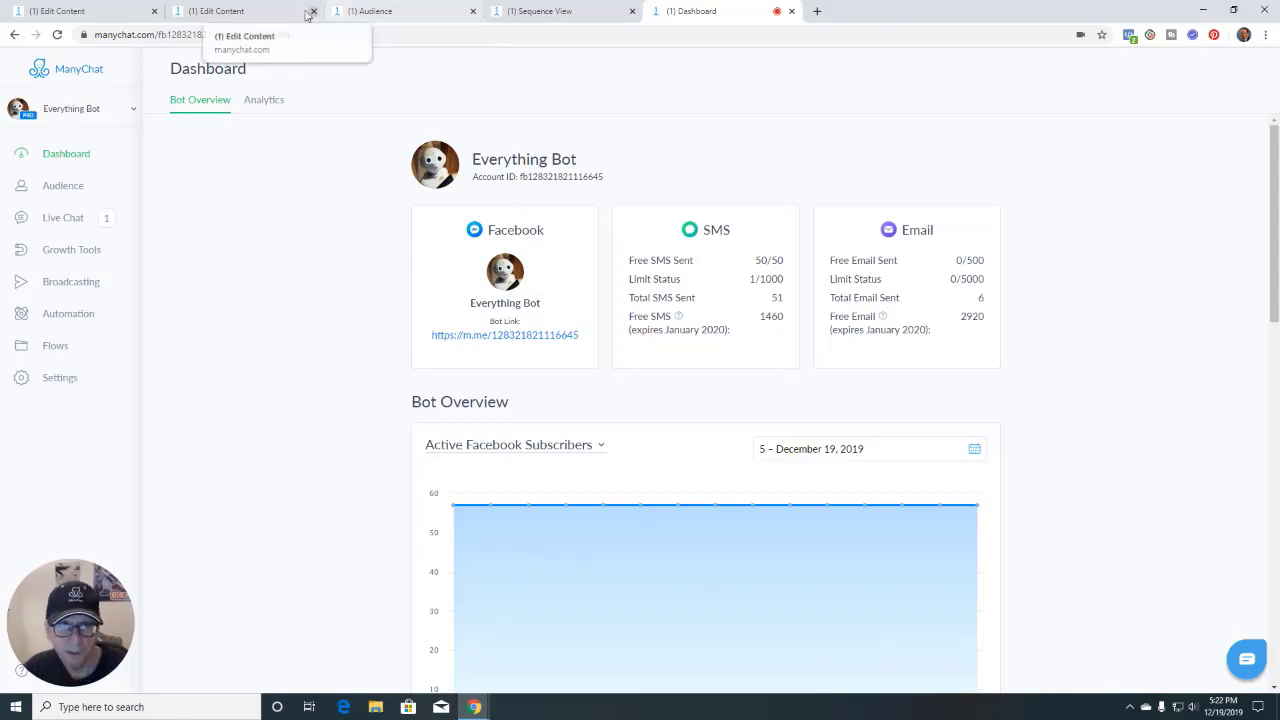
# Open the published version of the SMS-Weekly flow and review its chain of steps
pyautogui.click(60, 11)
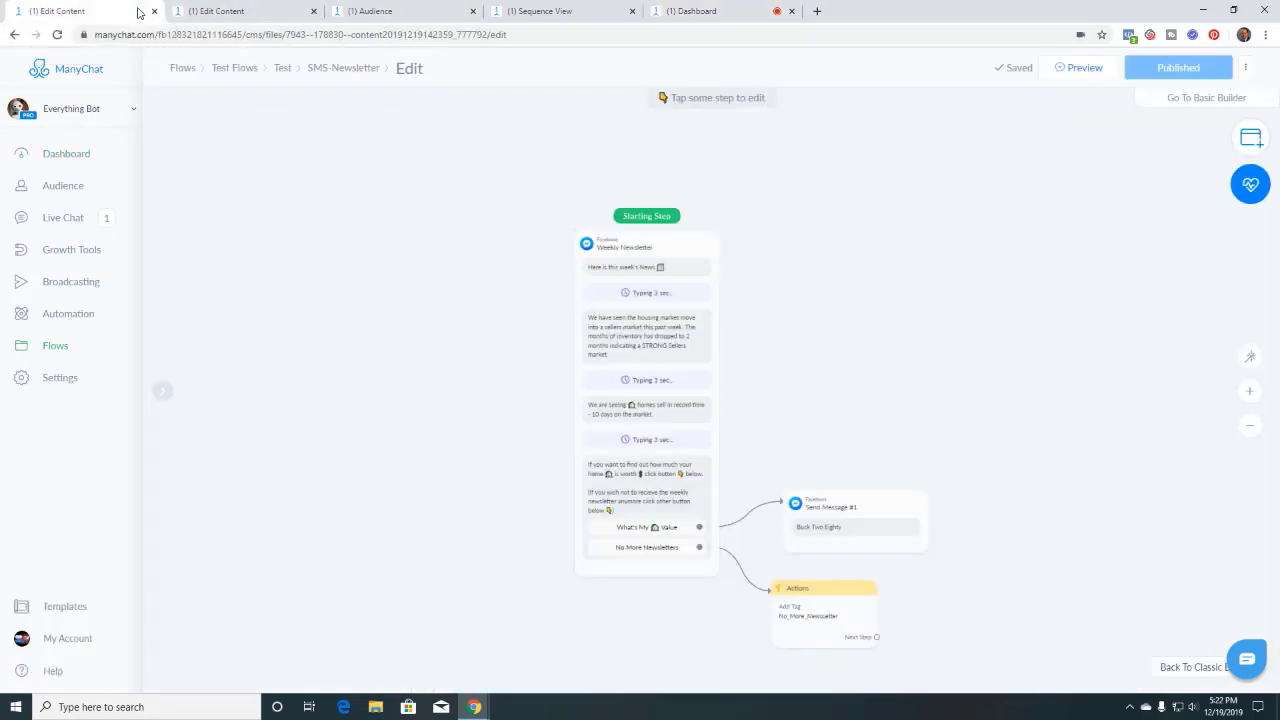
pyautogui.click(217, 11)
pyautogui.scroll(2, 660, 451)
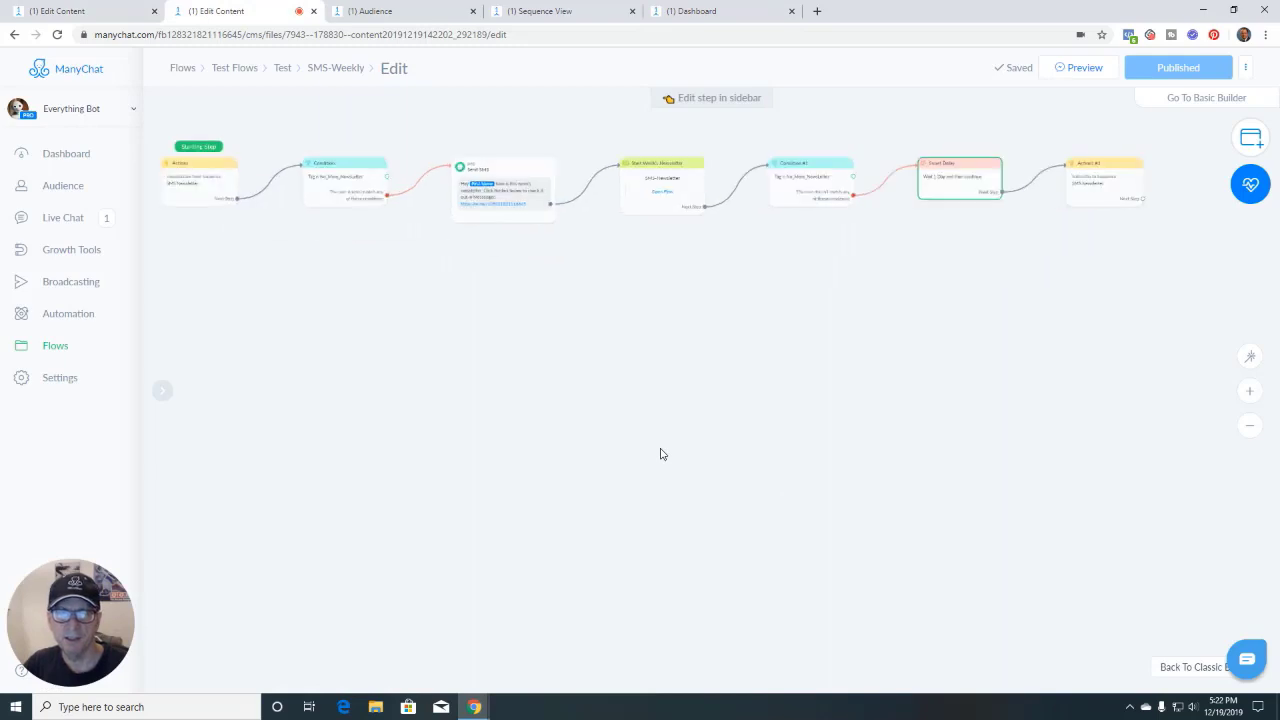
pyautogui.click(337, 69)
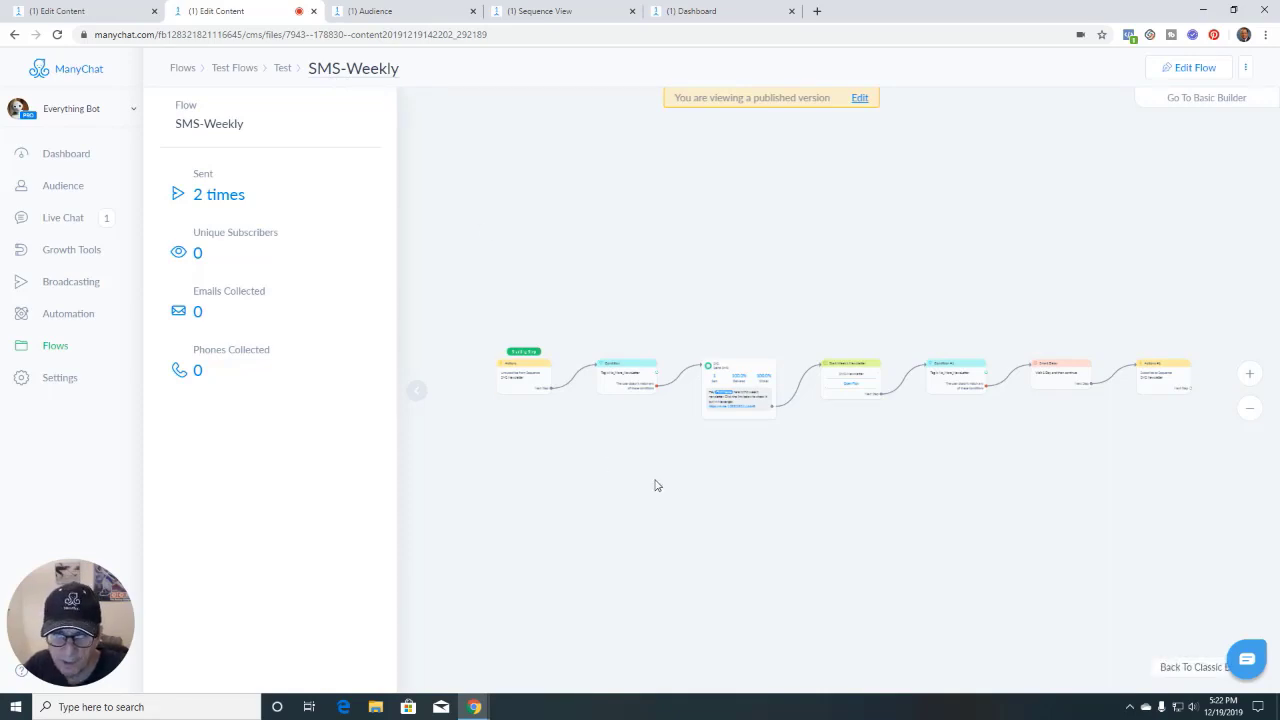
pyautogui.scroll(5, 655, 485)
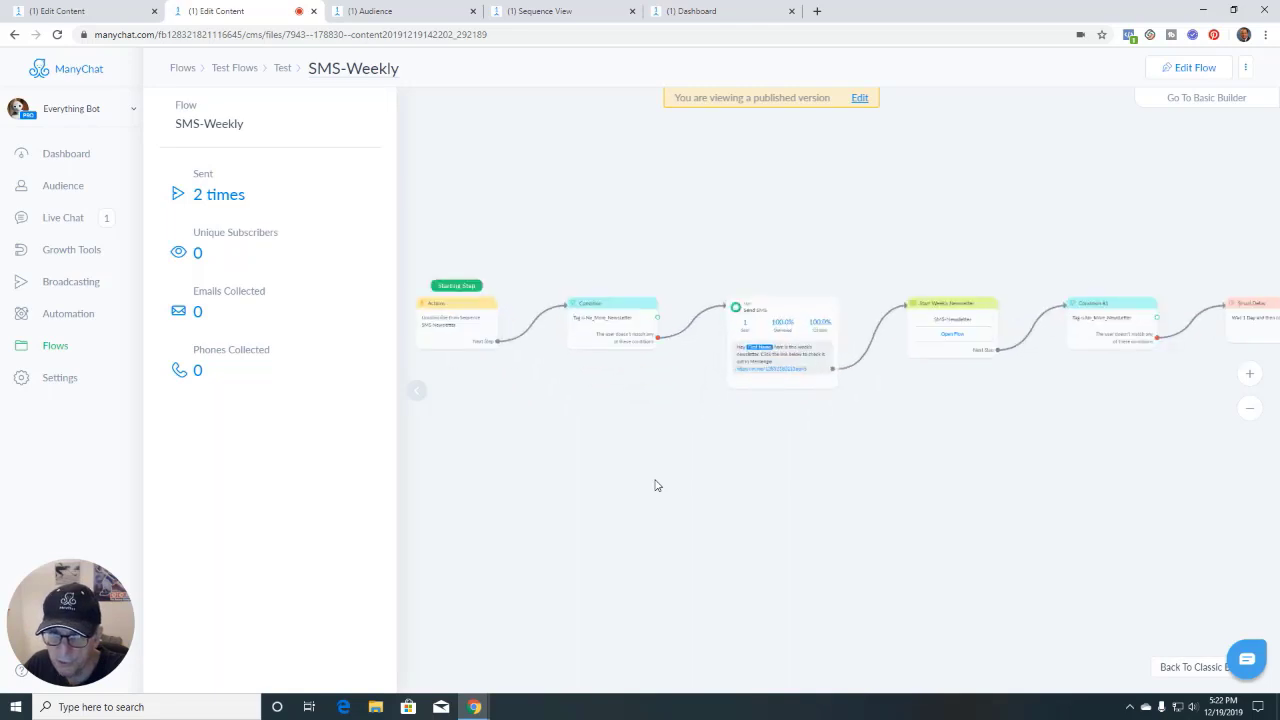
pyautogui.scroll(-3, 744, 504)
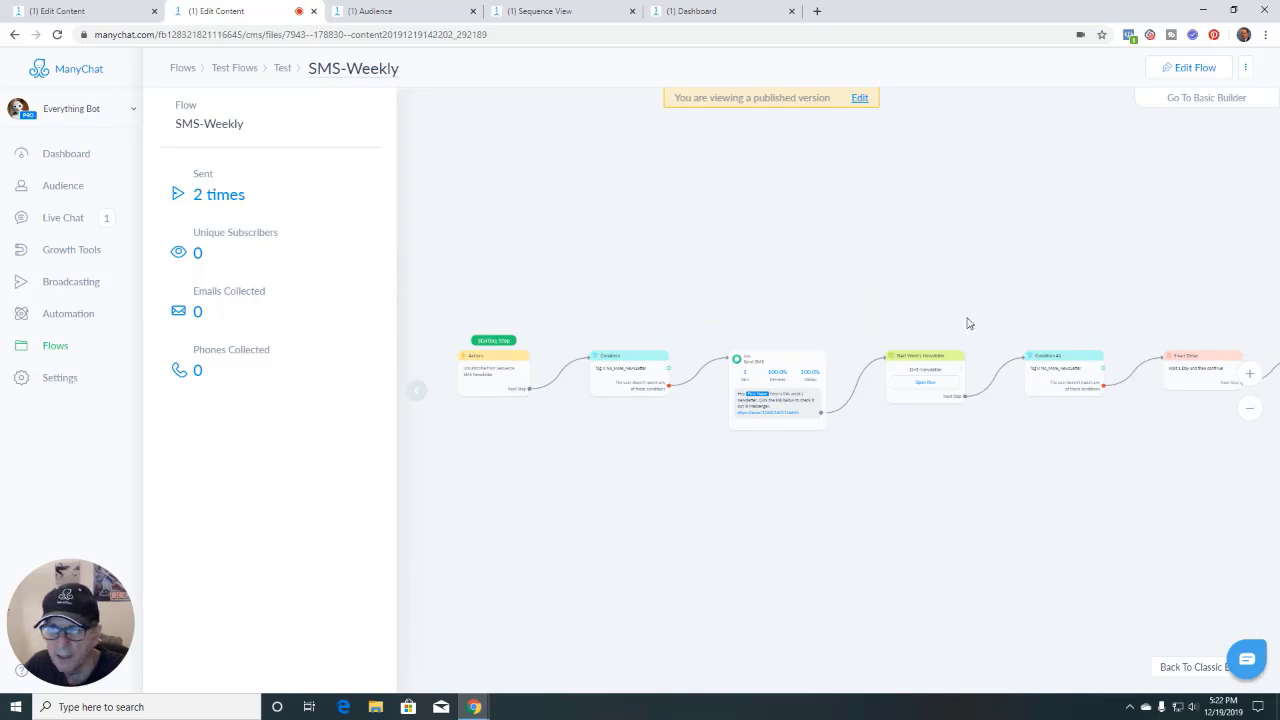
# Open the SMS-Weekly flow for editing and examine its starting Actions step and the Condition that follows
pyautogui.click(1187, 67)
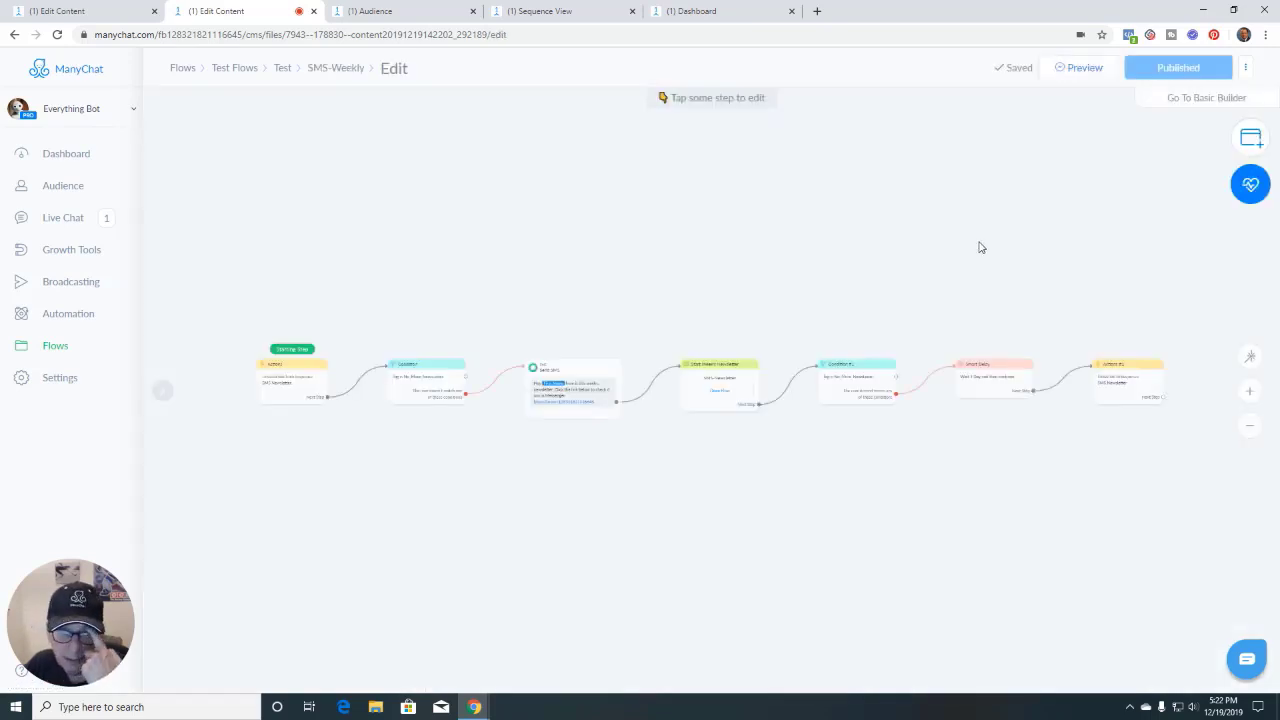
pyautogui.scroll(3, 754, 463)
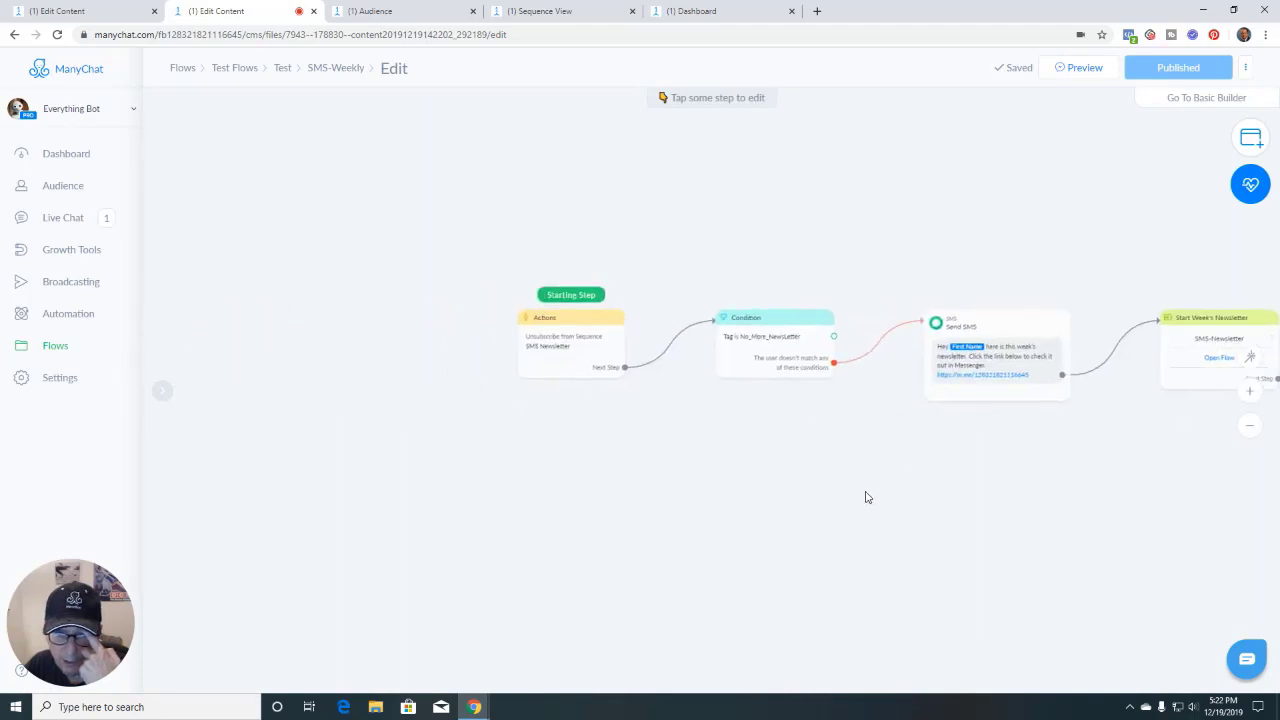
pyautogui.moveTo(869, 446); pyautogui.dragTo(777, 494)
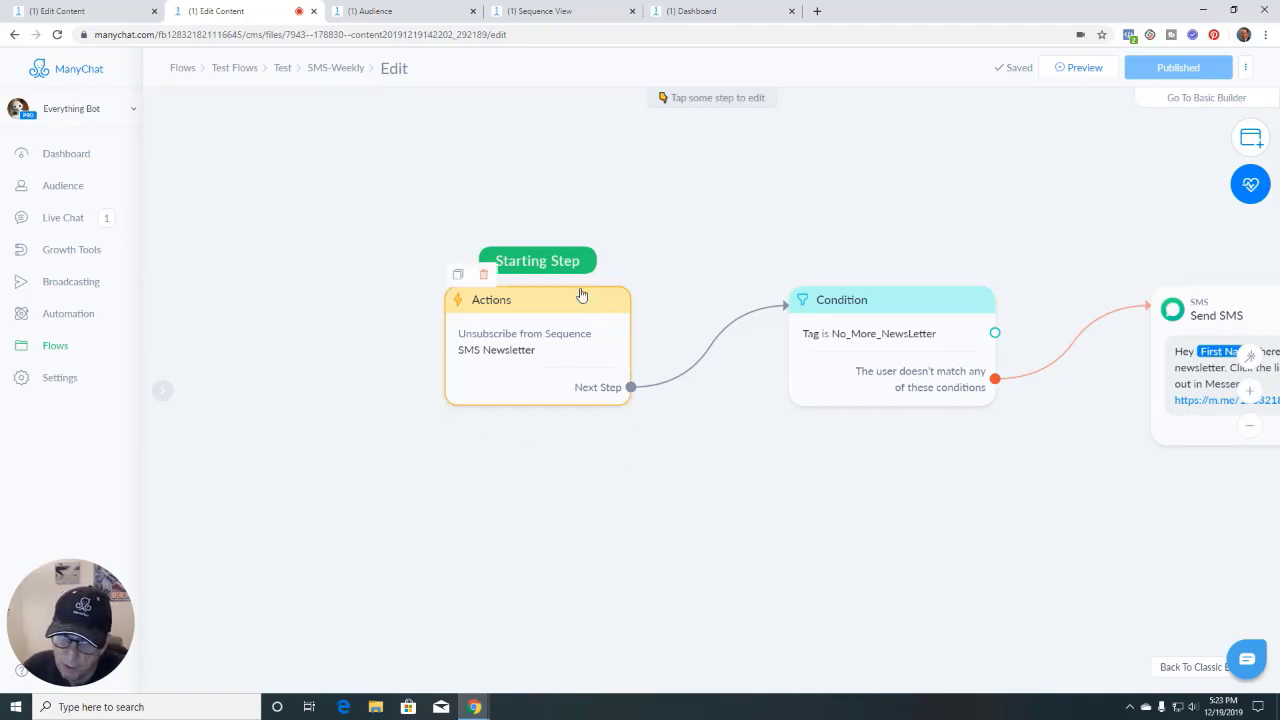
pyautogui.scroll(3, 540, 480)
pyautogui.moveTo(530, 452); pyautogui.dragTo(561, 521)
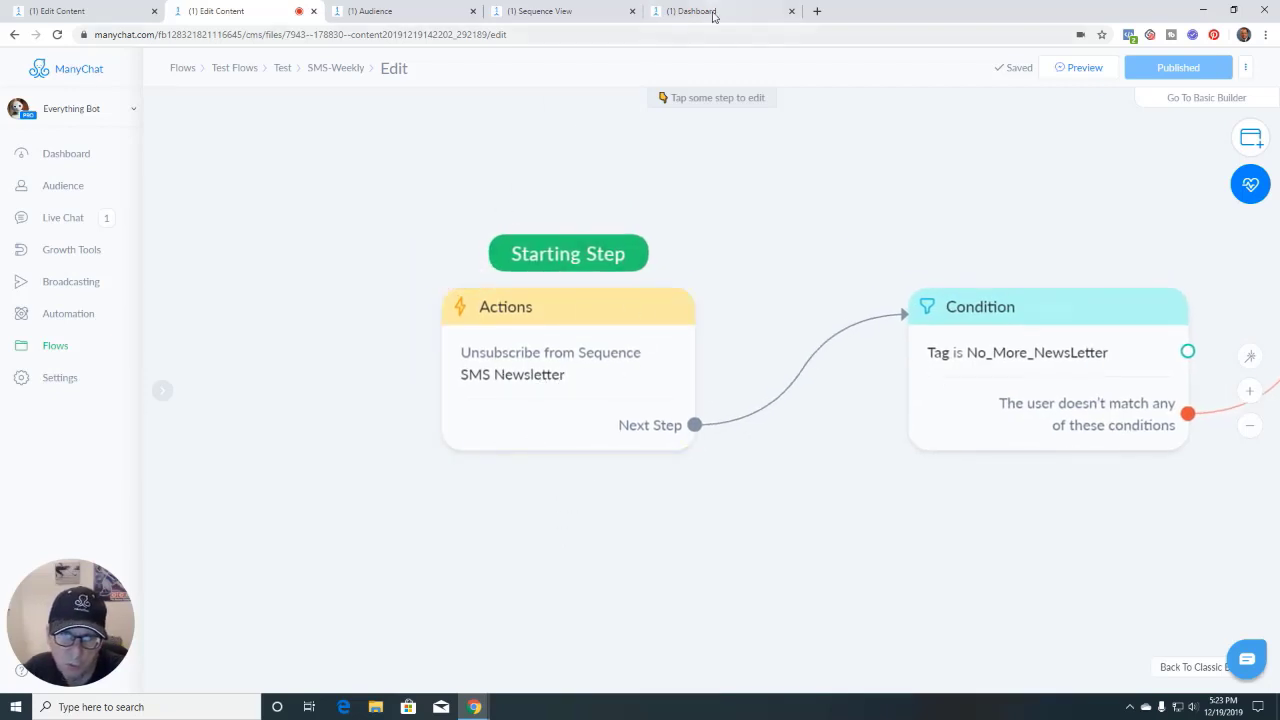
# Create a new sequence named Test, add one message to it, and return to the sequences list
pyautogui.click(590, 13)
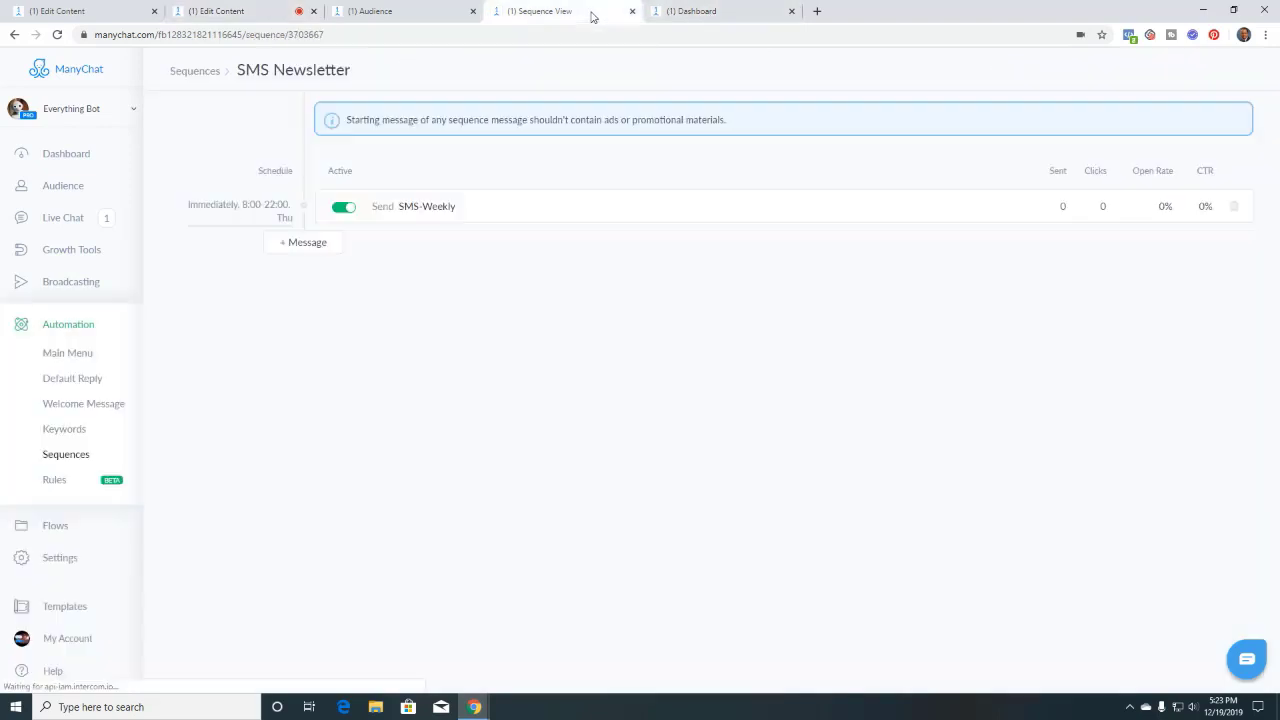
pyautogui.click(195, 74)
pyautogui.click(1192, 70)
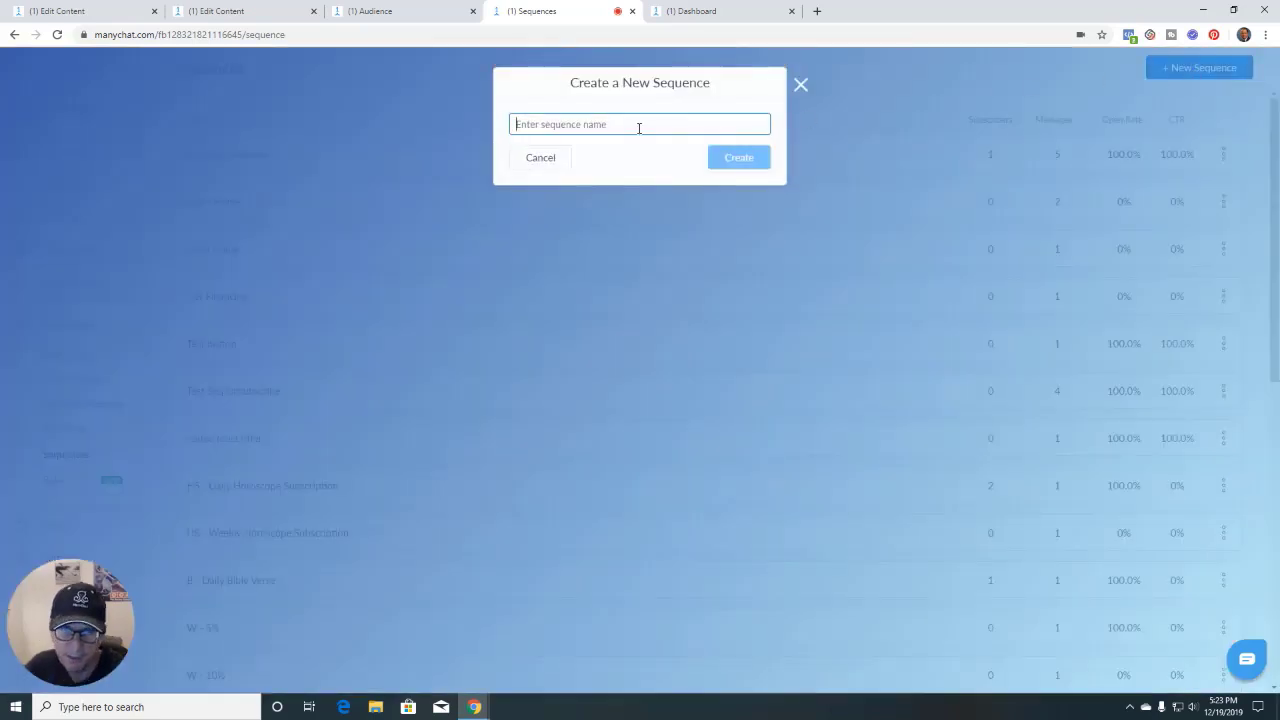
pyautogui.write('Test')
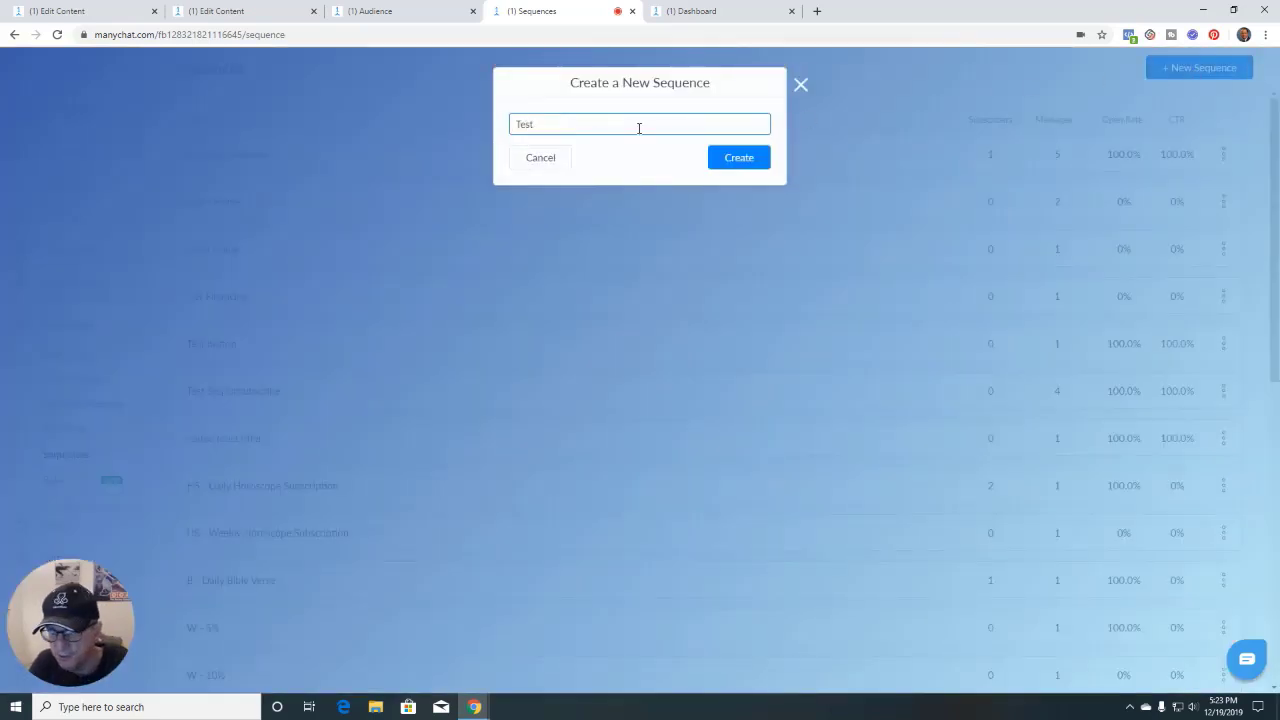
pyautogui.press('Return')
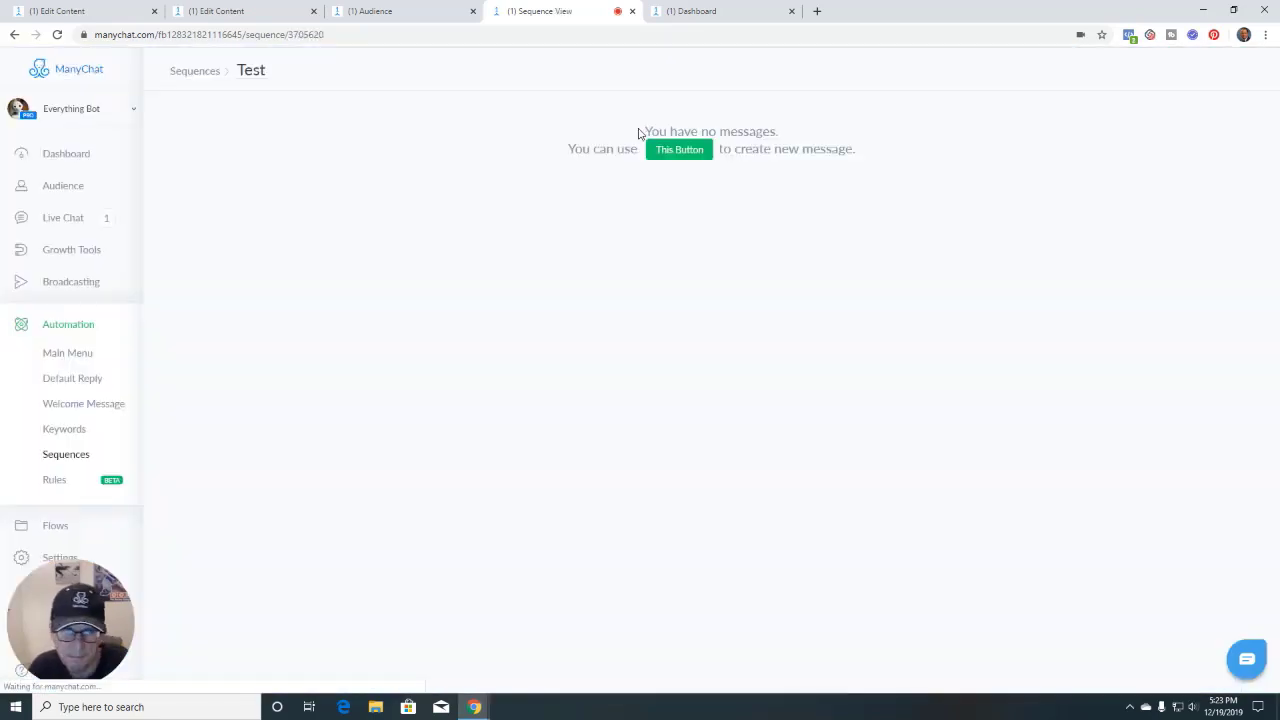
pyautogui.click(686, 156)
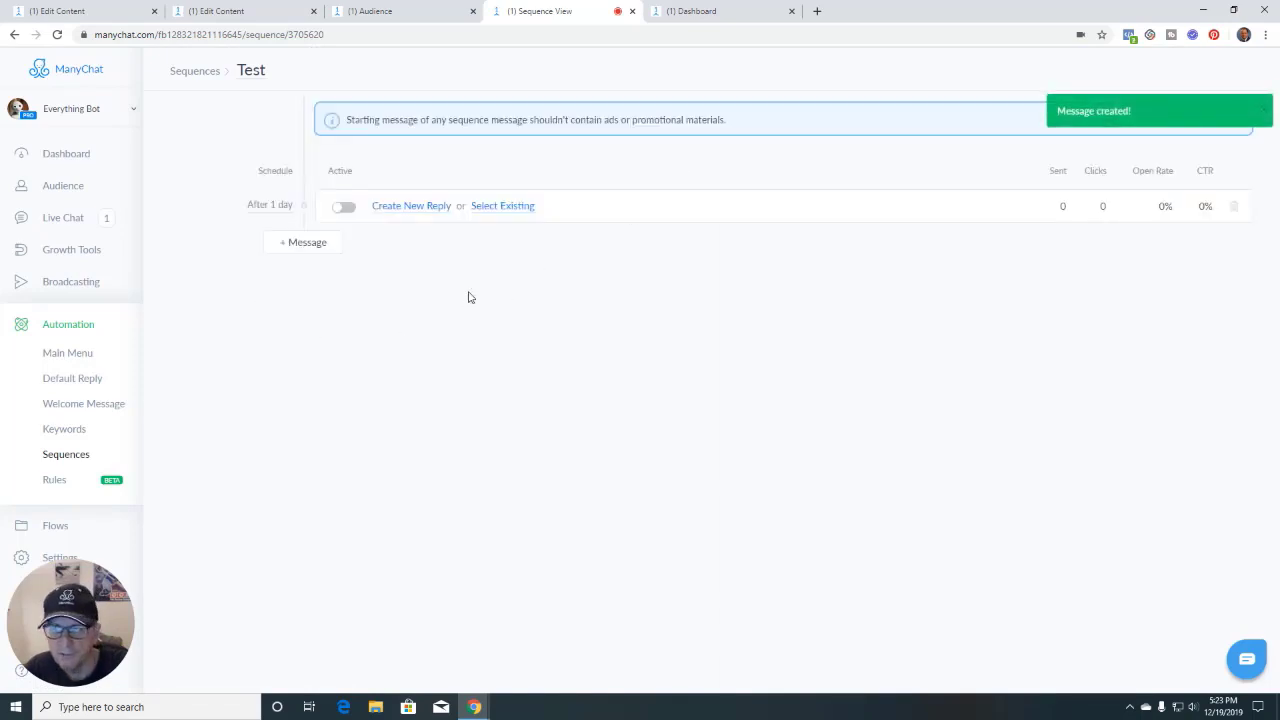
pyautogui.click(190, 71)
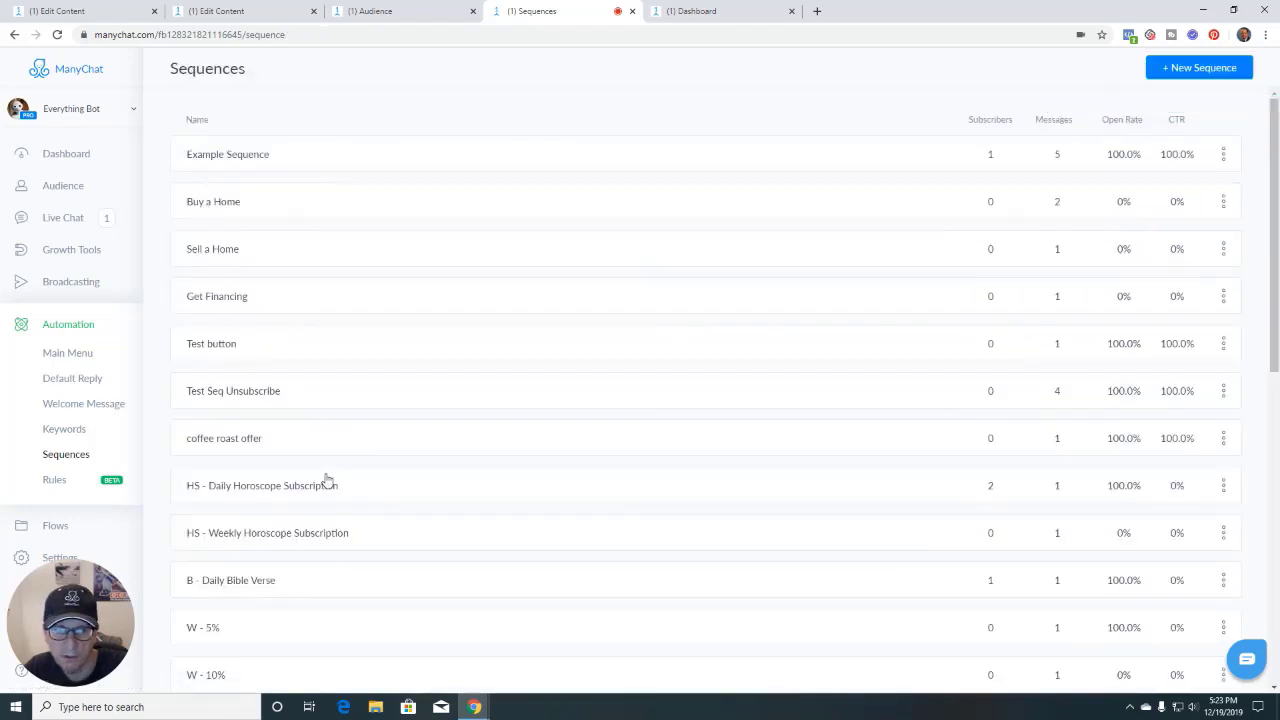
pyautogui.scroll(-7, 327, 480)
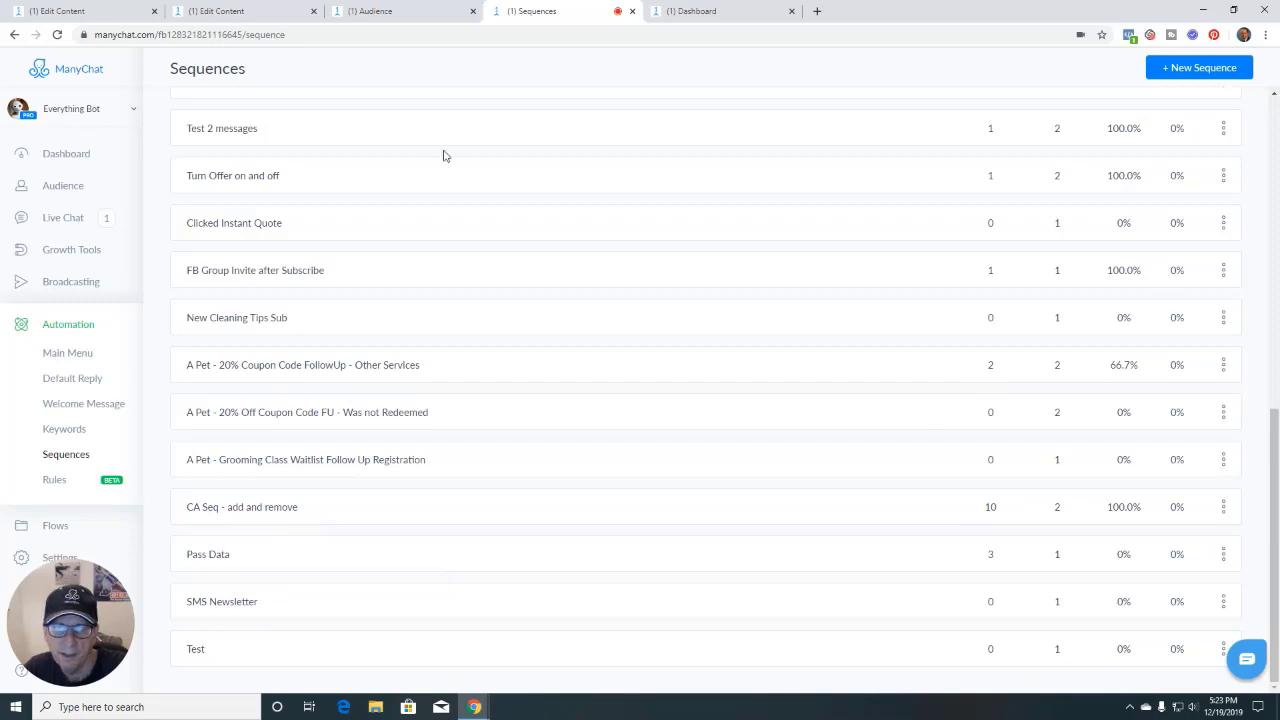
# In the SMS-Weekly flow's starting Actions step, add an Unsubscribe from Sequence action for the Test sequence
pyautogui.click(295, 14)
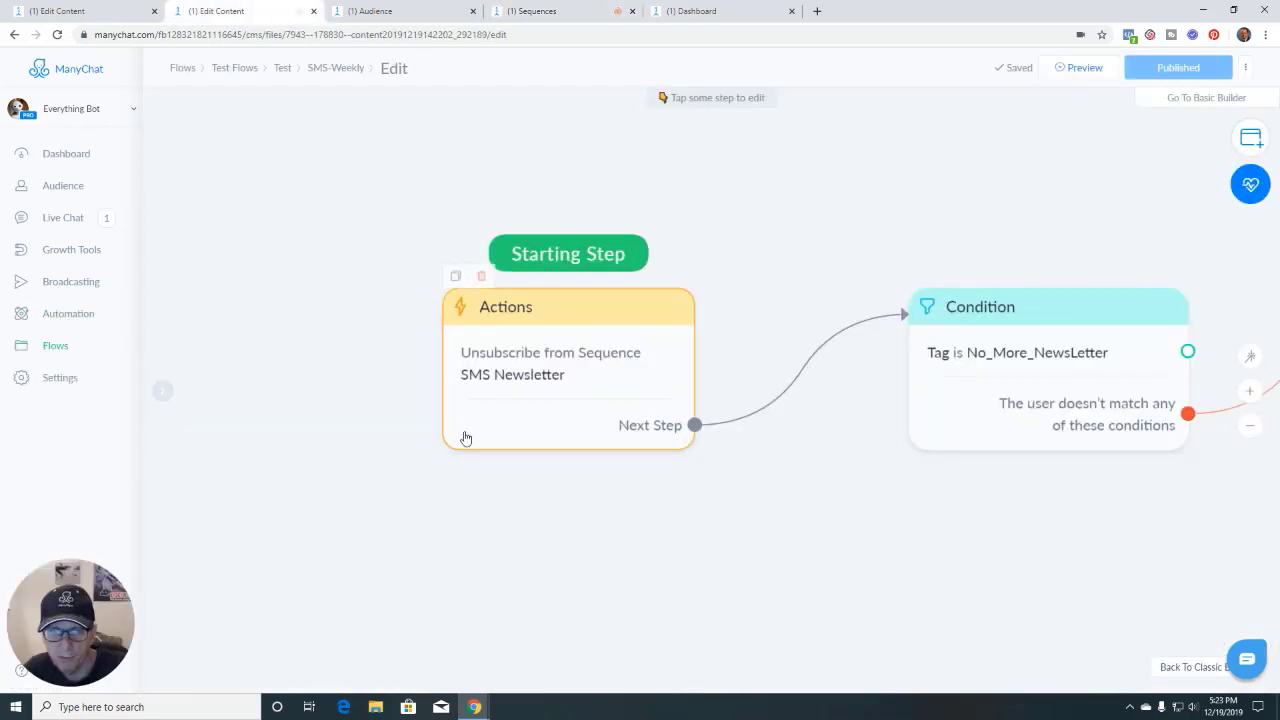
pyautogui.click(580, 383)
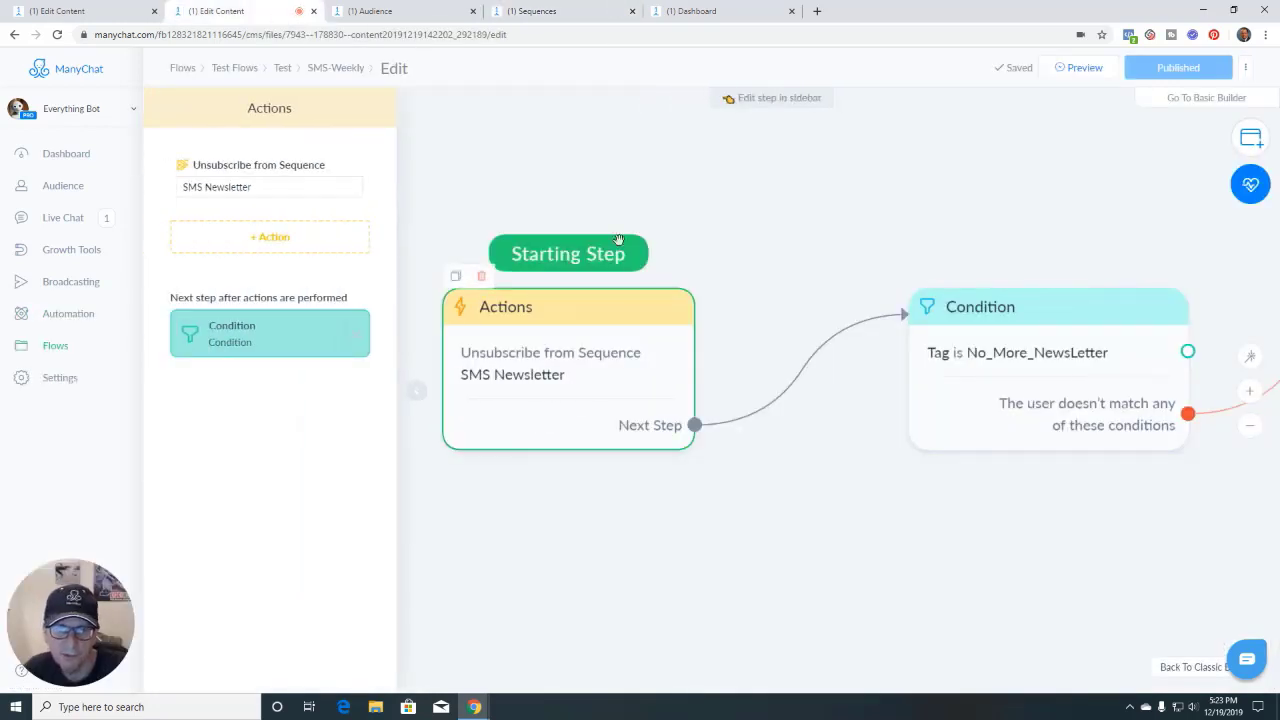
pyautogui.click(245, 240)
pyautogui.scroll(-3, 260, 365)
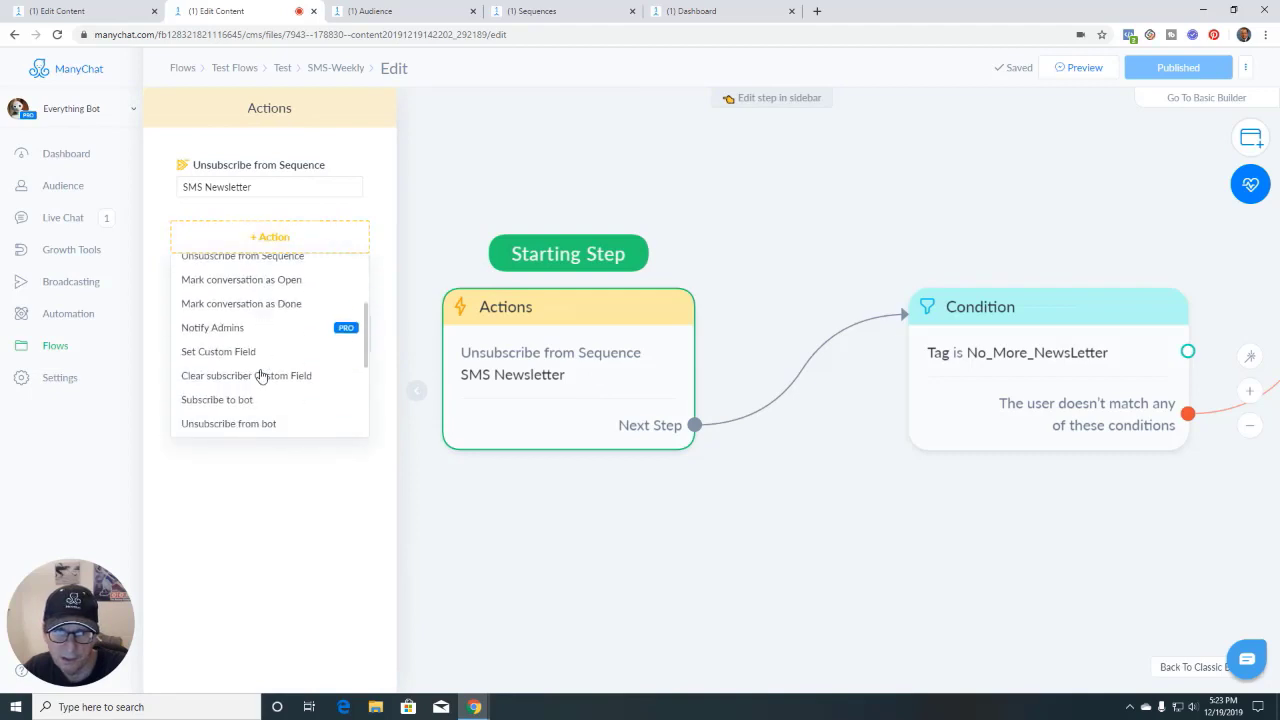
pyautogui.scroll(1, 262, 350)
pyautogui.click(265, 322)
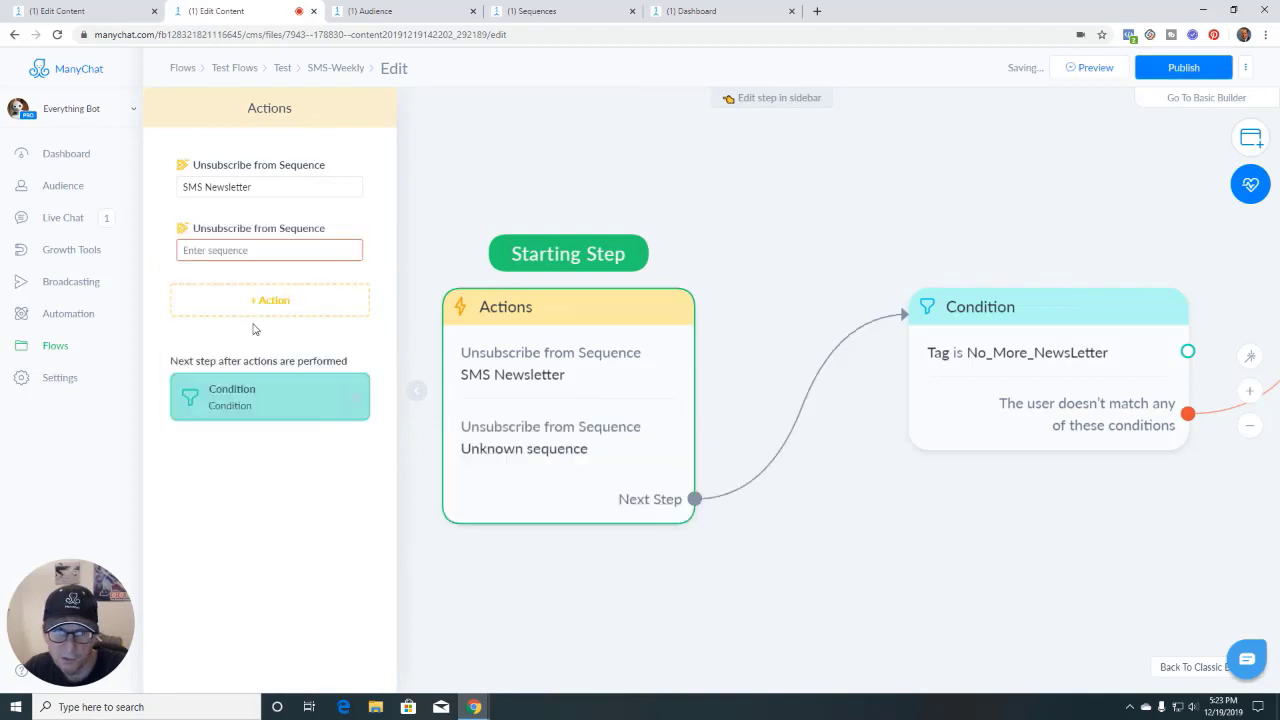
pyautogui.click(265, 251)
pyautogui.scroll(-10, 251, 370)
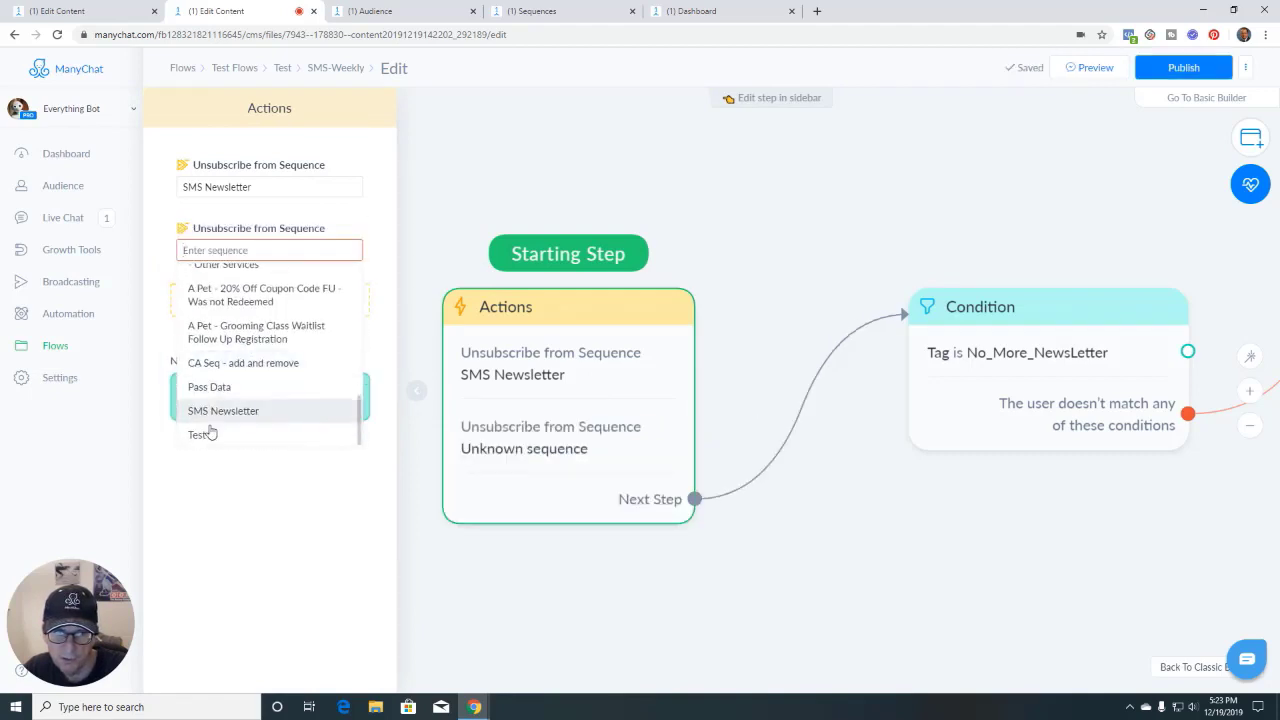
pyautogui.click(210, 433)
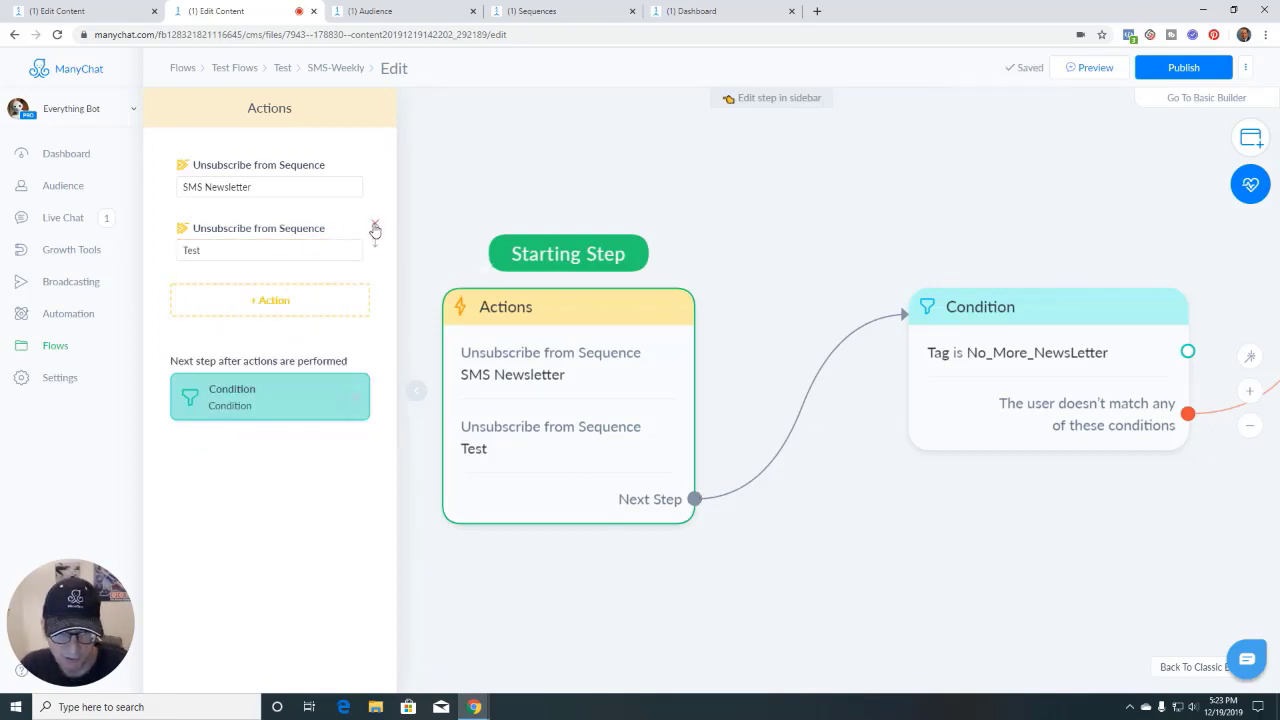
# Delete the Unsubscribe from Sequence action for Test from the starting Actions step and close its settings
pyautogui.click(374, 228)
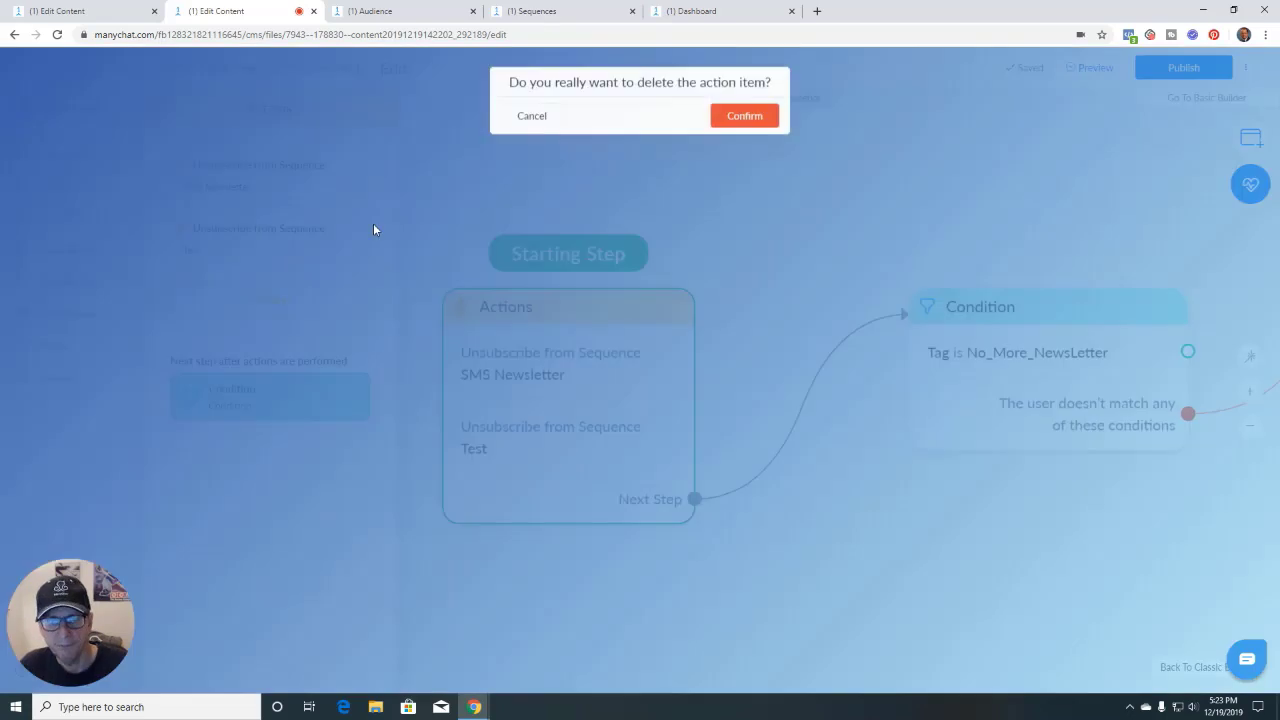
pyautogui.click(743, 114)
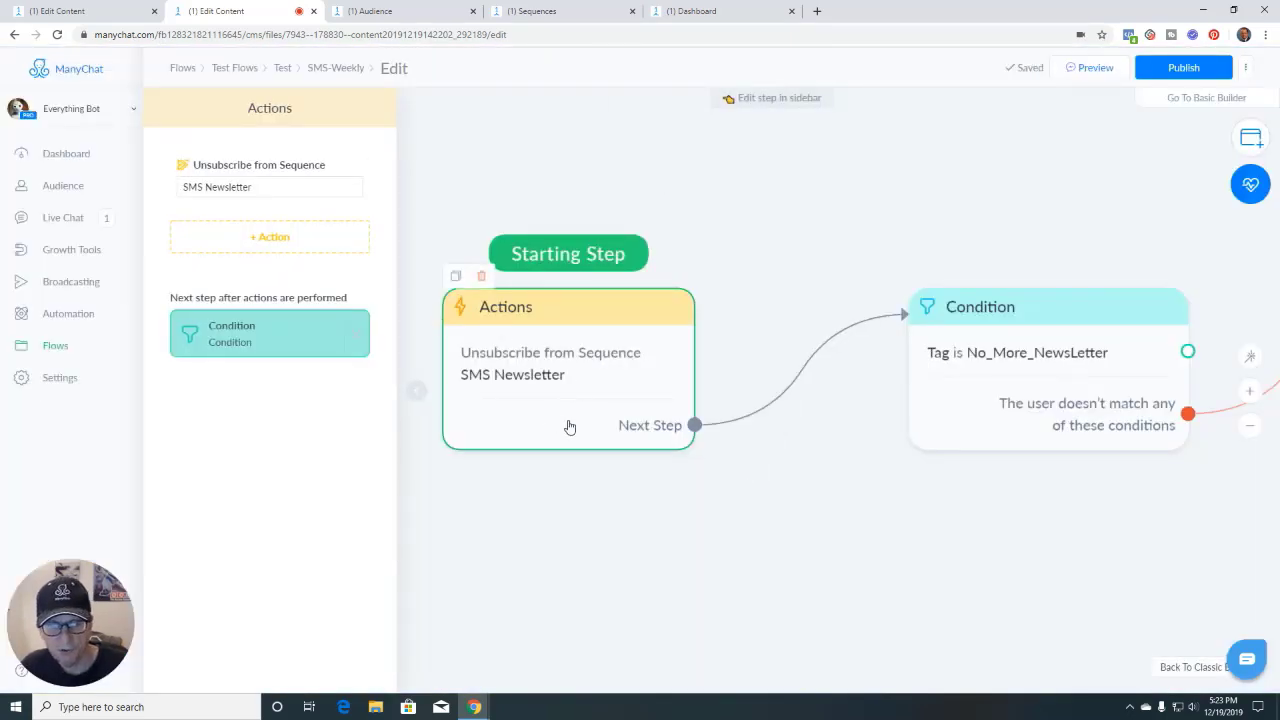
pyautogui.click(417, 392)
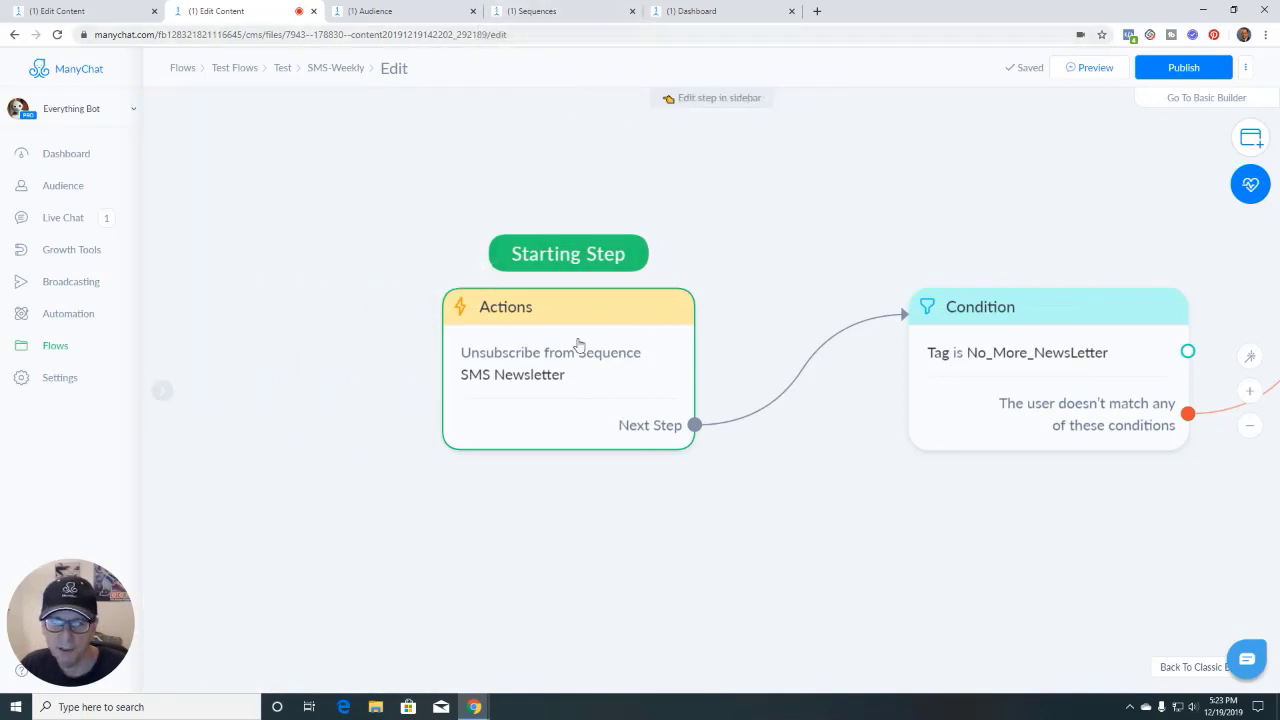
# Inspect the settings of the Condition step connected to the starting Actions step
pyautogui.scroll(-1, 599, 384)
pyautogui.moveTo(782, 484); pyautogui.dragTo(570, 473)
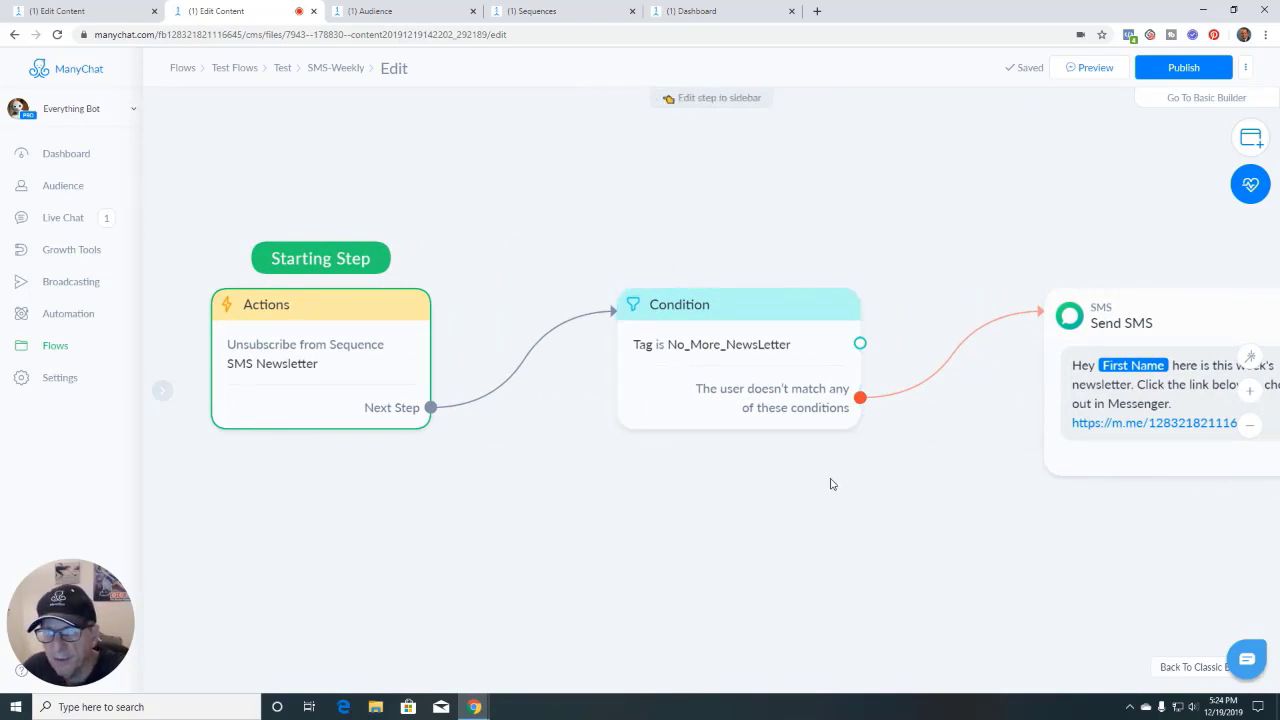
pyautogui.click(739, 350)
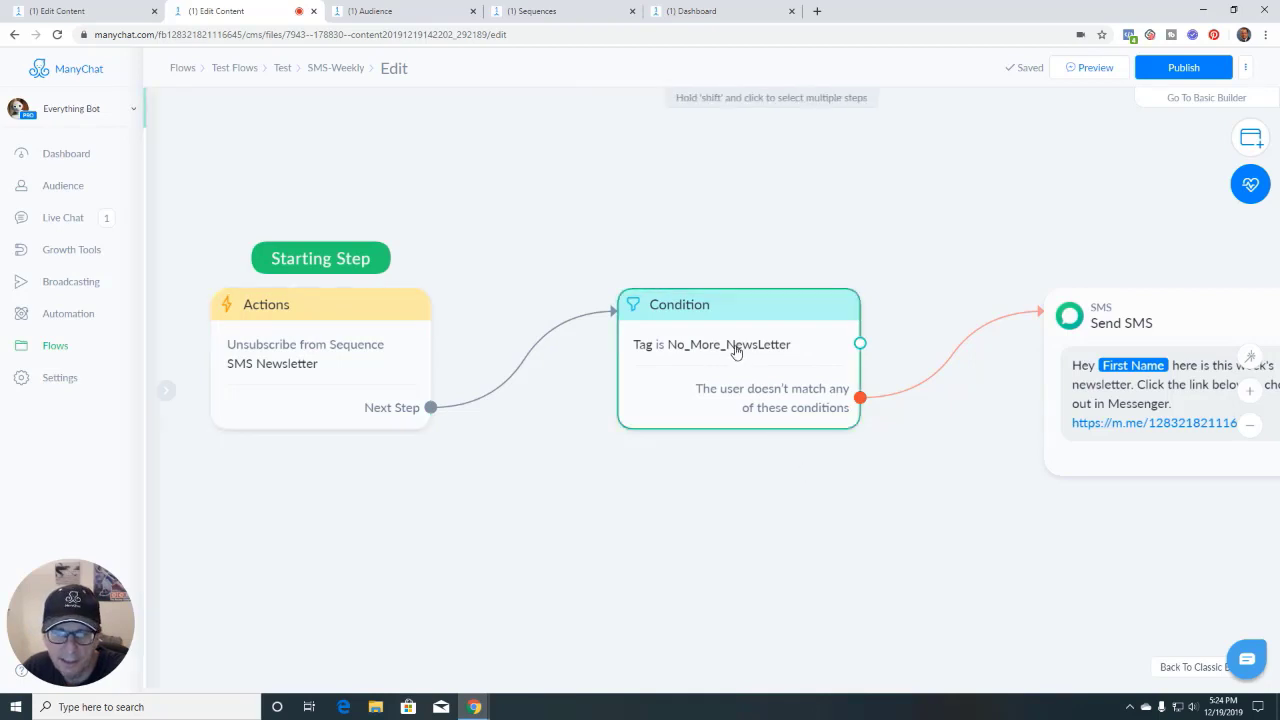
pyautogui.click(441, 373)
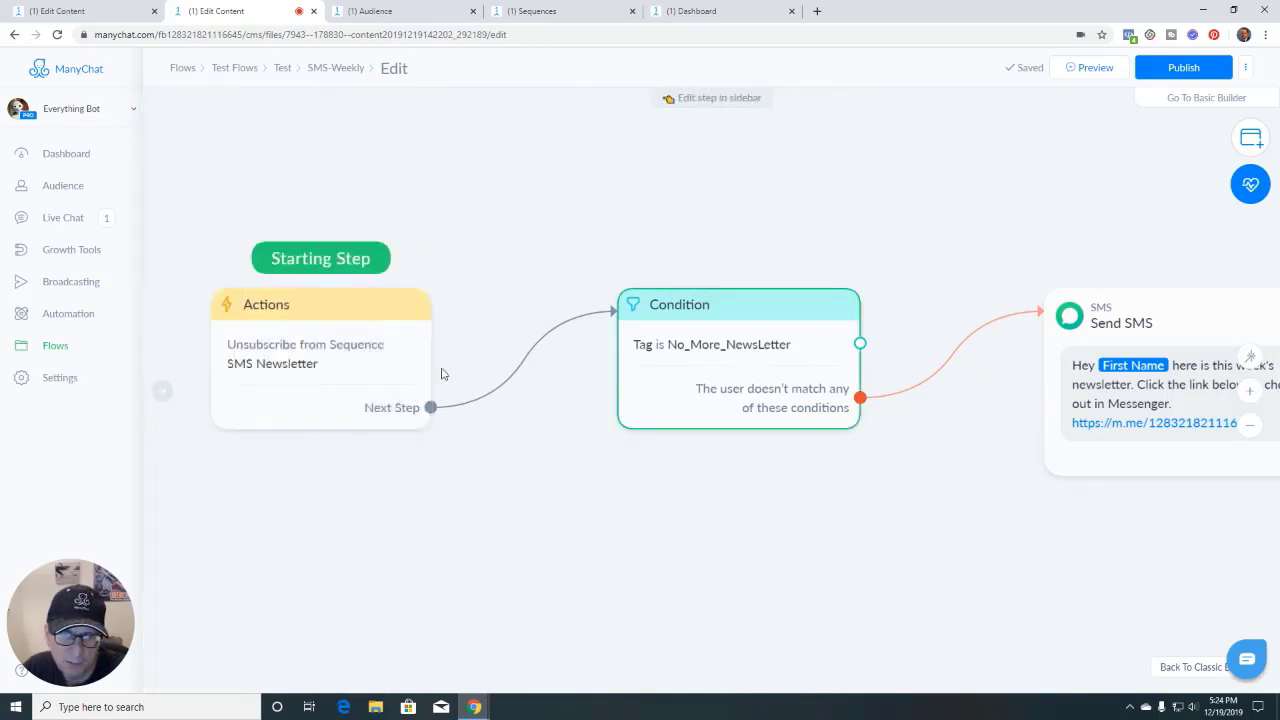
# Add a new Actions step above the existing chain and connect its next step to a new Condition step
pyautogui.rightClick(455, 214)
pyautogui.click(498, 245)
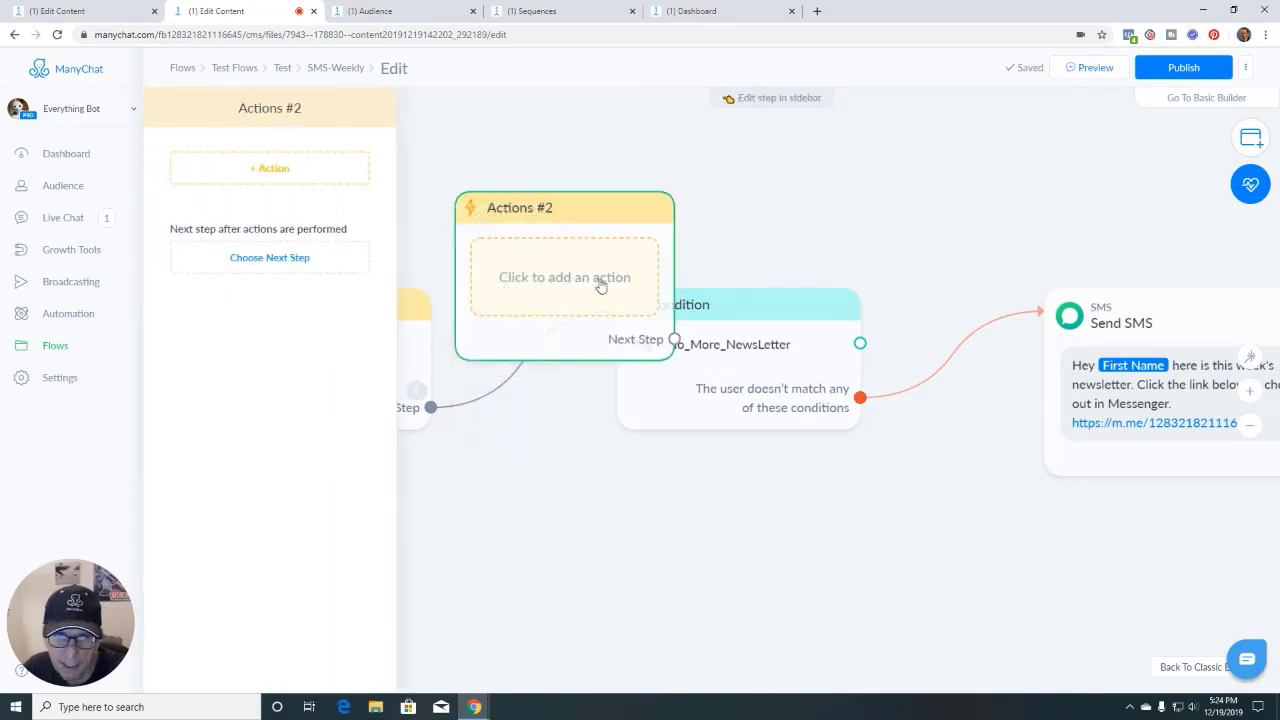
pyautogui.moveTo(669, 247); pyautogui.dragTo(771, 233)
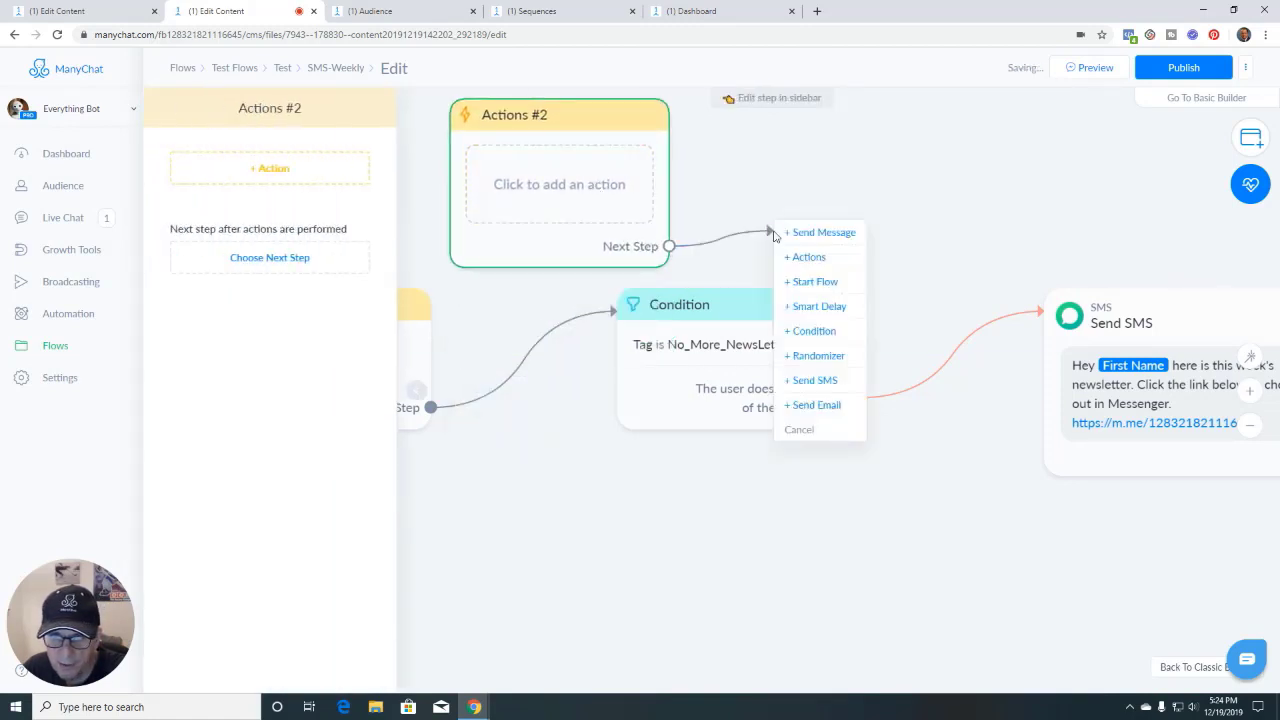
pyautogui.click(818, 331)
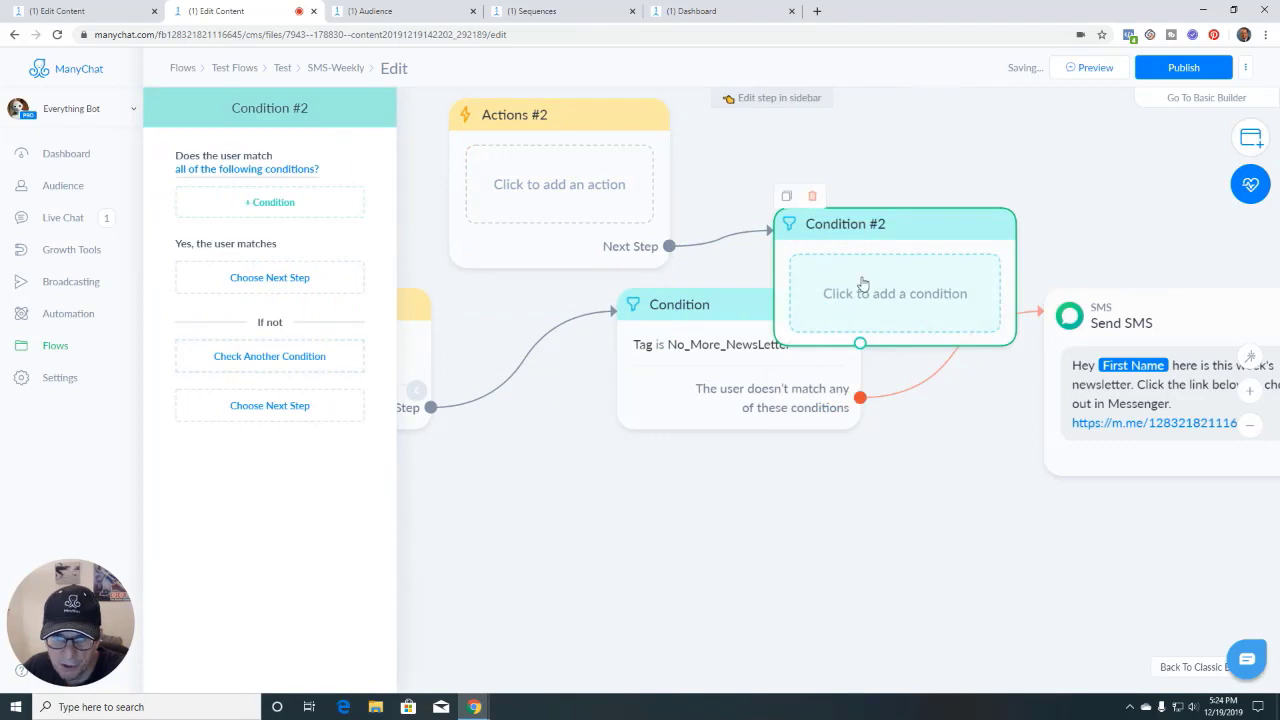
# Set the new Condition step to check whether the user's tag is No_More_NewsLetter
pyautogui.scroll(-2, 766, 486)
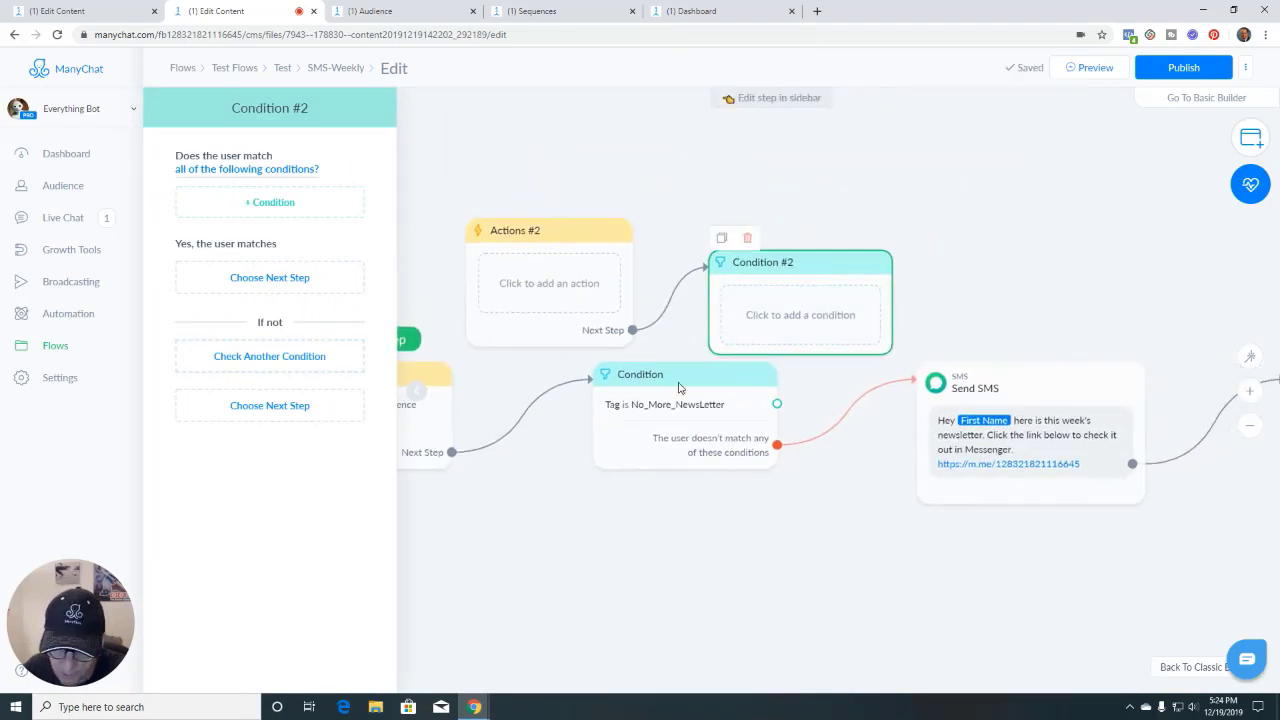
pyautogui.click(275, 202)
pyautogui.click(194, 232)
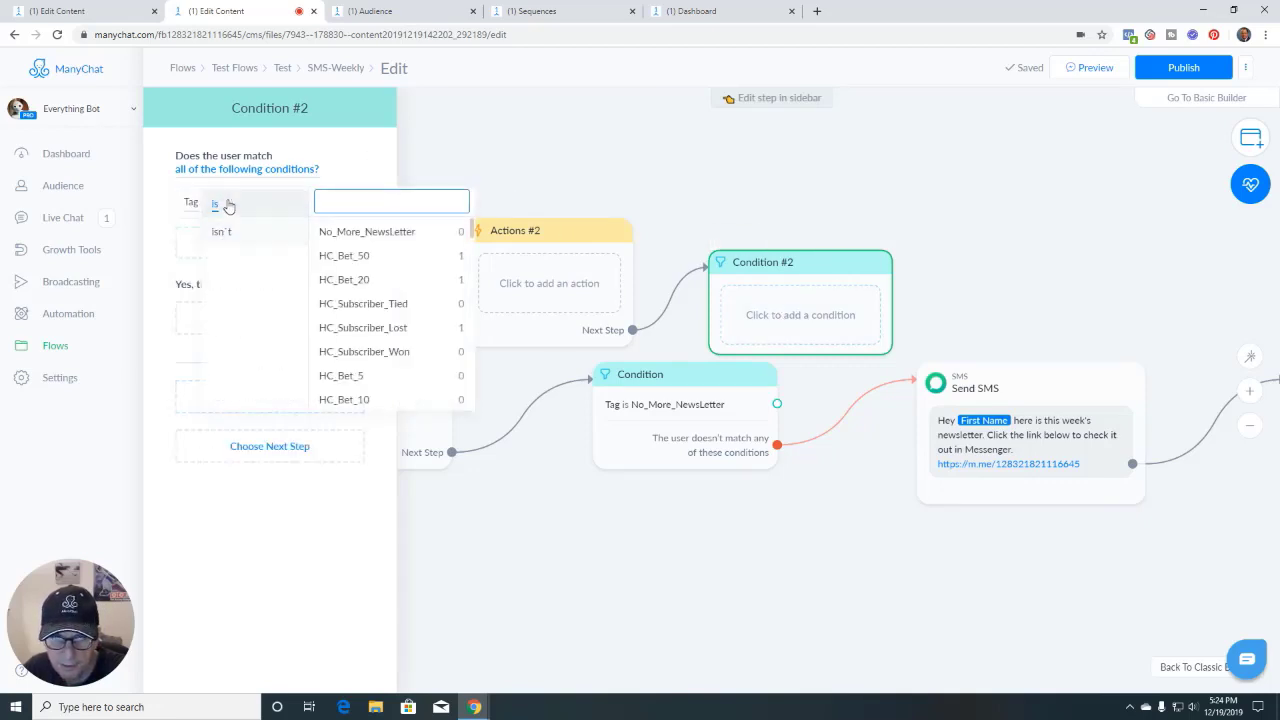
pyautogui.click(352, 232)
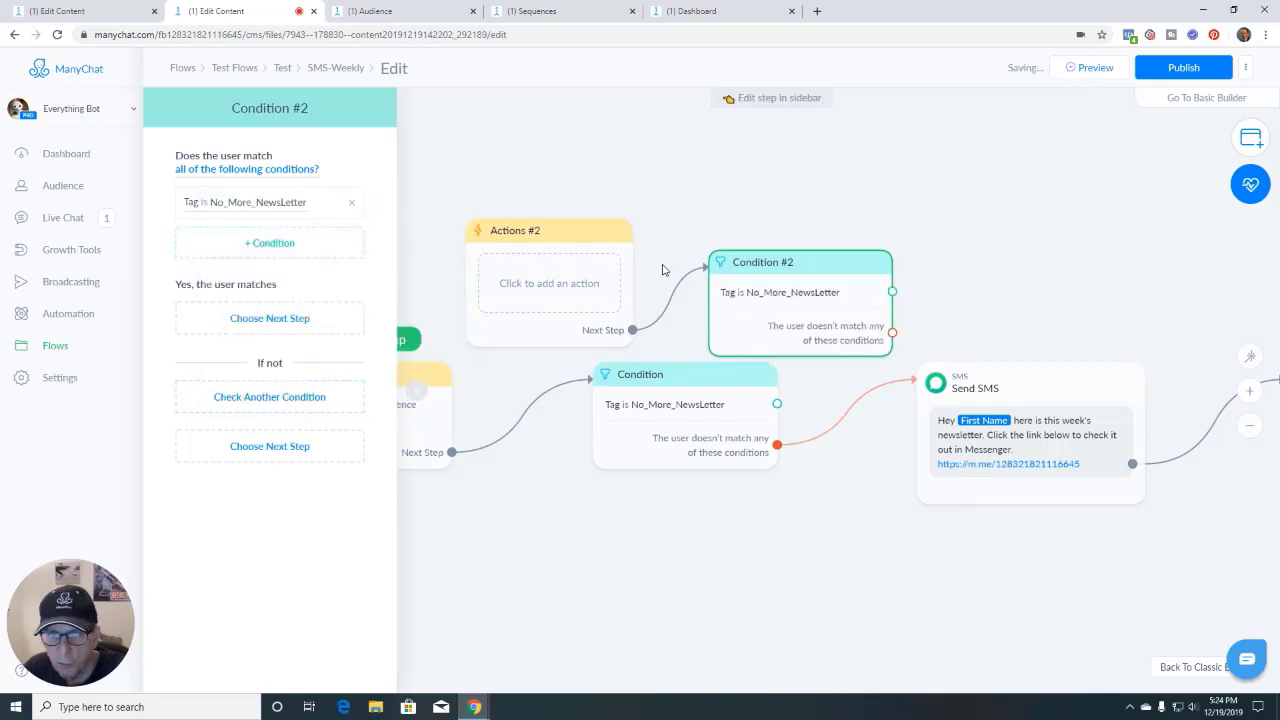
pyautogui.moveTo(600, 540); pyautogui.dragTo(490, 520)
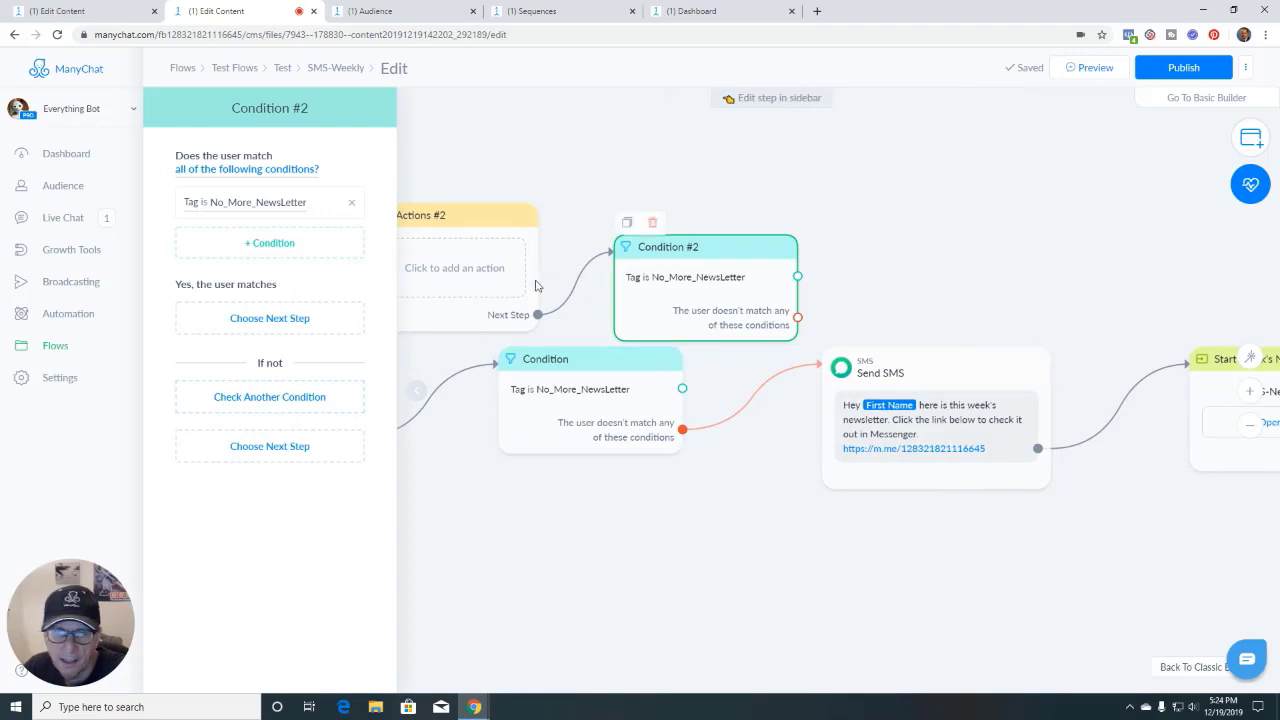
# Add an Unsubscribe from Sequence action for SMS Newsletter to the Actions #2 step and close its settings
pyautogui.click(412, 402)
pyautogui.click(440, 319)
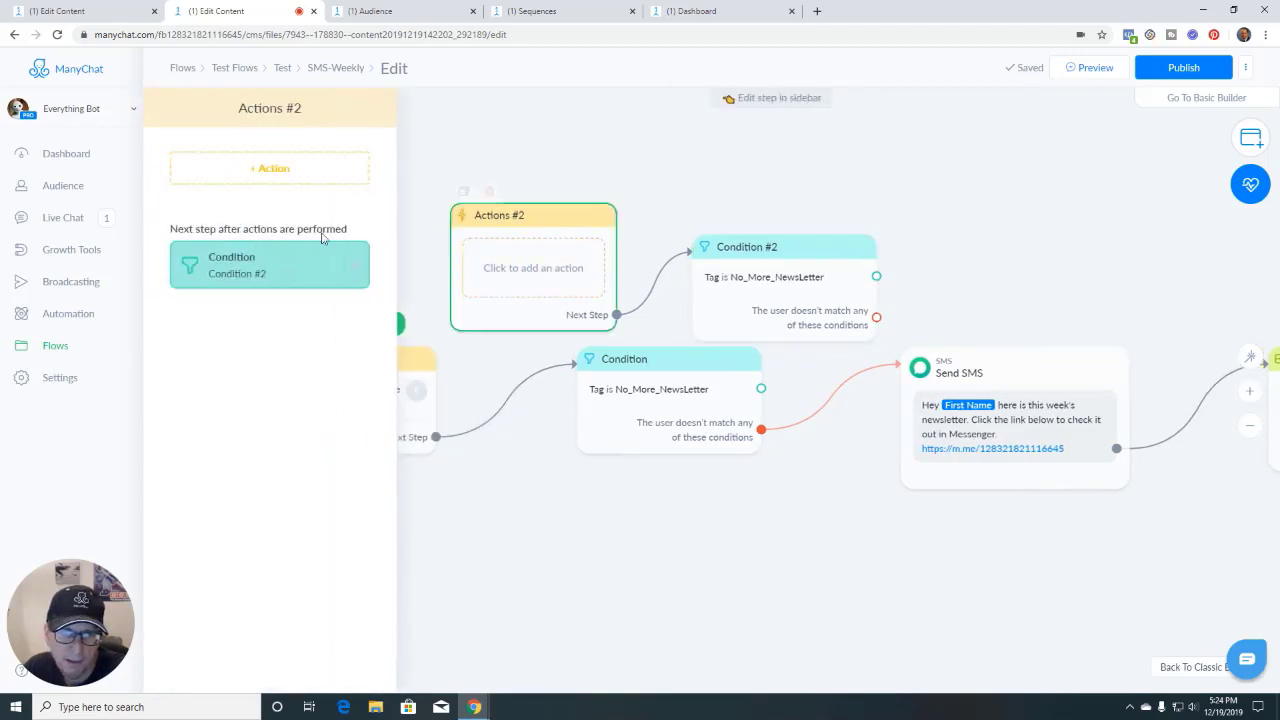
pyautogui.click(270, 170)
pyautogui.scroll(-2, 240, 230)
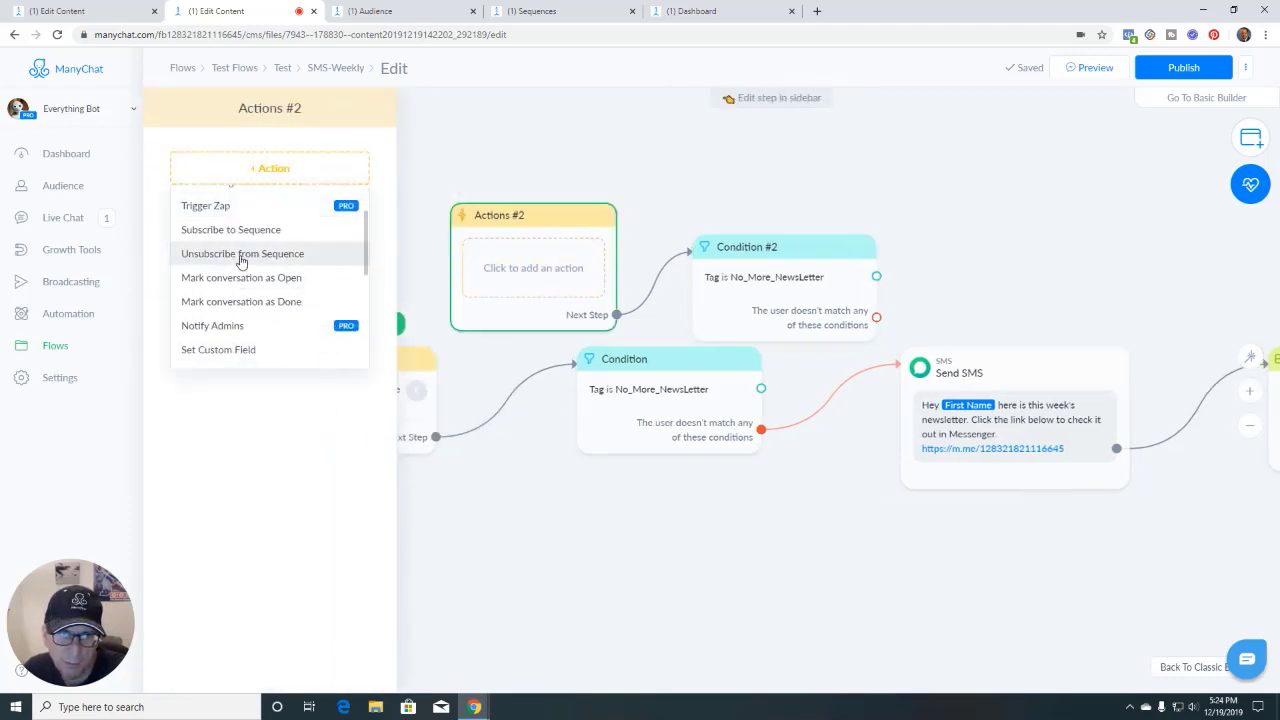
pyautogui.click(237, 251)
pyautogui.click(263, 186)
pyautogui.scroll(-5, 251, 320)
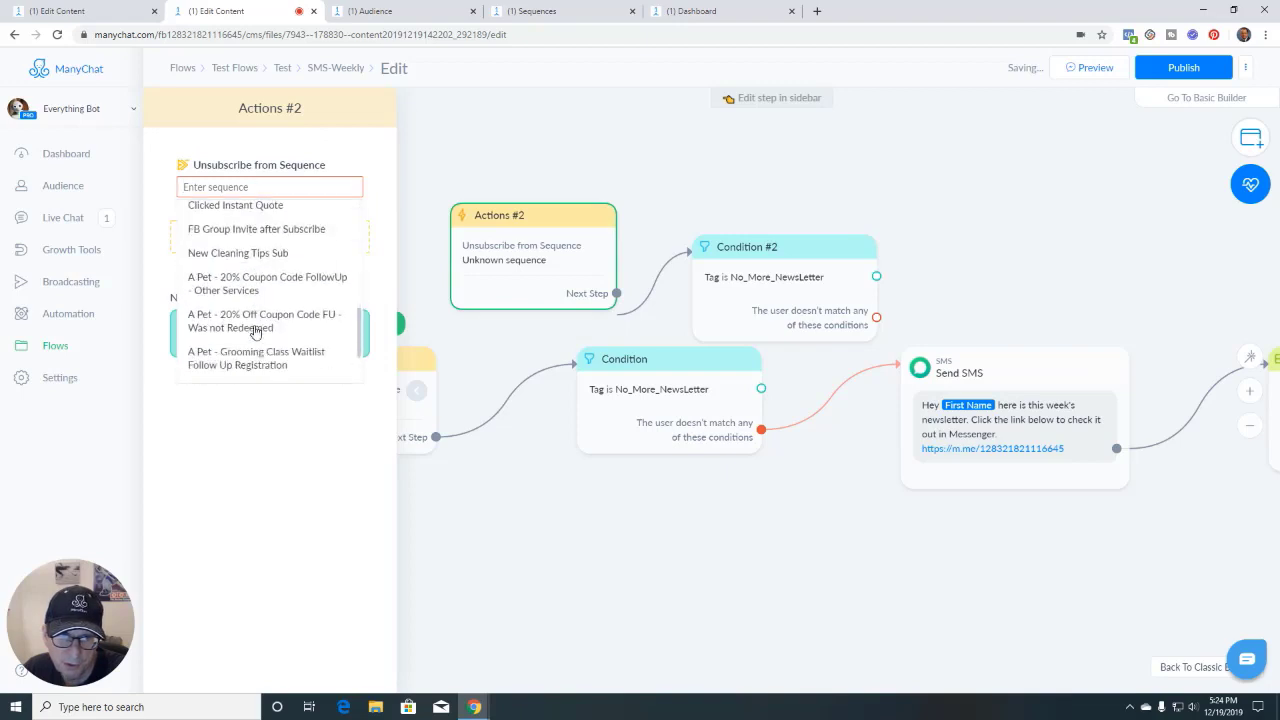
pyautogui.click(248, 346)
pyautogui.click(686, 166)
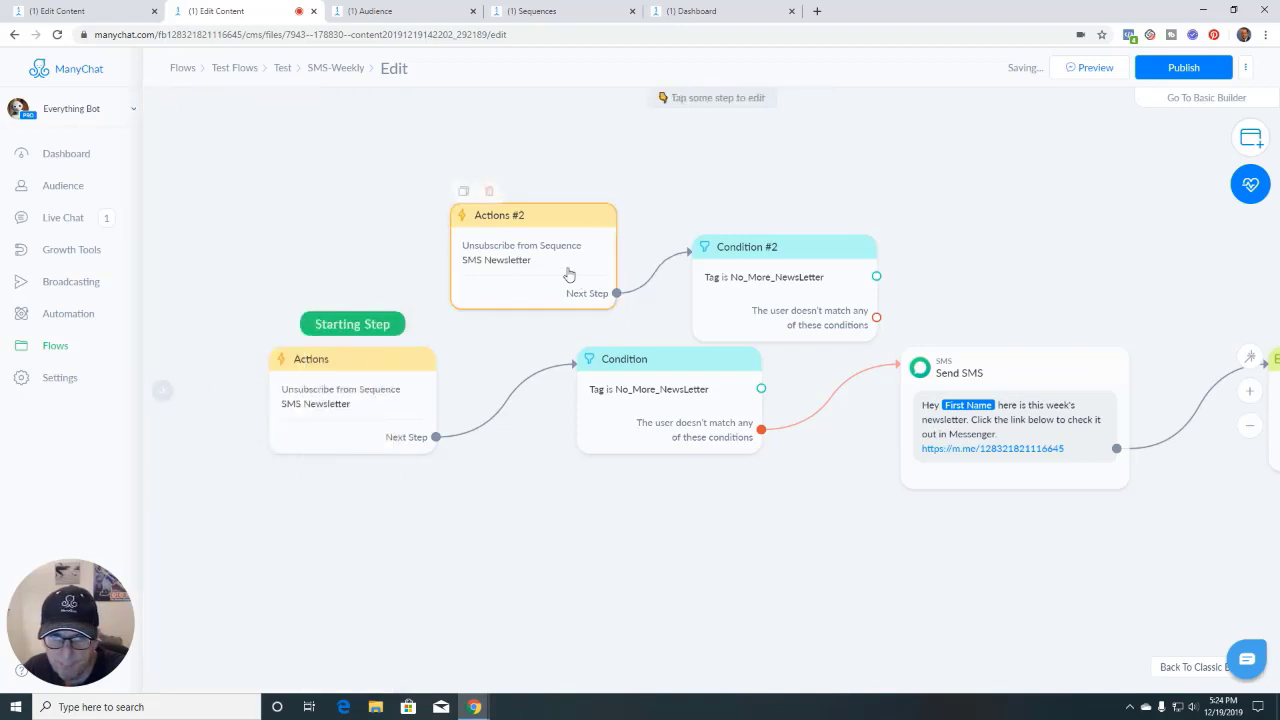
# Reposition the Actions #2 and Condition #2 steps just above the original starting chain
pyautogui.moveTo(569, 274); pyautogui.dragTo(462, 271)
pyautogui.moveTo(715, 270); pyautogui.dragTo(613, 256)
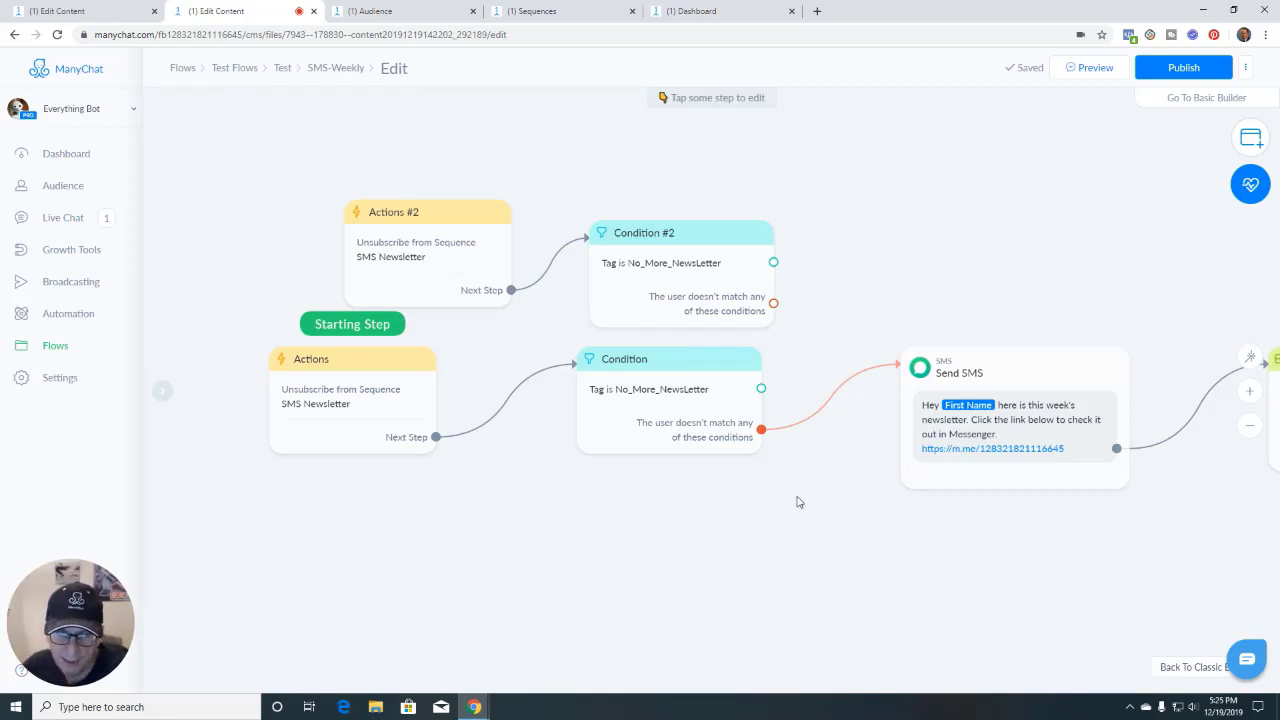
pyautogui.moveTo(798, 502); pyautogui.dragTo(731, 509)
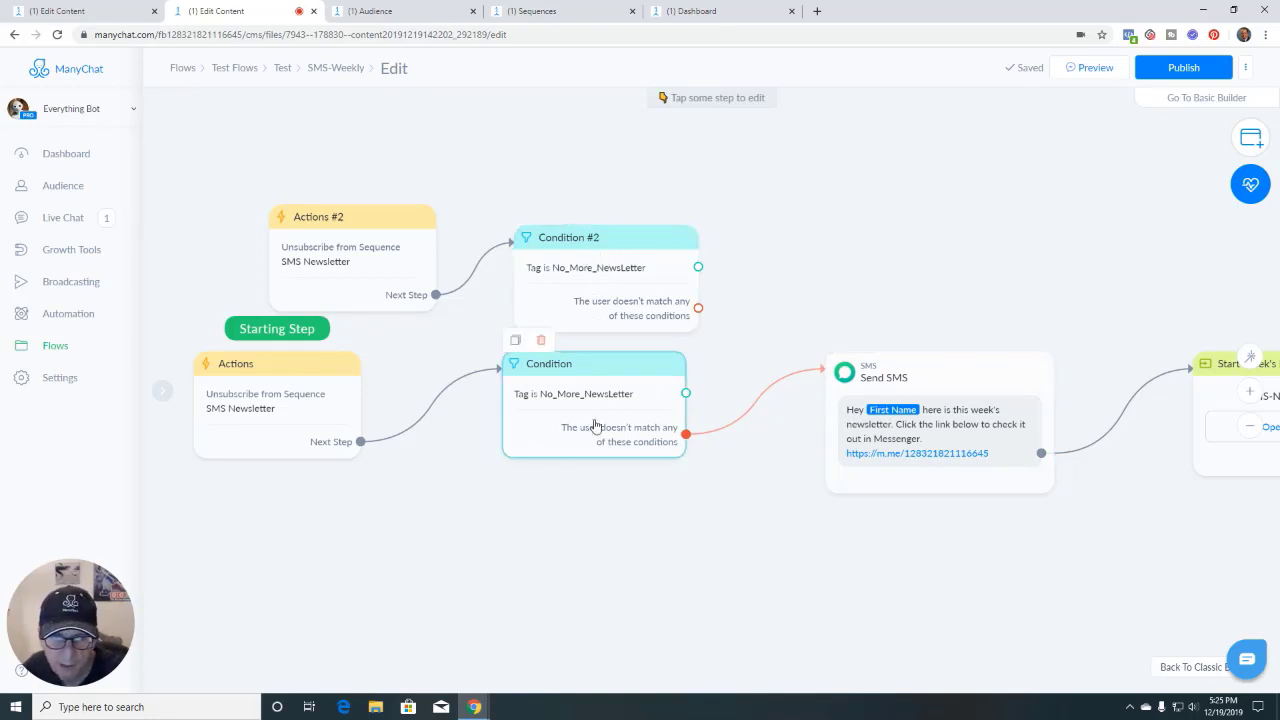
# Try adding an Opted-in for SMS is true rule to the Condition #2 step
pyautogui.click(601, 270)
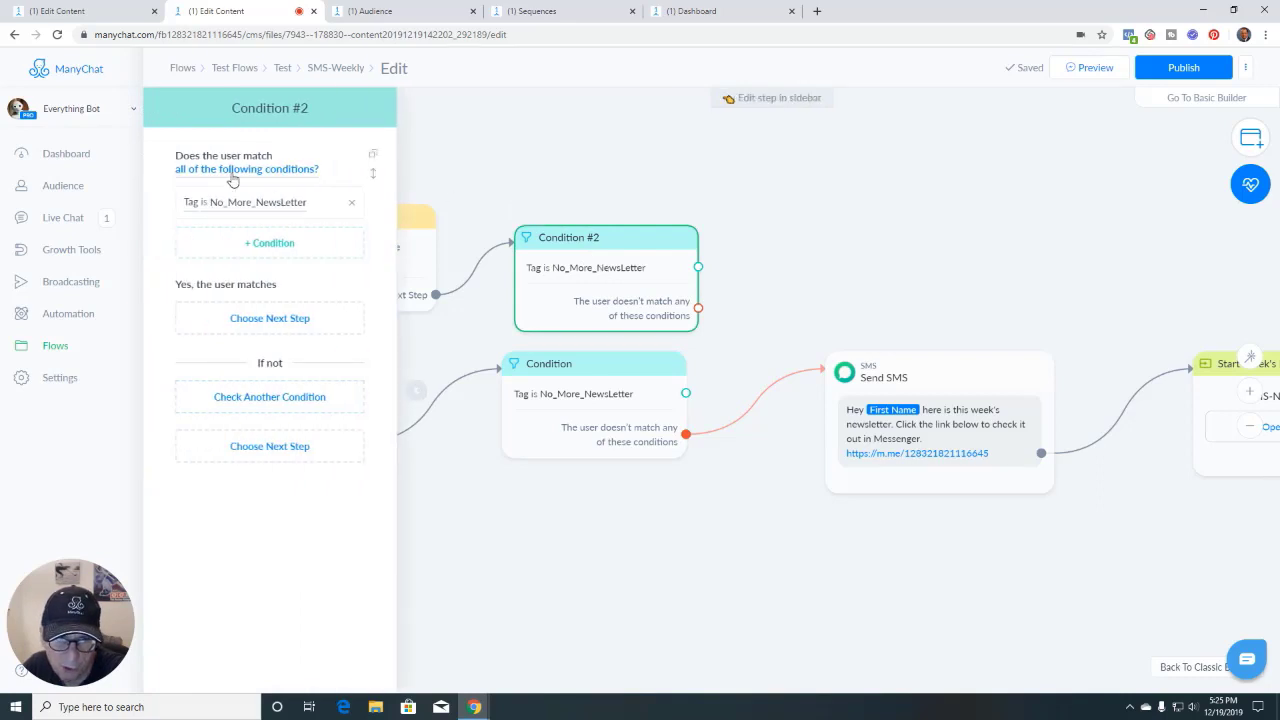
pyautogui.click(268, 243)
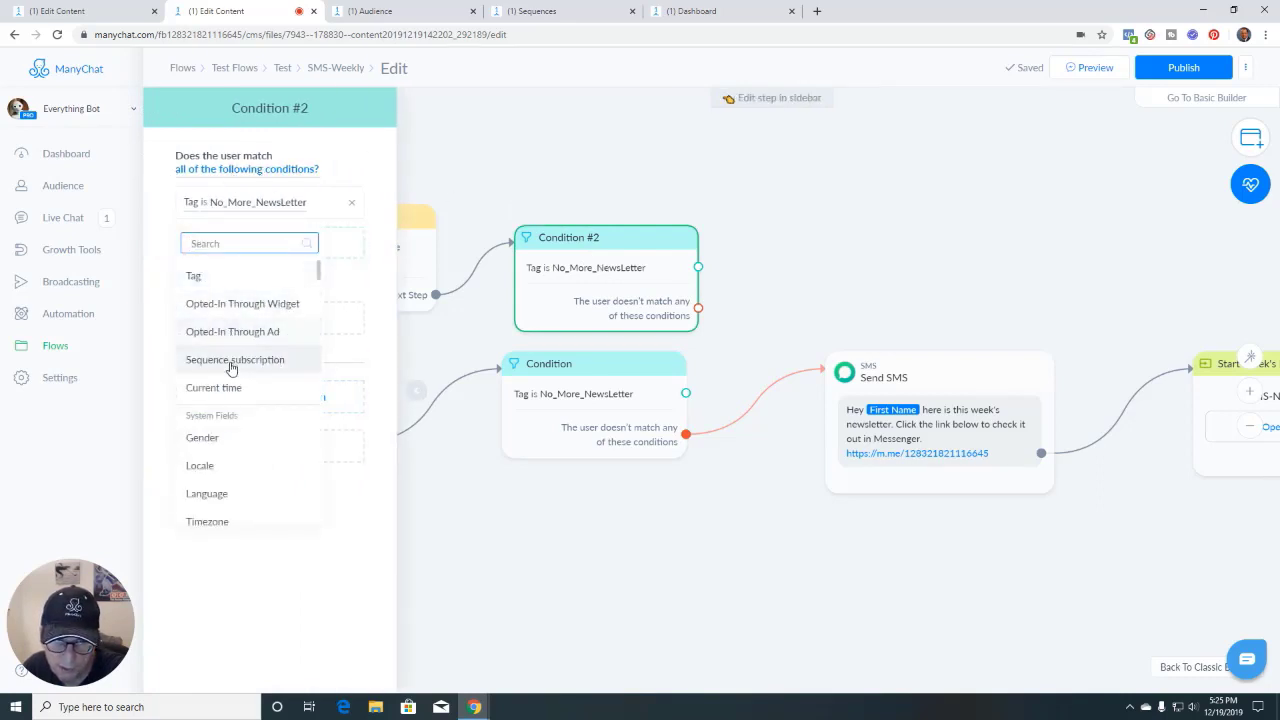
pyautogui.scroll(-2, 230, 405)
pyautogui.scroll(-4, 232, 408)
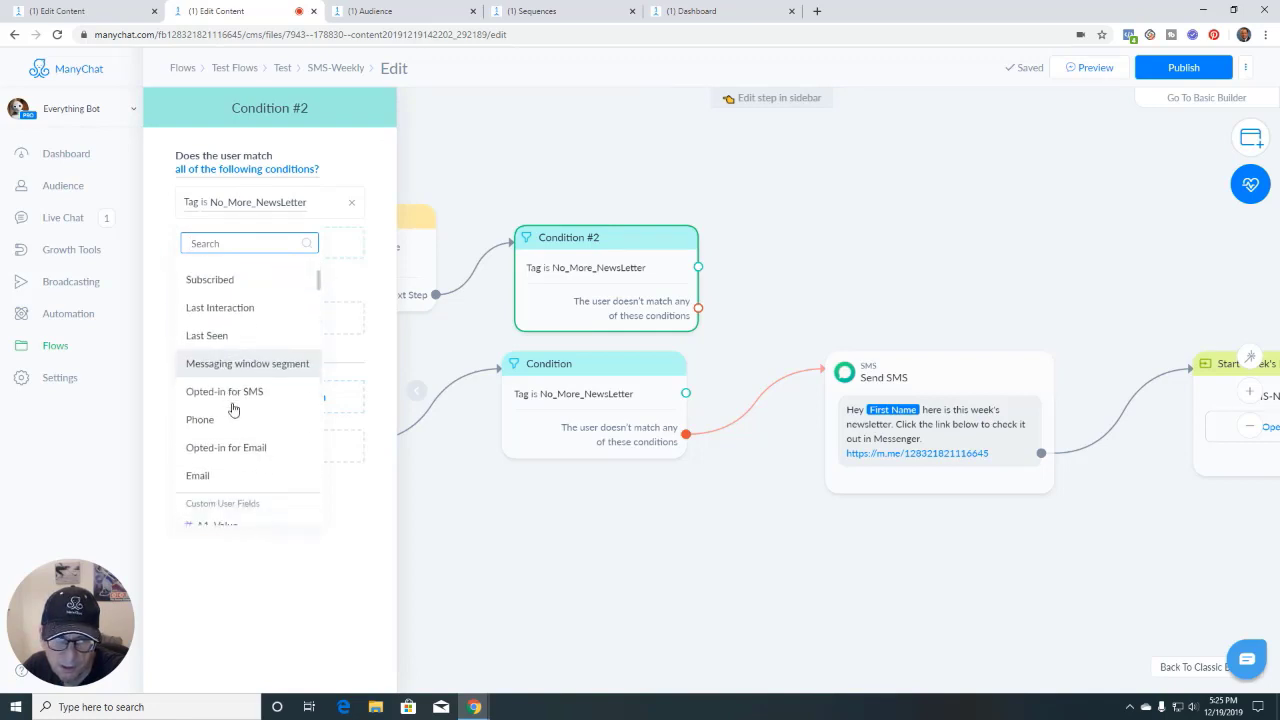
pyautogui.click(228, 346)
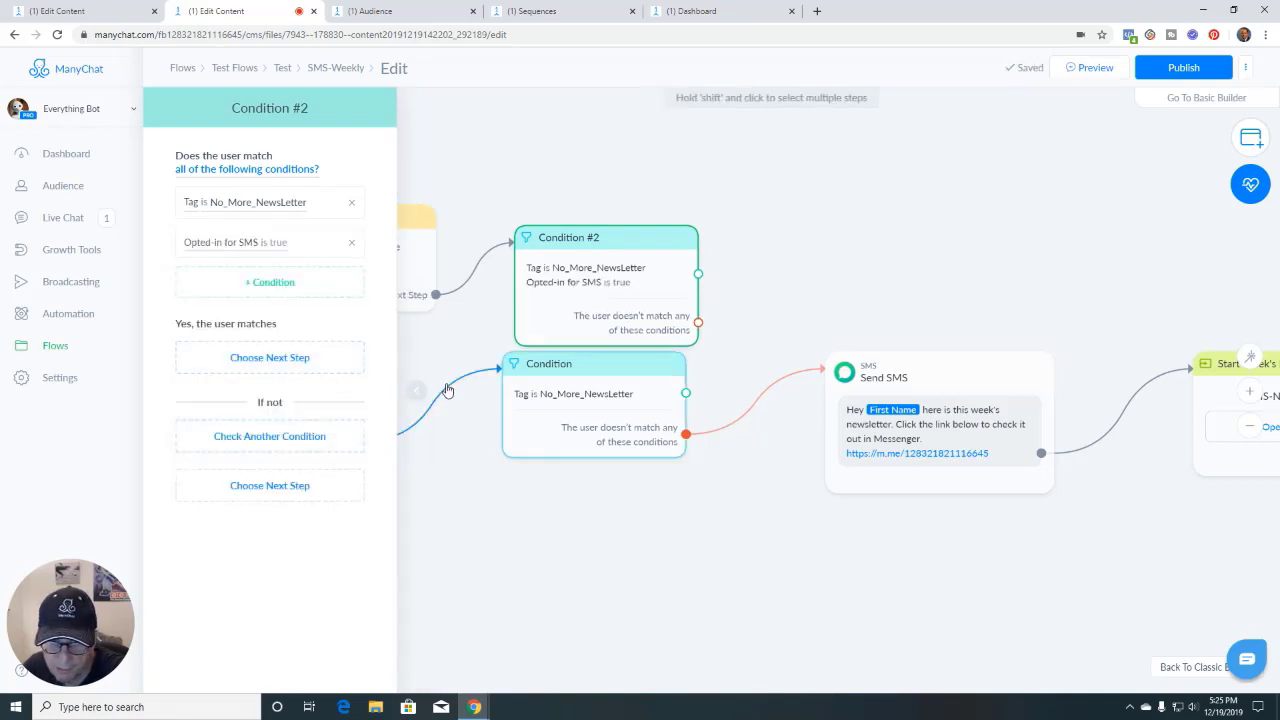
# Add another condition check to Condition #2 and change its tag rule to isn't No_More_NewsLetter
pyautogui.click(352, 434)
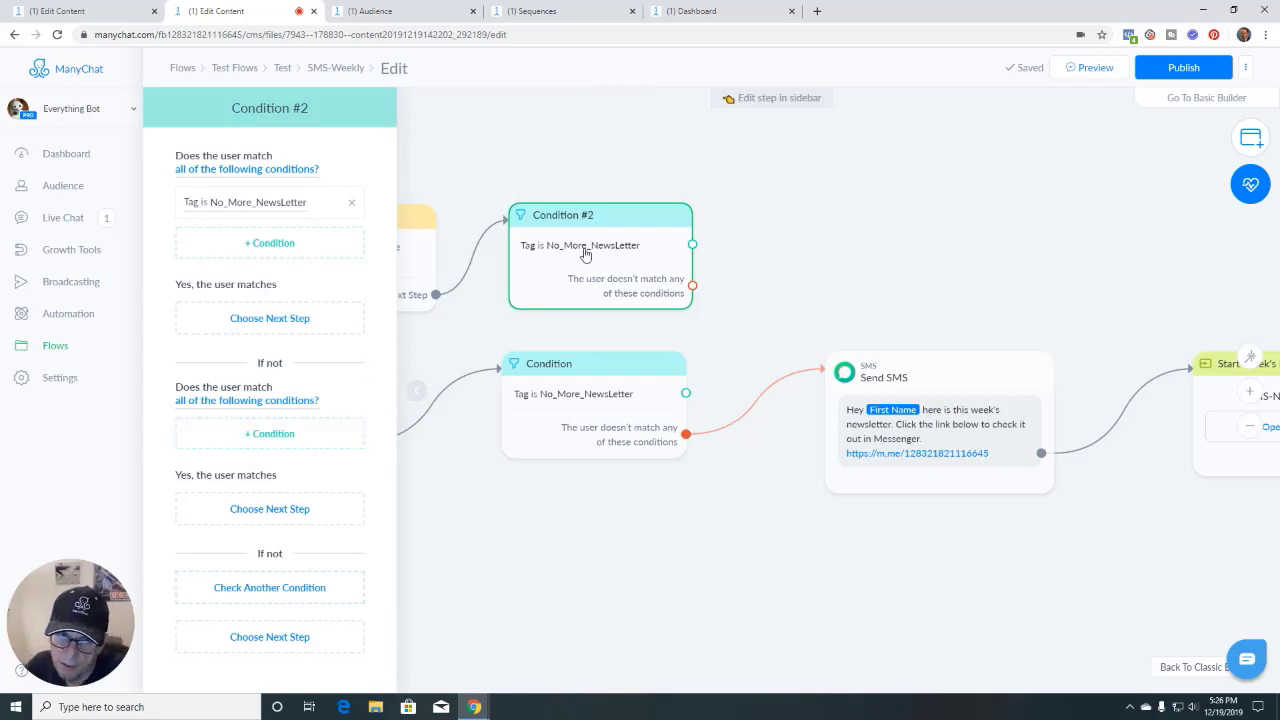
pyautogui.click(207, 212)
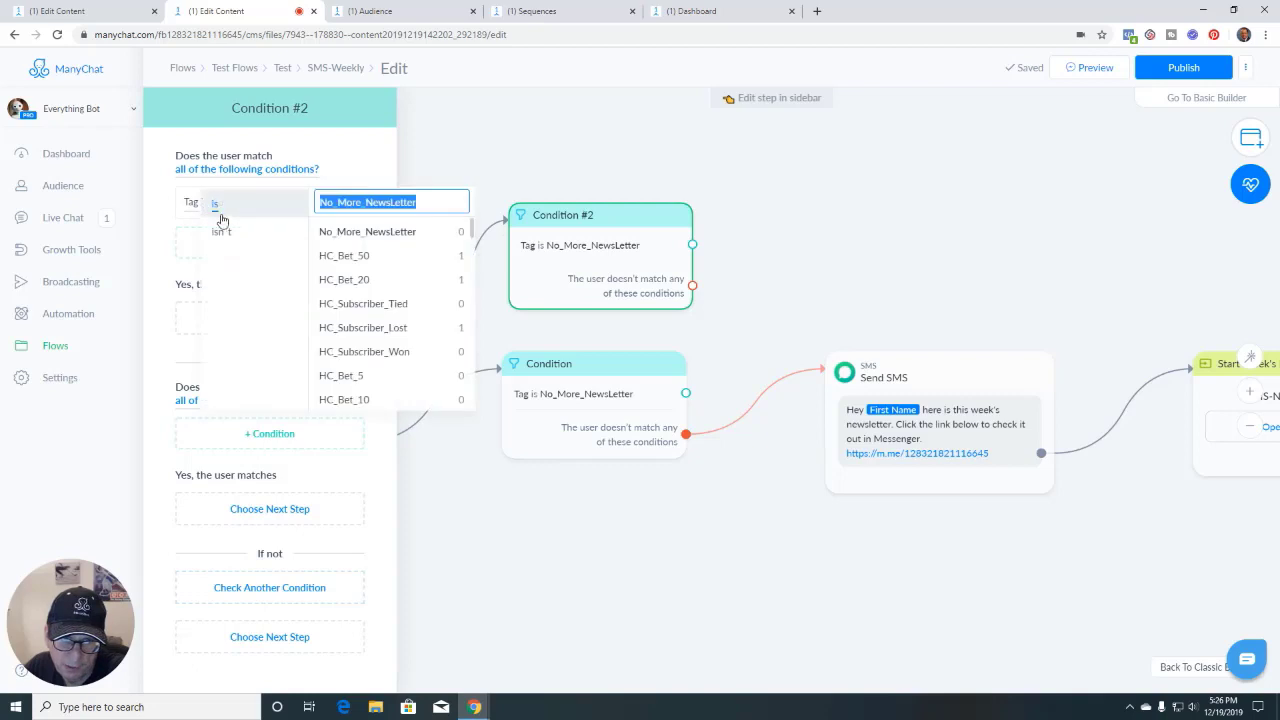
pyautogui.click(215, 205)
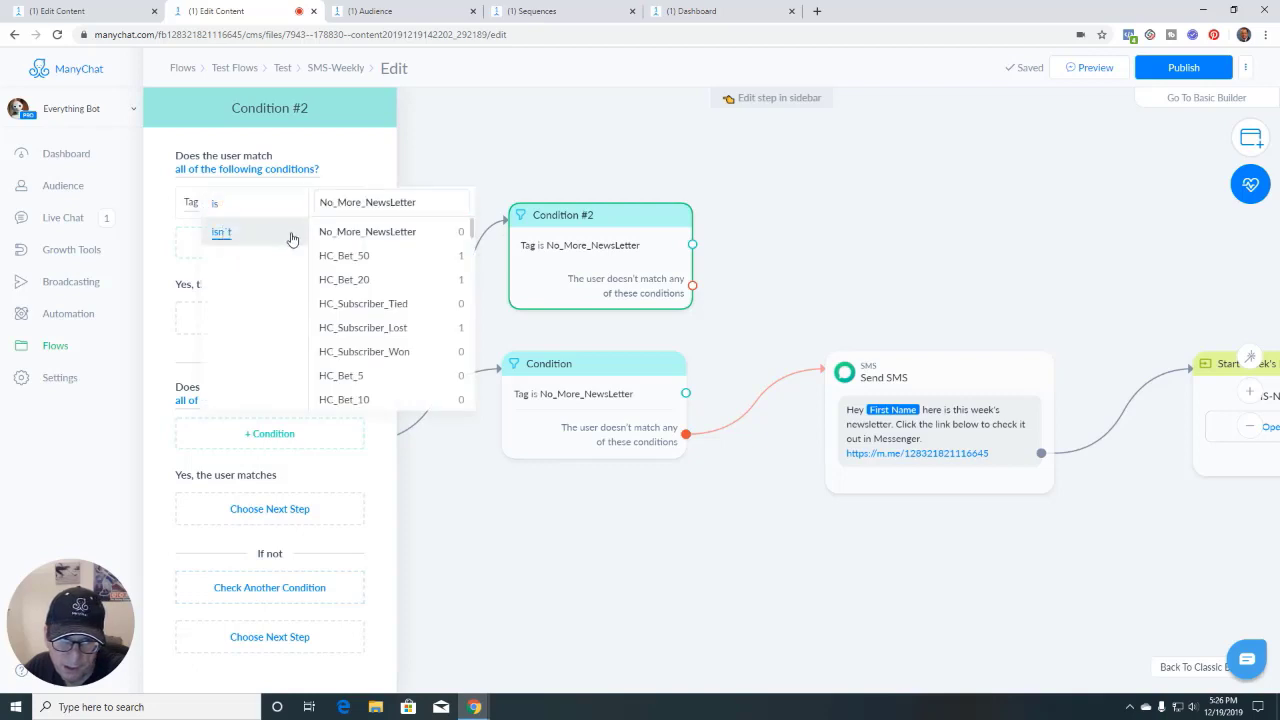
pyautogui.click(440, 203)
pyautogui.click(514, 195)
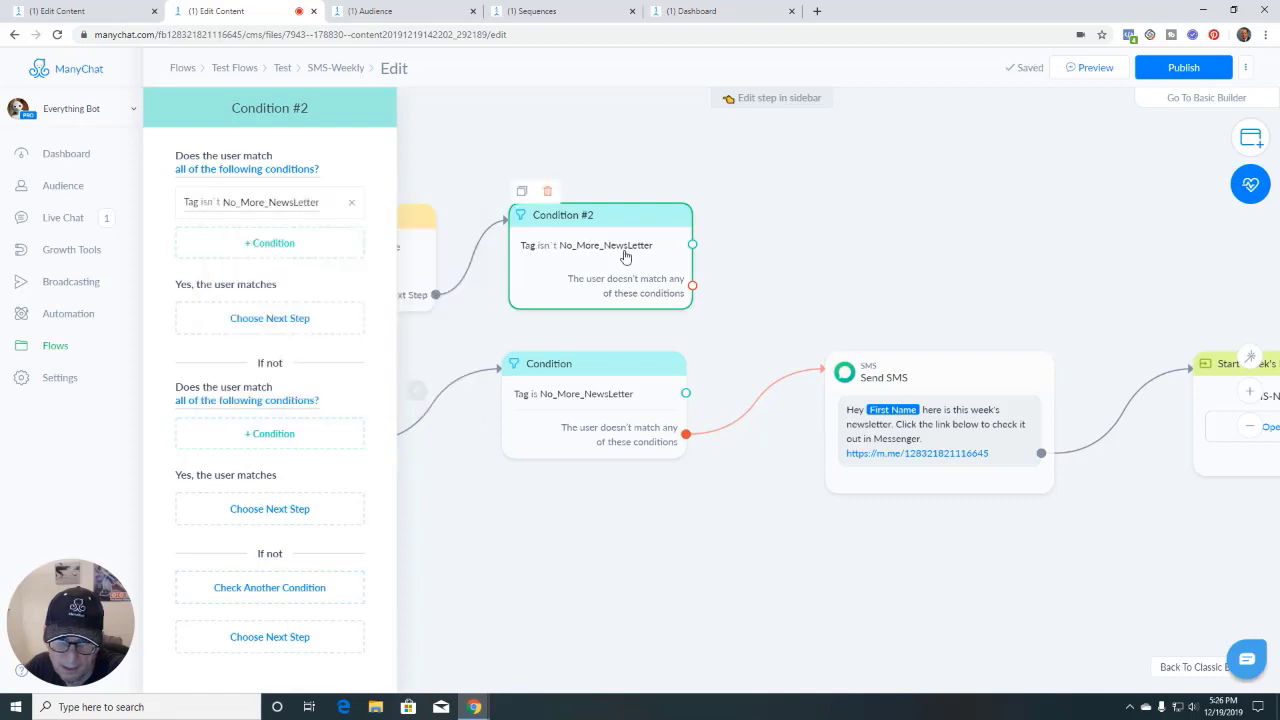
# Add an Opted-in for SMS is true rule below the tag rule in Condition #2 and close its settings
pyautogui.click(271, 243)
pyautogui.scroll(-3, 240, 434)
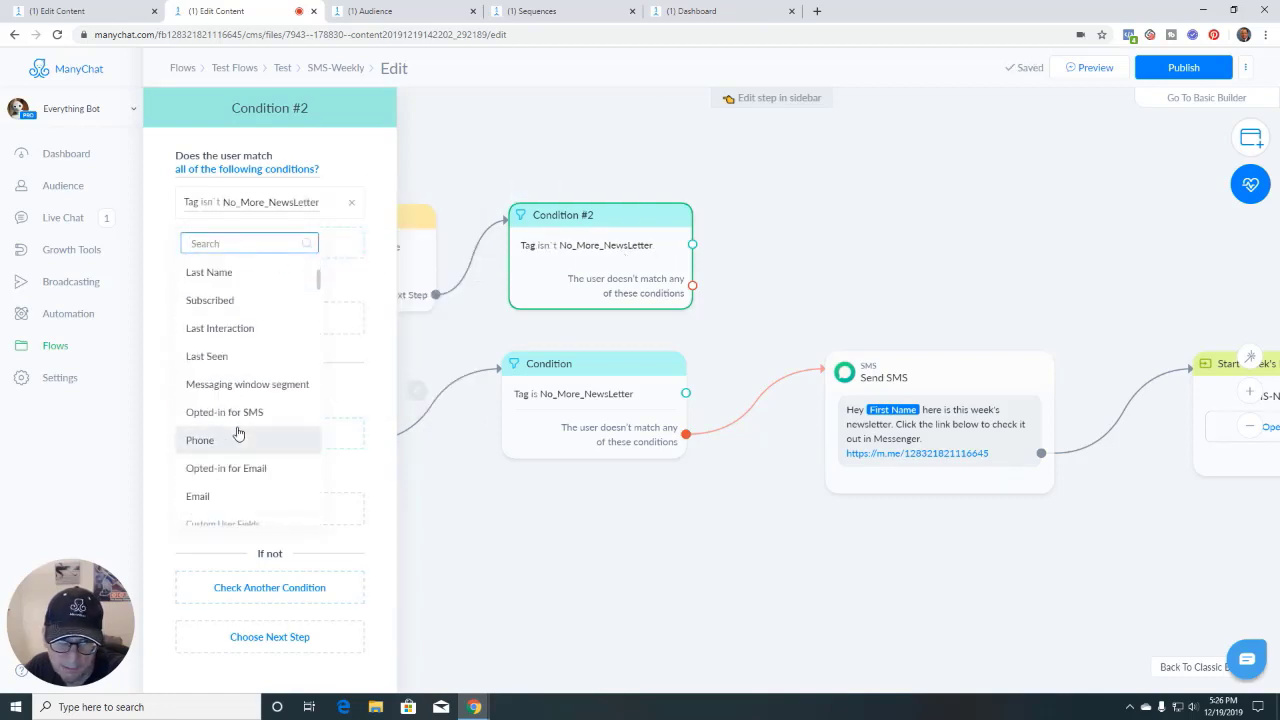
pyautogui.scroll(-2, 240, 434)
pyautogui.scroll(1, 236, 400)
pyautogui.click(234, 352)
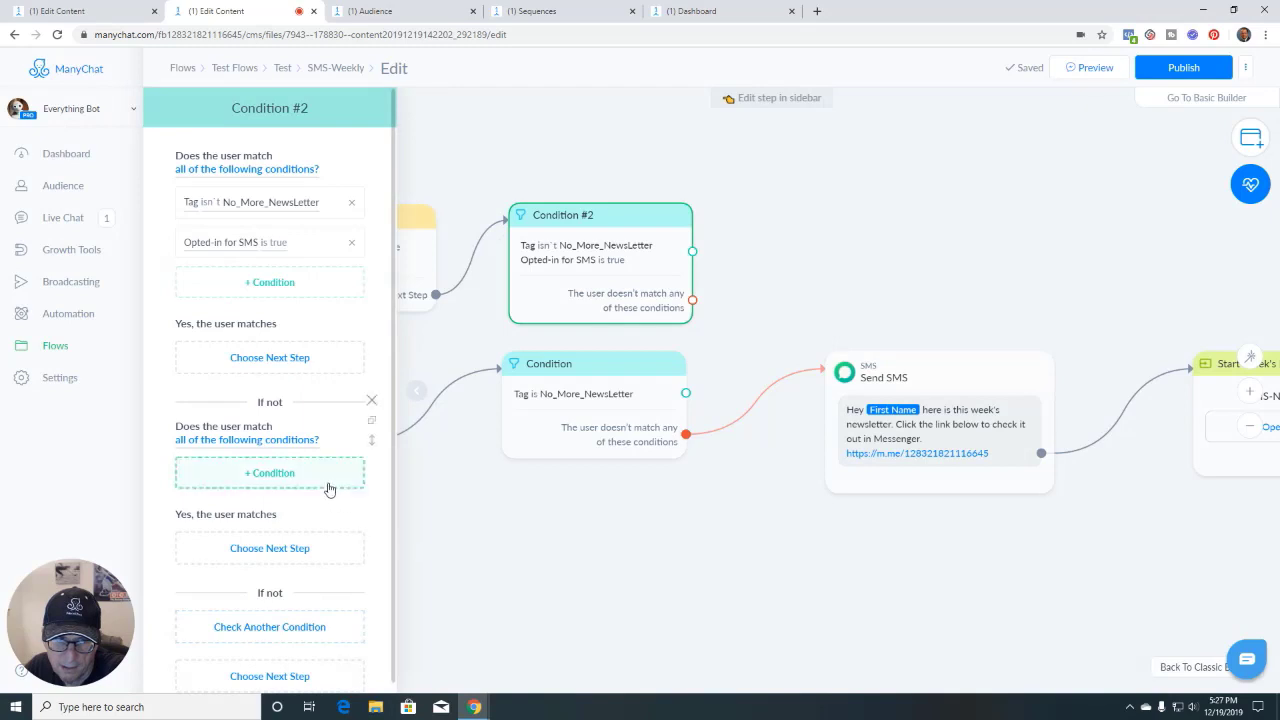
pyautogui.scroll(-1, 345, 520)
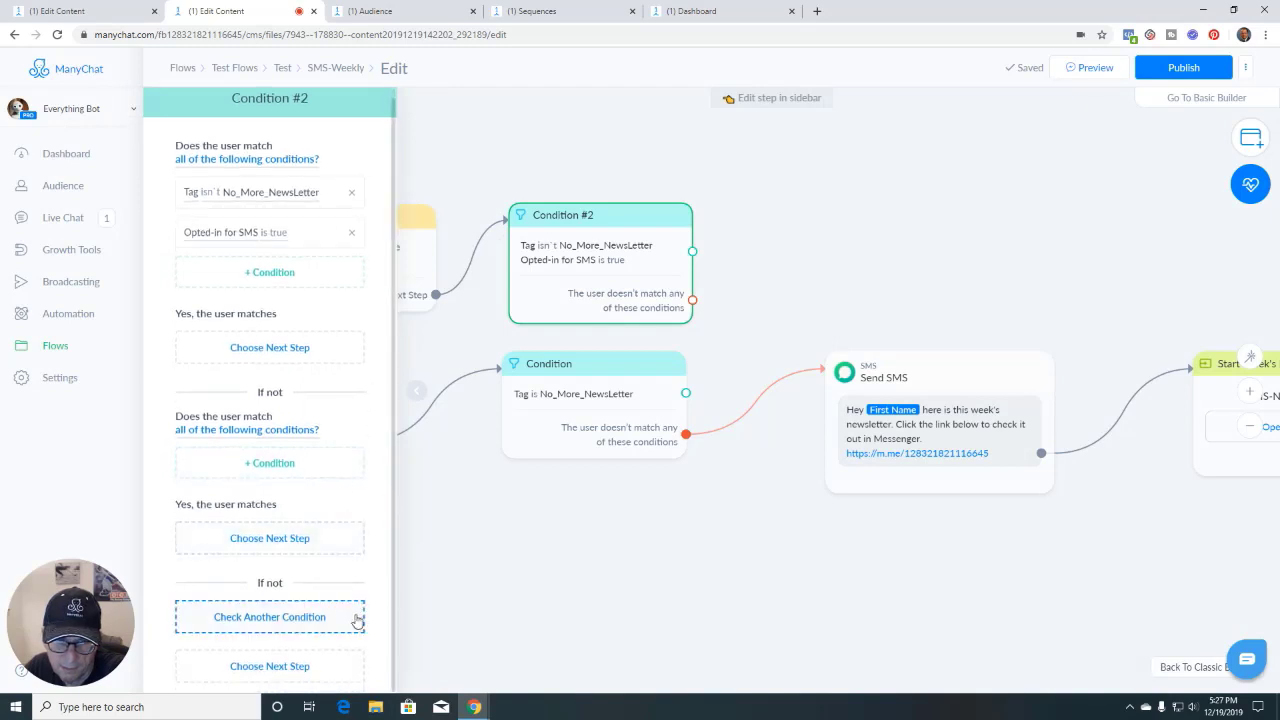
pyautogui.click(517, 524)
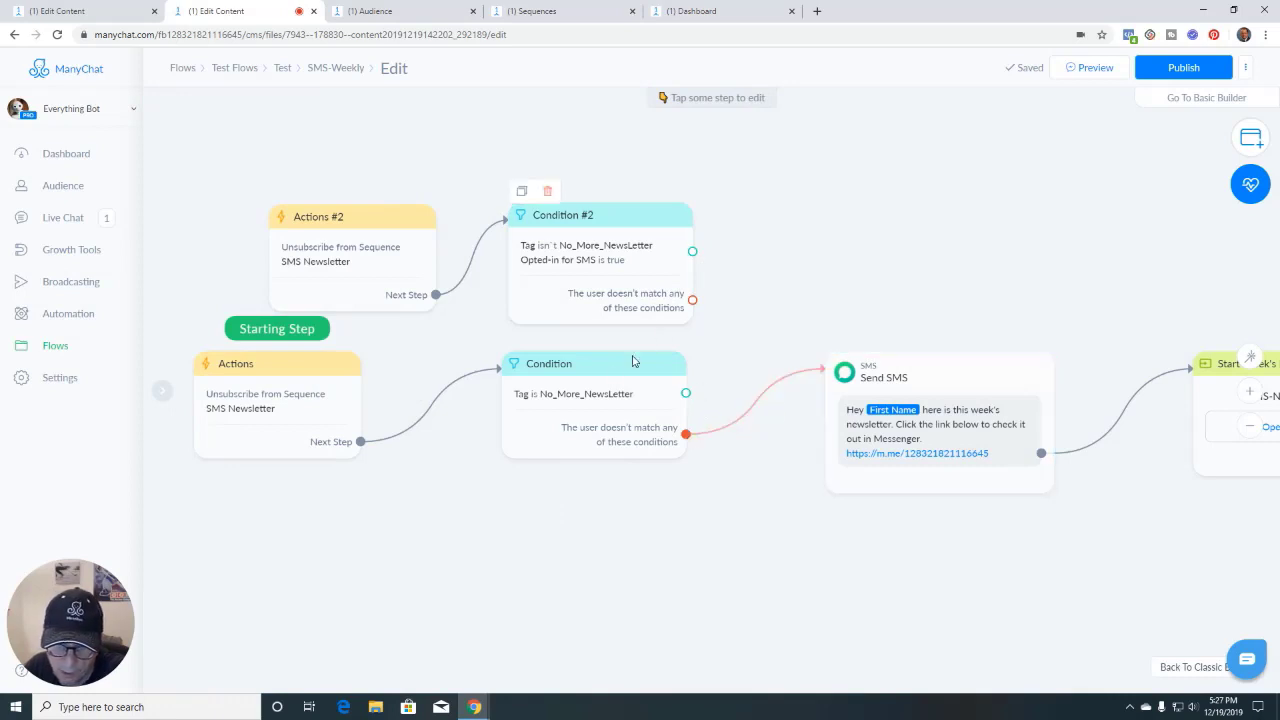
# Change the starting chain's Condition to tag isn't No_More_NewsLetter and add an Opted-in for SMS is true rule
pyautogui.click(572, 399)
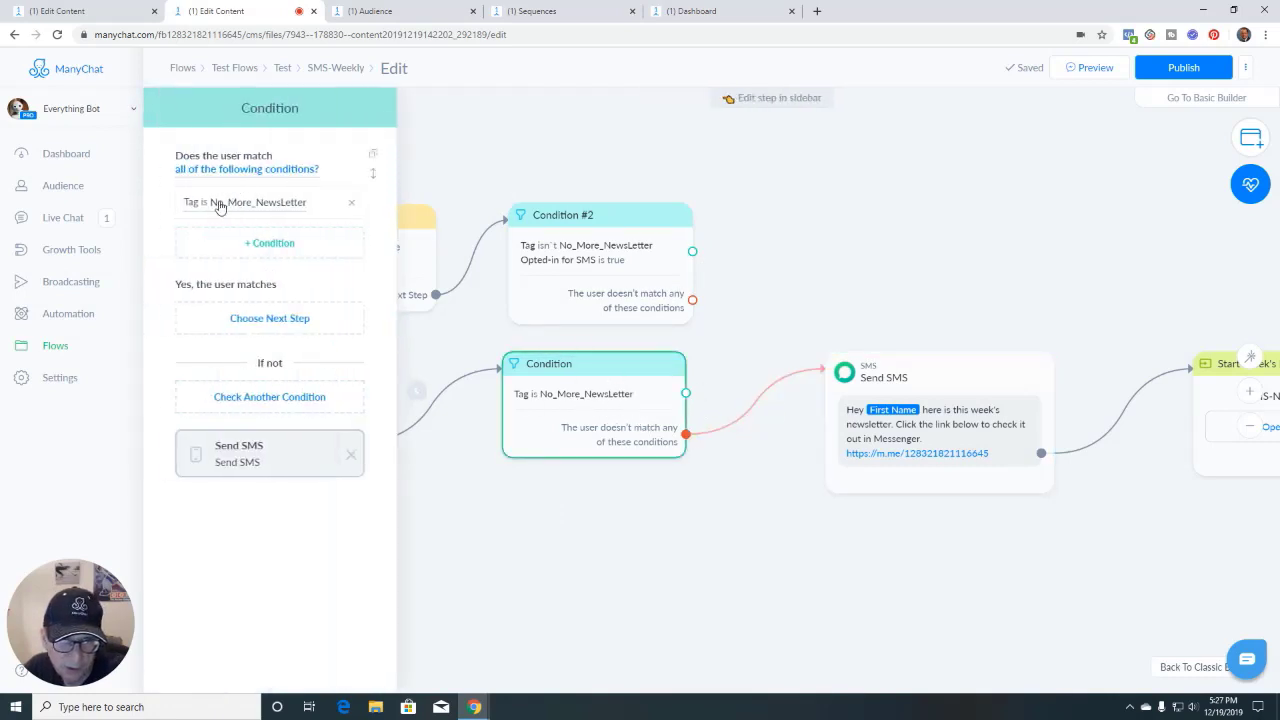
pyautogui.click(210, 207)
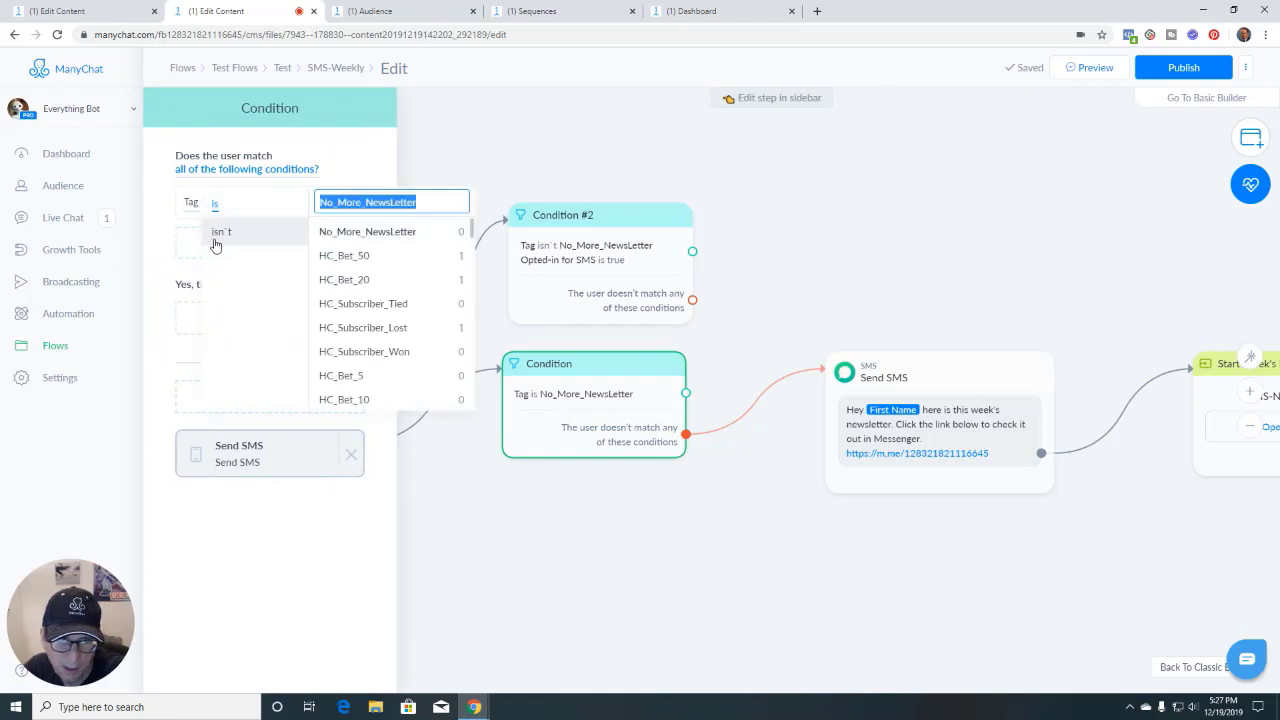
pyautogui.click(452, 162)
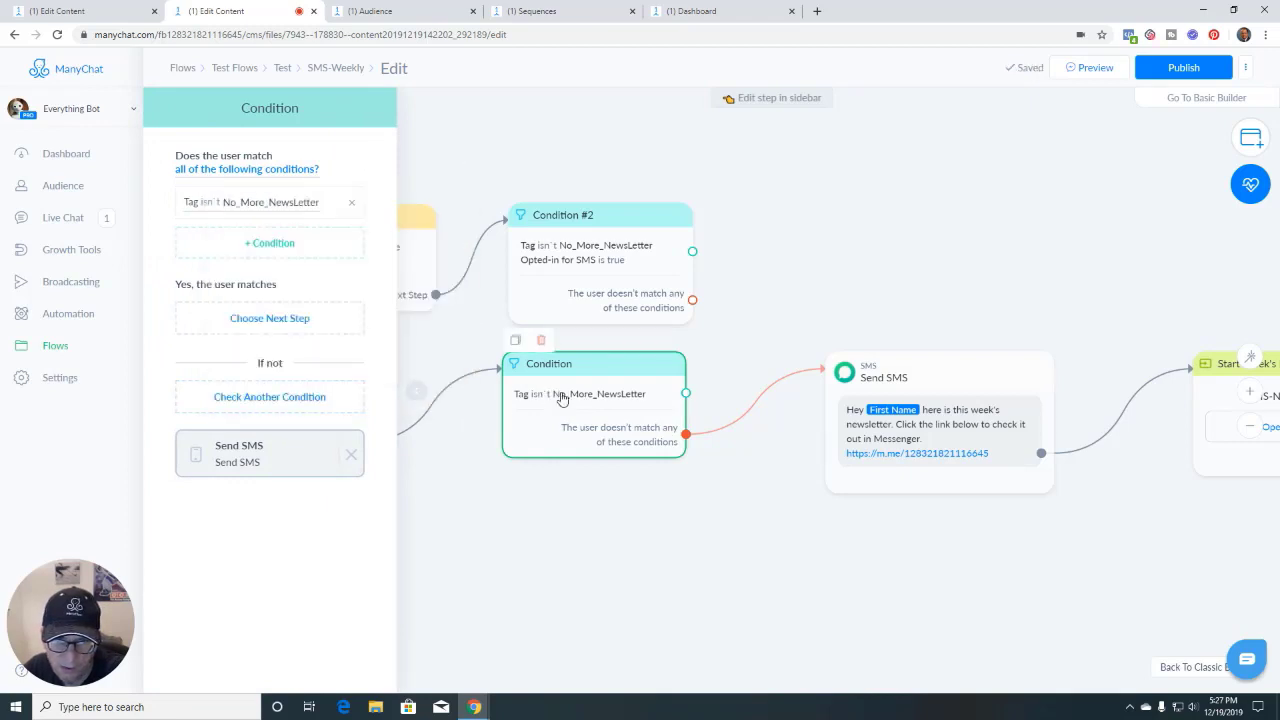
pyautogui.scroll(-5, 248, 300)
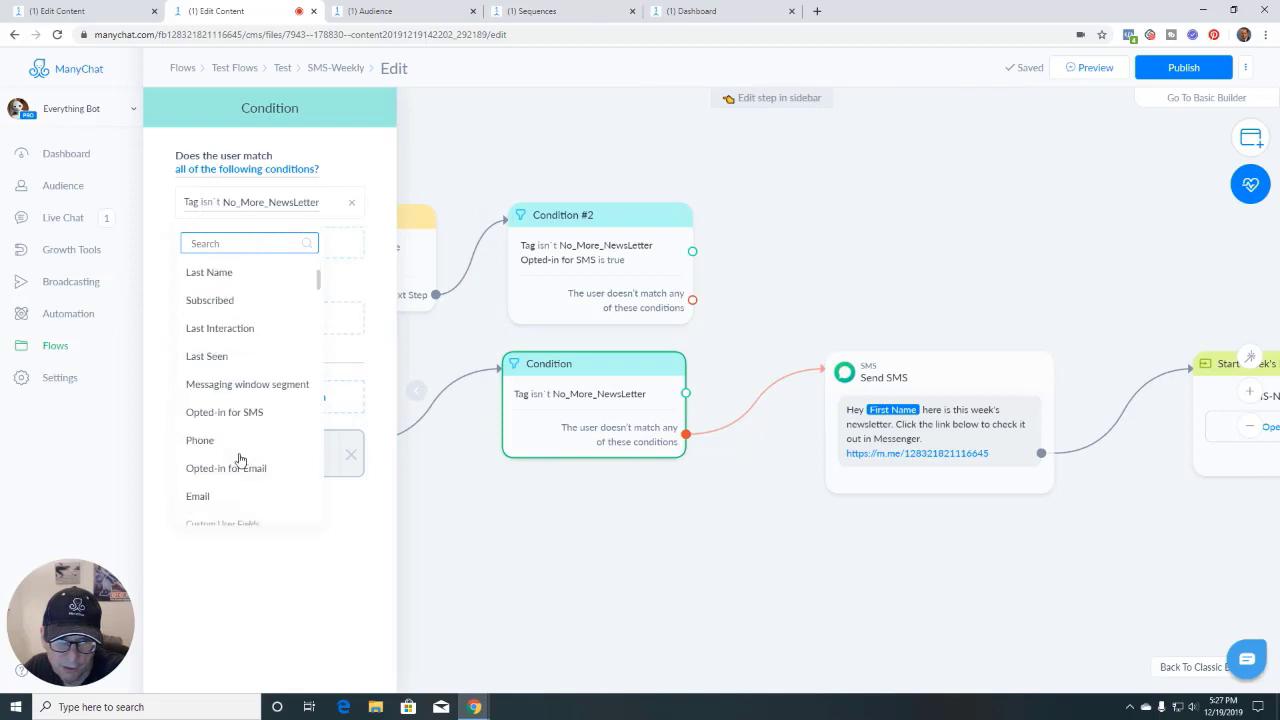
pyautogui.click(234, 412)
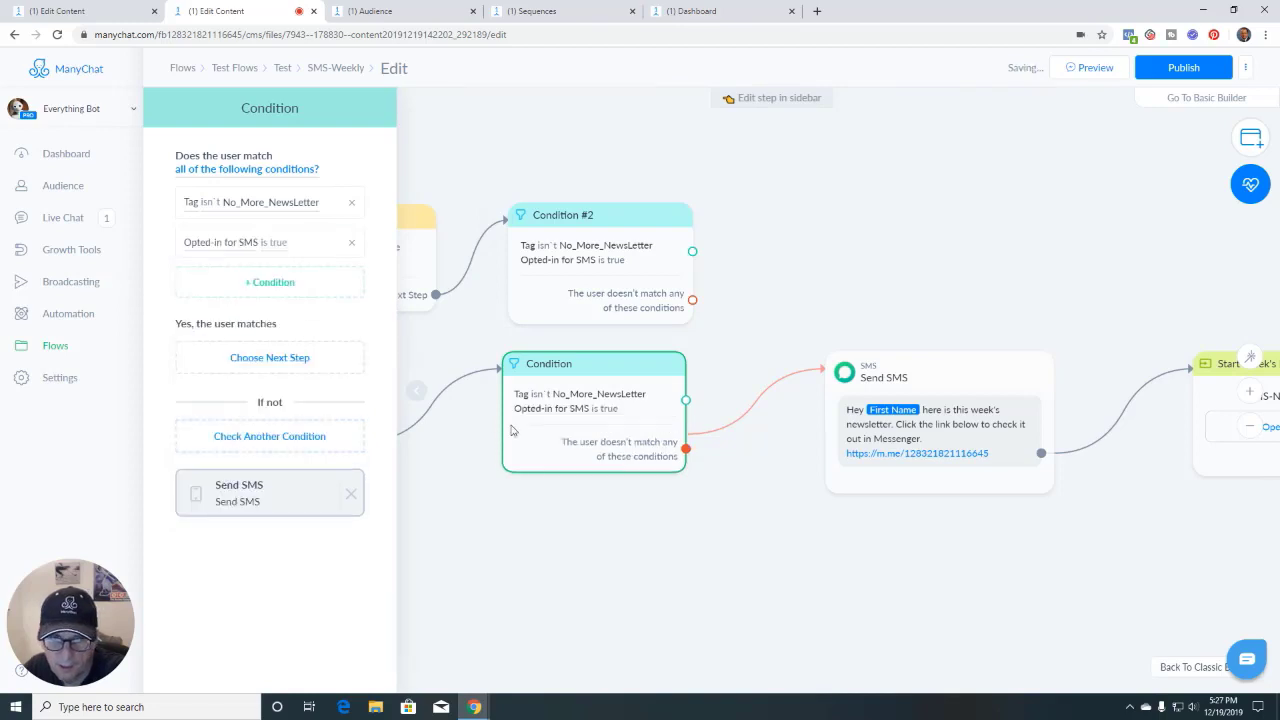
pyautogui.click(414, 392)
# Remove the Condition's non-matching connection to Send SMS and link its matching output to the Send SMS step instead
pyautogui.scroll(-3, 690, 548)
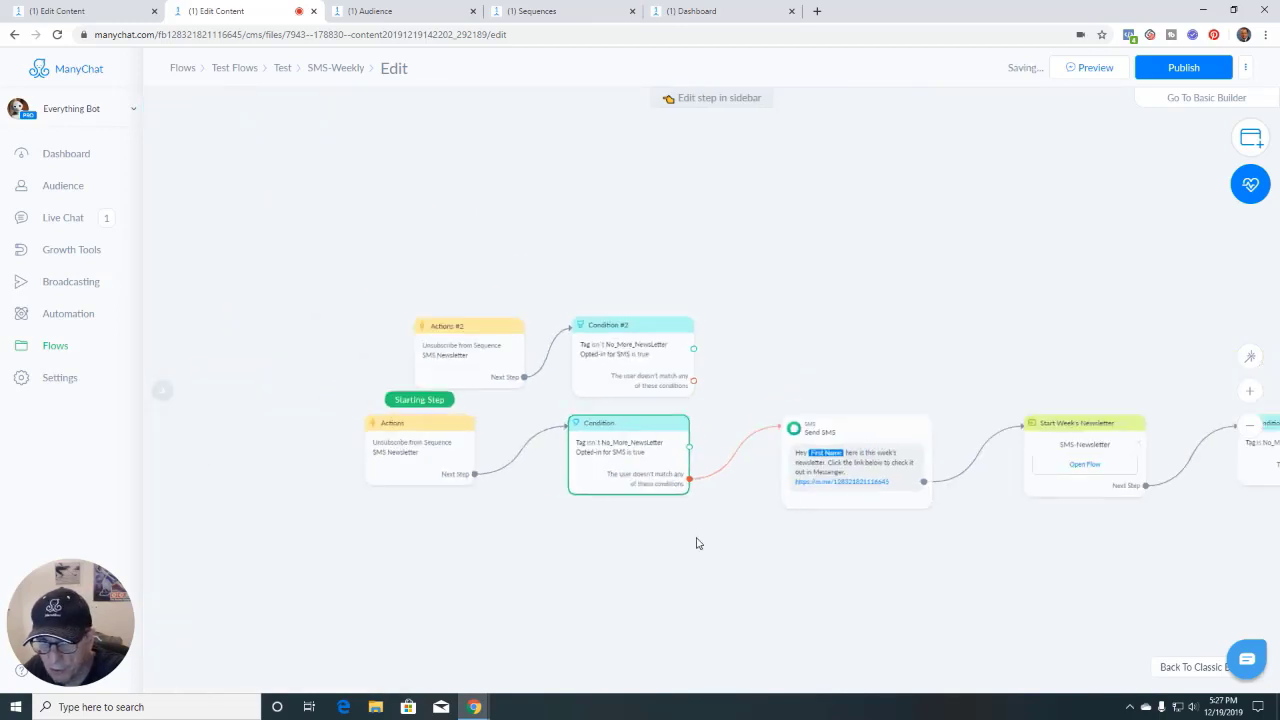
pyautogui.hscroll(5, 743, 537)
pyautogui.moveTo(969, 541); pyautogui.dragTo(737, 542)
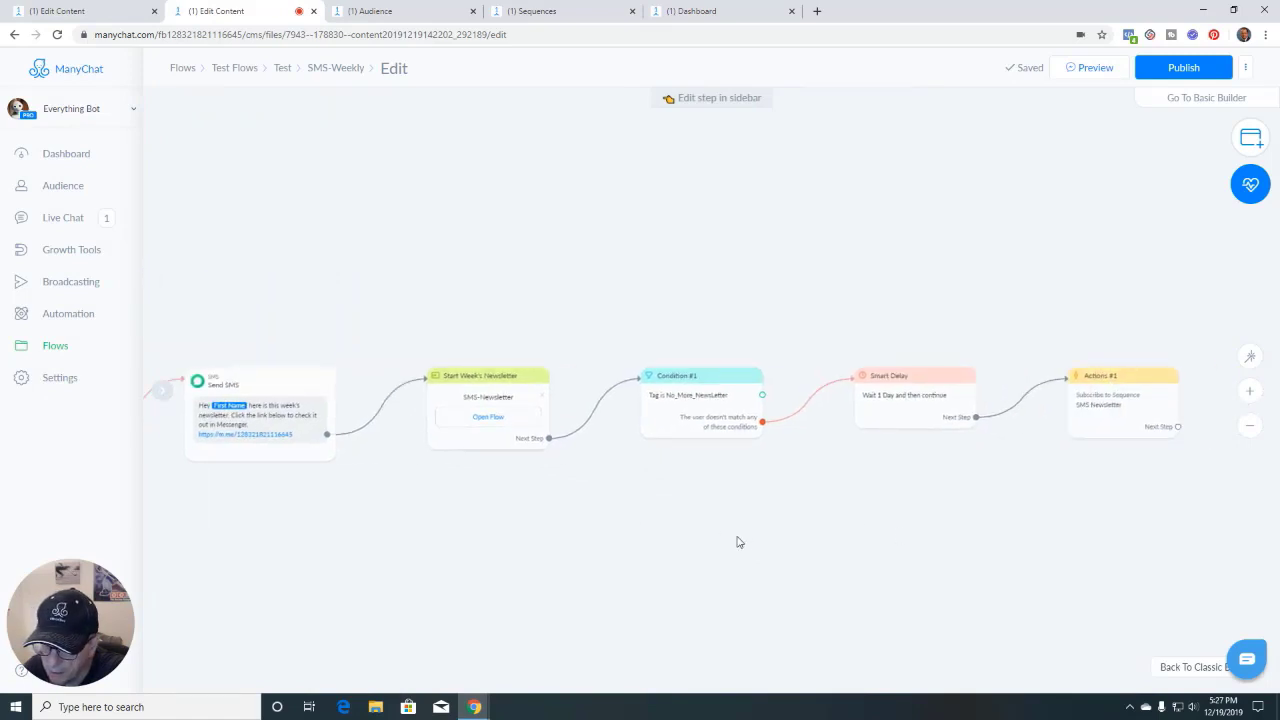
pyautogui.hscroll(-5, 743, 541)
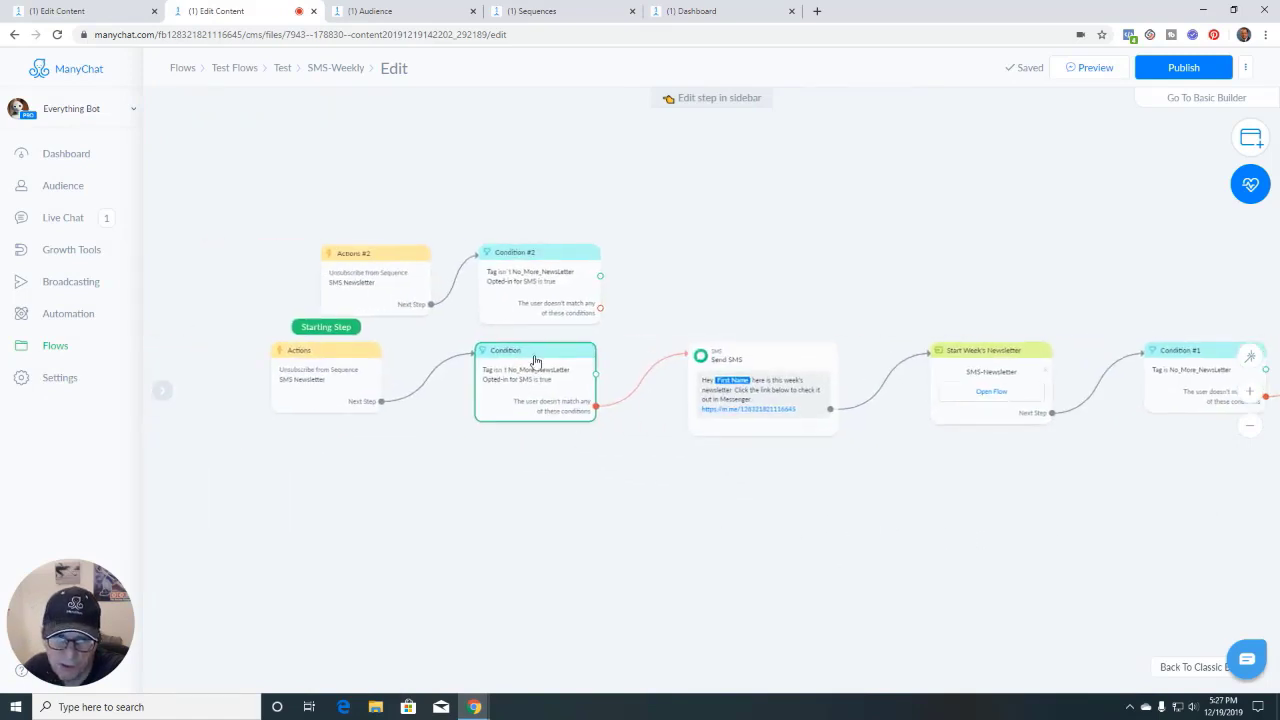
pyautogui.scroll(3, 580, 483)
pyautogui.moveTo(571, 486); pyautogui.dragTo(677, 646)
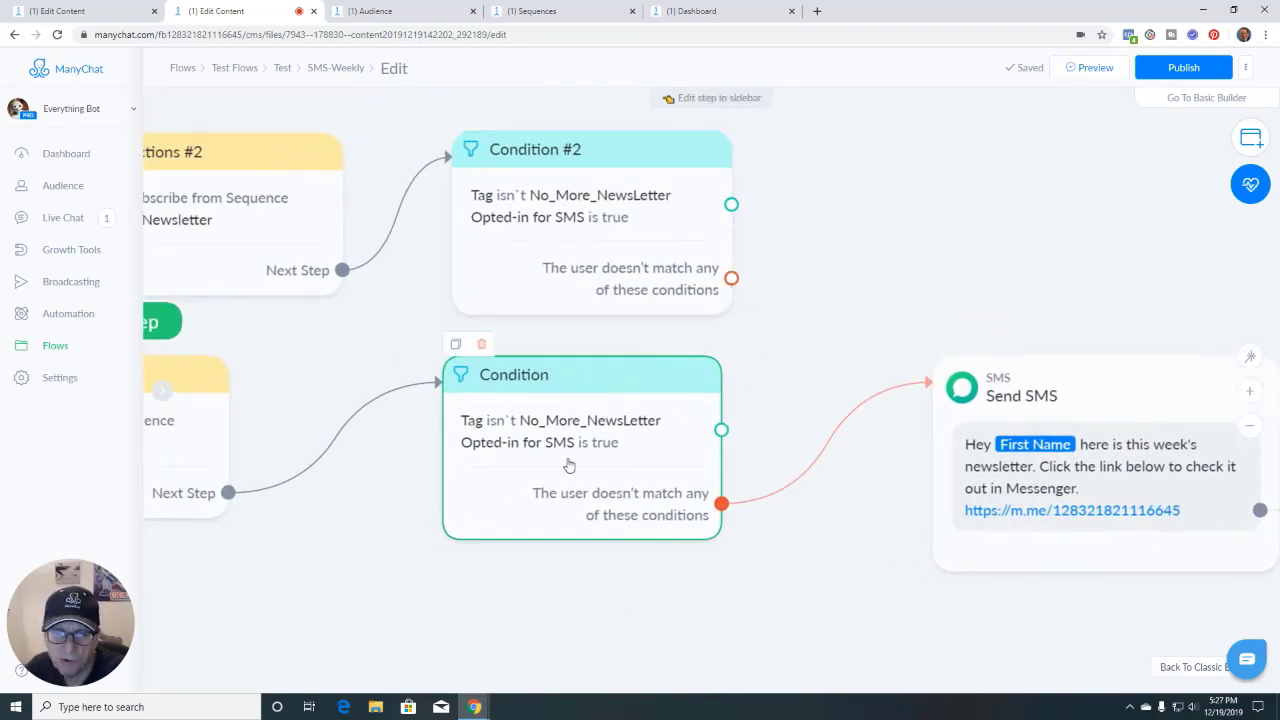
pyautogui.click(825, 445)
pyautogui.click(721, 429)
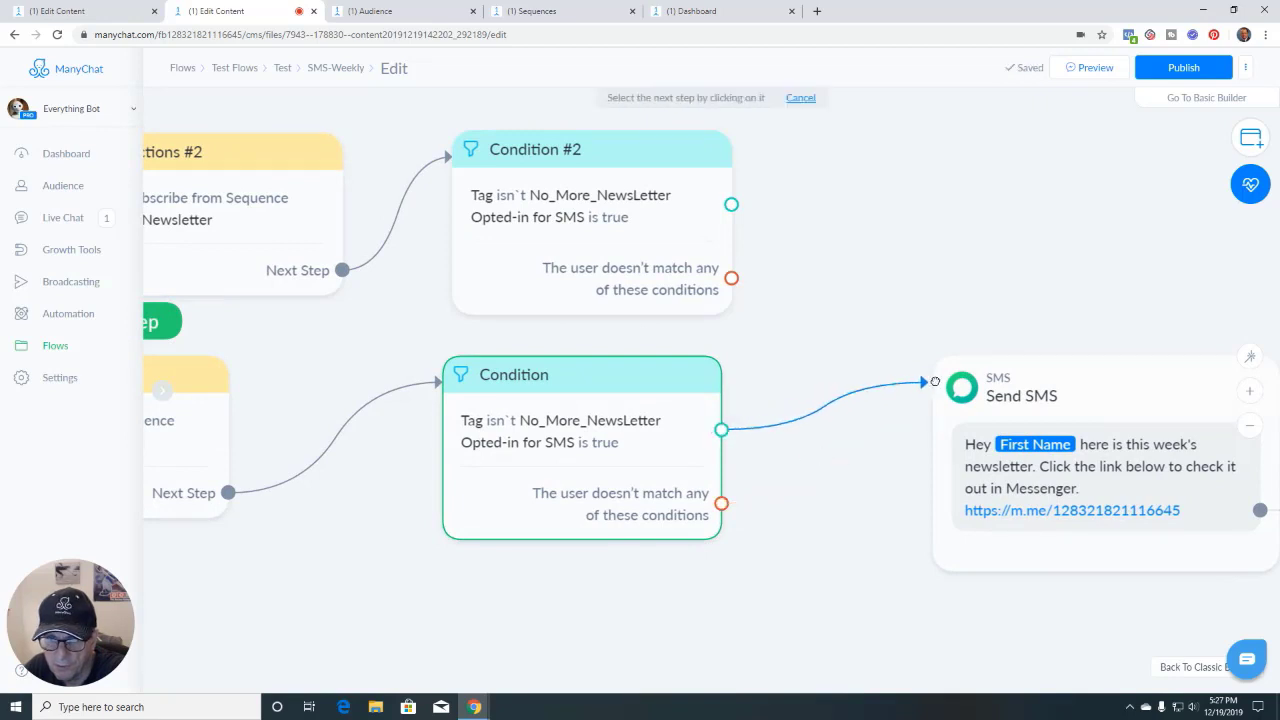
pyautogui.click(934, 381)
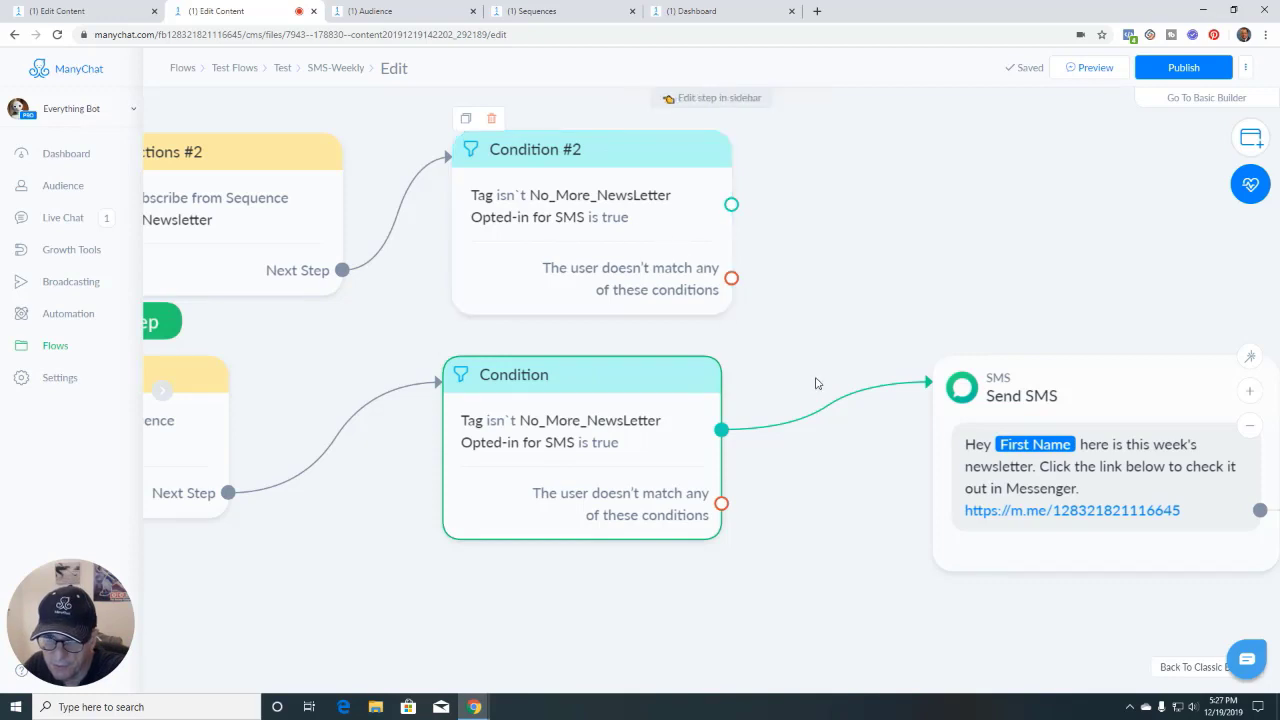
# Add a new Send SMS step connected to the matching output of Condition #2
pyautogui.hscroll(3, 815, 383)
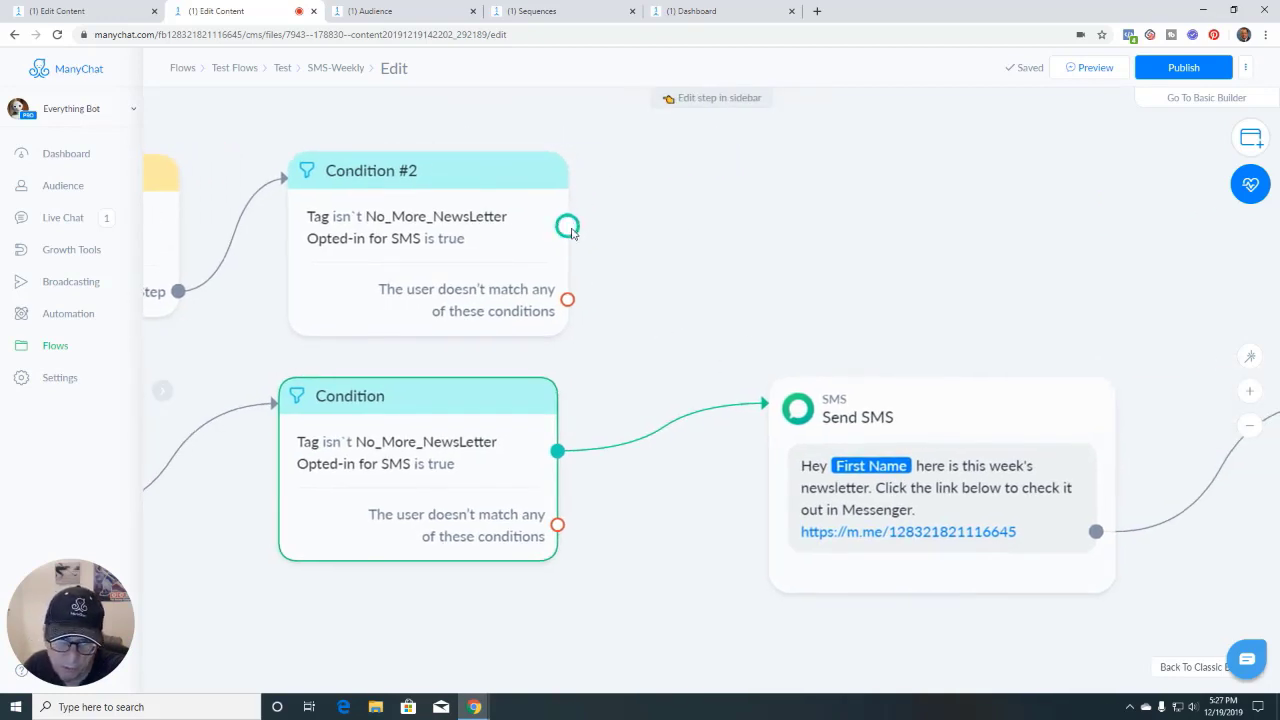
pyautogui.click(567, 225)
pyautogui.click(780, 196)
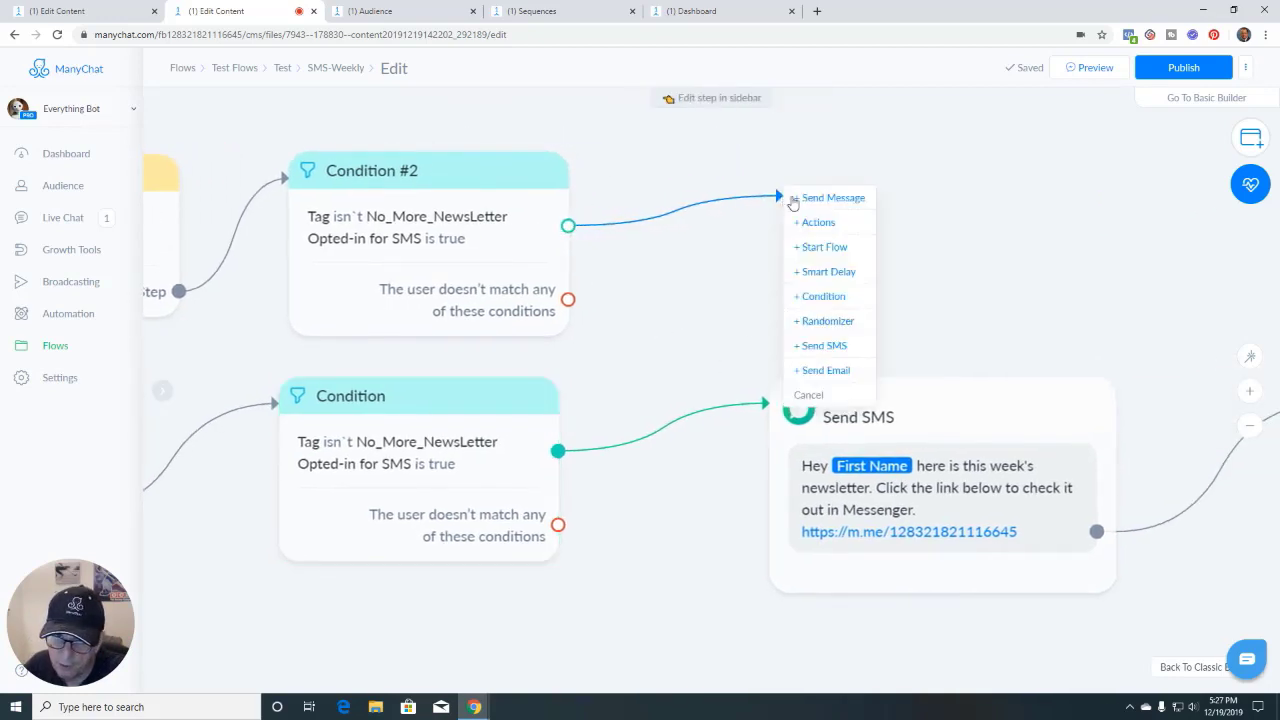
pyautogui.click(825, 346)
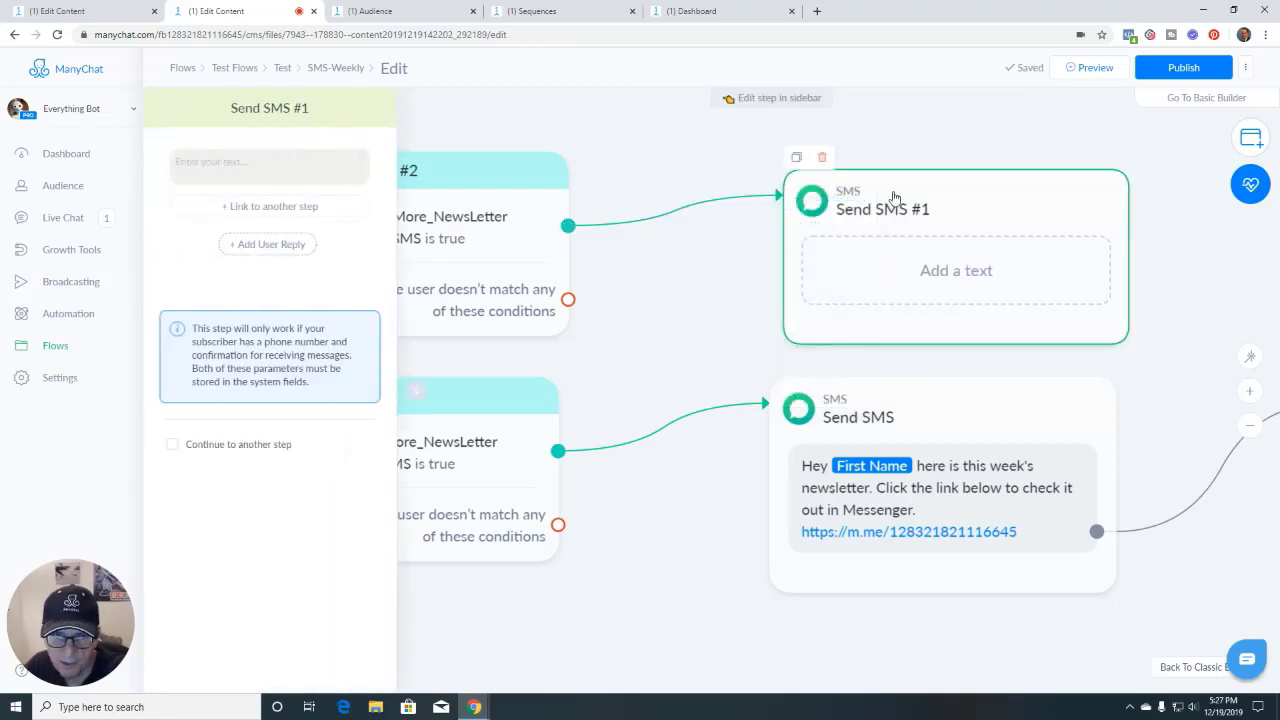
# Copy the newsletter message text from Send SMS into Send SMS #1 and align Send SMS #1 above Send SMS
pyautogui.click(812, 480)
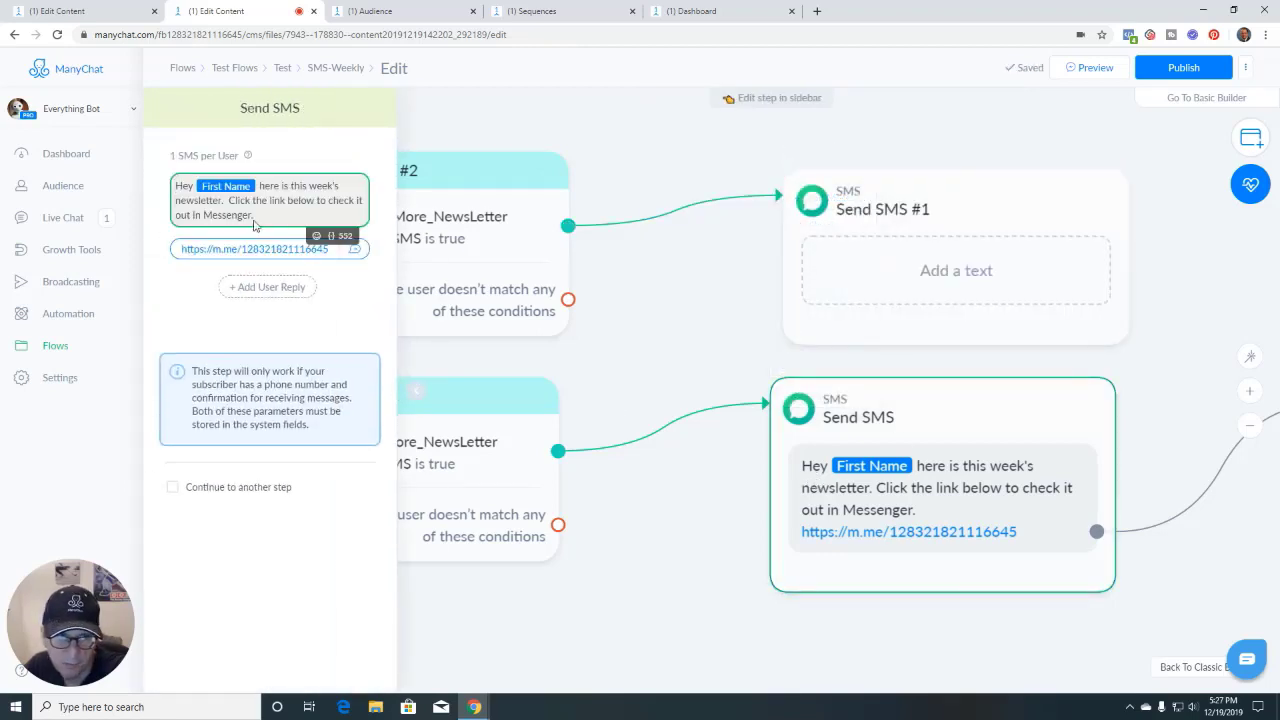
pyautogui.moveTo(177, 186); pyautogui.dragTo(261, 219)
pyautogui.hotkey('ctrl', 'c')
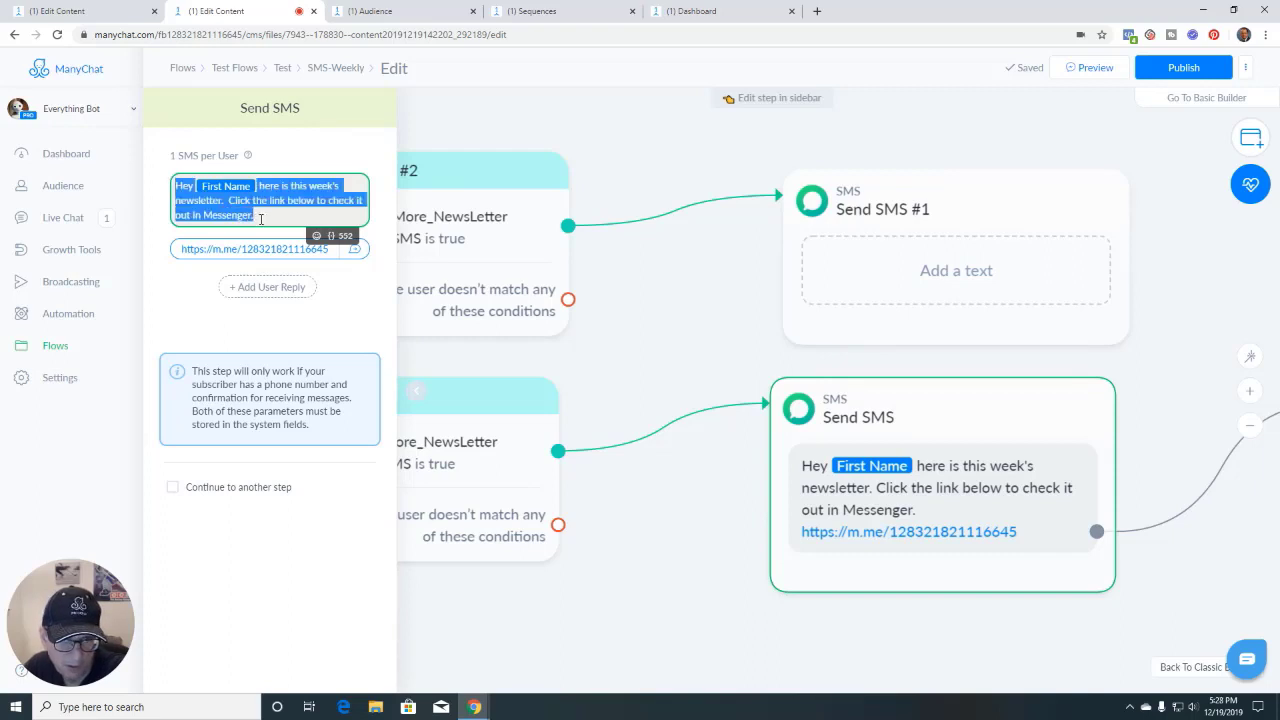
pyautogui.click(931, 271)
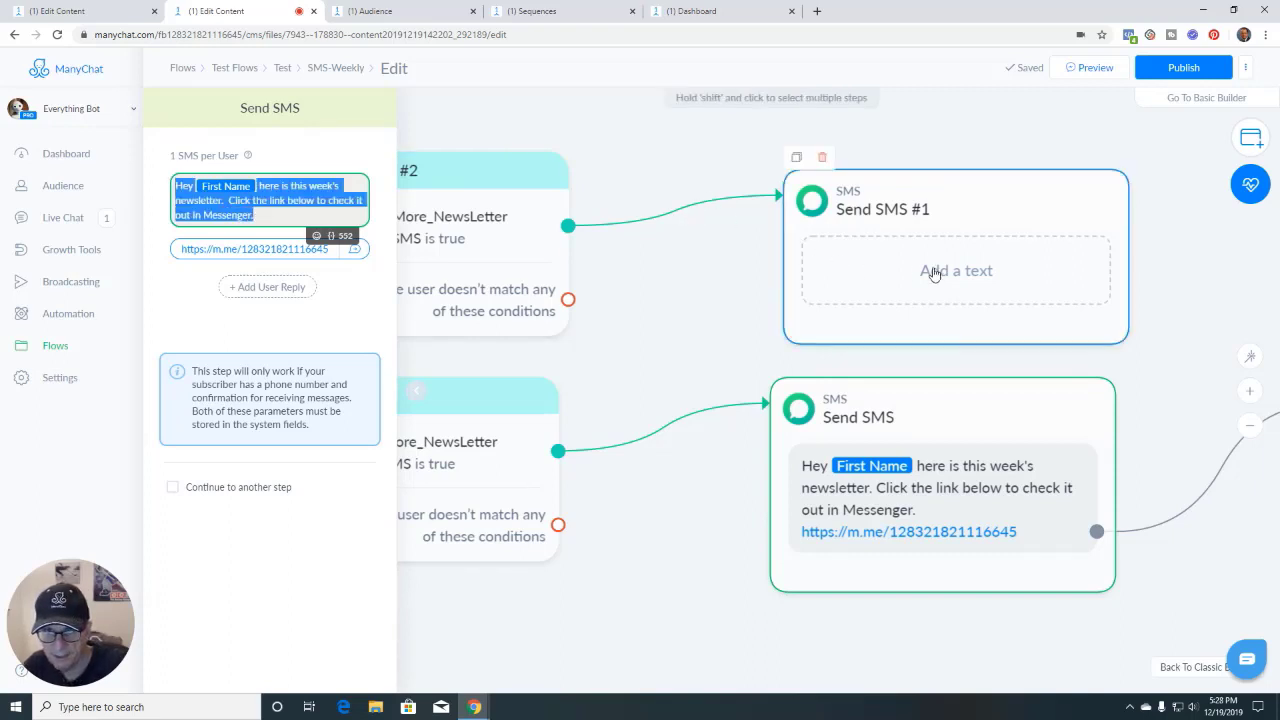
pyautogui.click(297, 163)
pyautogui.hotkey('ctrl', 'v')
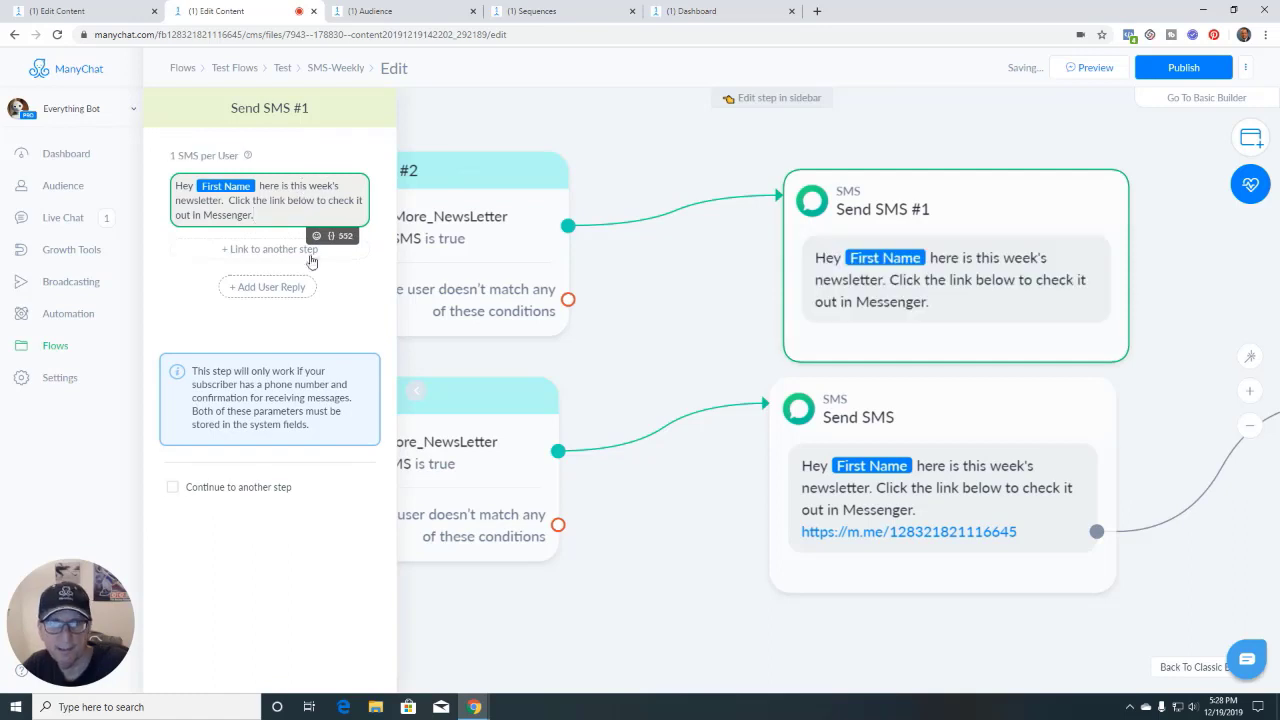
pyautogui.moveTo(986, 217); pyautogui.dragTo(973, 190)
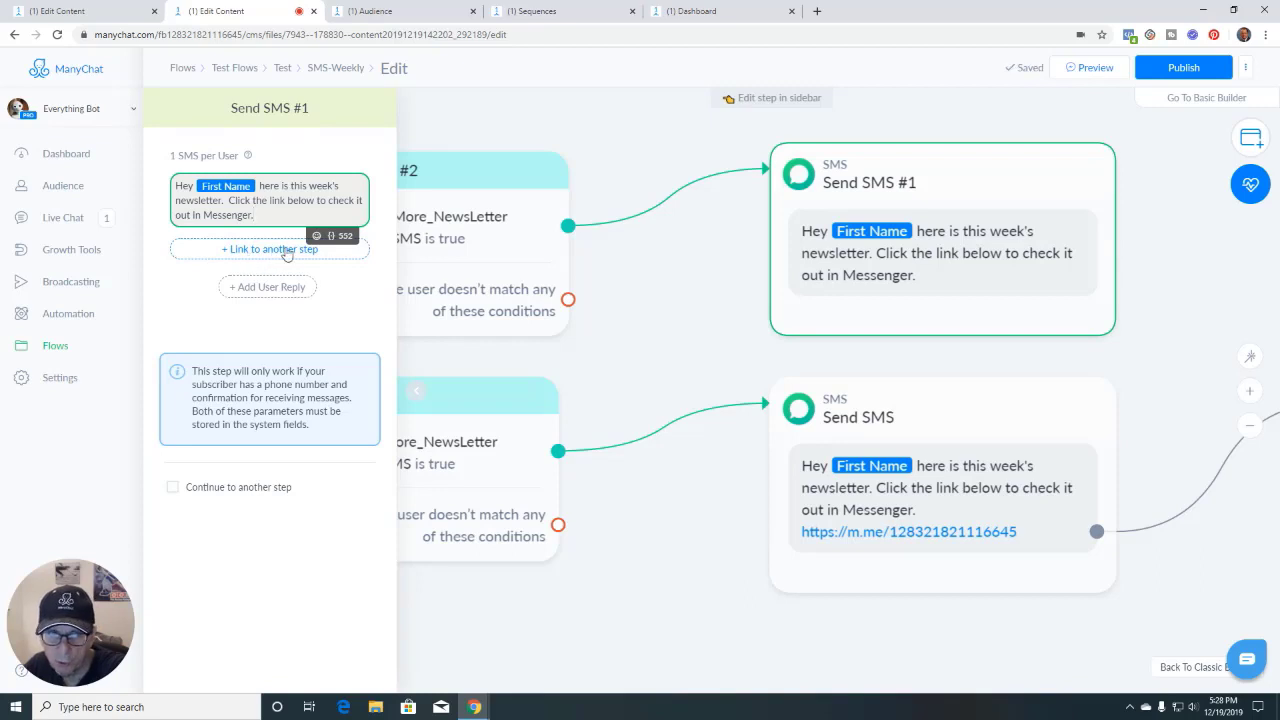
# Add a link to Send SMS #1 that starts another flow, placing the new flow step beside it
pyautogui.click(284, 251)
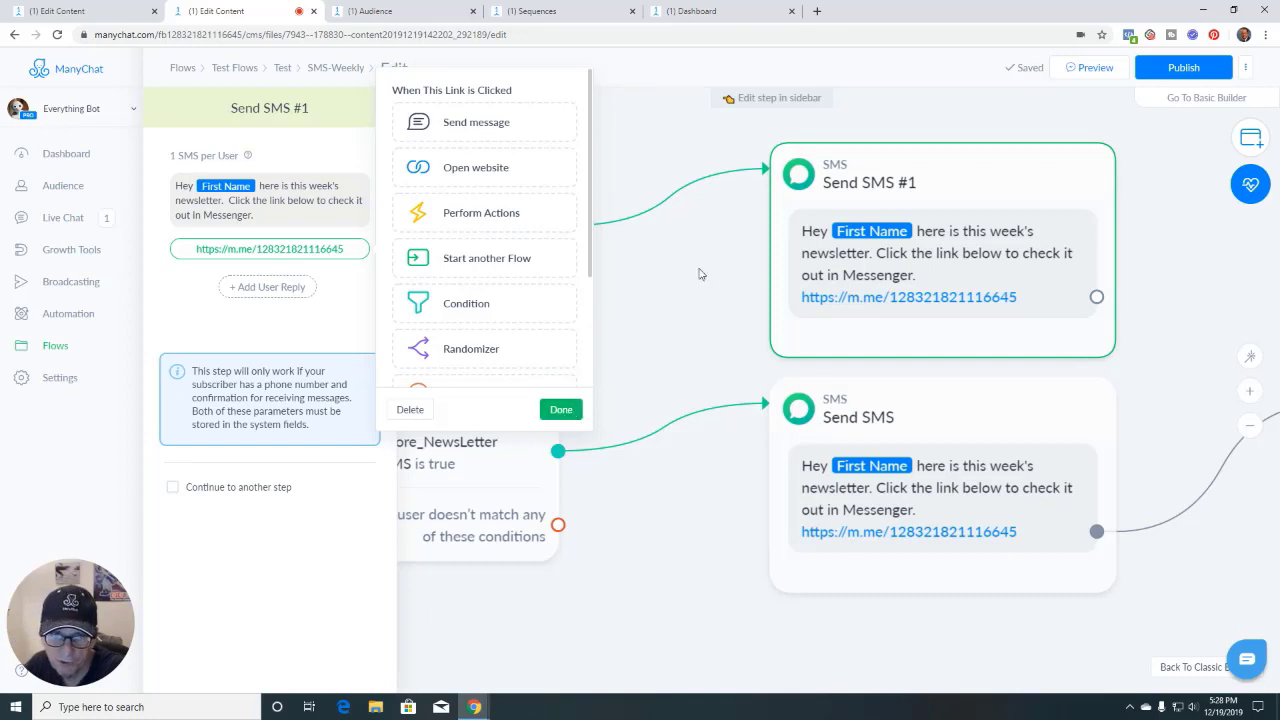
pyautogui.click(574, 412)
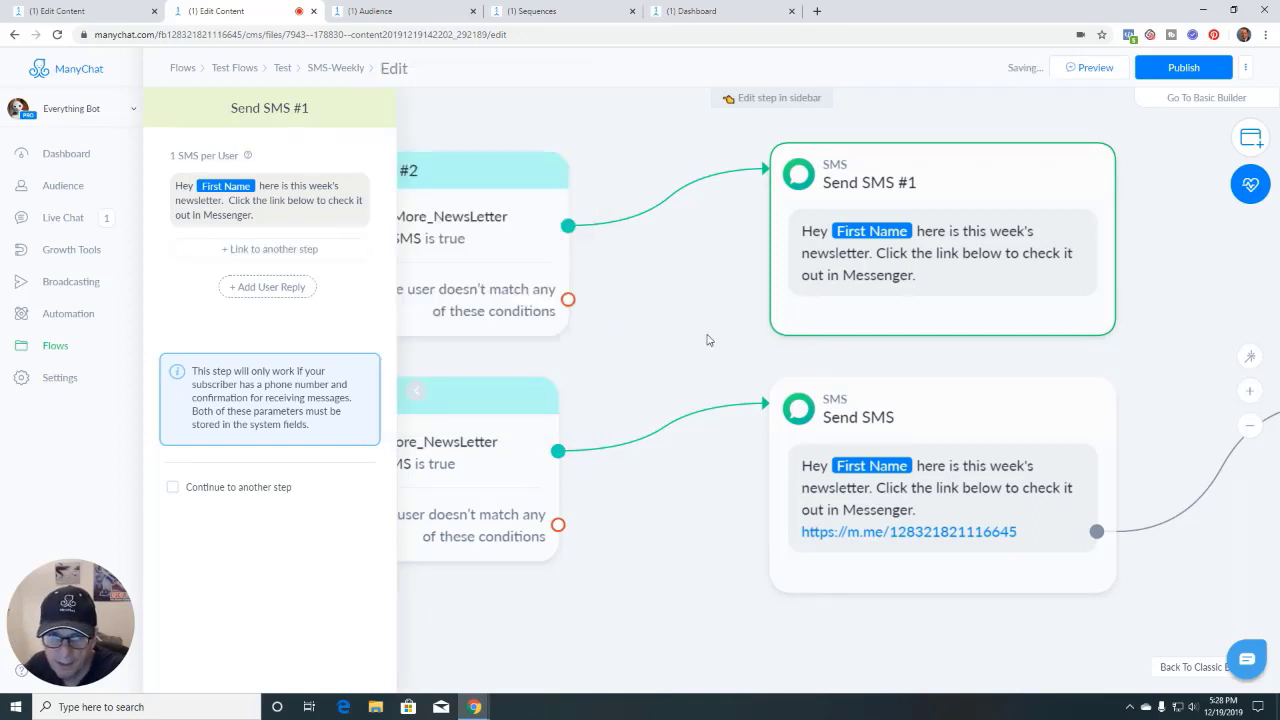
pyautogui.moveTo(707, 340); pyautogui.dragTo(483, 380)
pyautogui.moveTo(1074, 386); pyautogui.dragTo(1042, 383)
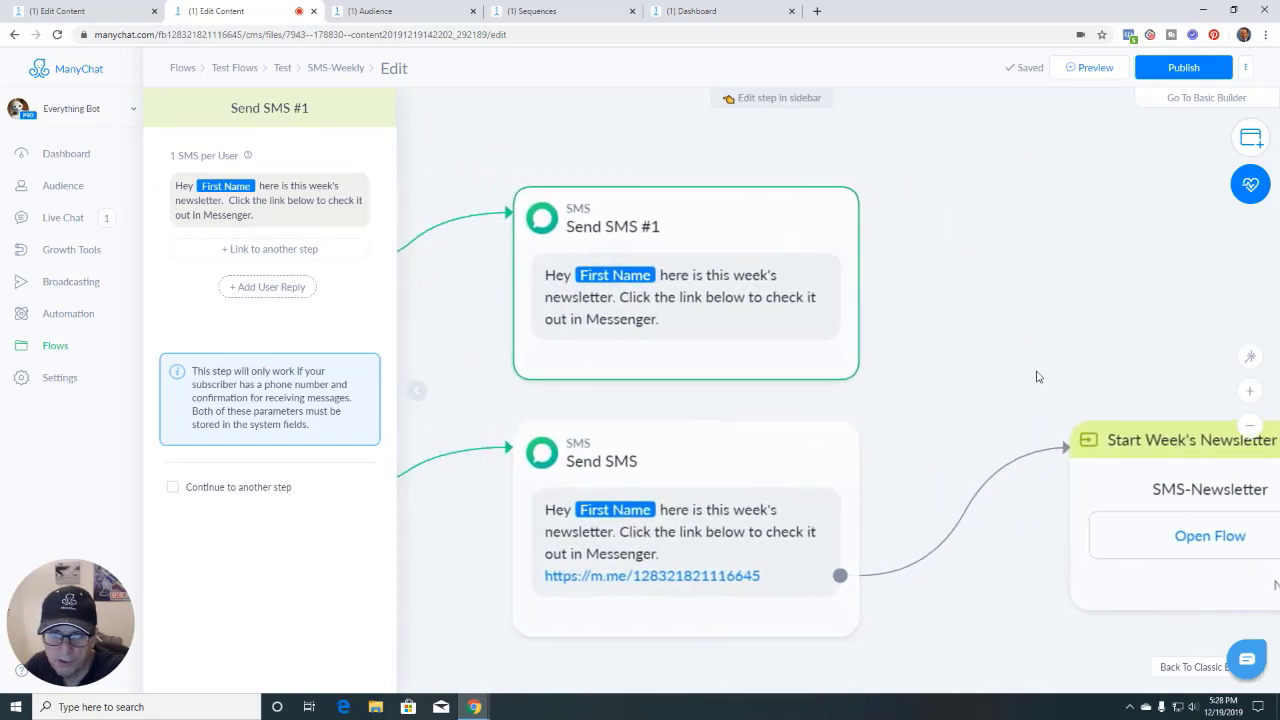
pyautogui.click(264, 252)
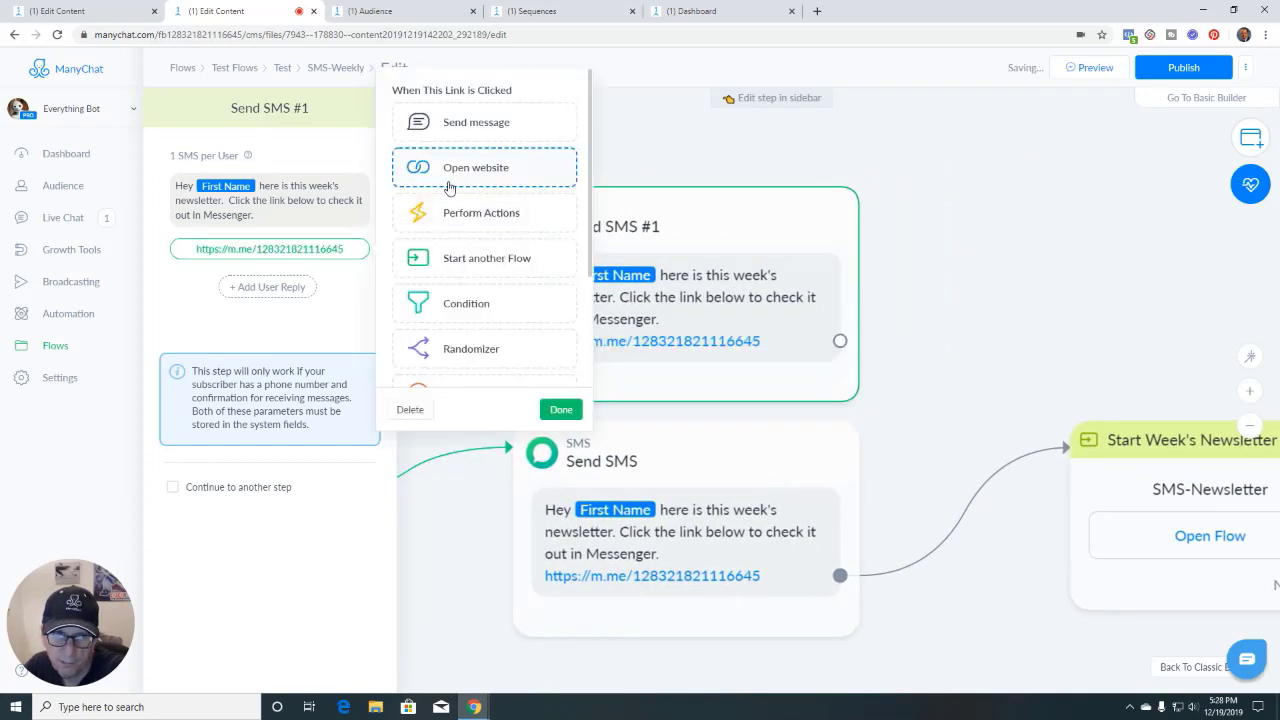
pyautogui.click(468, 258)
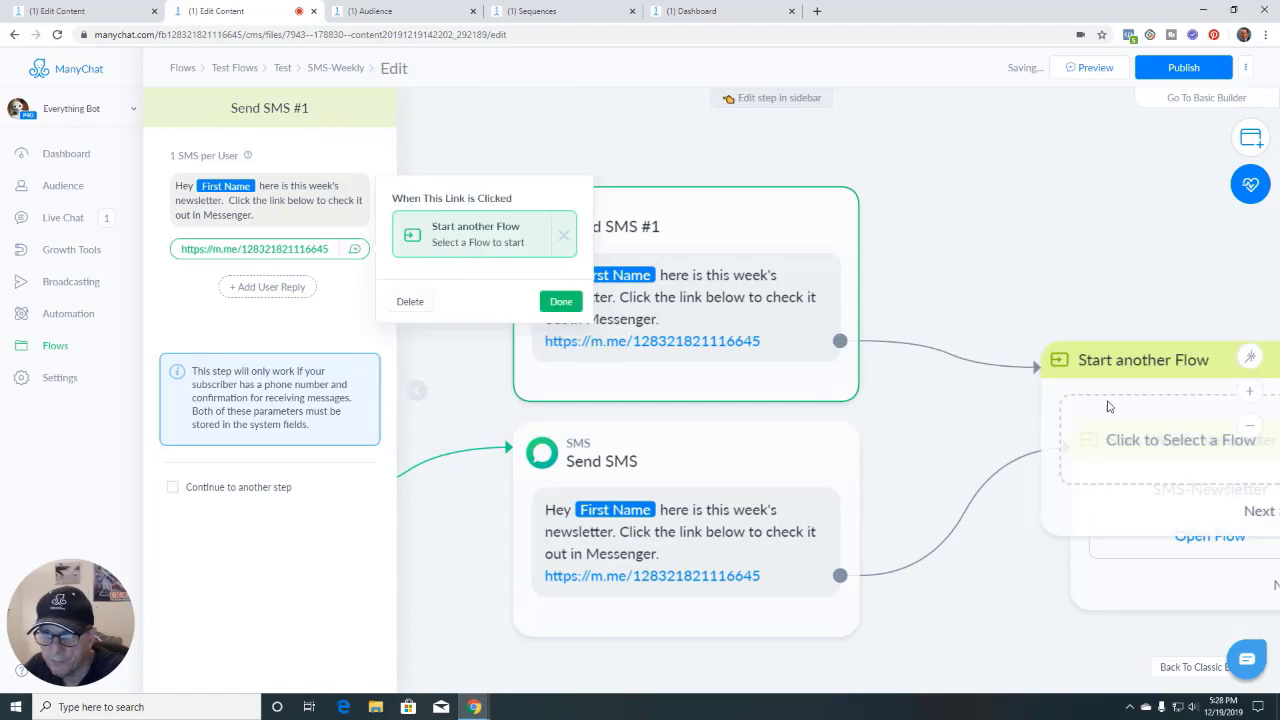
pyautogui.click(1067, 246)
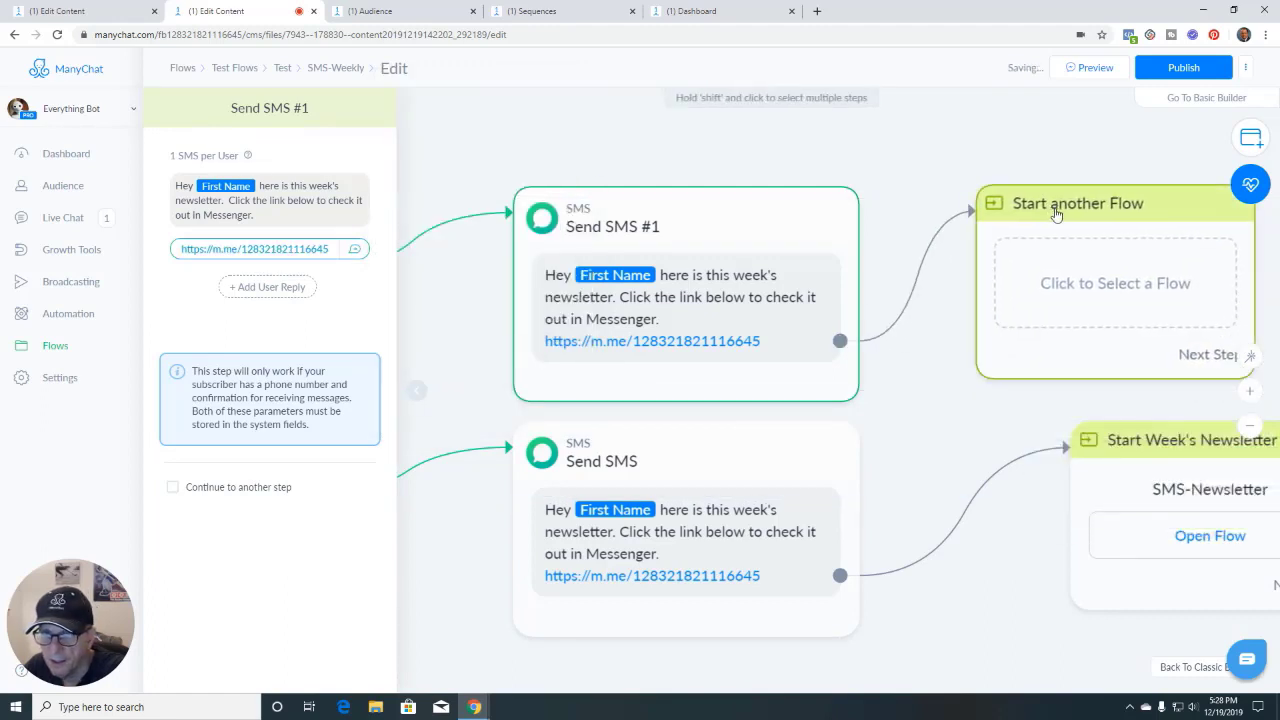
# Set the Start another Flow step to run SMS-Newsletter from the Test folder in Test Flows
pyautogui.moveTo(1023, 434); pyautogui.dragTo(864, 420)
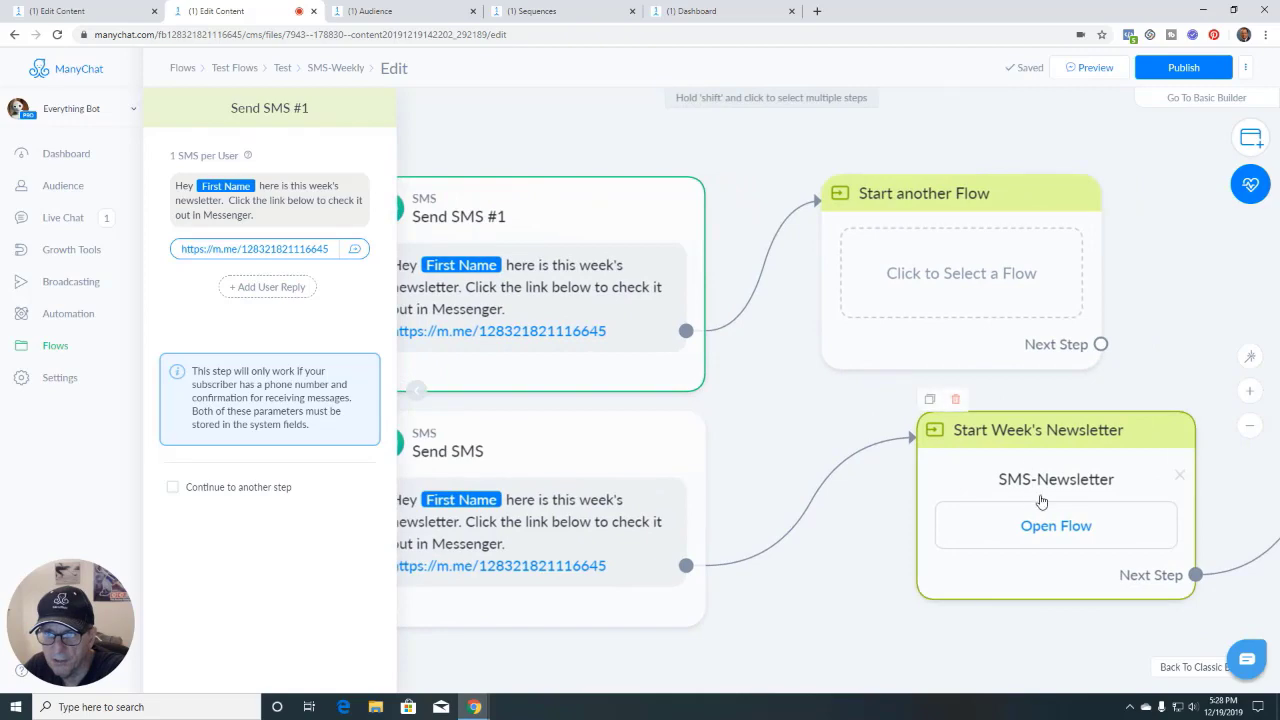
pyautogui.click(958, 276)
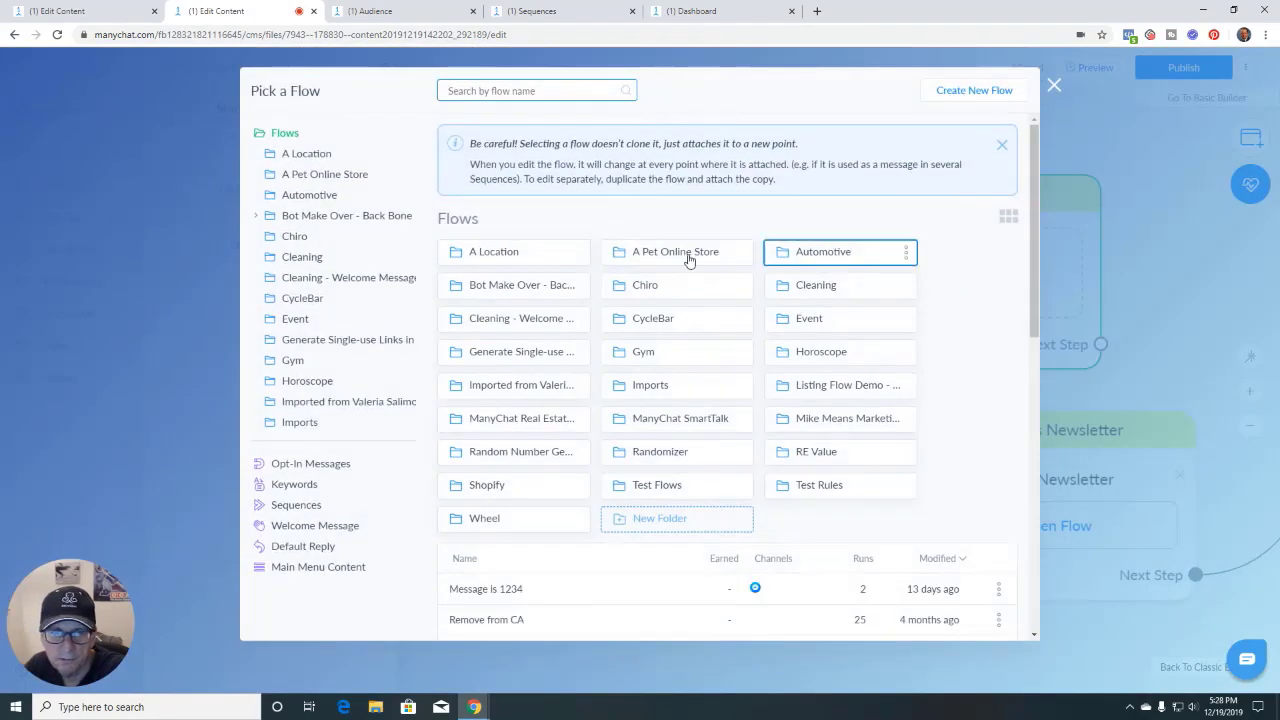
pyautogui.click(677, 490)
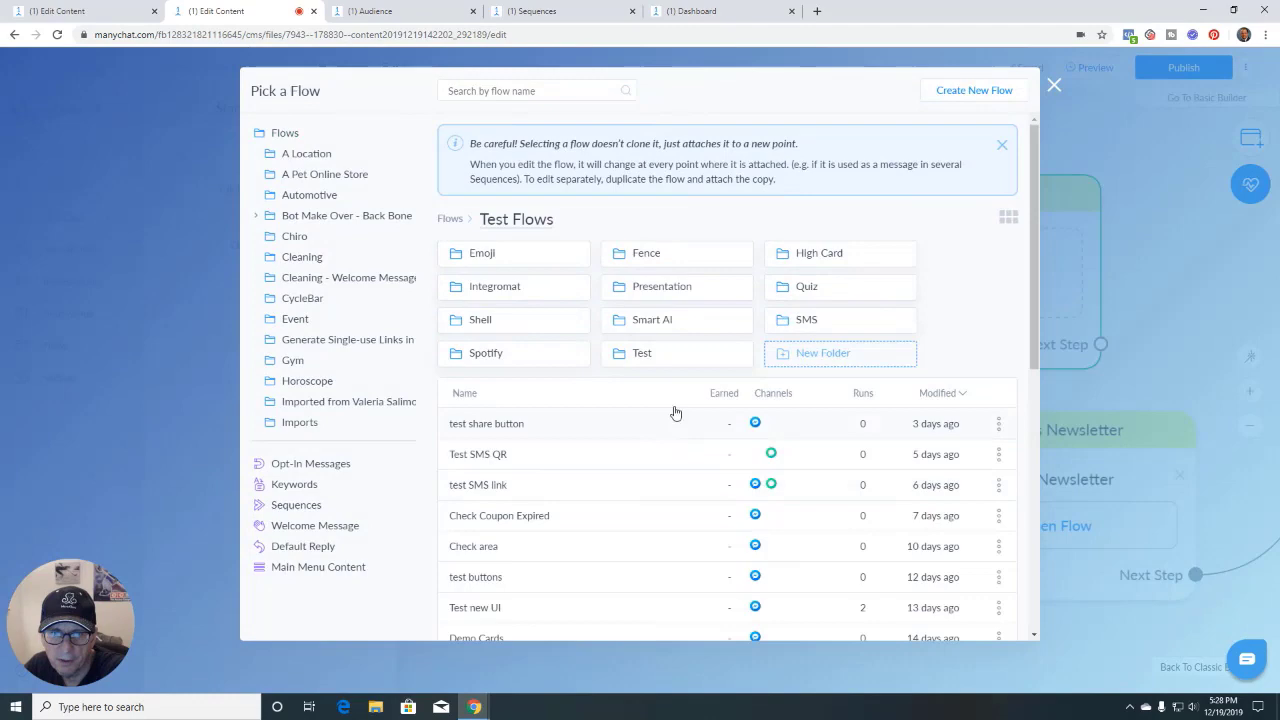
pyautogui.click(652, 360)
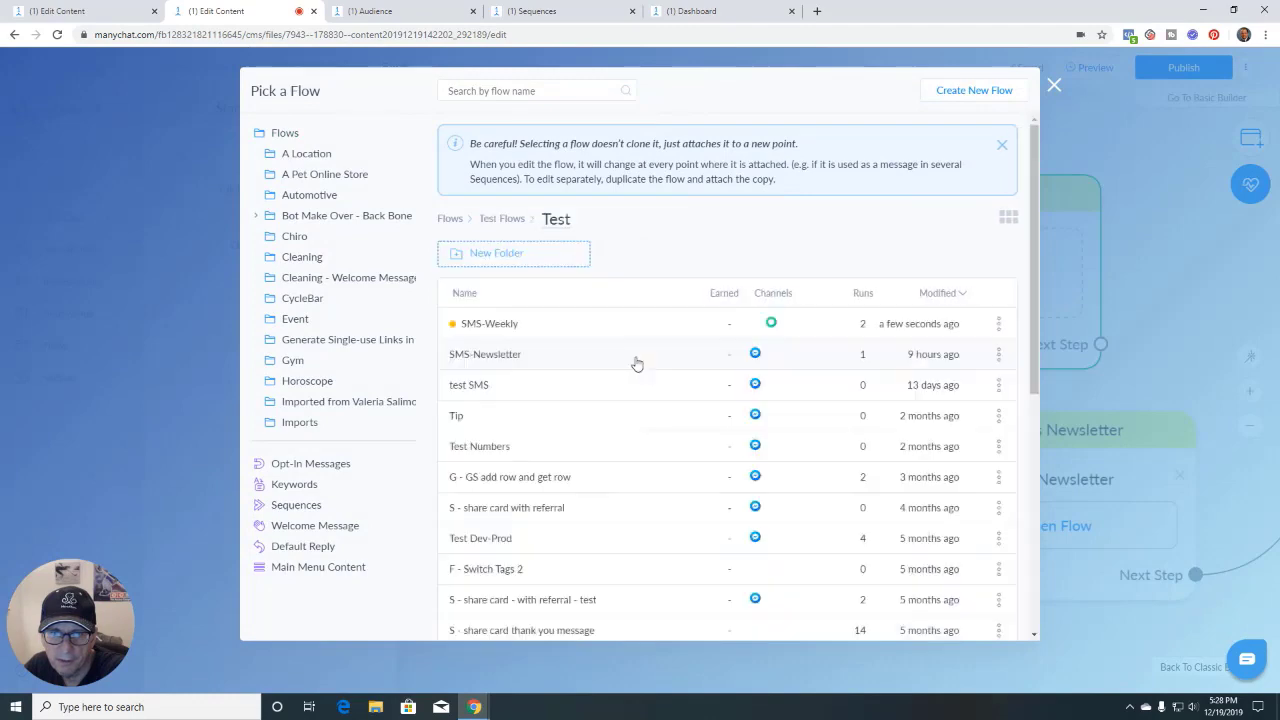
pyautogui.click(494, 353)
pyautogui.click(908, 617)
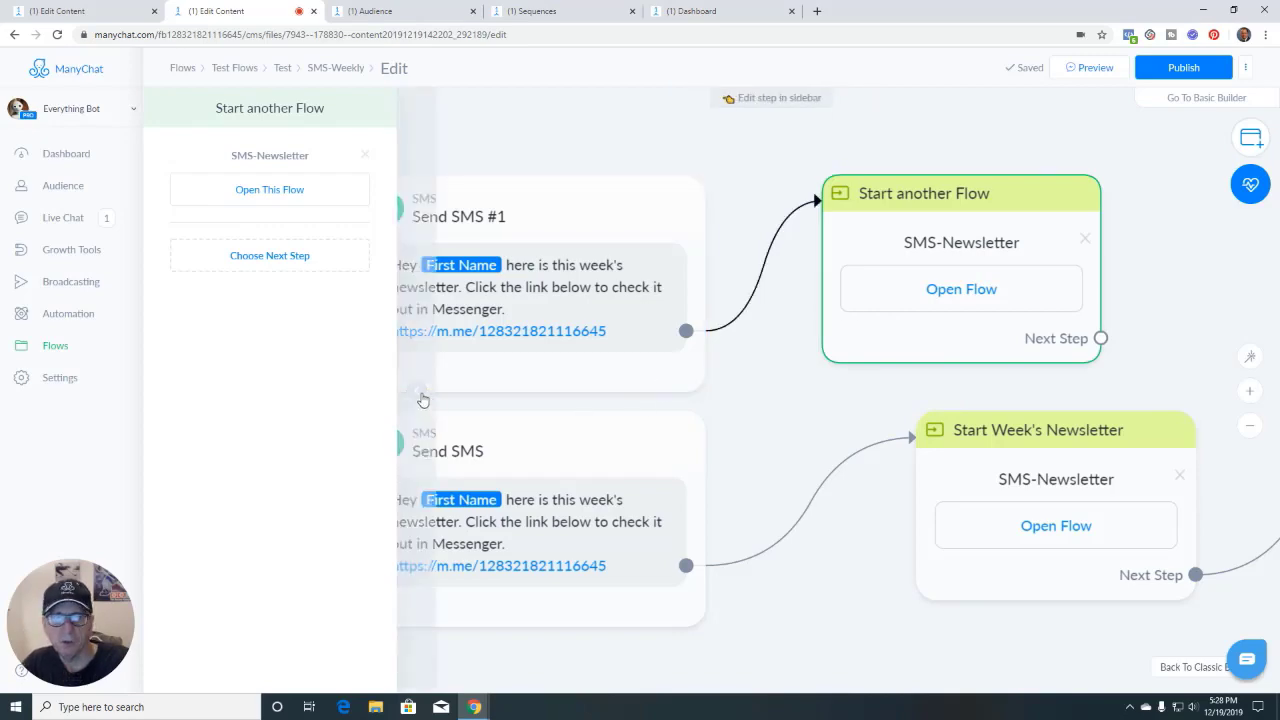
# Review both chains of the SMS-Weekly flow, then switch to the SMS-Newsletter flow and examine its Weekly Newsletter message
pyautogui.click(418, 391)
pyautogui.scroll(-3, 437, 413)
pyautogui.moveTo(437, 413); pyautogui.dragTo(766, 386)
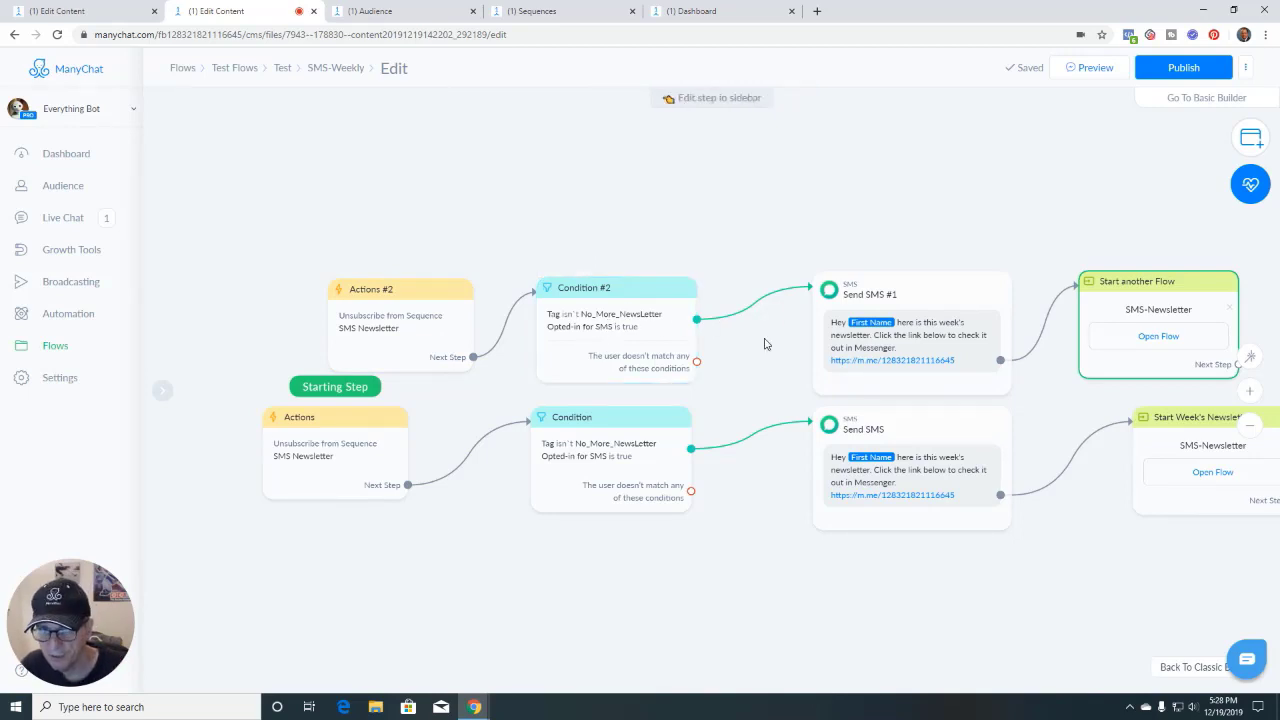
pyautogui.moveTo(766, 343); pyautogui.dragTo(594, 320)
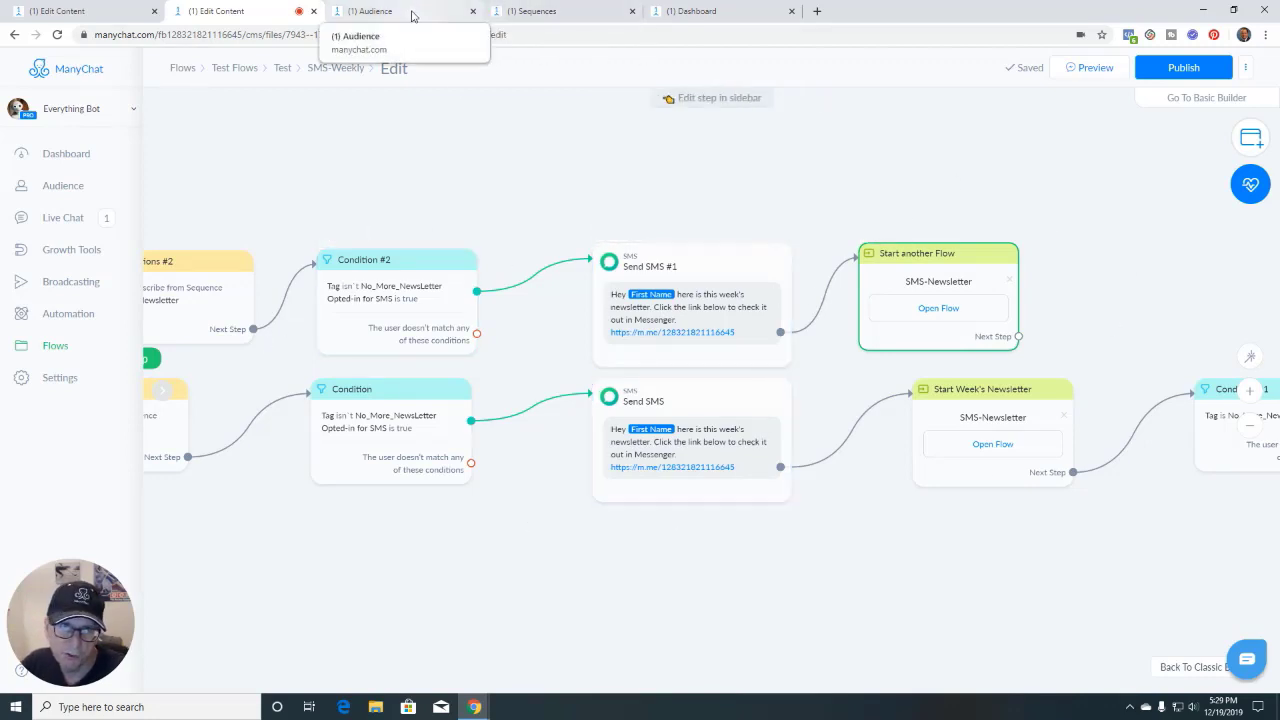
pyautogui.click(101, 14)
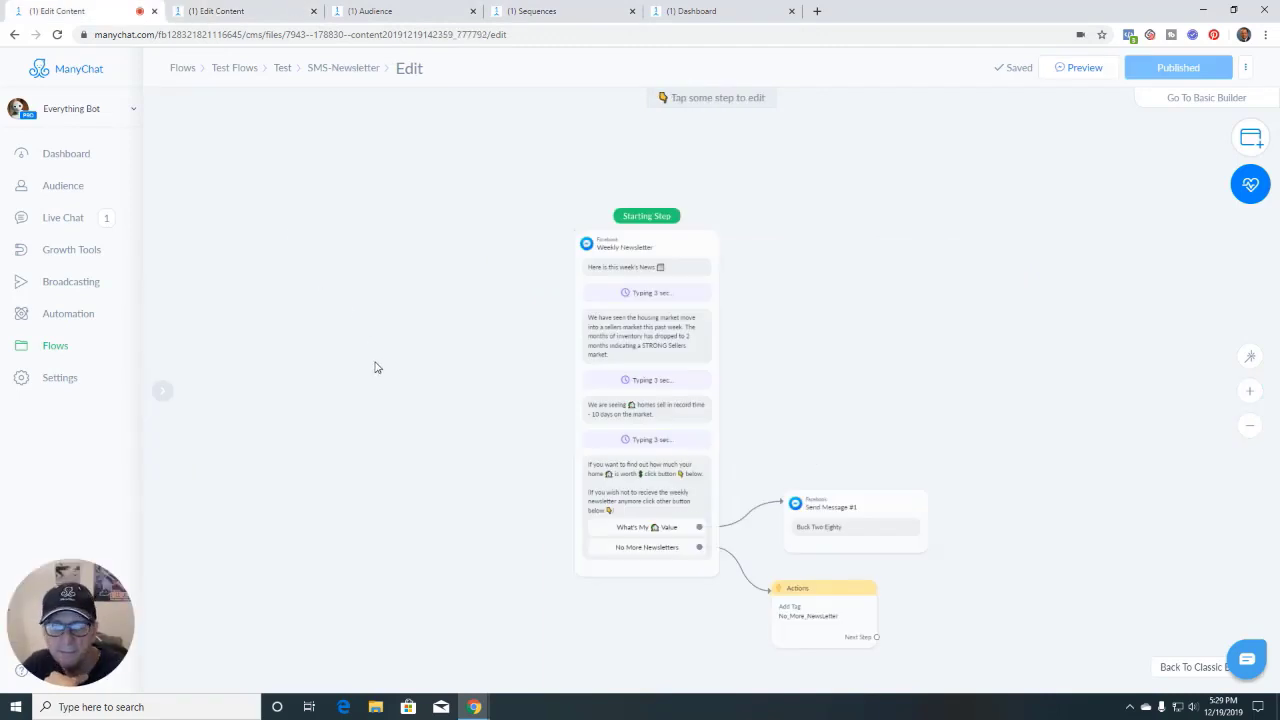
pyautogui.scroll(3, 413, 385)
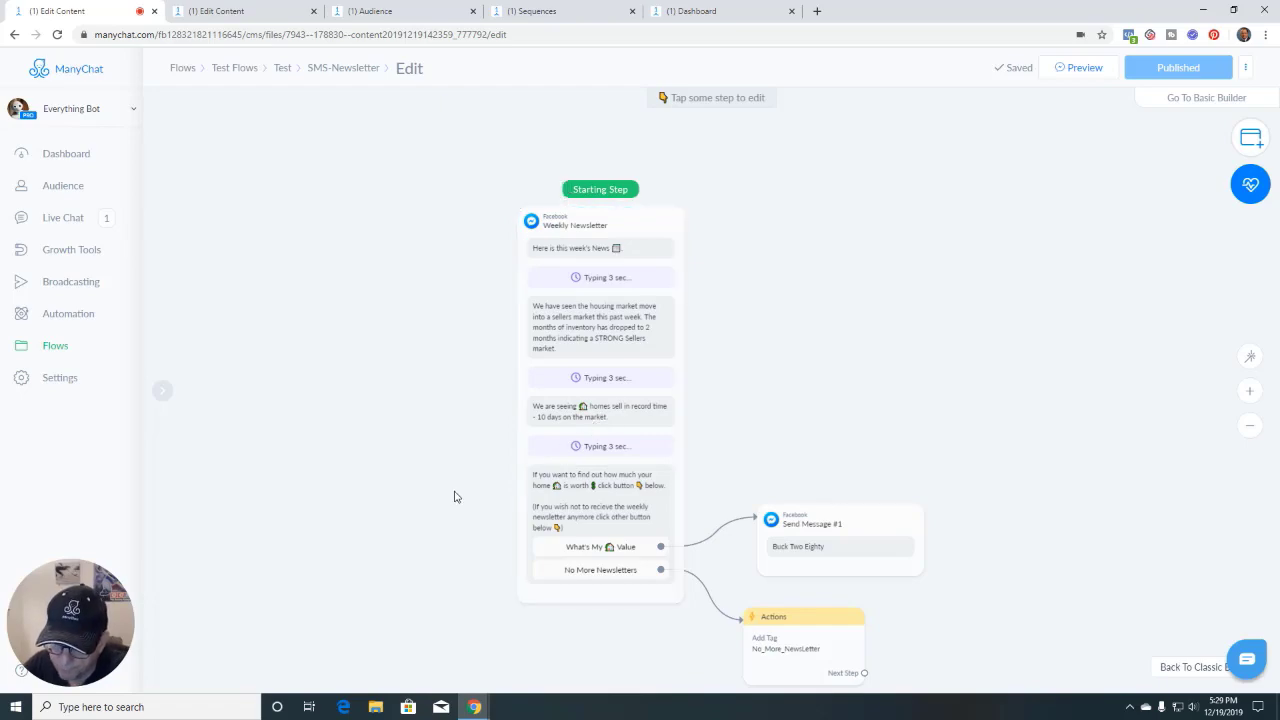
pyautogui.scroll(3, 454, 497)
pyautogui.scroll(-2, 454, 497)
pyautogui.scroll(3, 454, 497)
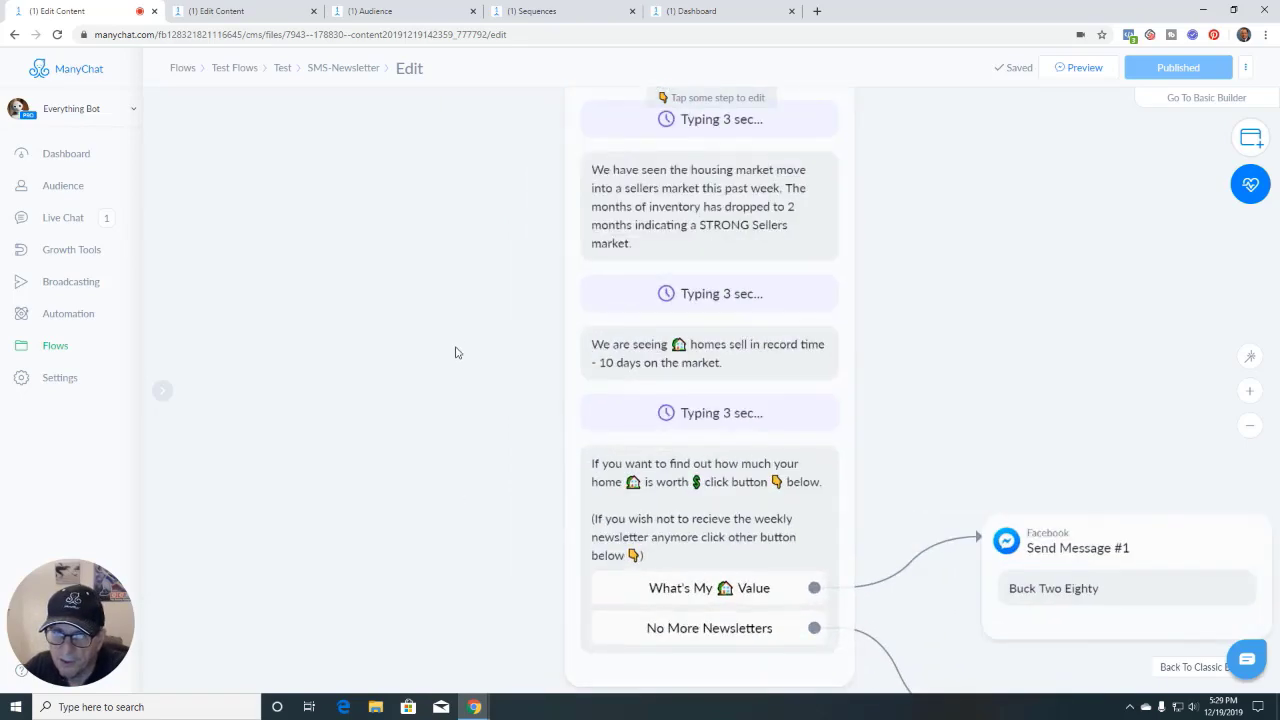
pyautogui.moveTo(455, 352); pyautogui.dragTo(460, 543)
pyautogui.scroll(2, 462, 546)
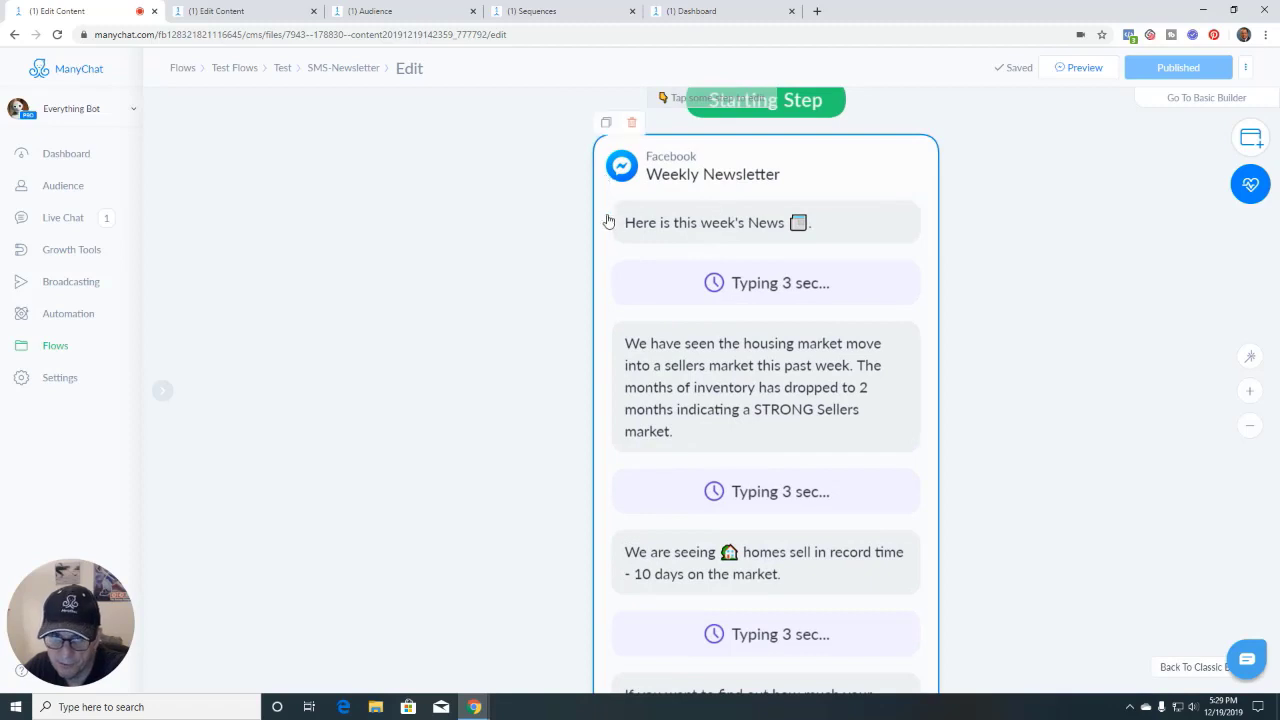
pyautogui.rightClick(341, 263)
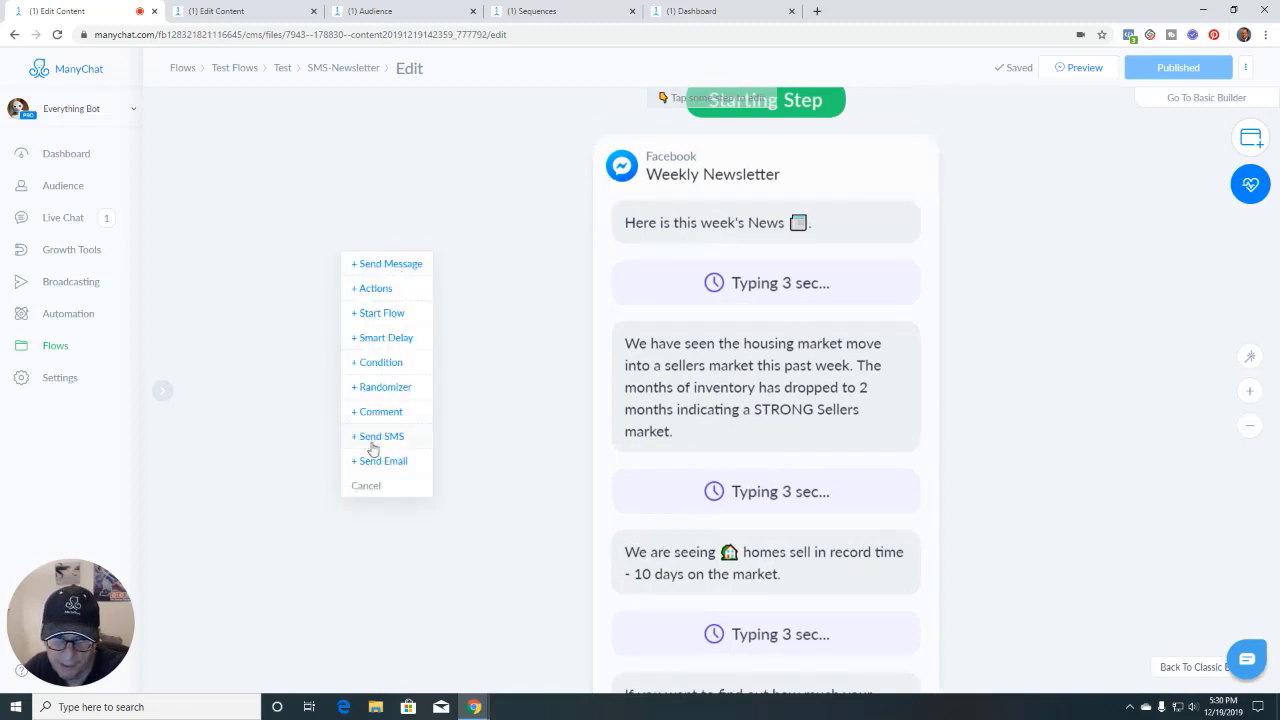
pyautogui.click(392, 266)
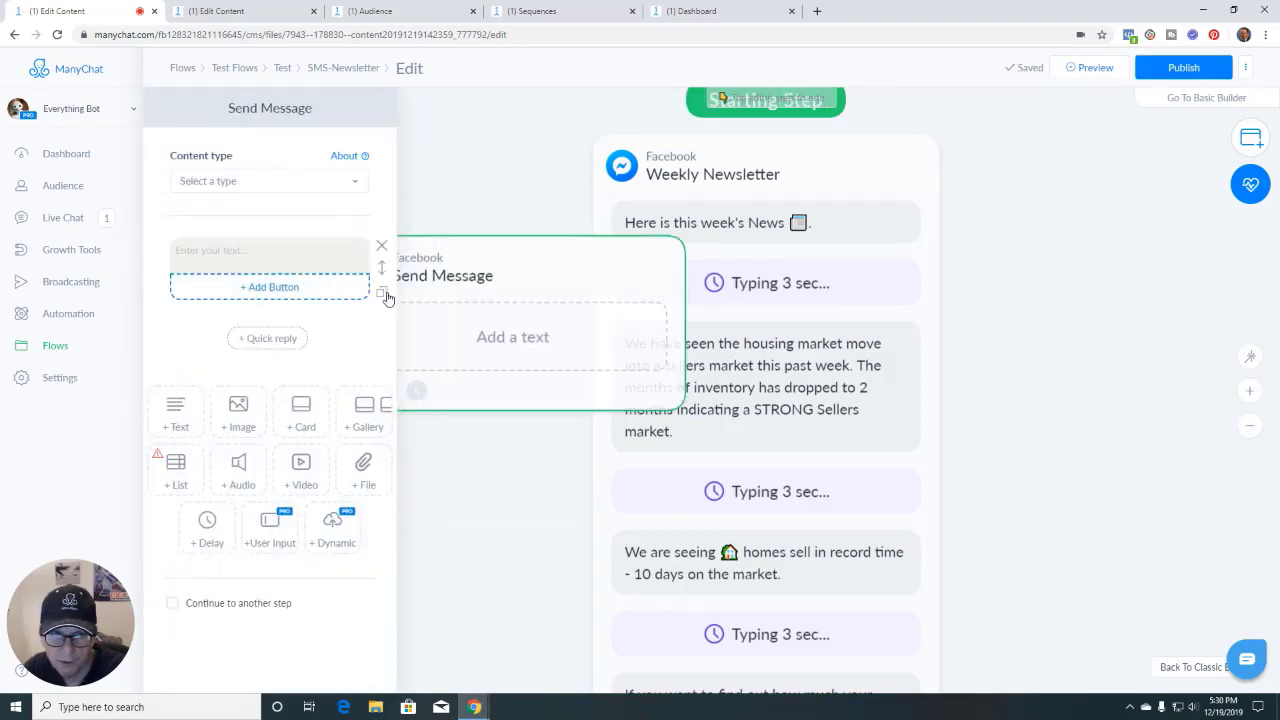
pyautogui.click(466, 206)
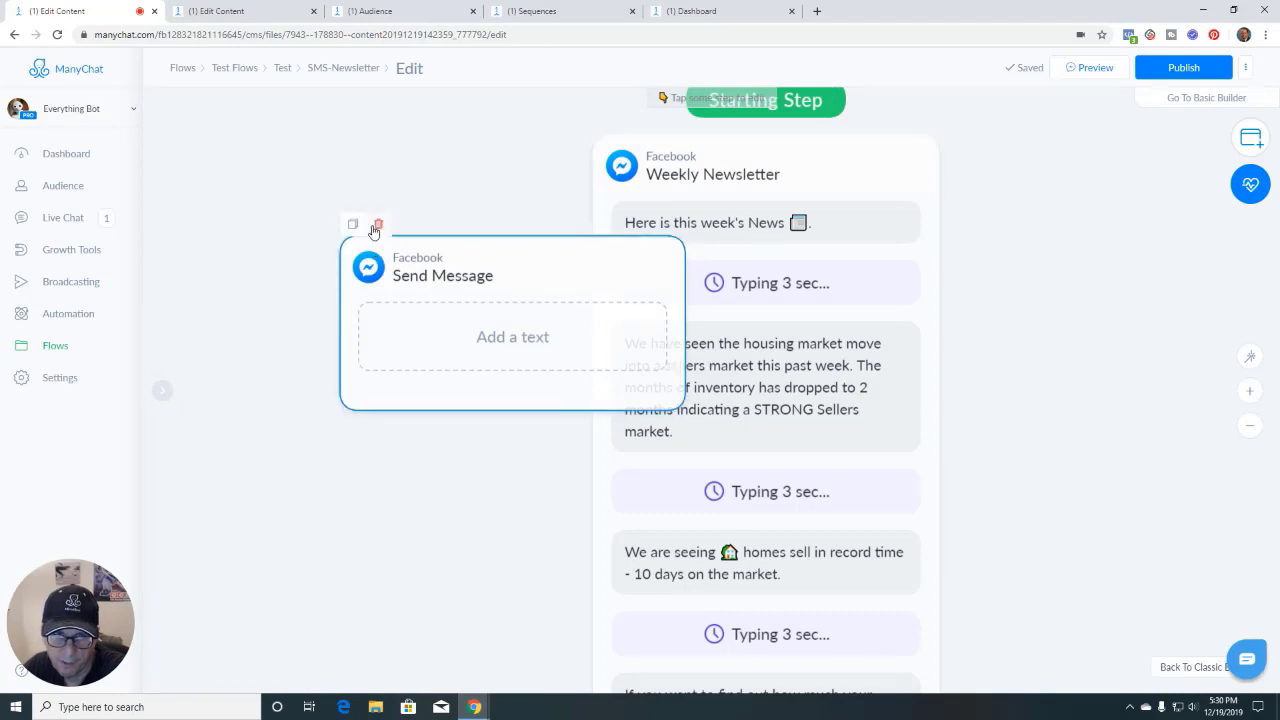
pyautogui.click(375, 223)
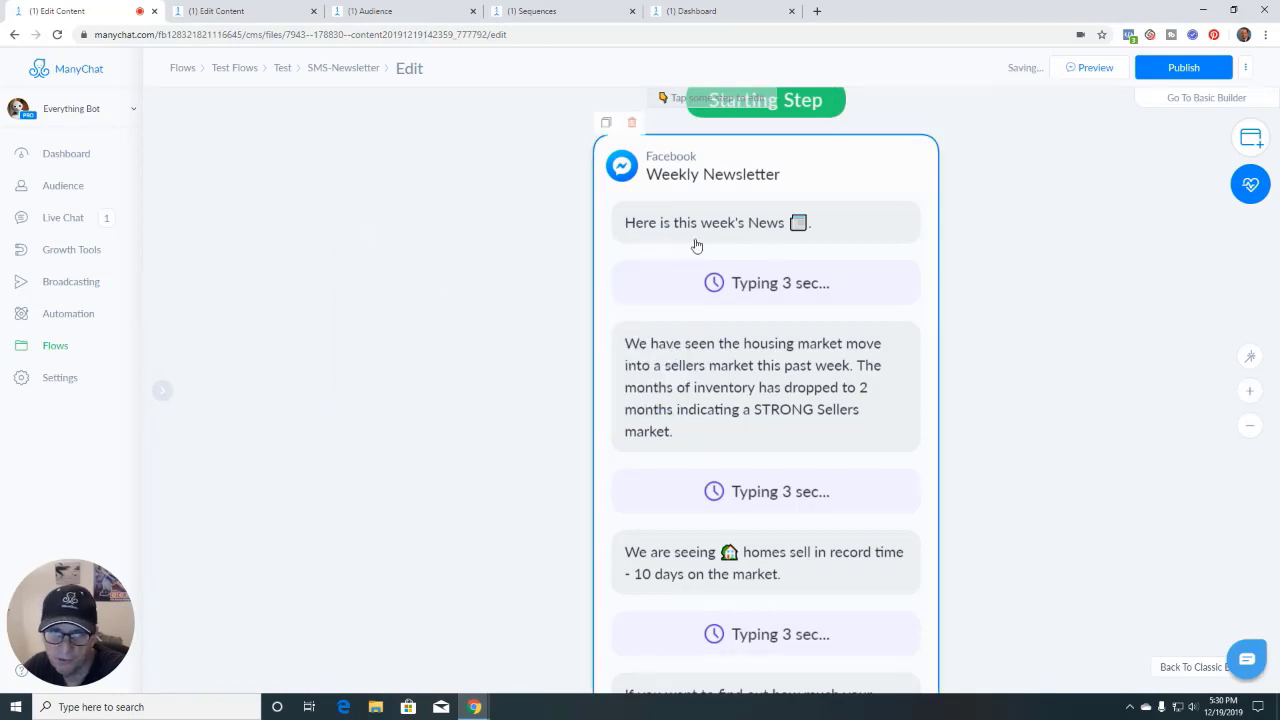
# Insert "in this HOT" before "click button" in the home value text of the Weekly Newsletter message
pyautogui.click(791, 243)
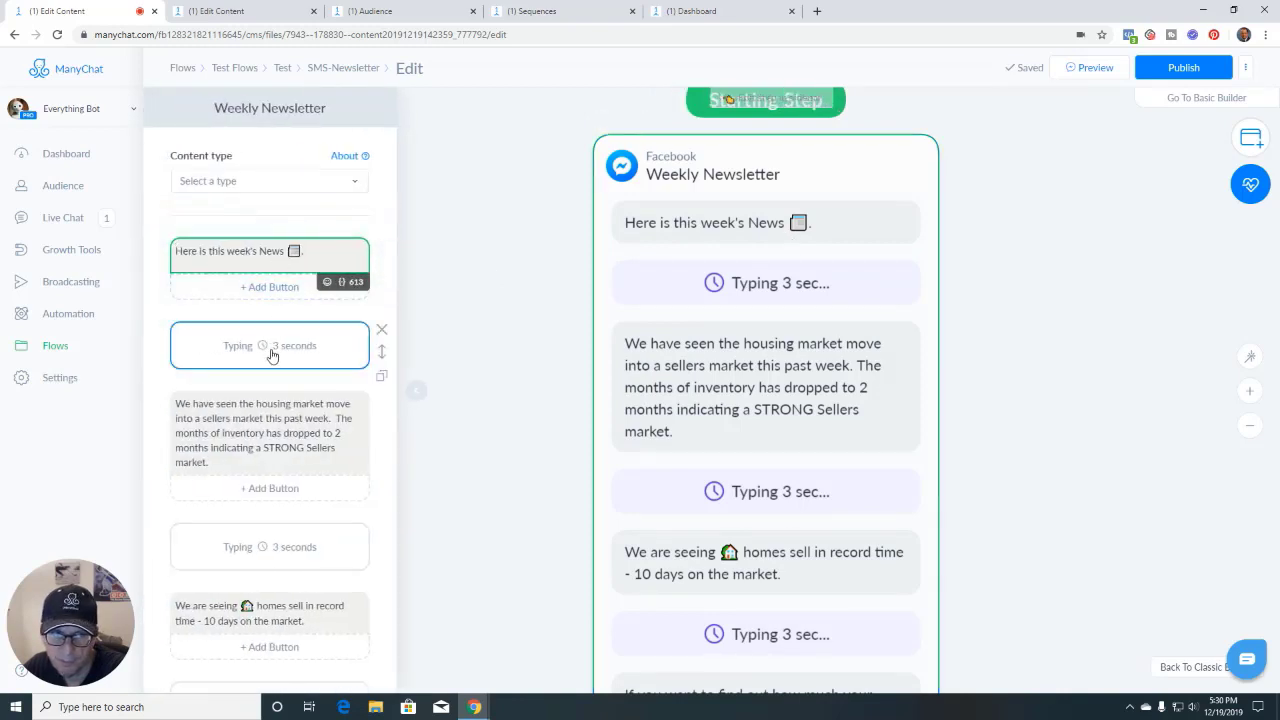
pyautogui.scroll(-1, 270, 355)
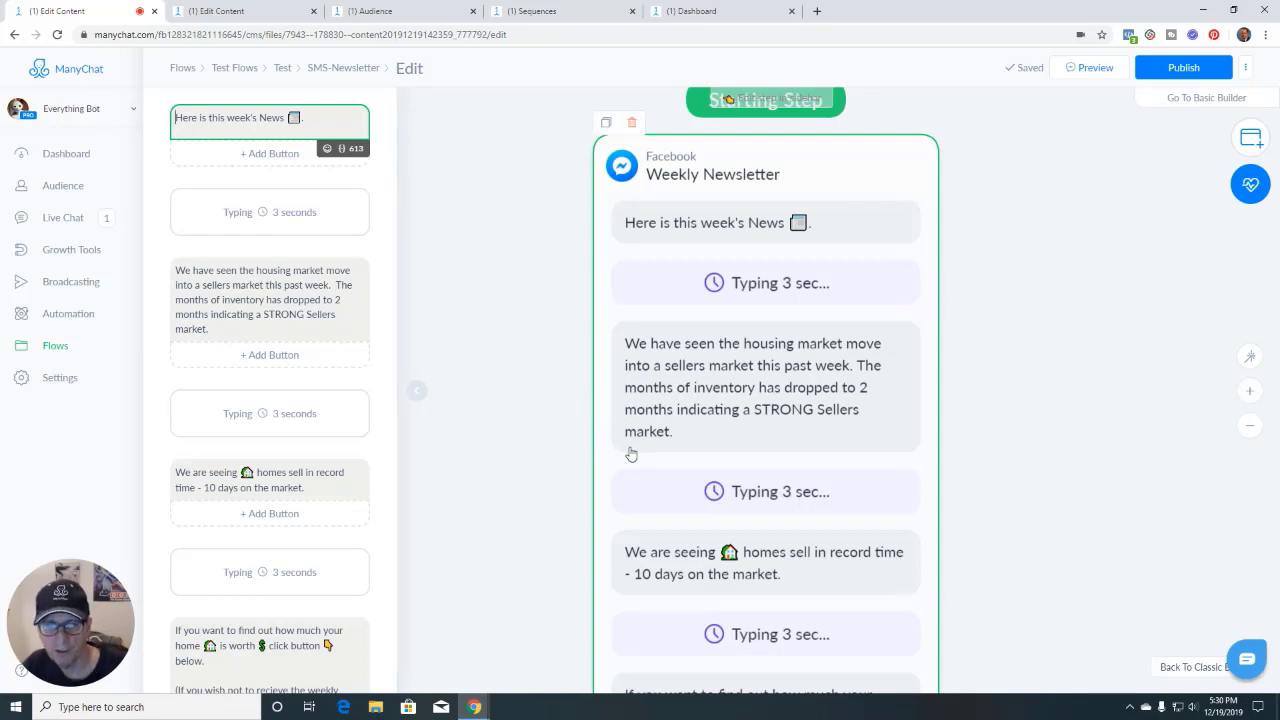
pyautogui.scroll(-3, 631, 466)
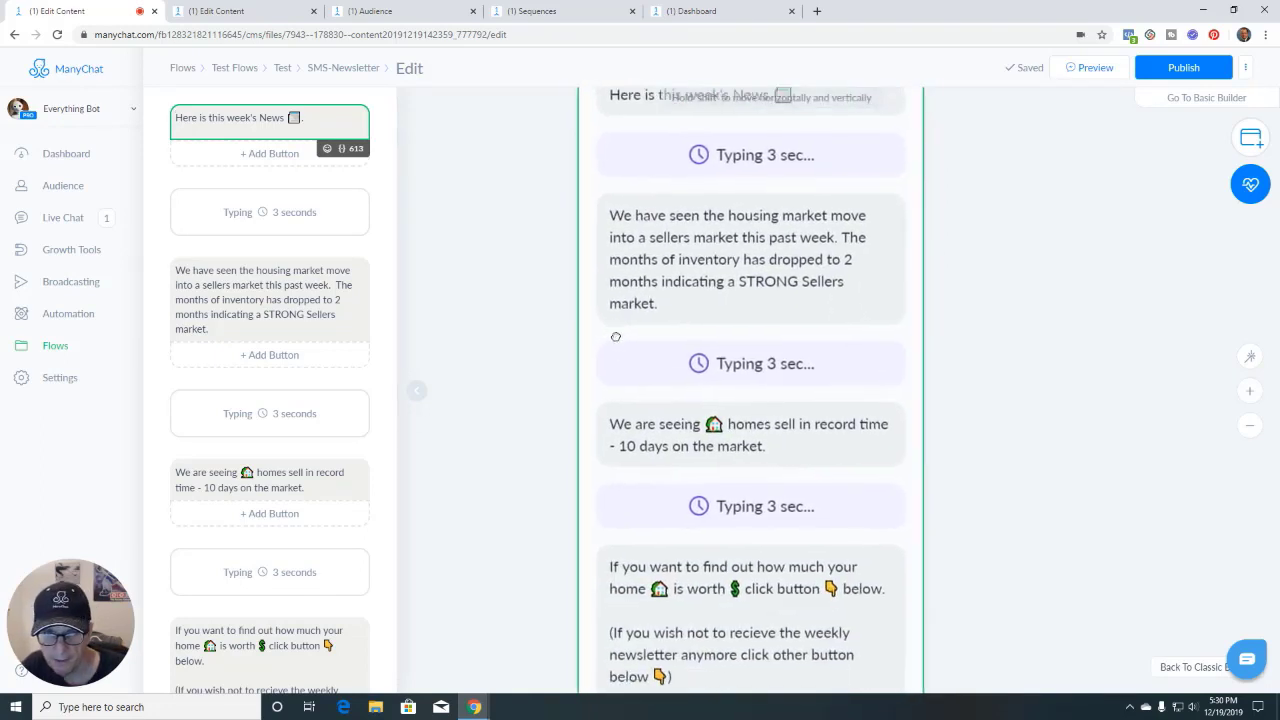
pyautogui.scroll(-2, 249, 425)
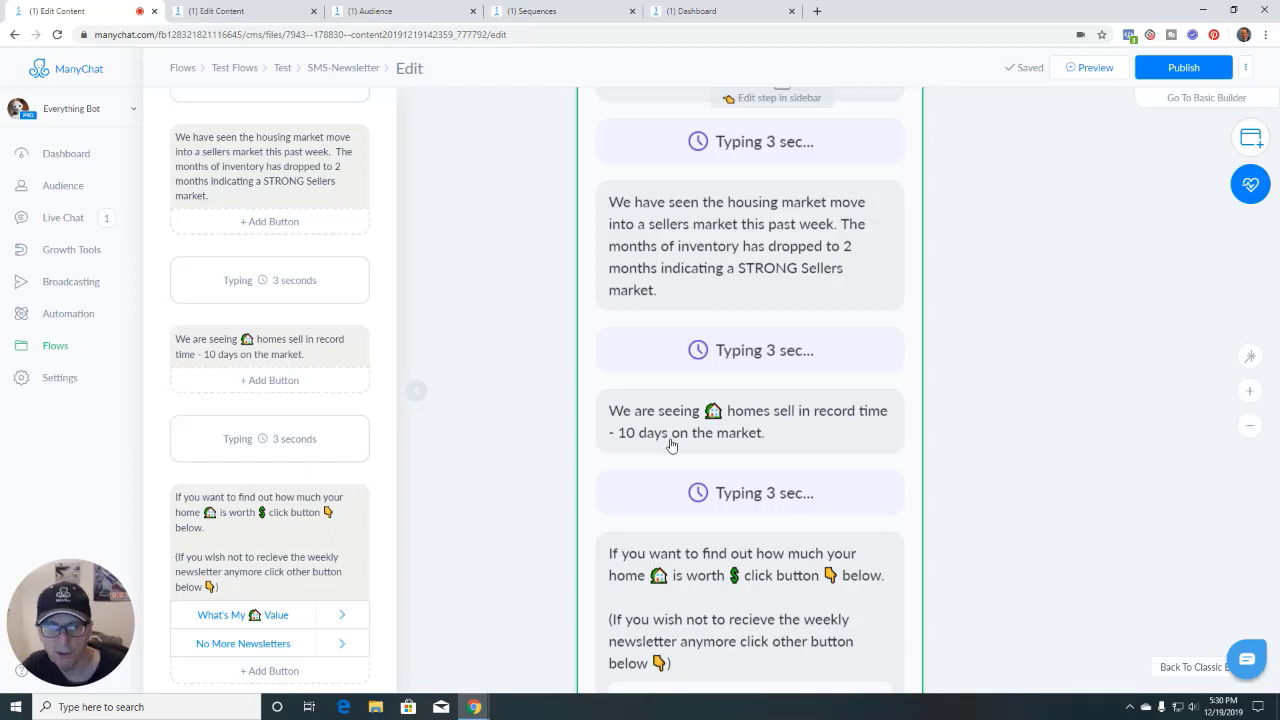
pyautogui.scroll(2, 529, 499)
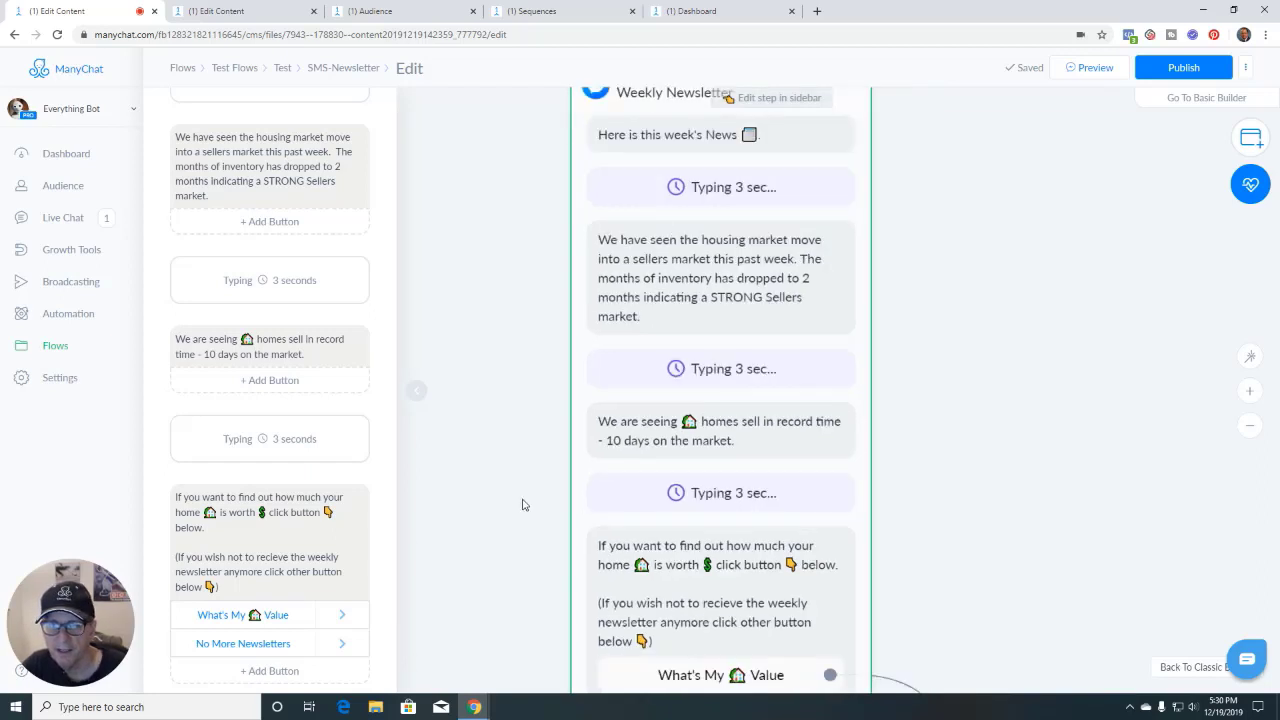
pyautogui.moveTo(523, 506); pyautogui.dragTo(534, 314)
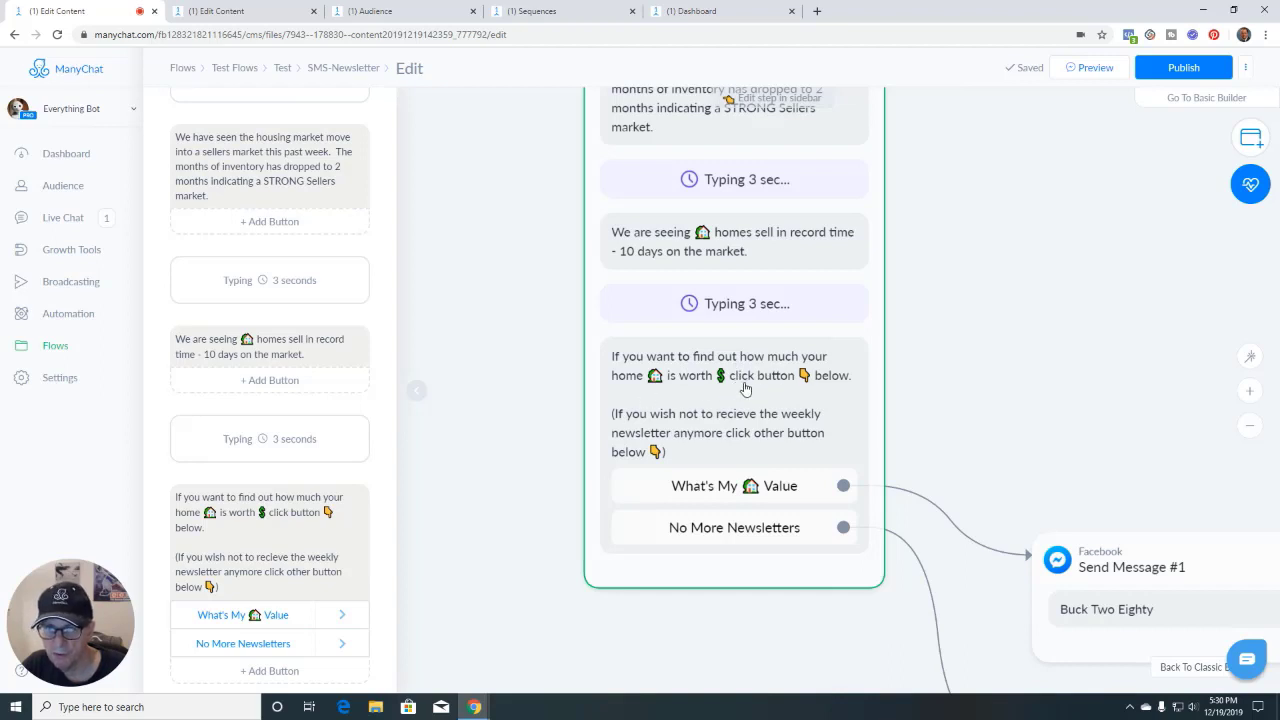
pyautogui.click(270, 514)
pyautogui.write('in this ')
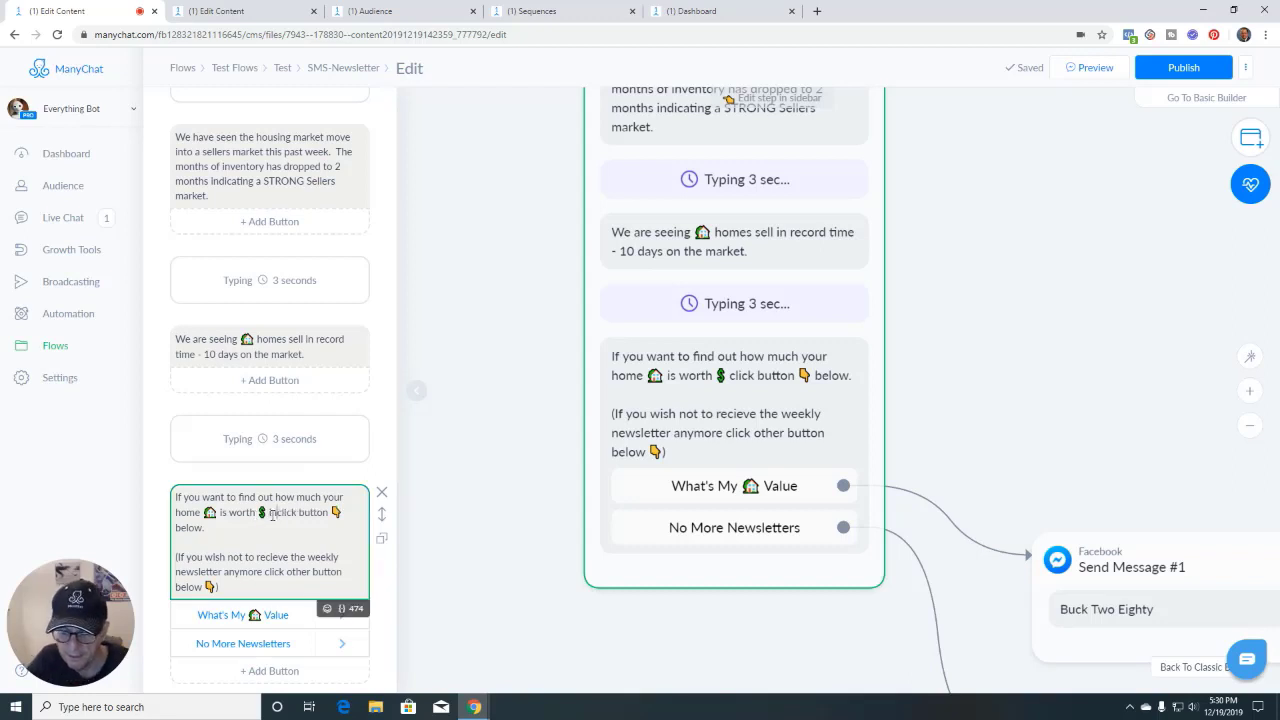
pyautogui.write('HOT')
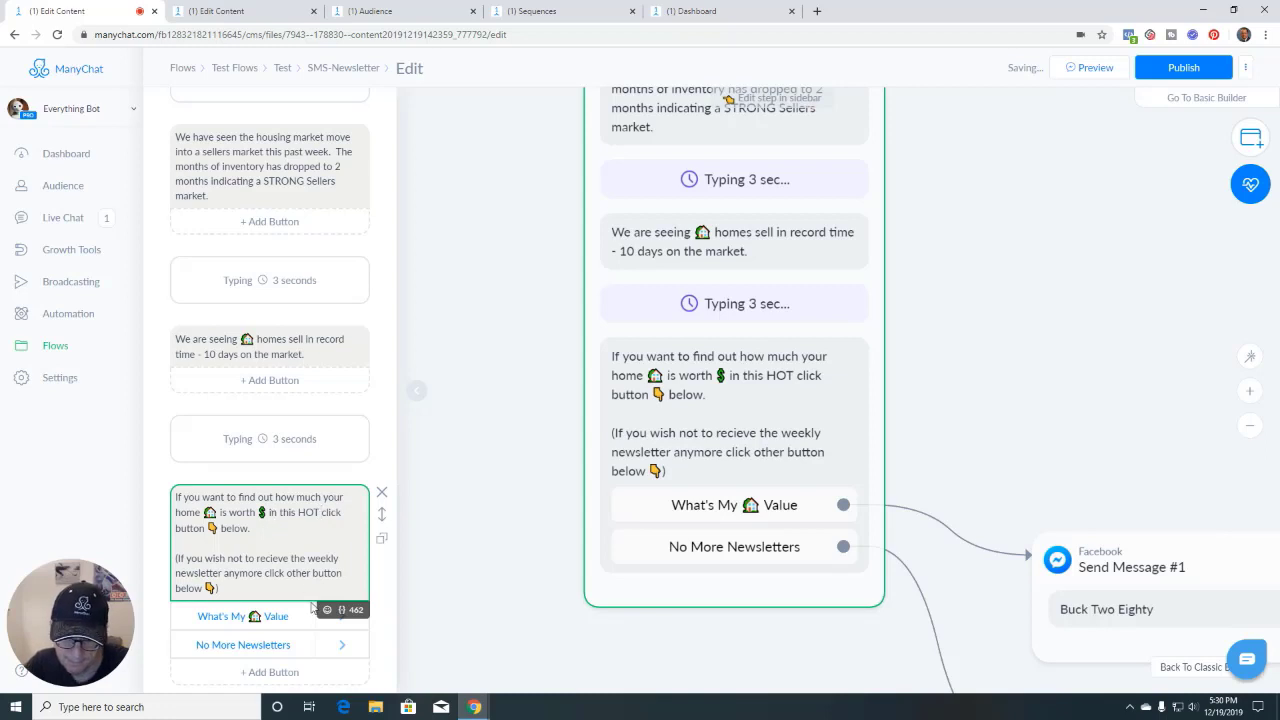
# Find the fire emoji and add it after "HOT" in the home value text
pyautogui.click(328, 610)
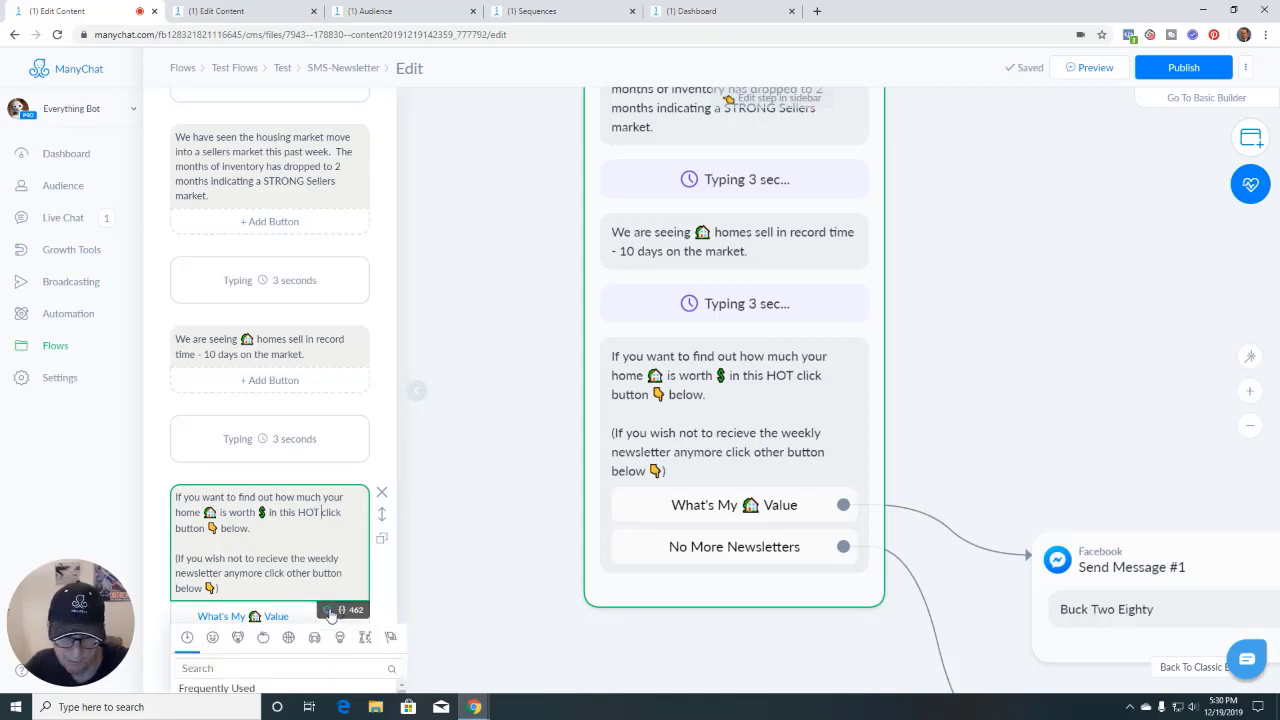
pyautogui.scroll(-2, 330, 614)
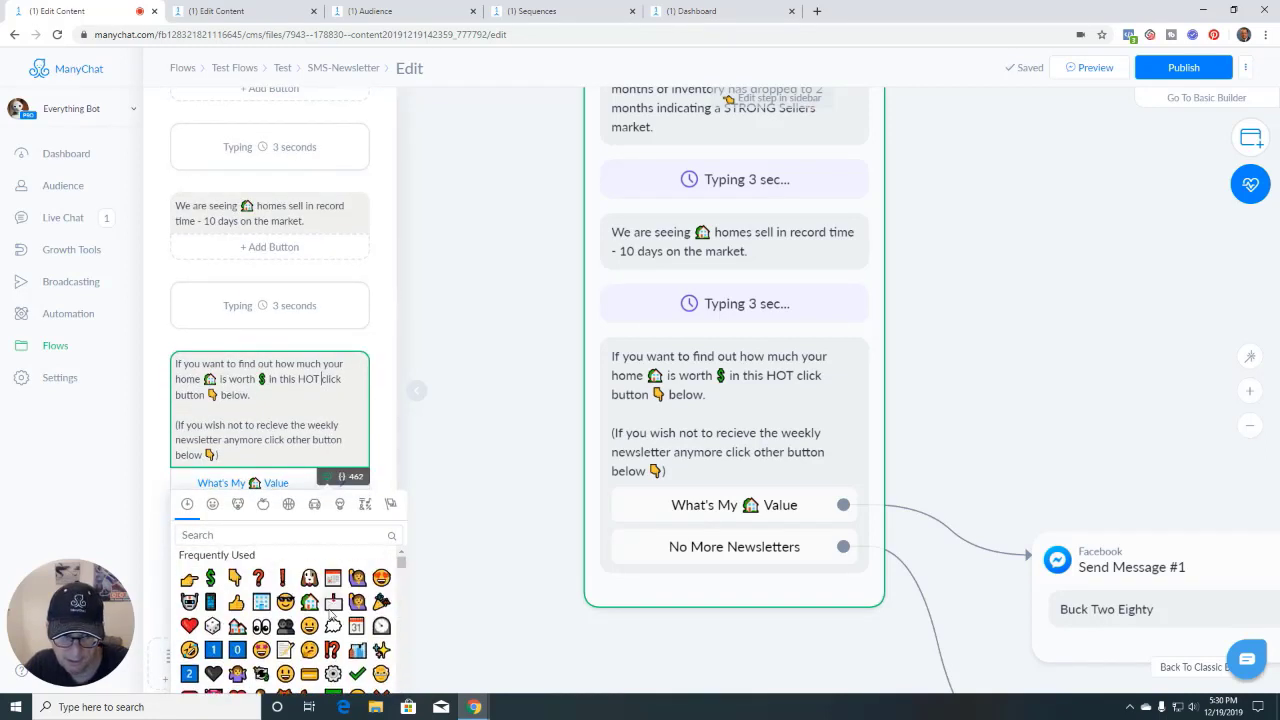
pyautogui.scroll(-1, 330, 614)
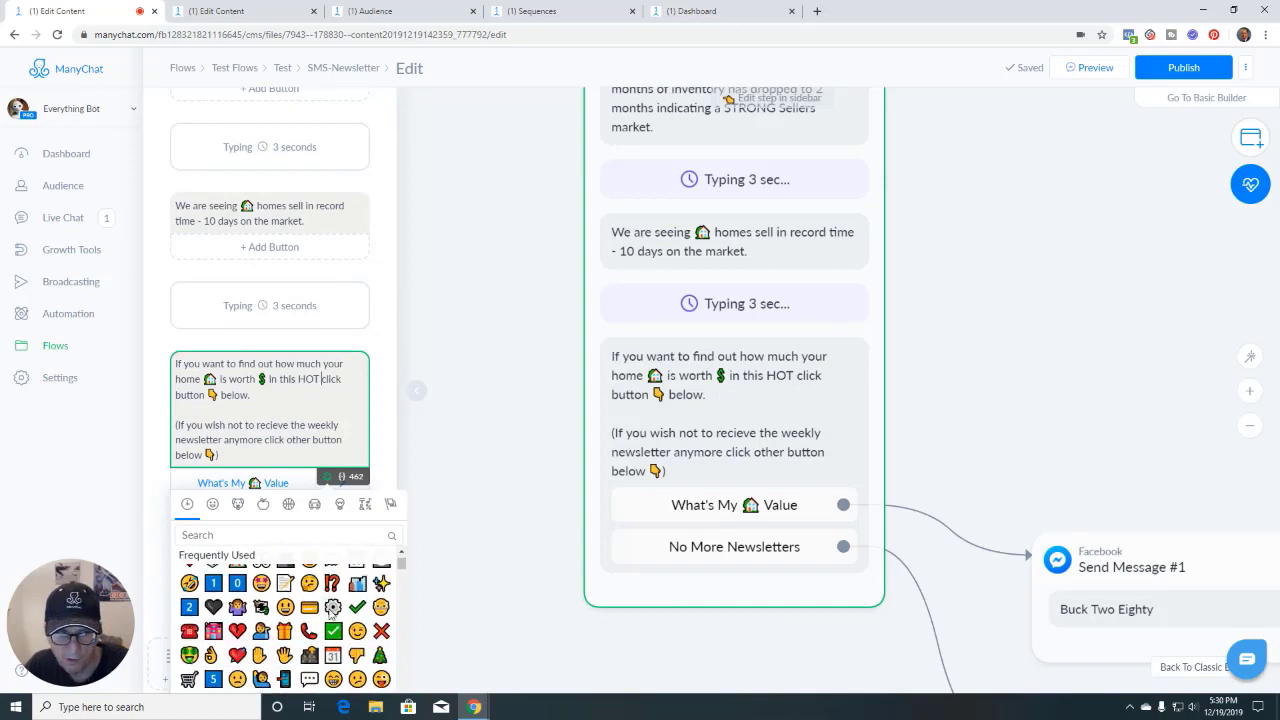
pyautogui.scroll(-1, 330, 612)
pyautogui.click(236, 534)
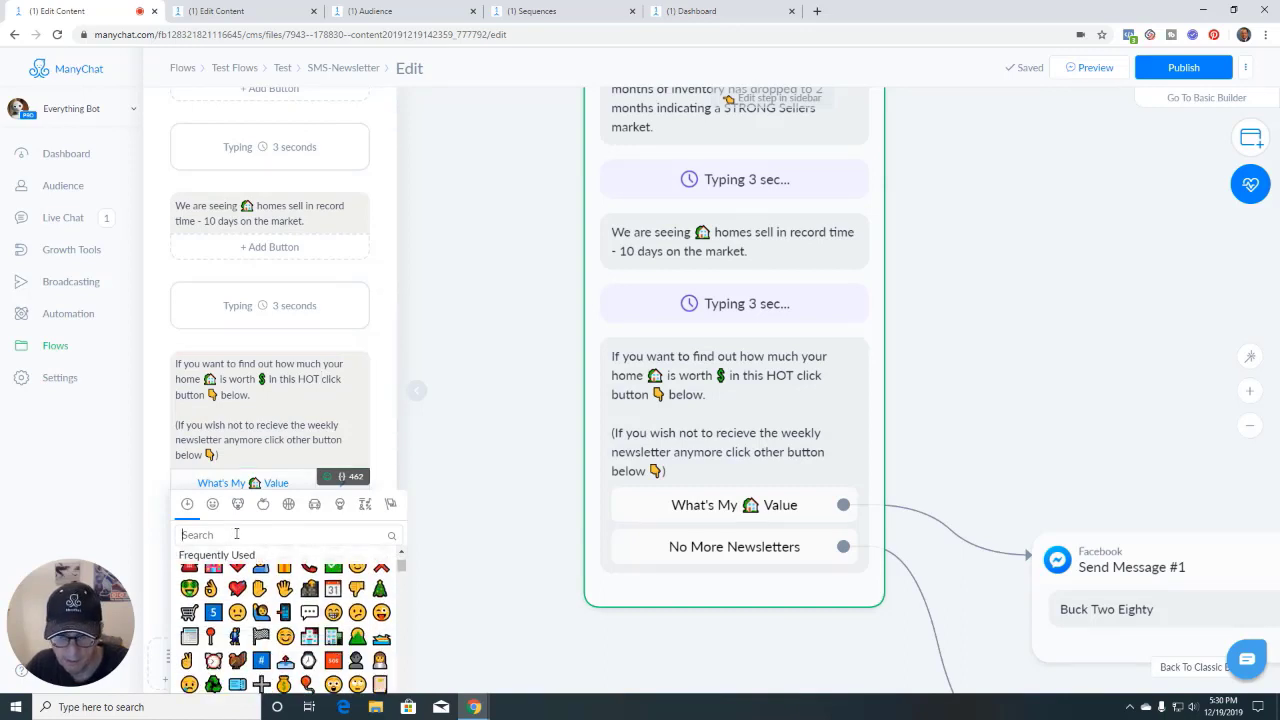
pyautogui.write('fire')
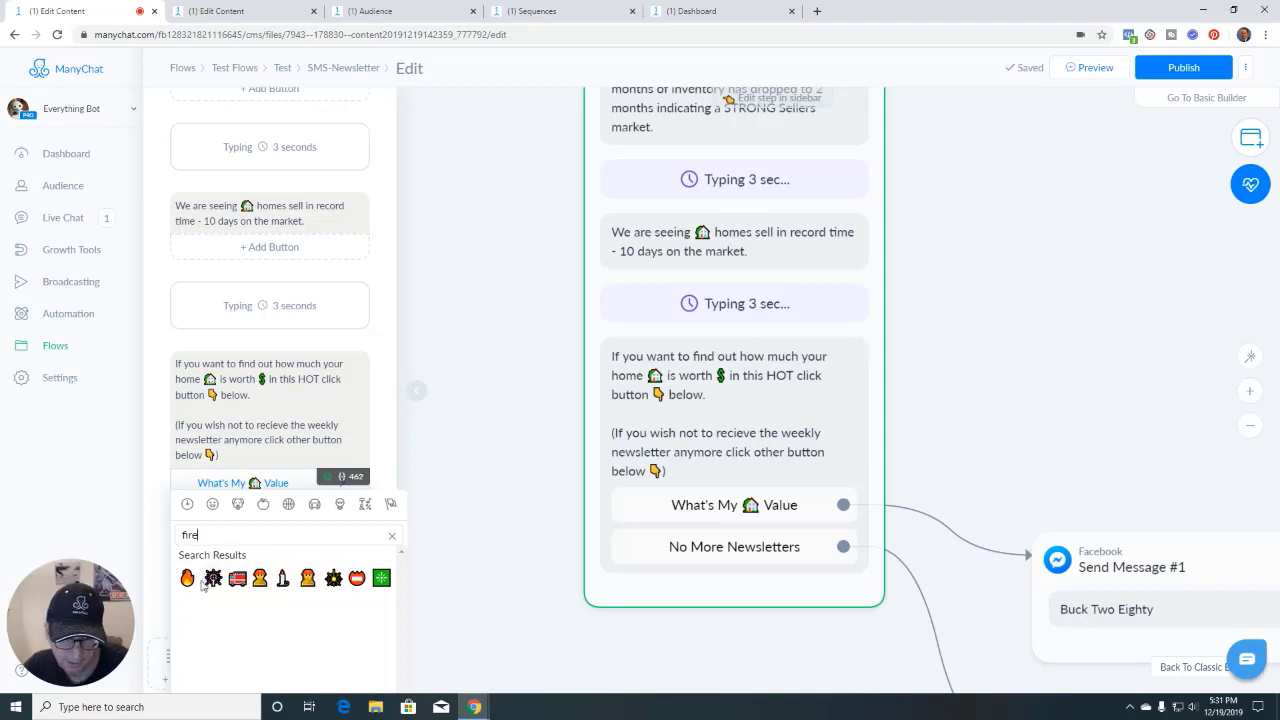
pyautogui.click(188, 579)
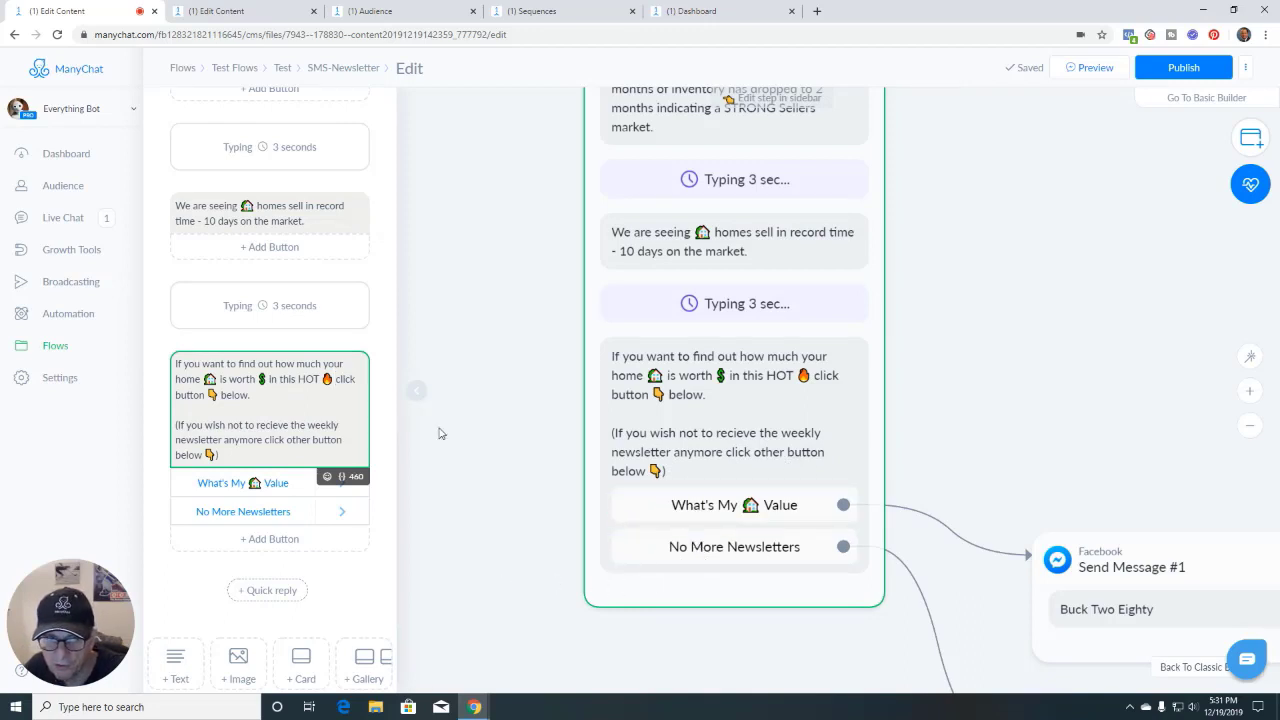
# Check the No More Newsletters tag action against the conditions in SMS-Weekly, and publish the SMS-Newsletter flow
pyautogui.click(418, 399)
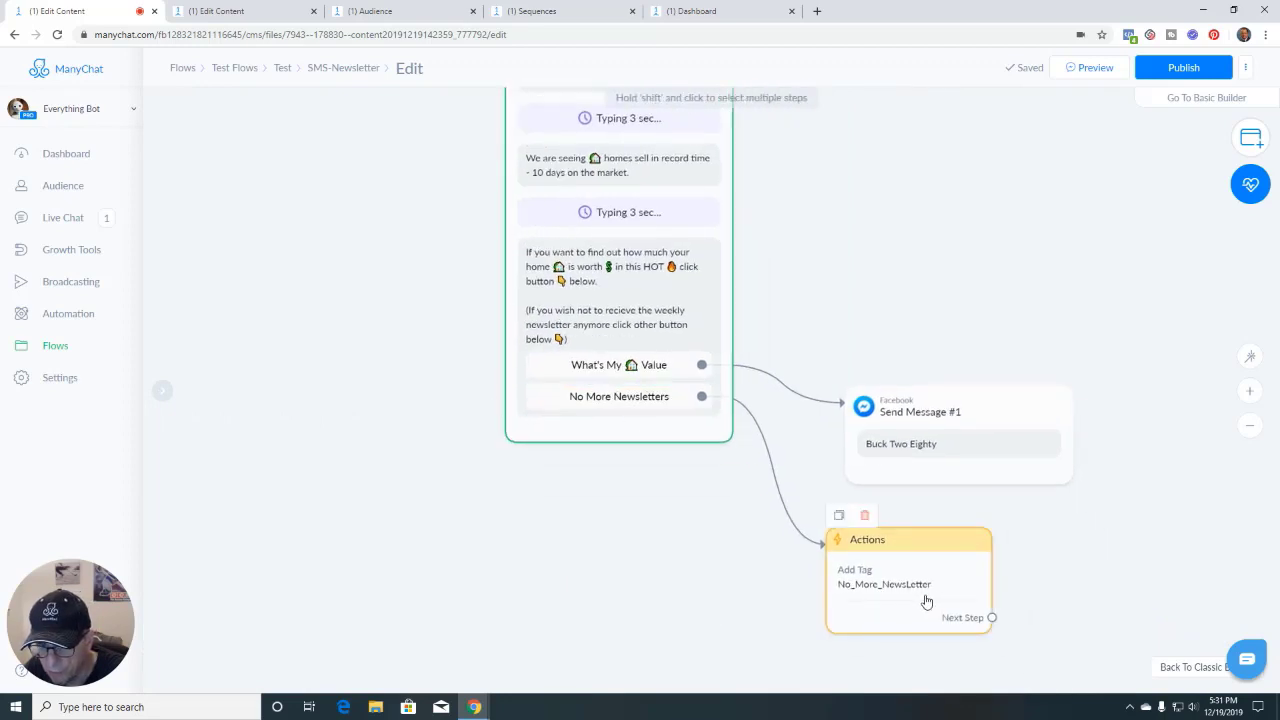
pyautogui.moveTo(694, 537); pyautogui.dragTo(745, 637)
pyautogui.click(217, 12)
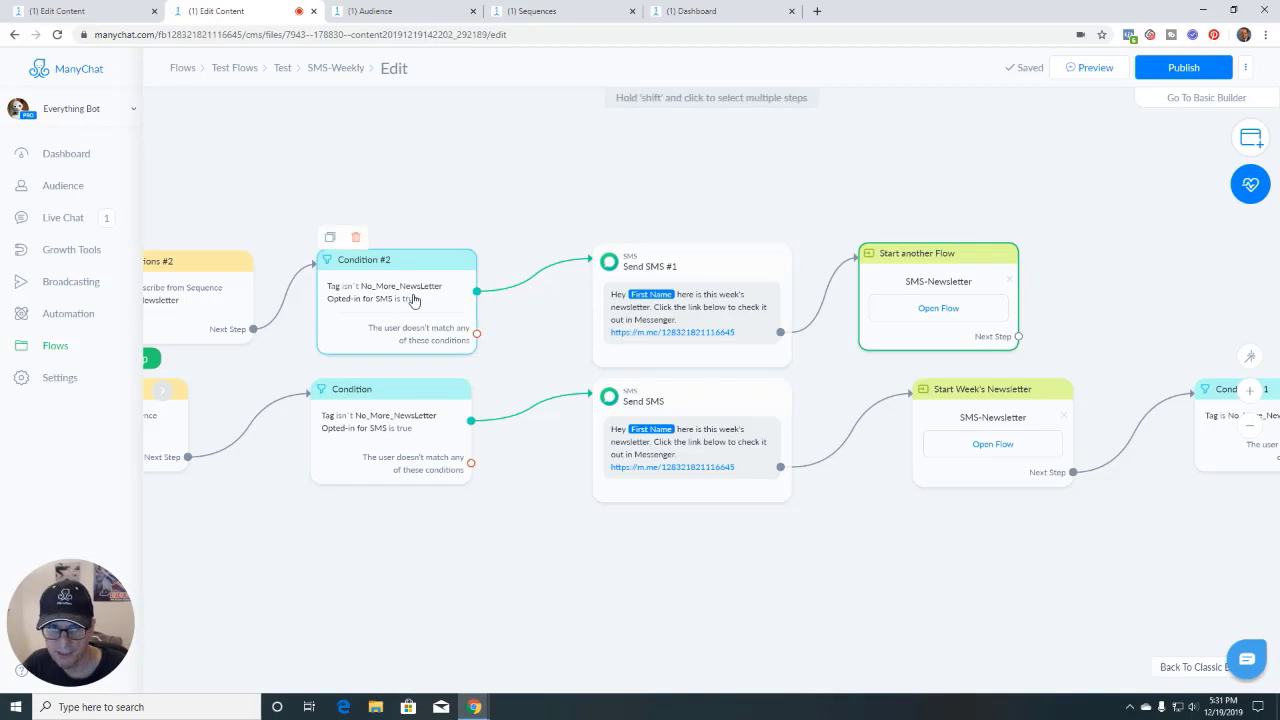
pyautogui.hotkey('ctrl', 'shift', 'Tab')
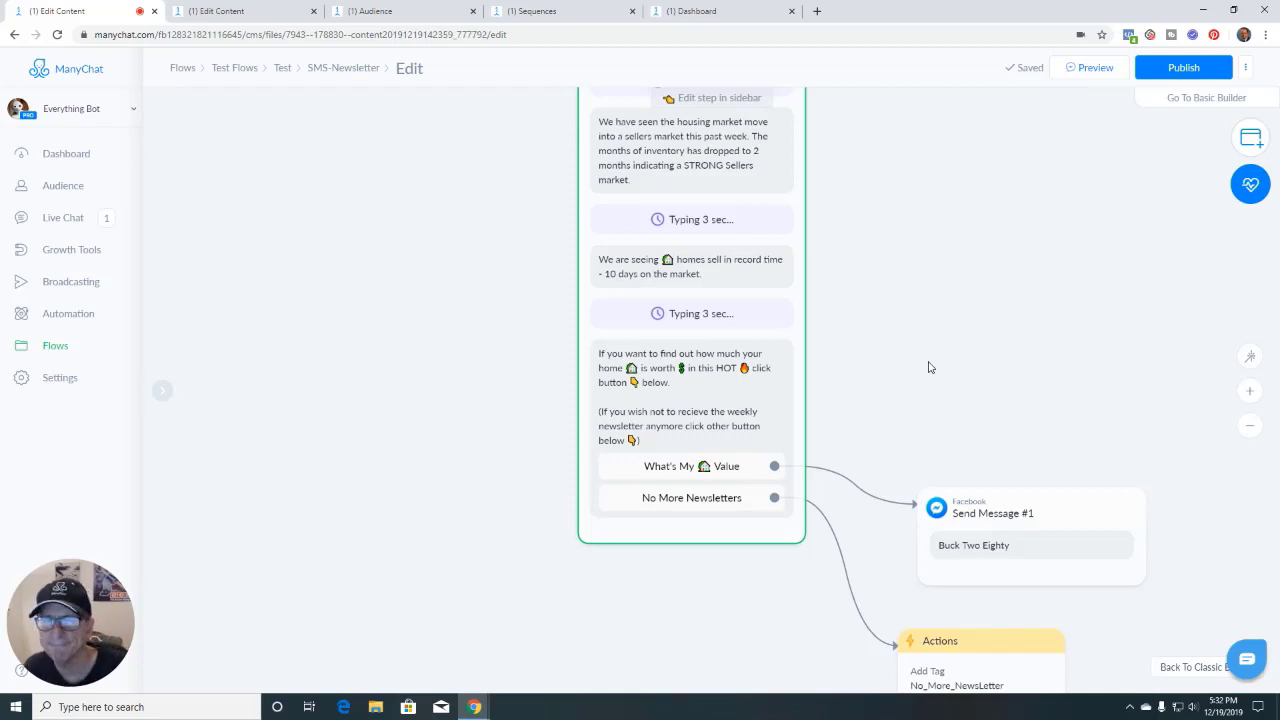
pyautogui.click(1174, 69)
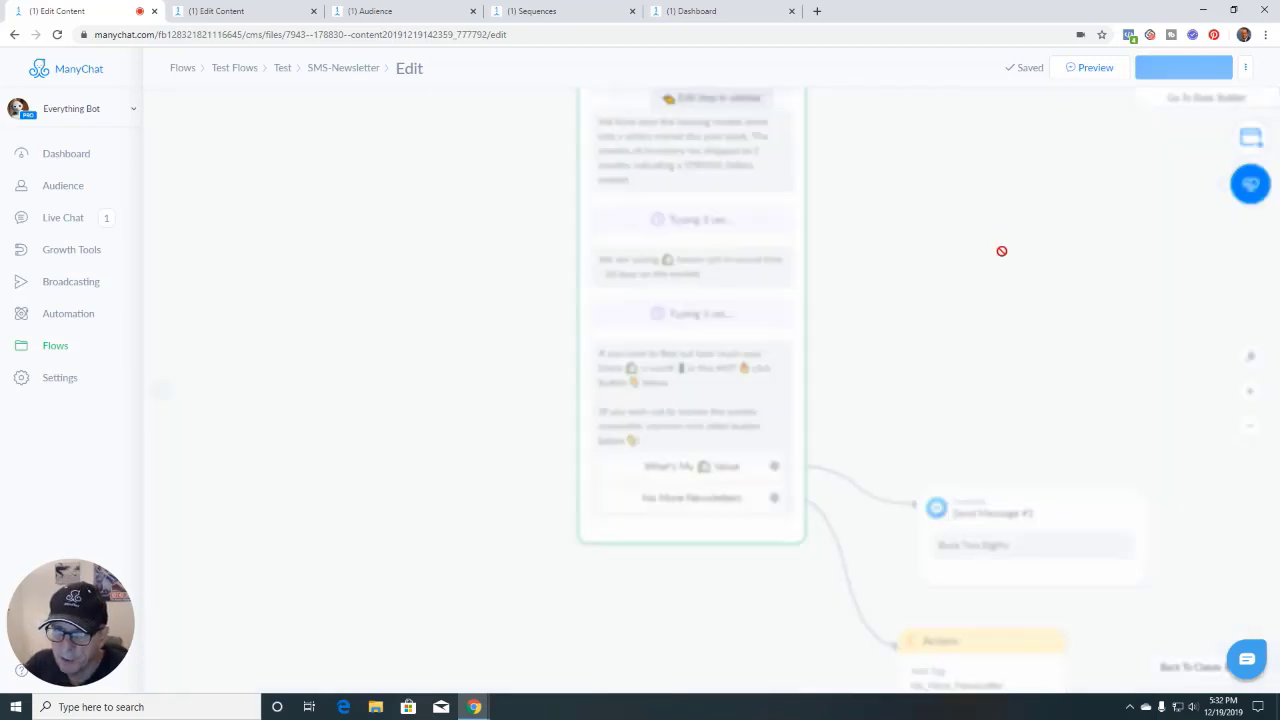
pyautogui.scroll(-1, 938, 324)
pyautogui.moveTo(931, 386); pyautogui.dragTo(886, 363)
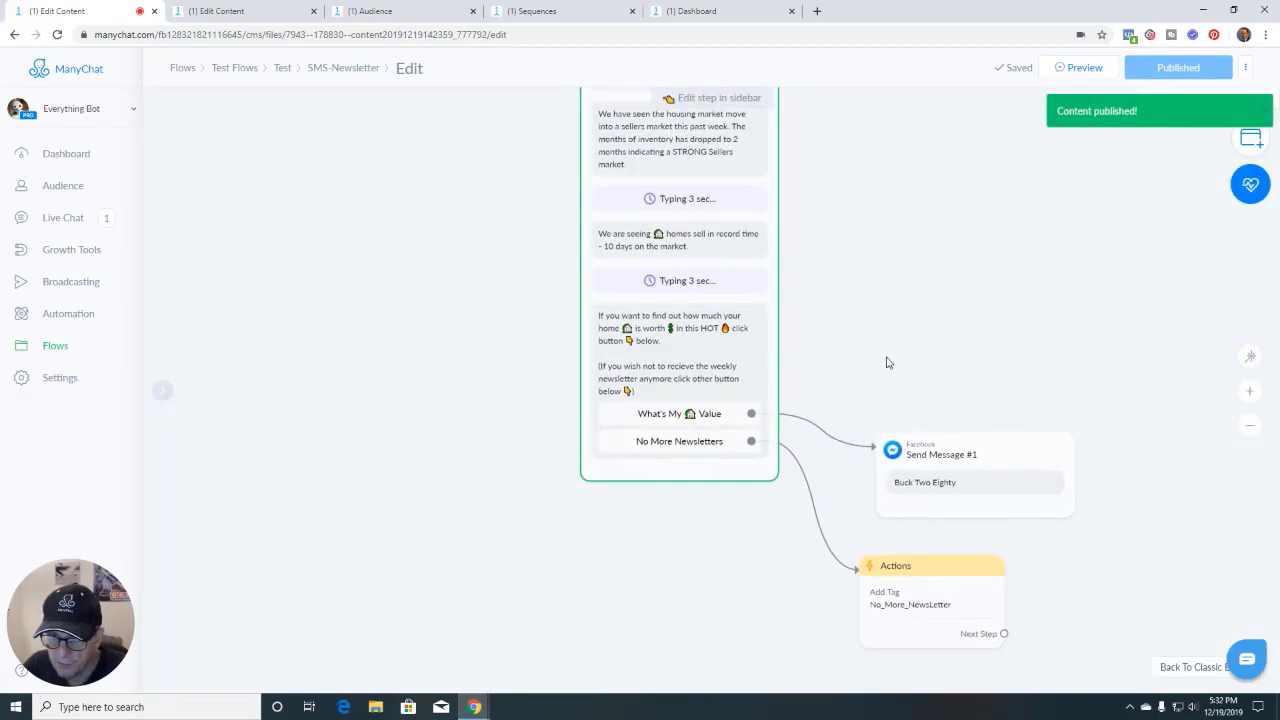
pyautogui.scroll(3, 850, 380)
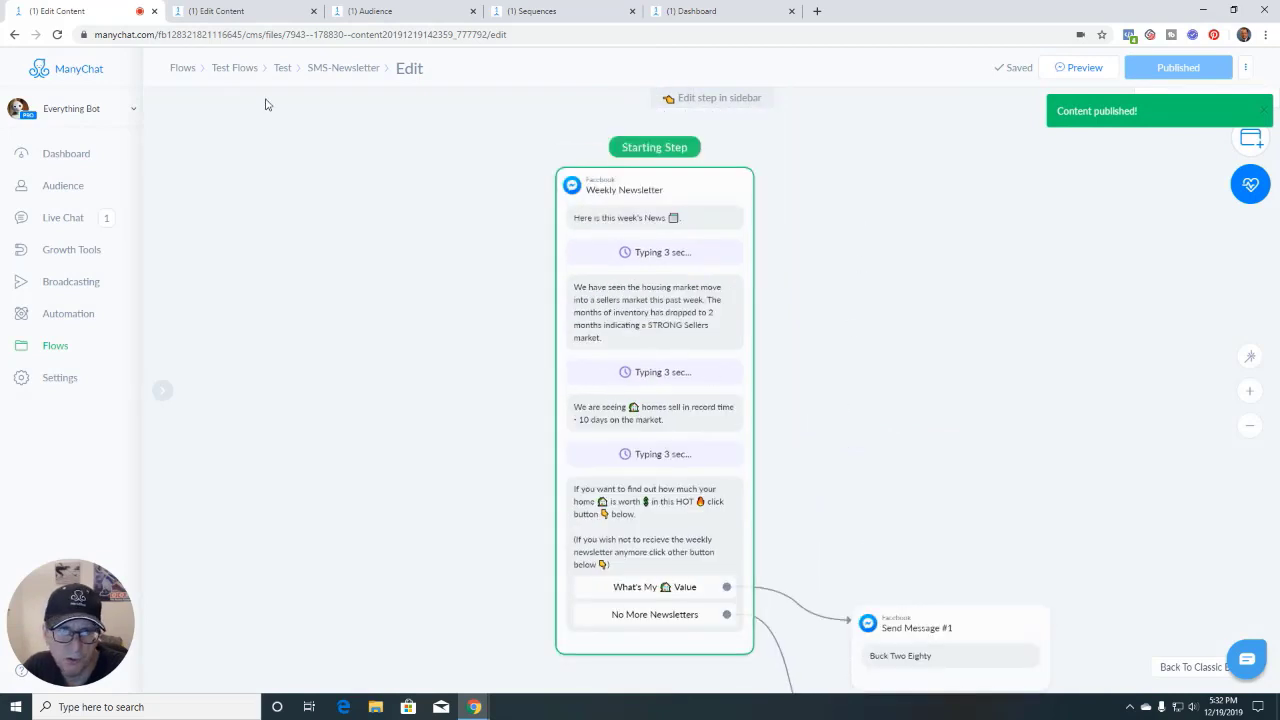
# Compare the published newsletter with the SMS-Weekly flow and examine the steps following both newsletter flow starters
pyautogui.click(241, 14)
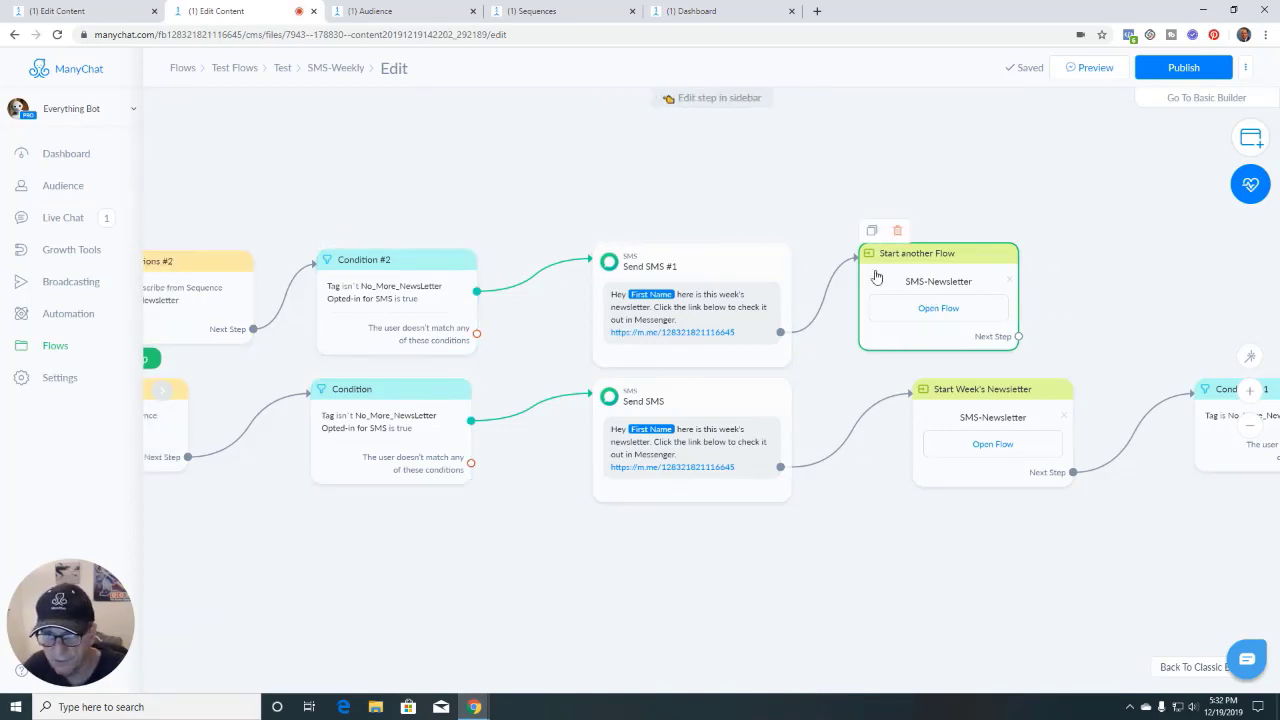
pyautogui.click(48, 11)
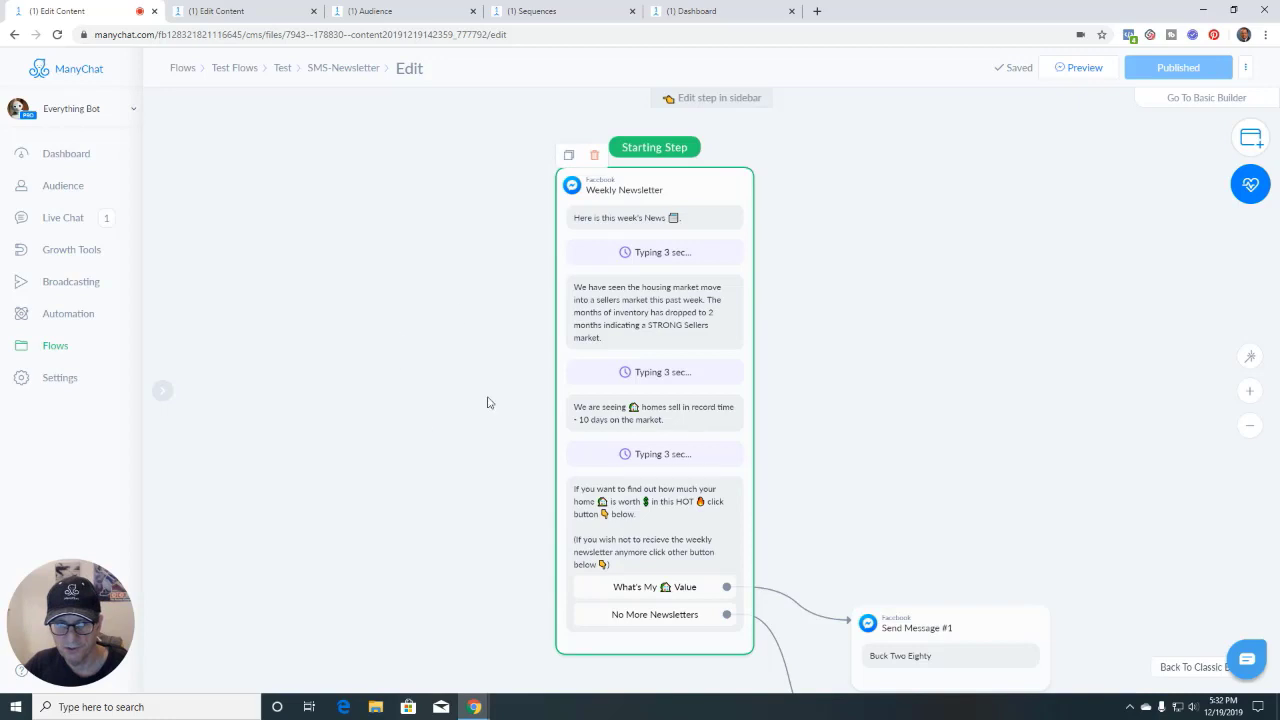
pyautogui.click(266, 16)
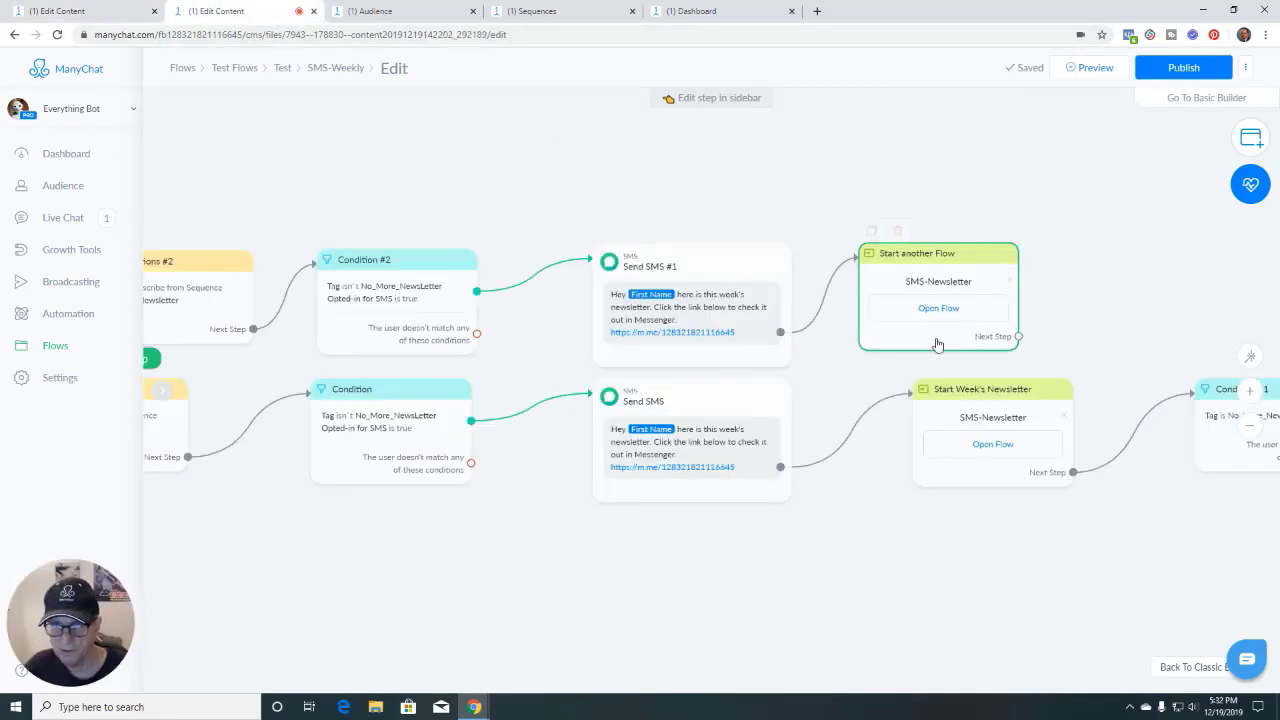
pyautogui.moveTo(795, 382); pyautogui.dragTo(598, 380)
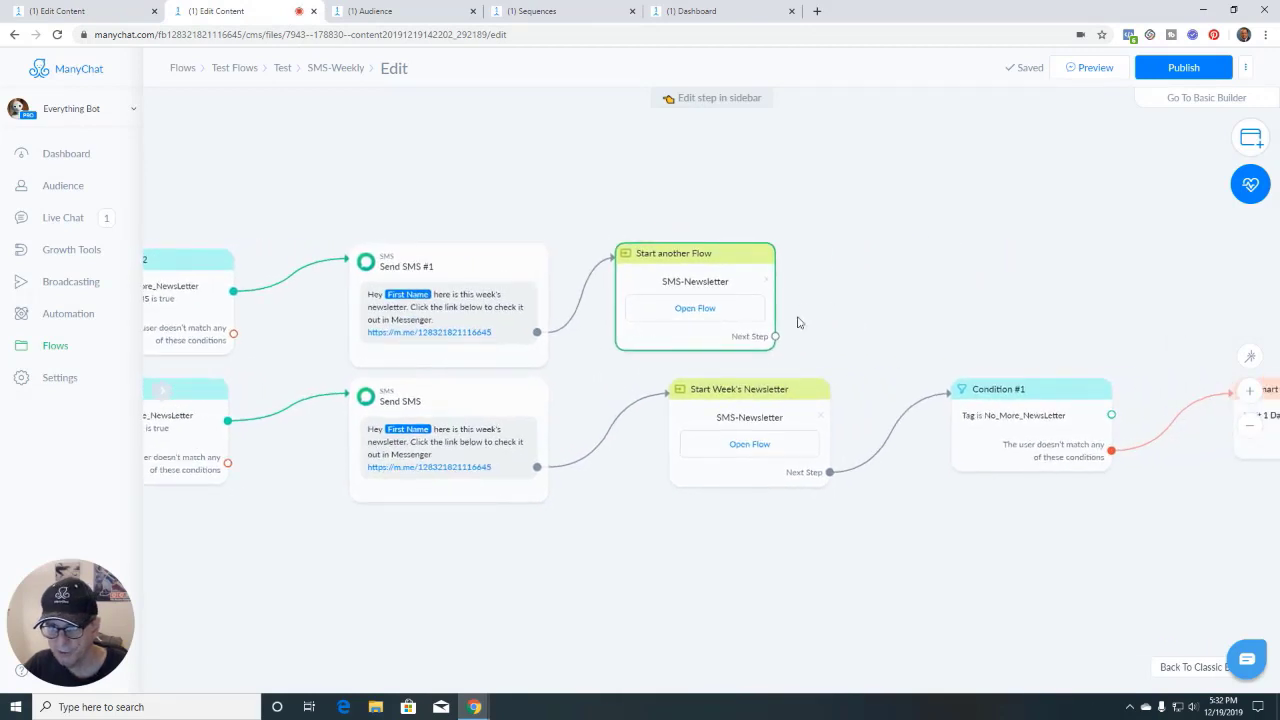
pyautogui.moveTo(895, 339); pyautogui.dragTo(607, 364)
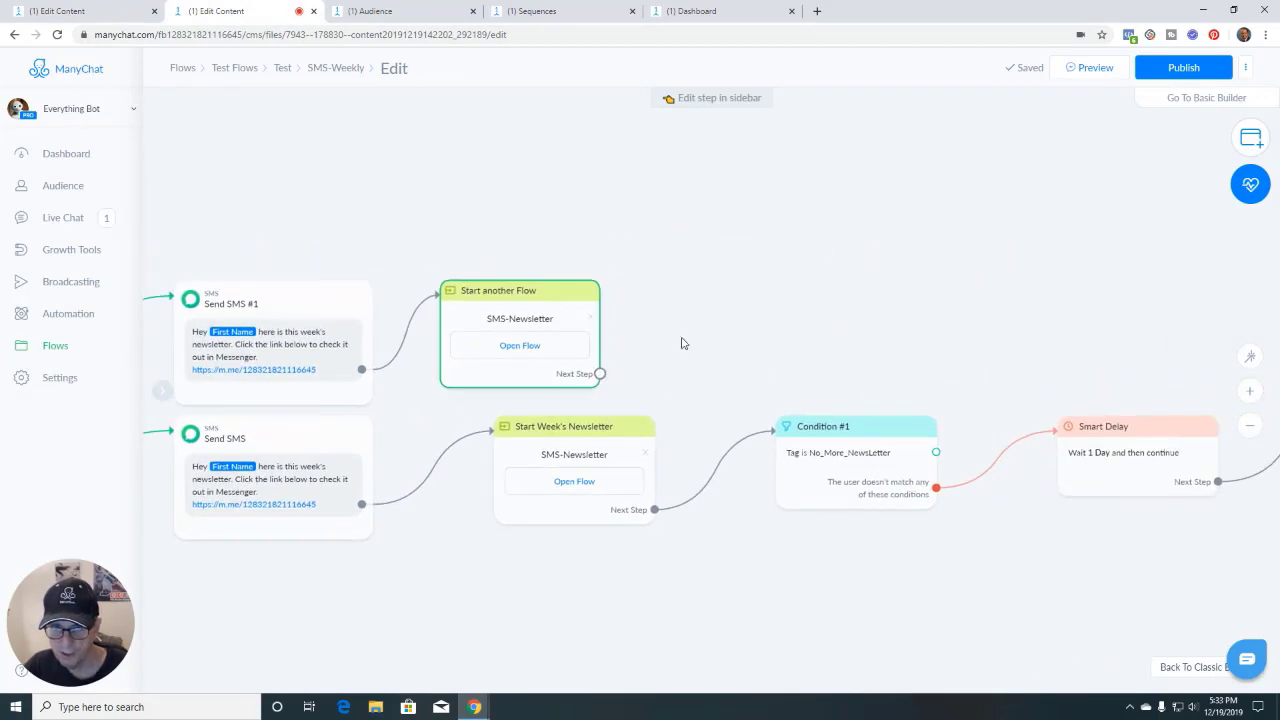
pyautogui.click(599, 373)
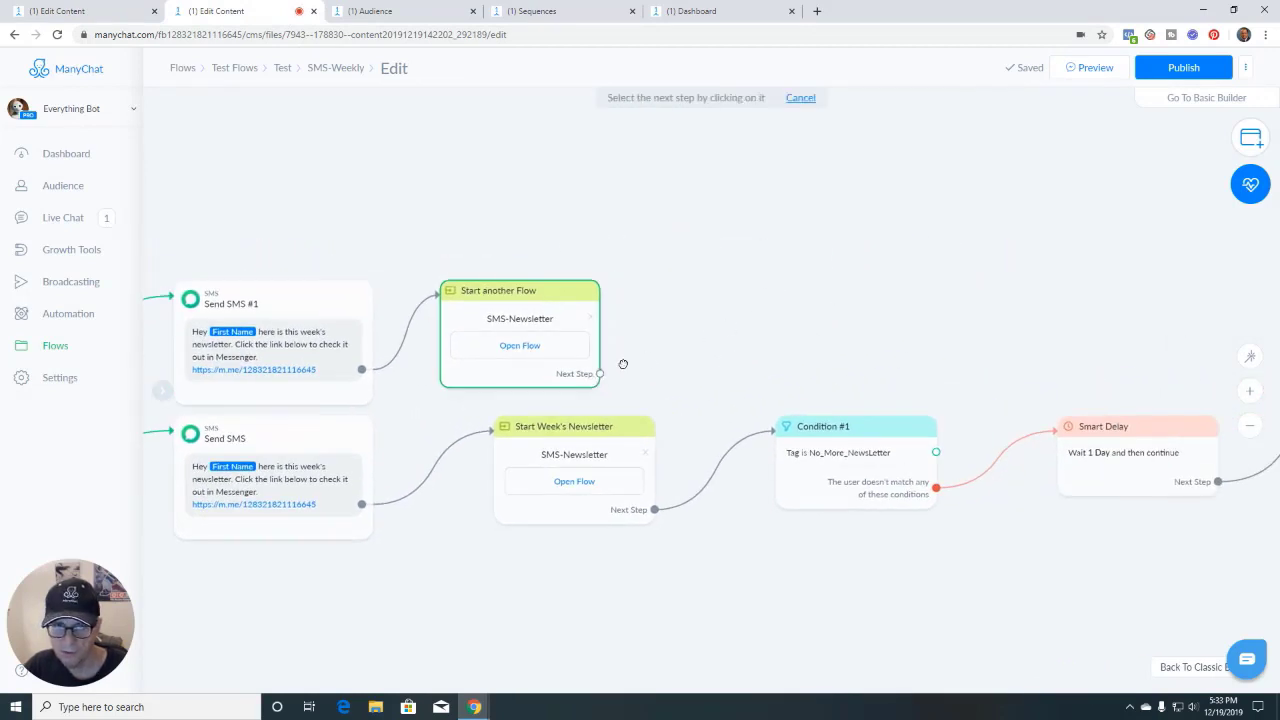
pyautogui.click(740, 294)
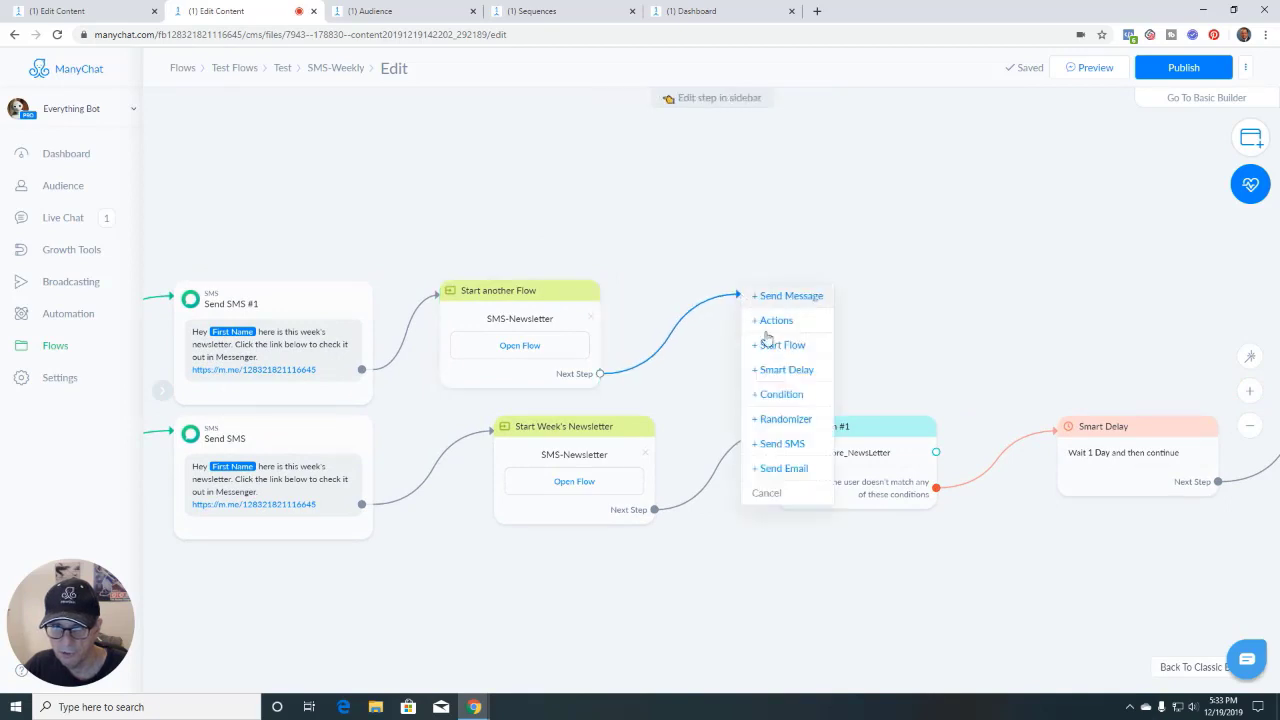
pyautogui.click(779, 395)
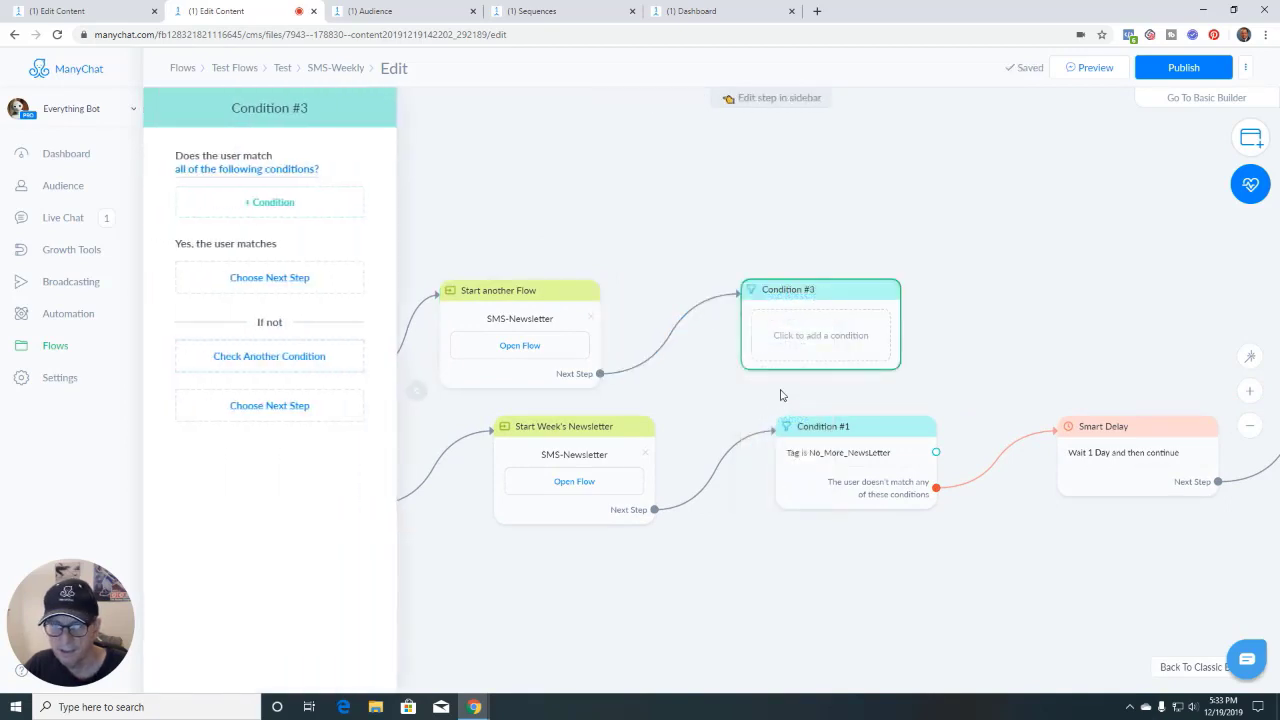
pyautogui.moveTo(982, 552); pyautogui.dragTo(991, 523)
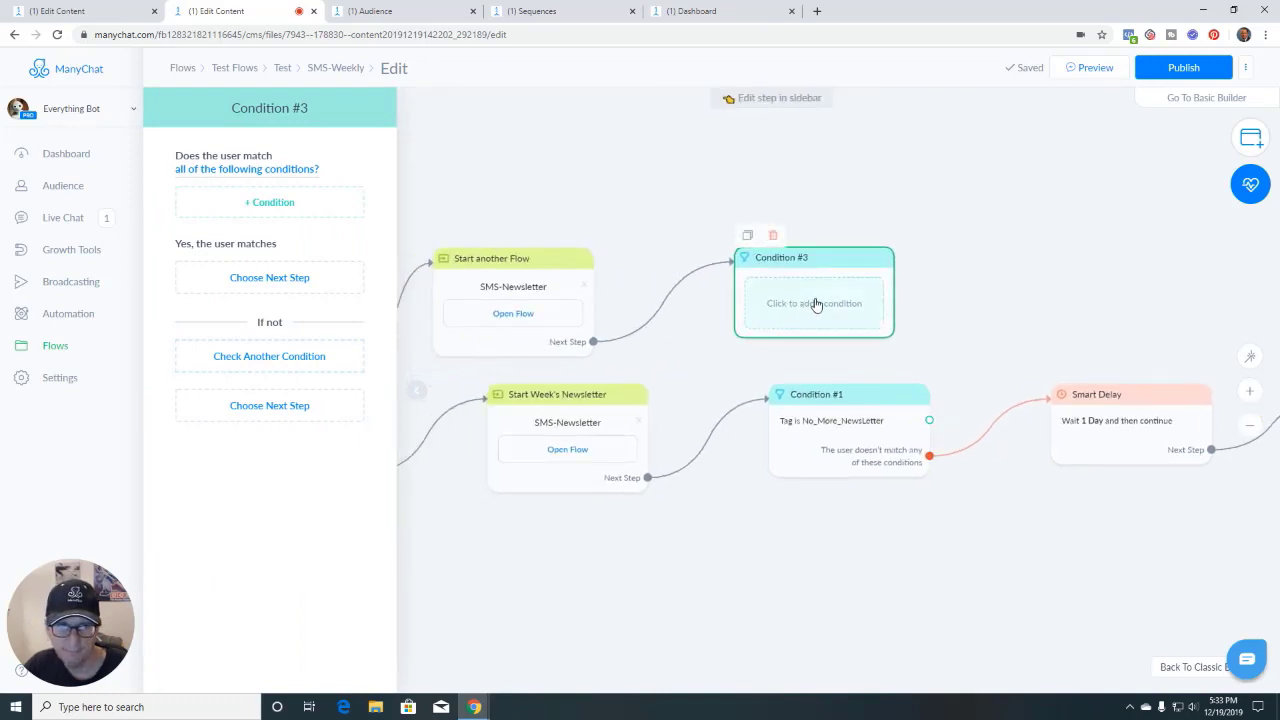
pyautogui.click(773, 235)
pyautogui.click(416, 390)
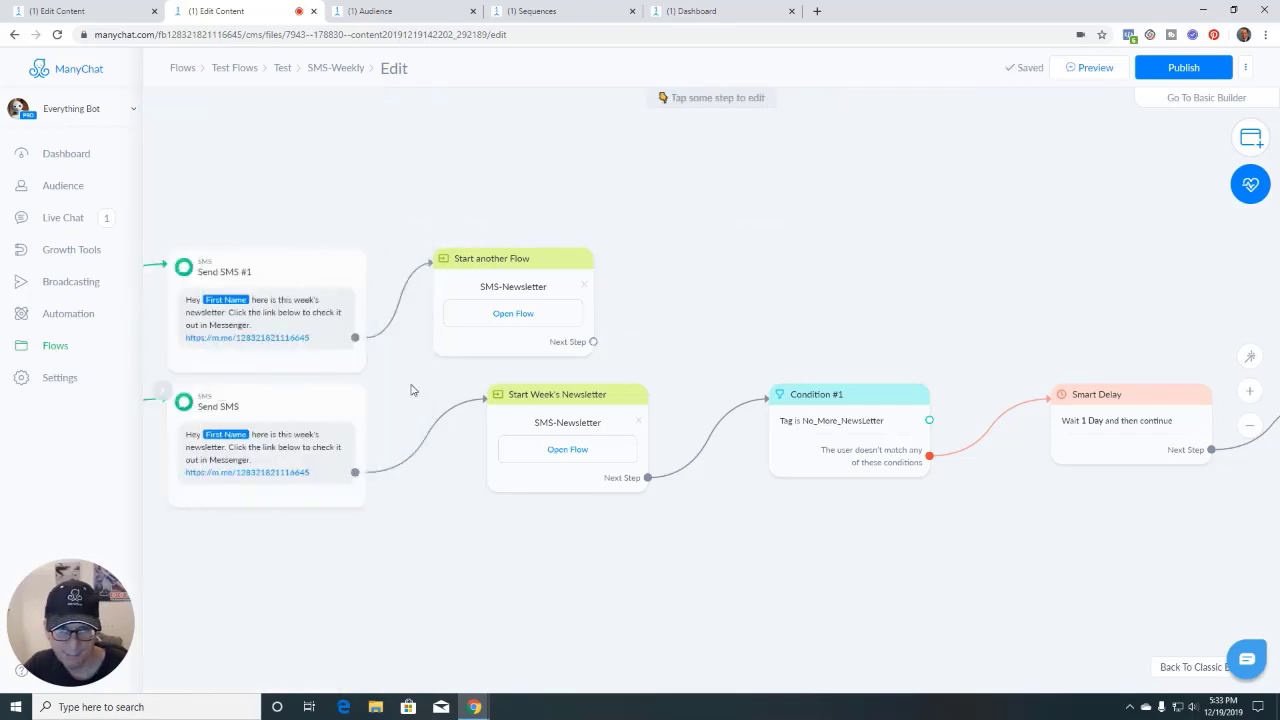
# Duplicate Condition #2, place the copy beside the Start another Flow step and connect it as that step's next step
pyautogui.moveTo(410, 390); pyautogui.dragTo(796, 381)
pyautogui.click(290, 233)
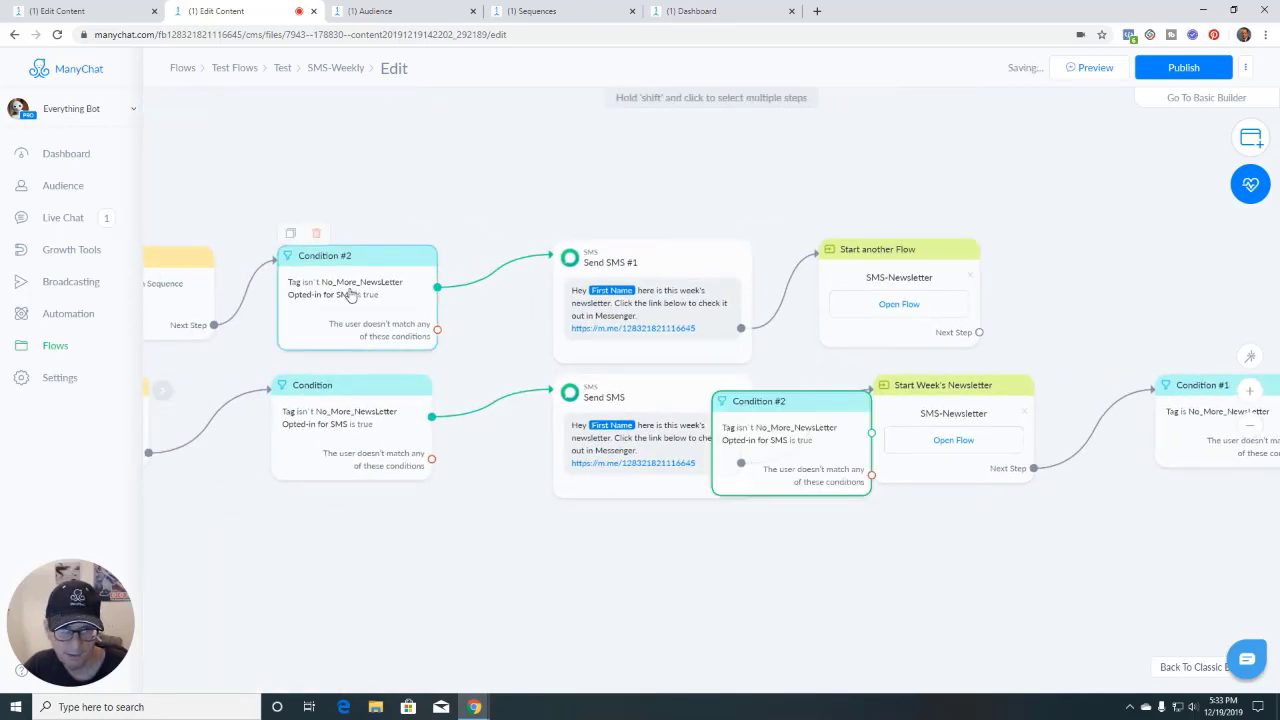
pyautogui.moveTo(745, 445); pyautogui.dragTo(1075, 253)
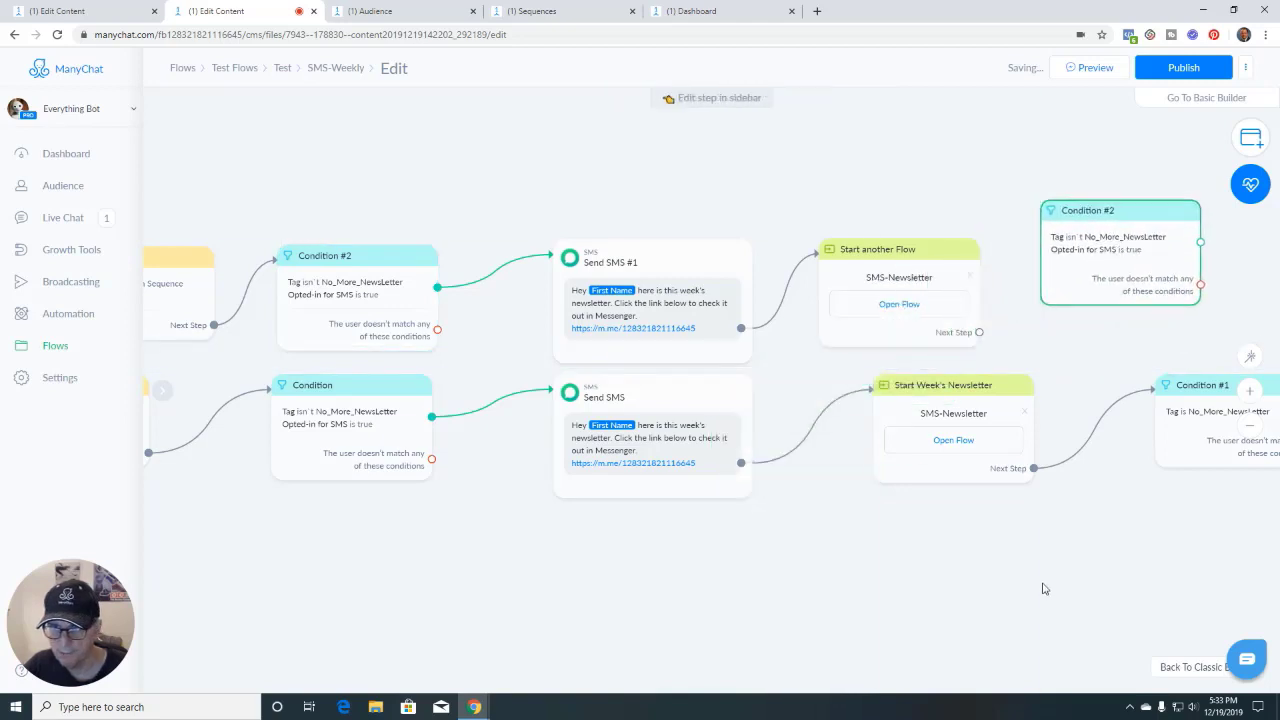
pyautogui.moveTo(1043, 589); pyautogui.dragTo(792, 587)
pyautogui.moveTo(727, 330); pyautogui.dragTo(798, 236)
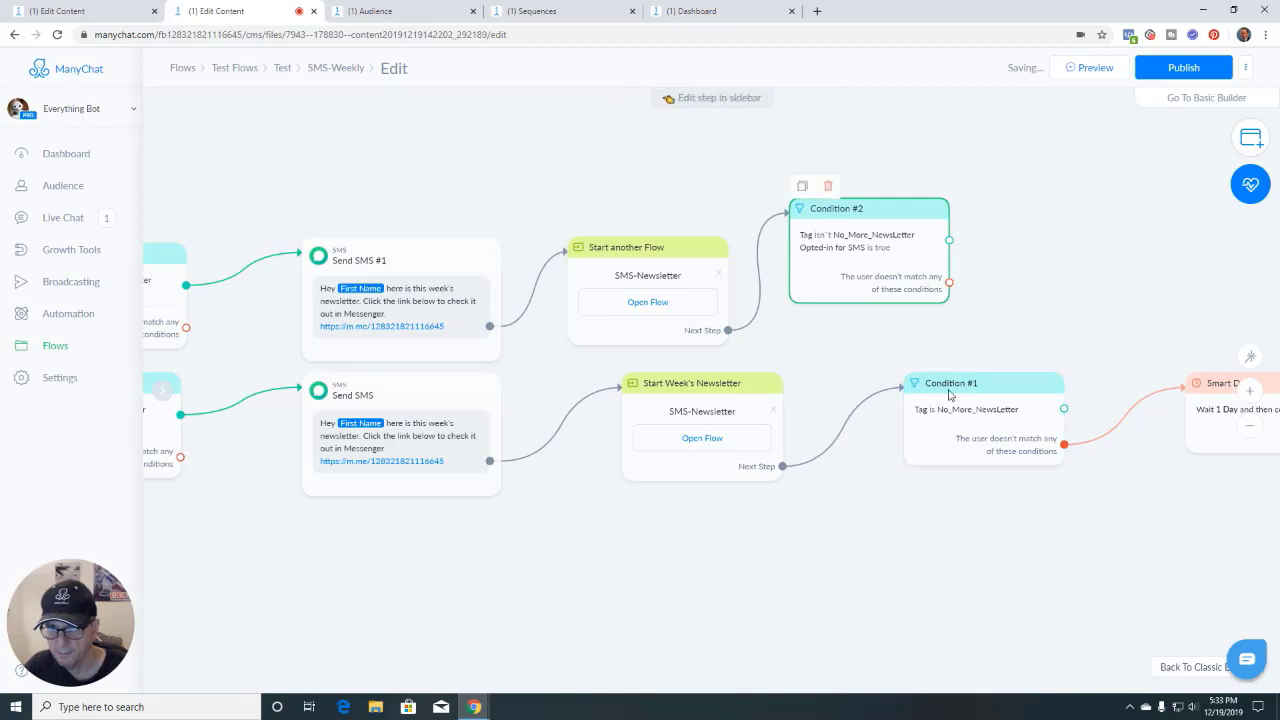
# Delete Condition #1 between the Start Week's Newsletter step and the Smart Delay
pyautogui.click(941, 360)
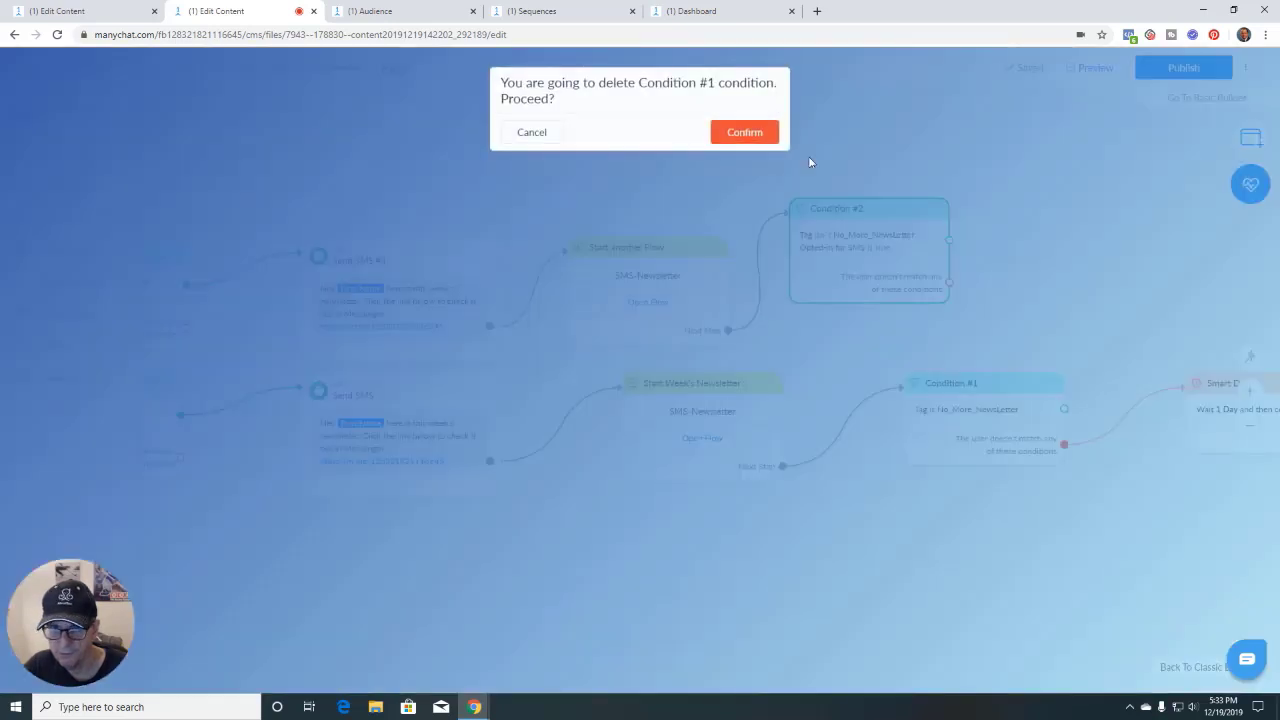
pyautogui.click(745, 130)
pyautogui.moveTo(833, 220)
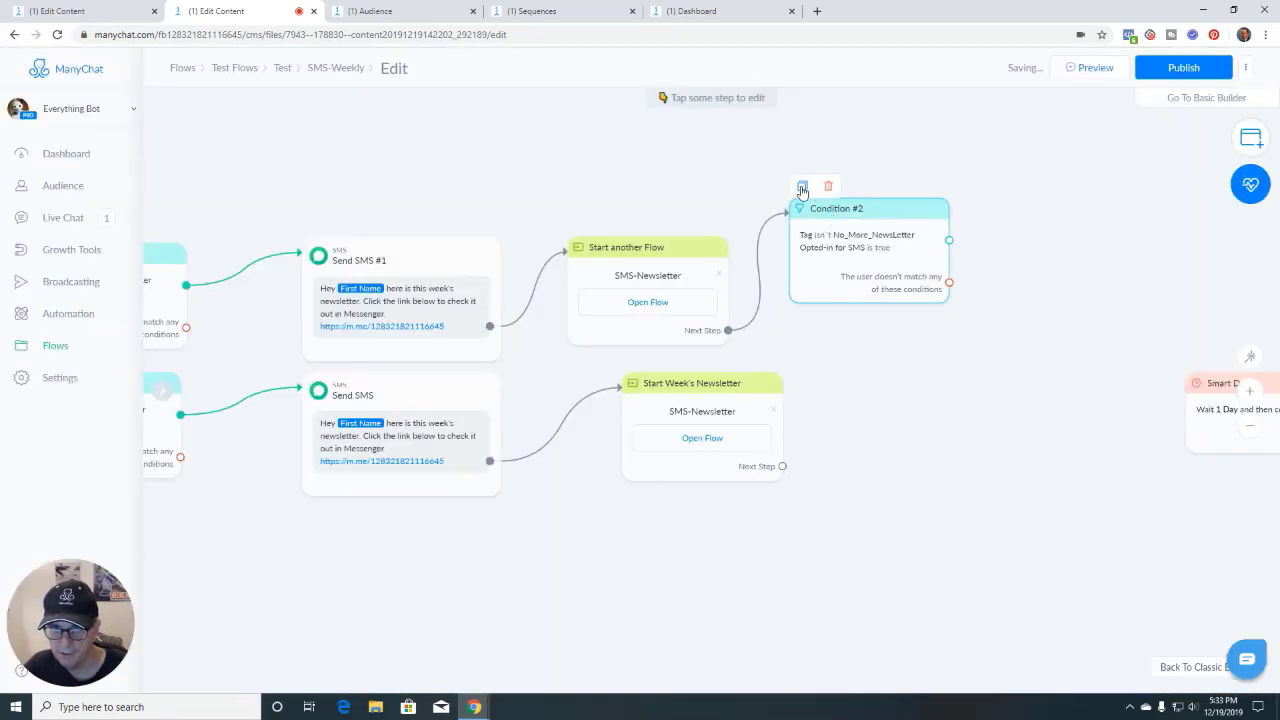
# Duplicate Condition #2 and link the copy between the Start Week's Newsletter step and the existing Smart Delay, using its matched branch
pyautogui.click(806, 186)
pyautogui.click(991, 383)
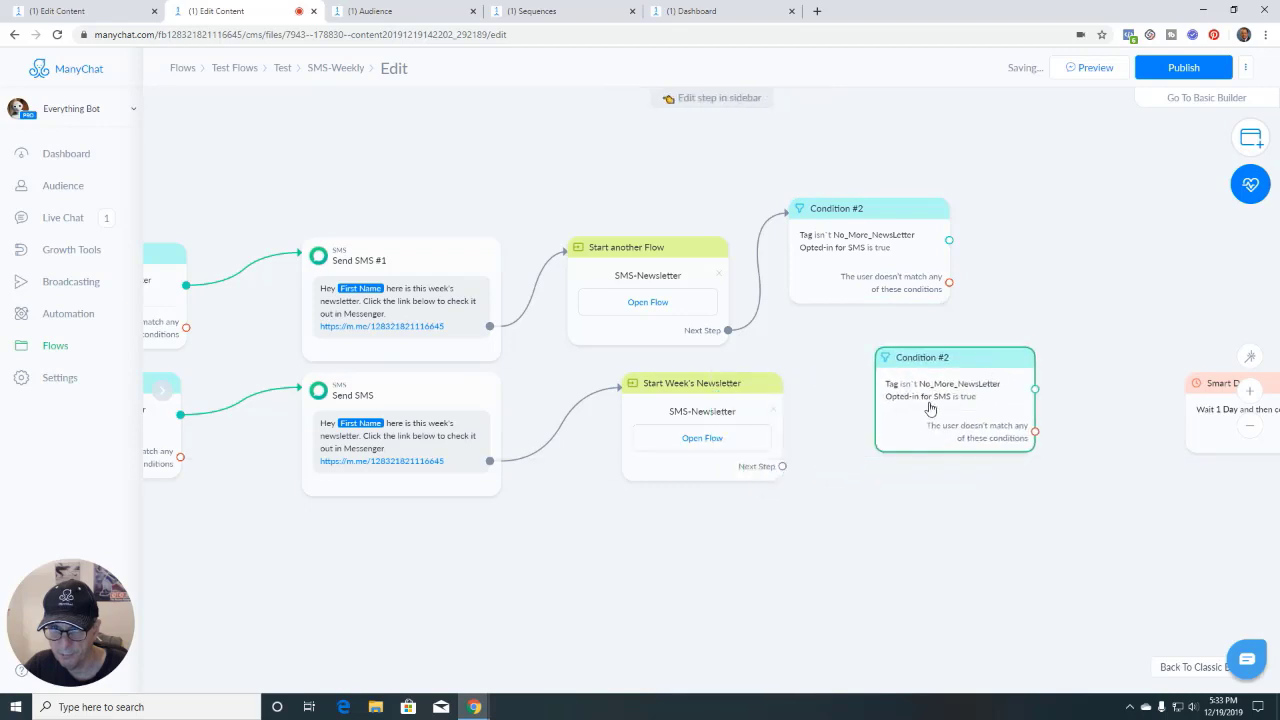
pyautogui.click(782, 466)
pyautogui.click(881, 360)
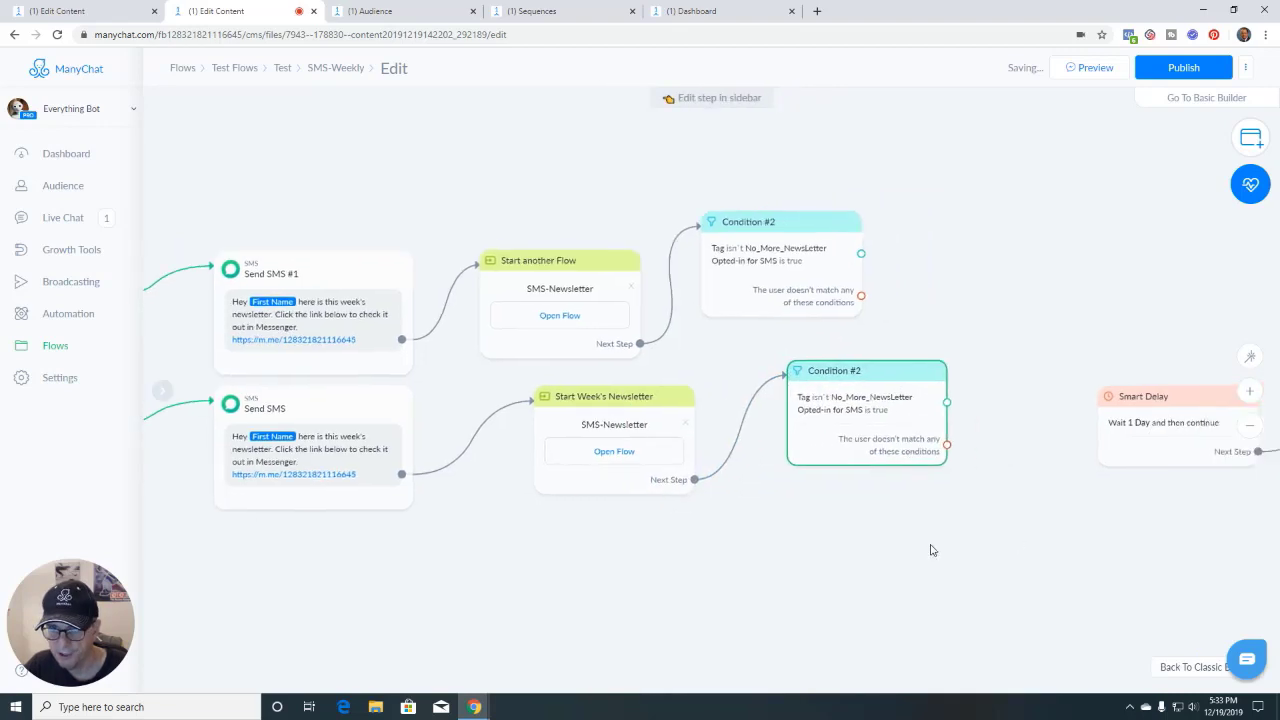
pyautogui.moveTo(694, 428)
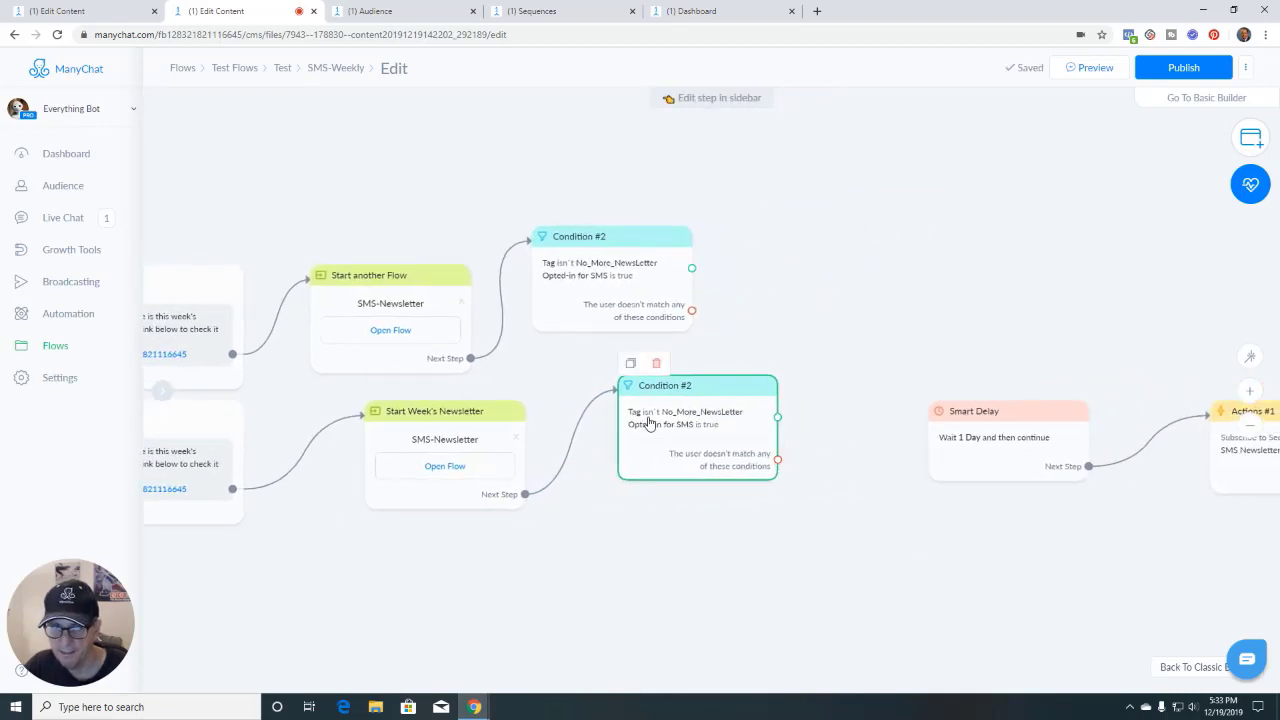
pyautogui.click(779, 417)
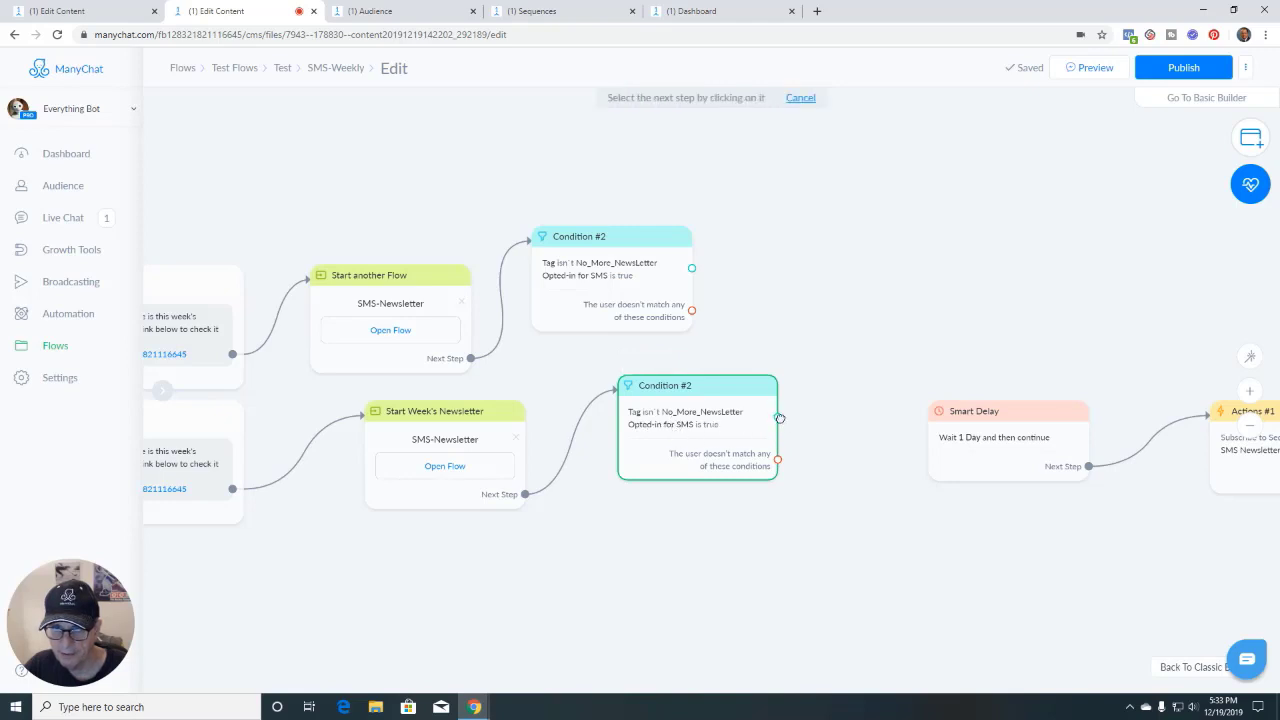
pyautogui.click(943, 420)
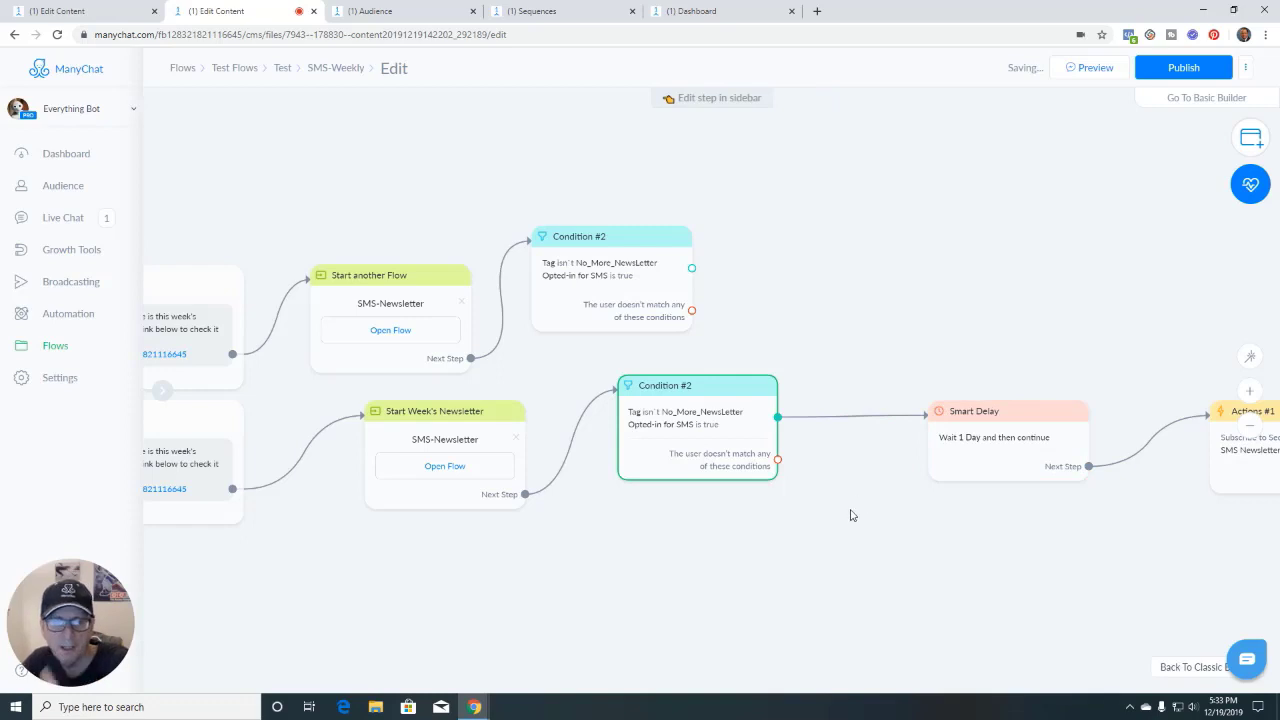
# Add a Smart Delay as the next step for matching users of the Condition #2 that follows Start another Flow
pyautogui.moveTo(851, 482); pyautogui.dragTo(754, 484)
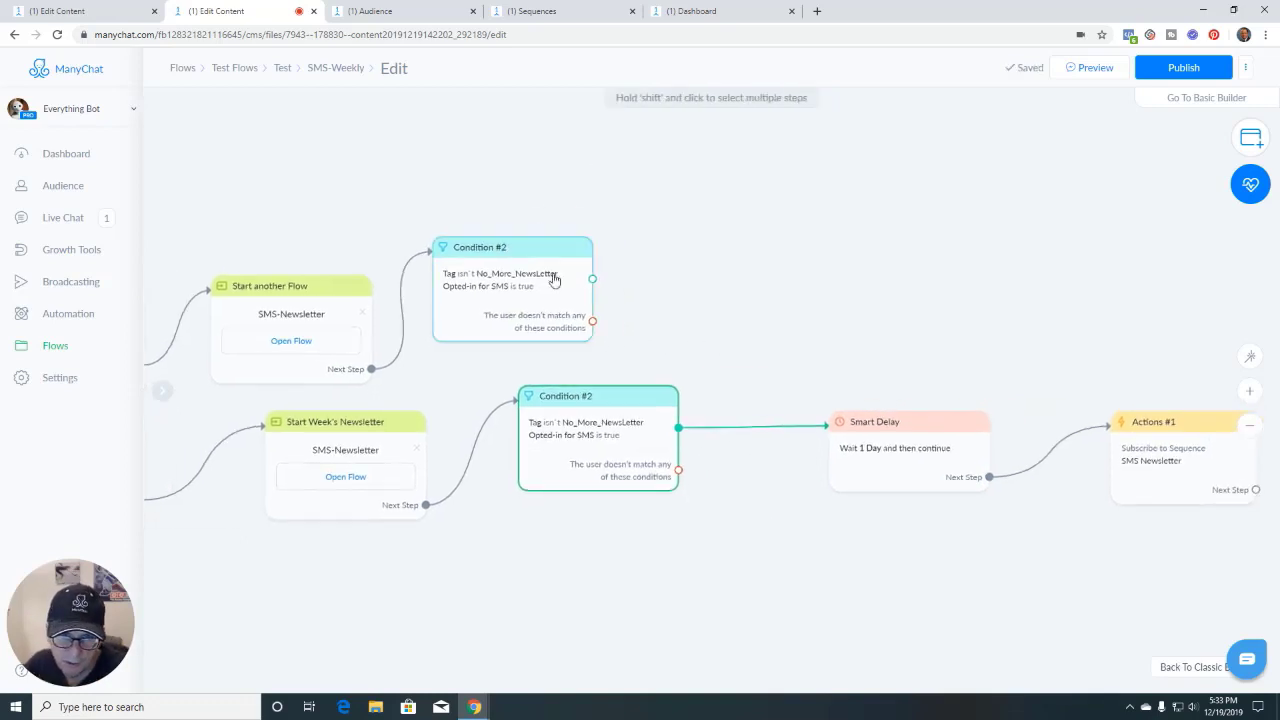
pyautogui.click(592, 279)
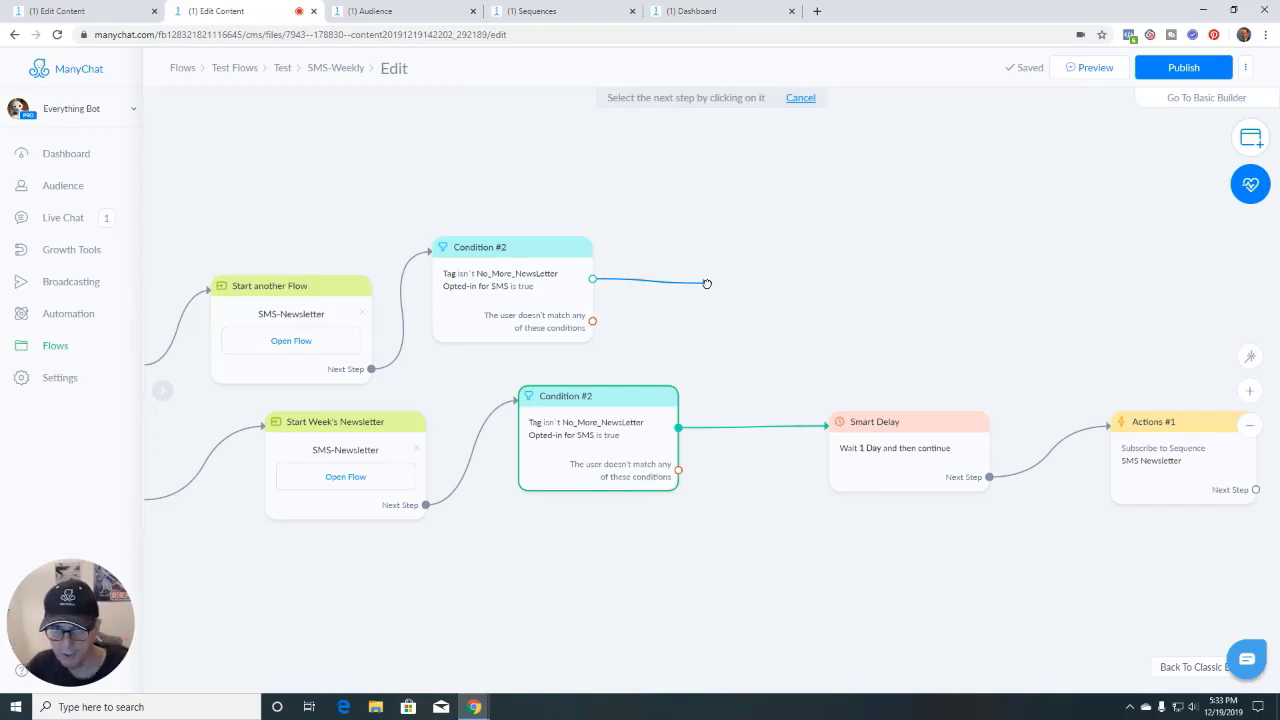
pyautogui.click(735, 280)
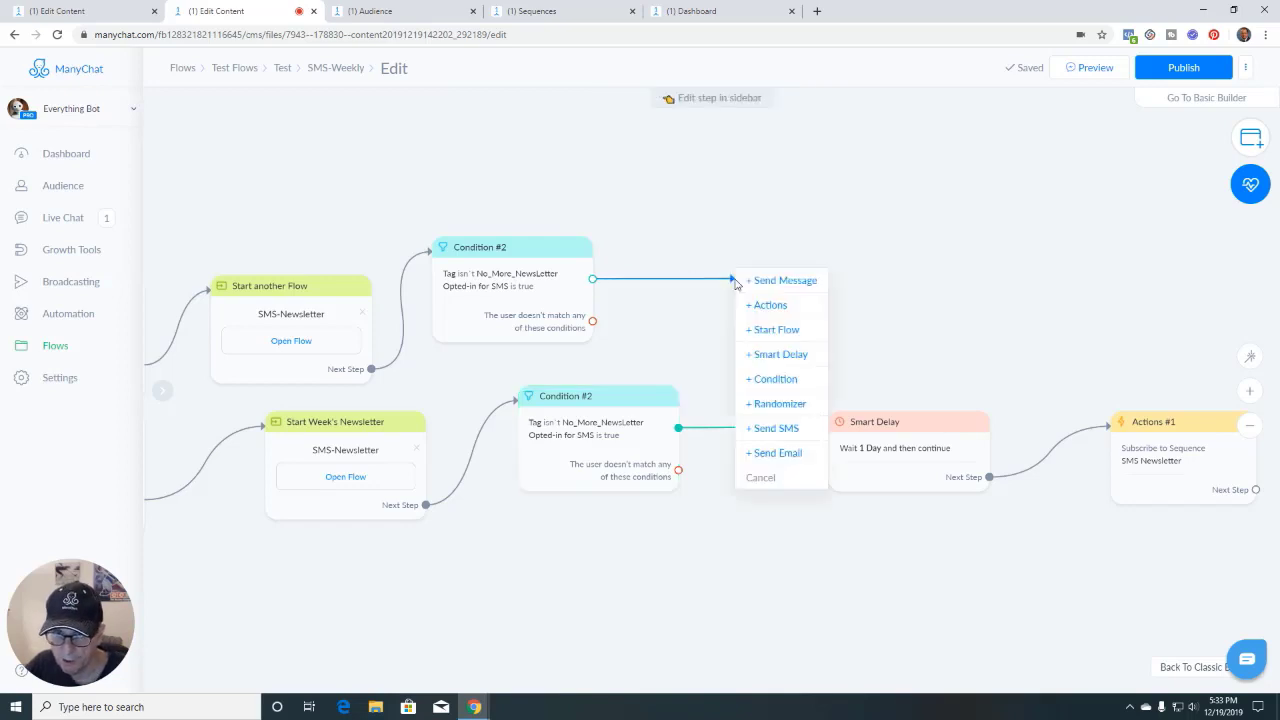
pyautogui.click(776, 354)
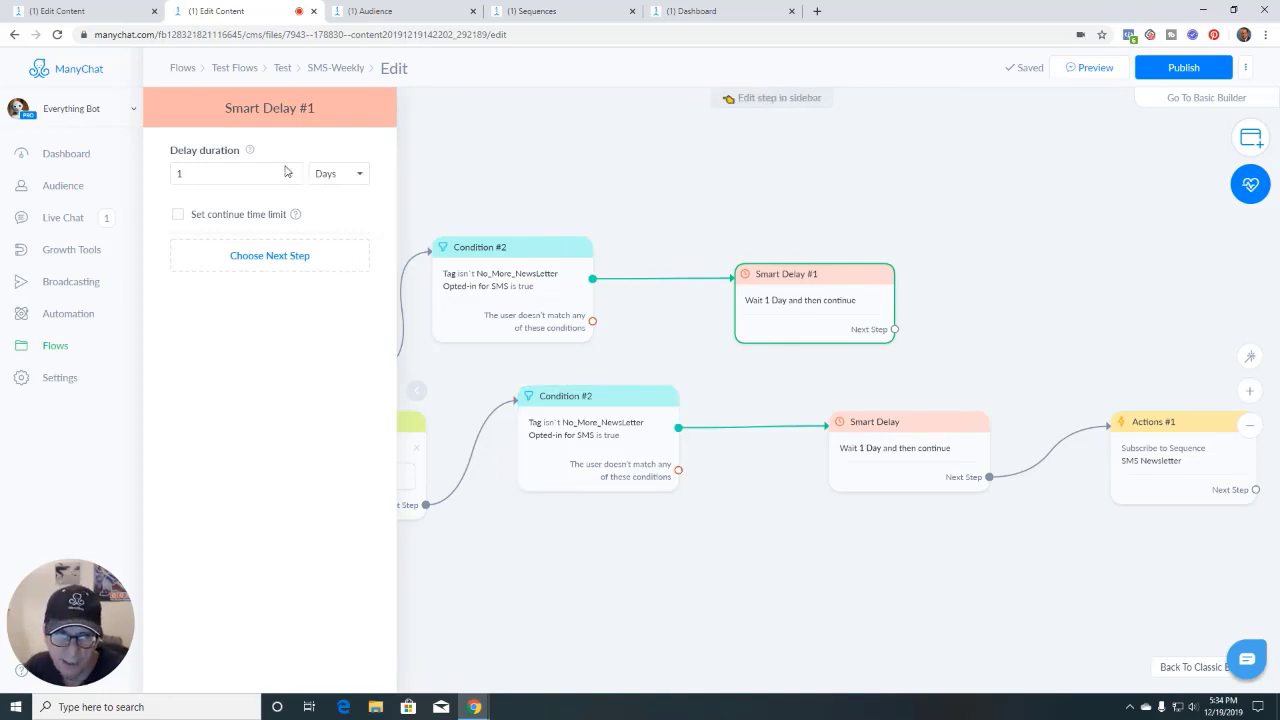
# Try a 20-hour duration on the new Smart Delay #1, and set it back to 1 day
pyautogui.click(342, 177)
pyautogui.click(338, 206)
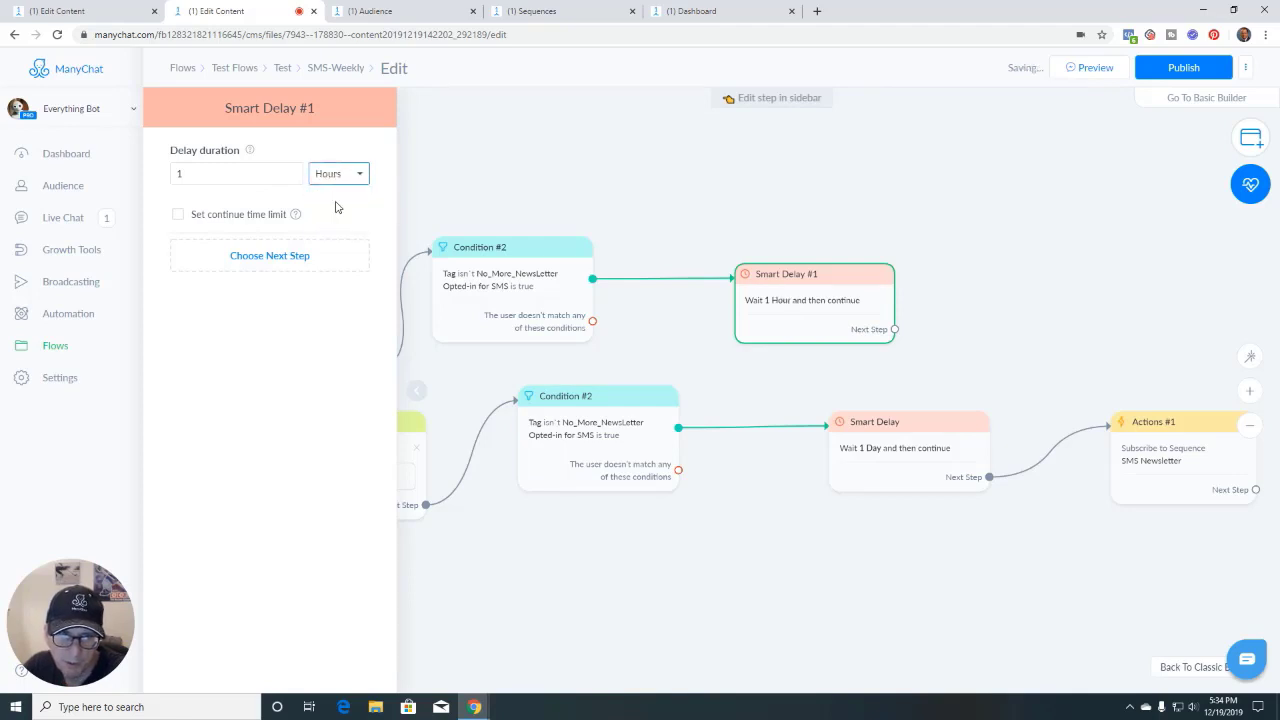
pyautogui.click(264, 174)
pyautogui.press('BackSpace')
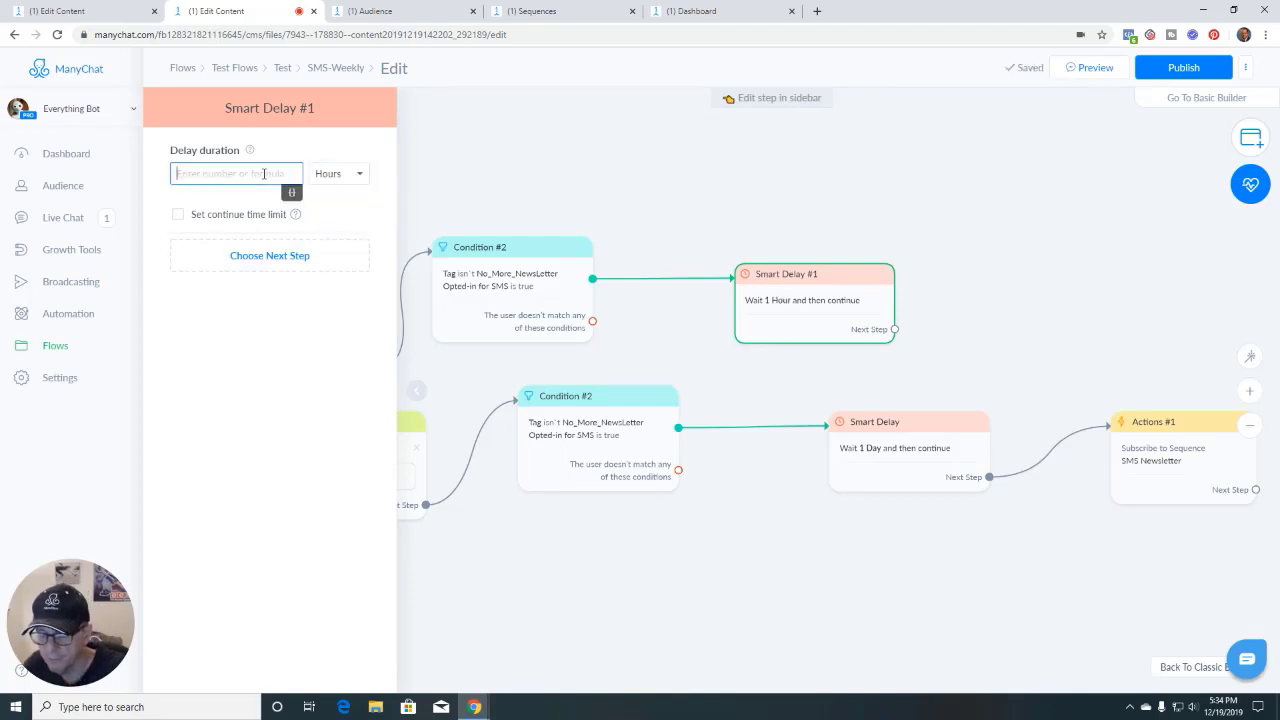
pyautogui.write('20')
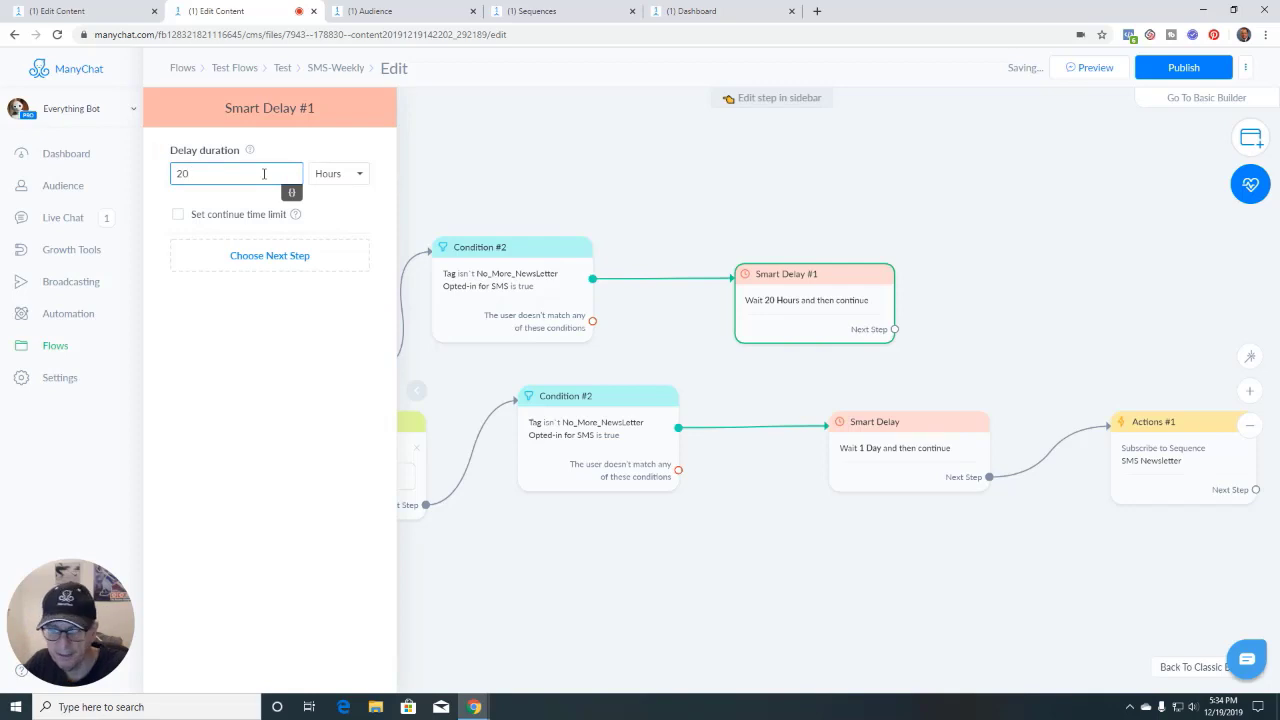
pyautogui.press('BackSpace')
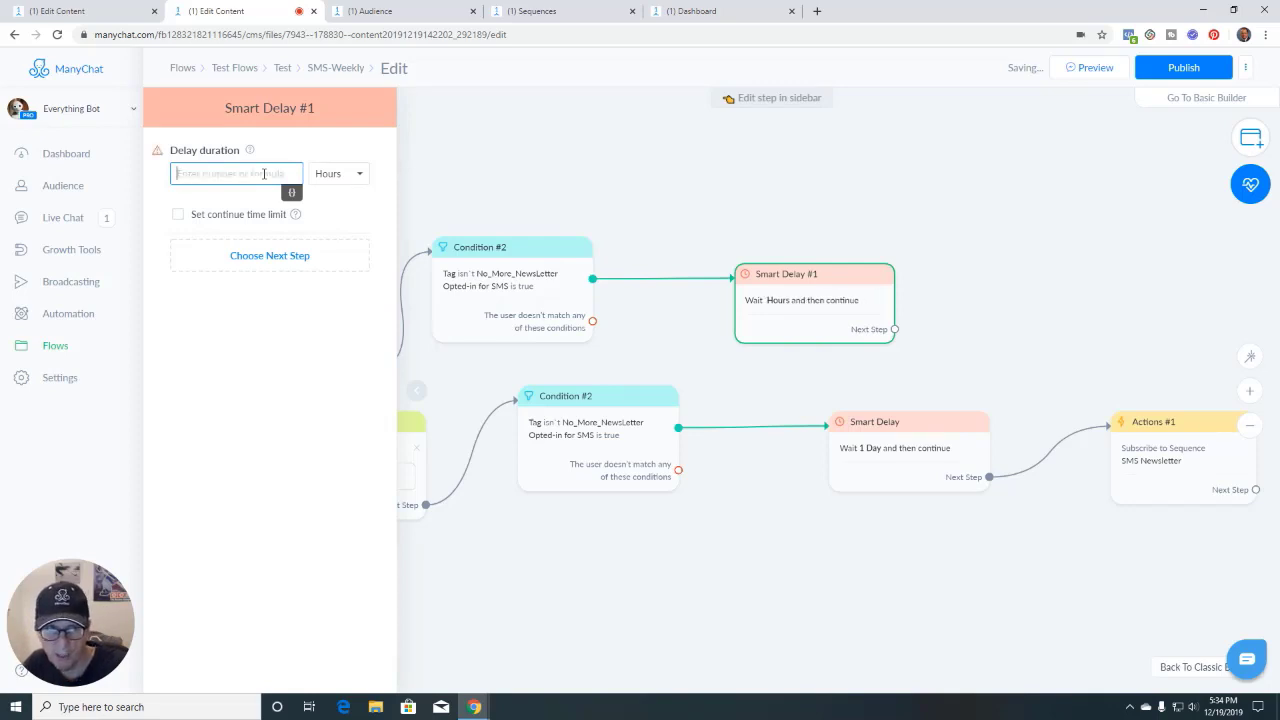
pyautogui.write('1')
pyautogui.click(338, 174)
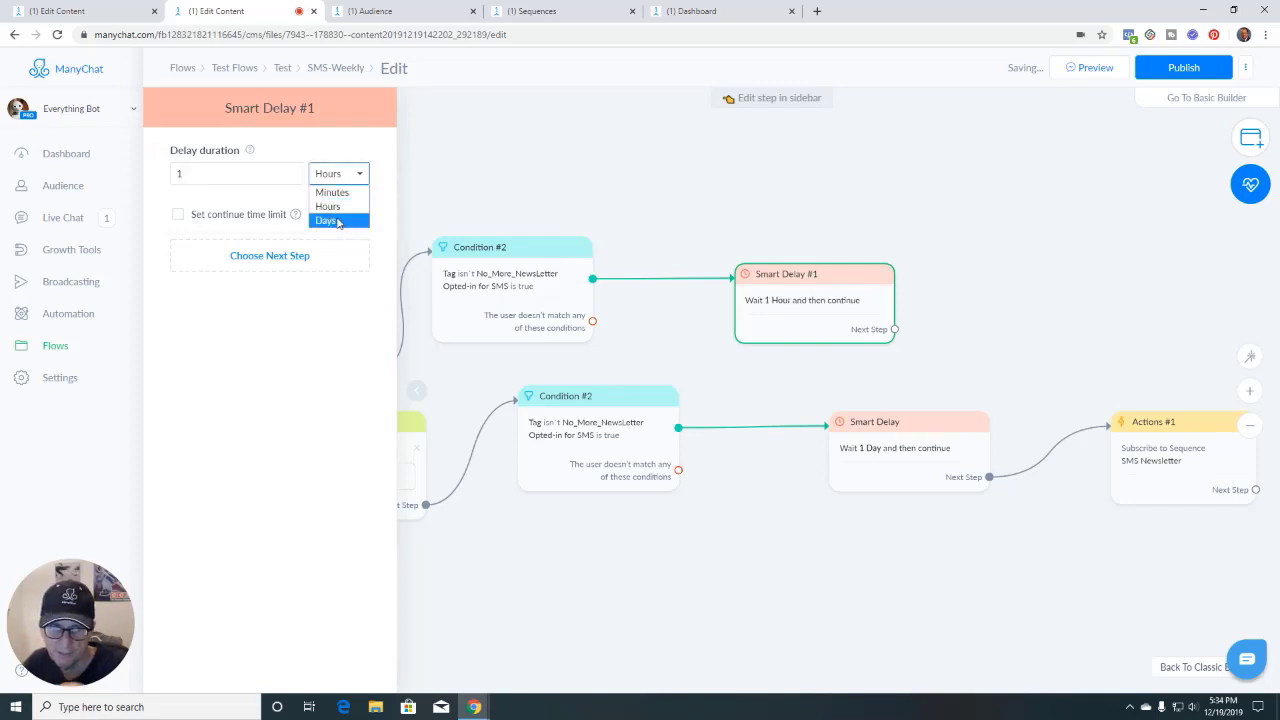
pyautogui.click(330, 220)
pyautogui.click(538, 184)
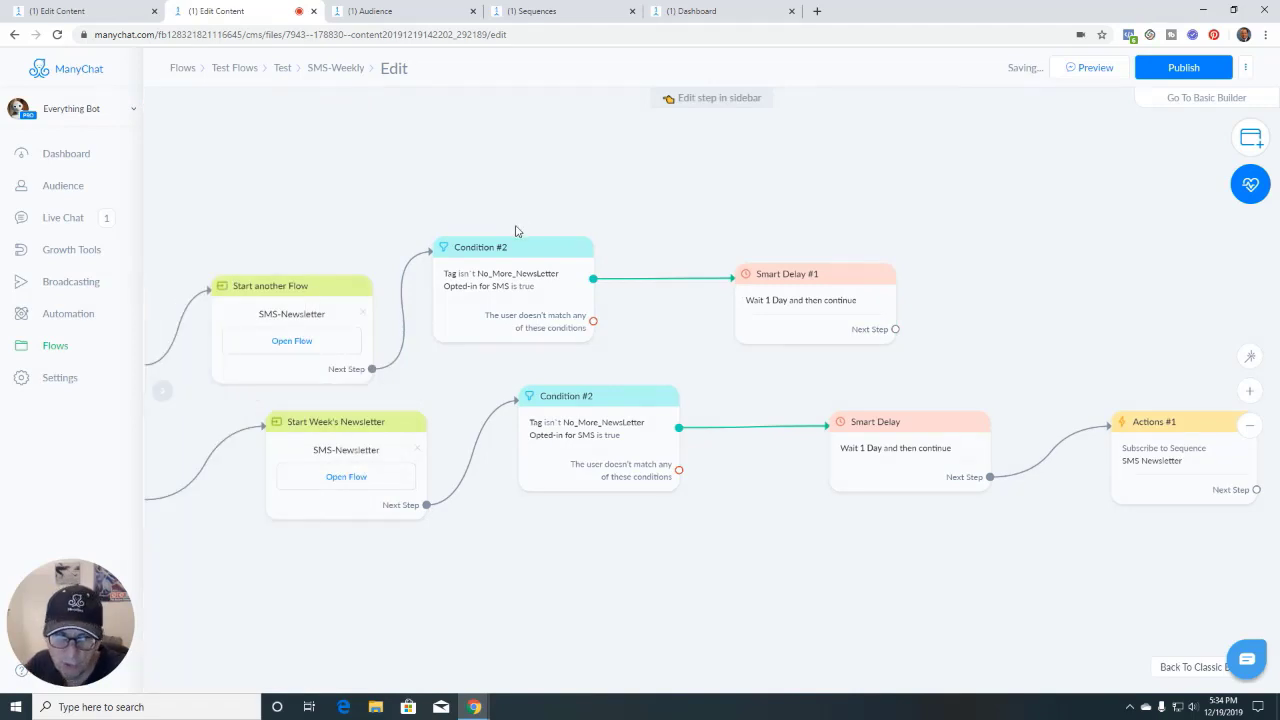
# Duplicate the Subscribe to Sequence step Actions #1, place the copy beside Smart Delay #1 and connect it as that delay's next step
pyautogui.hscroll(5, 880, 500)
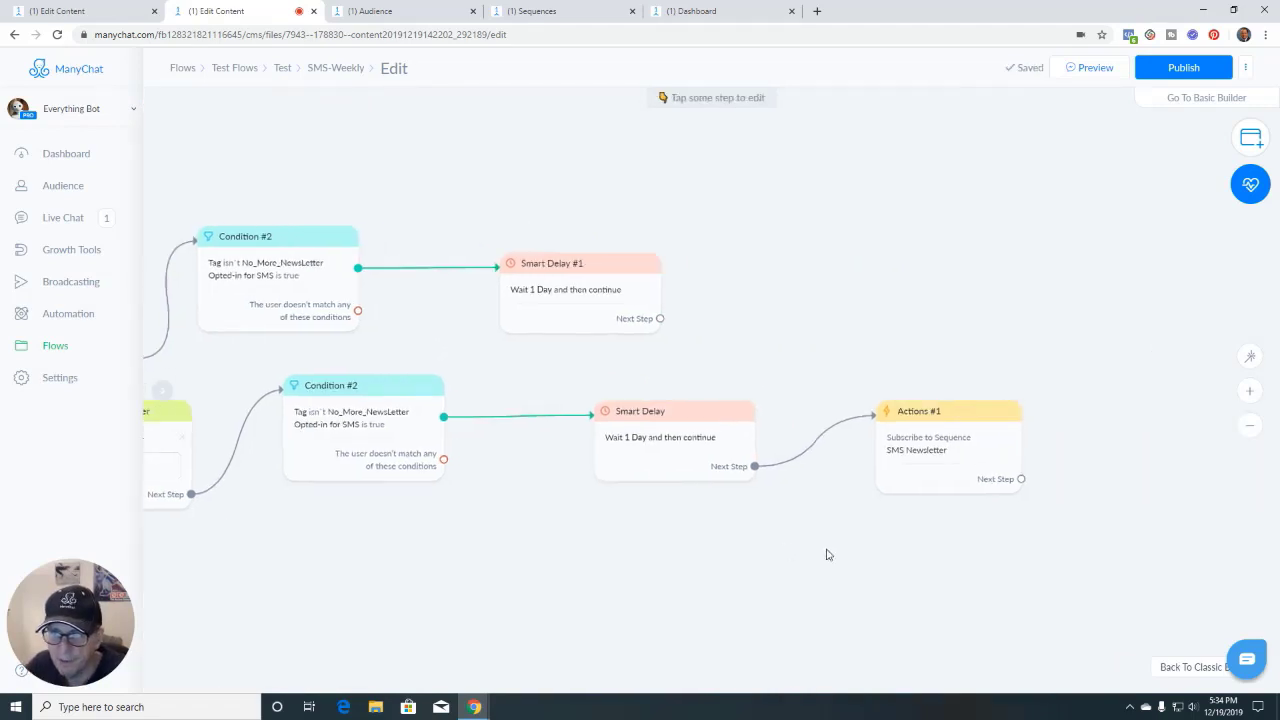
pyautogui.click(645, 320)
pyautogui.click(772, 325)
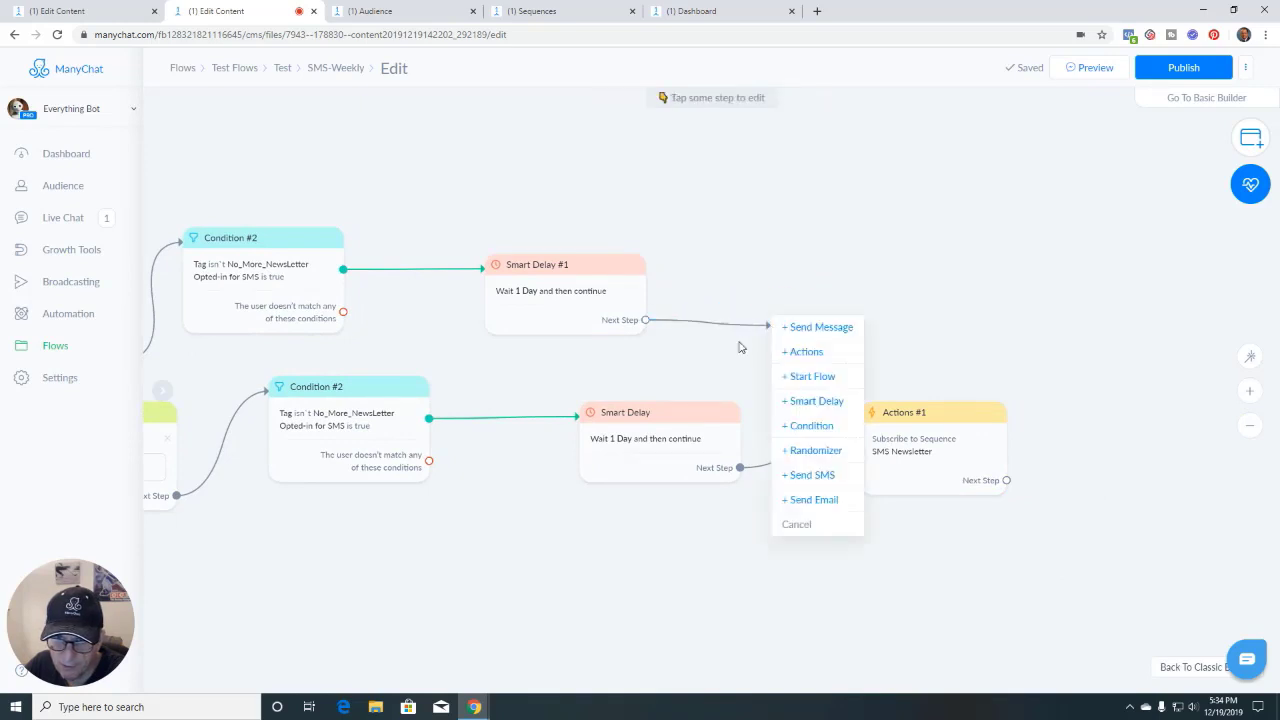
pyautogui.click(741, 351)
pyautogui.moveTo(877, 391); pyautogui.dragTo(788, 281)
pyautogui.click(645, 320)
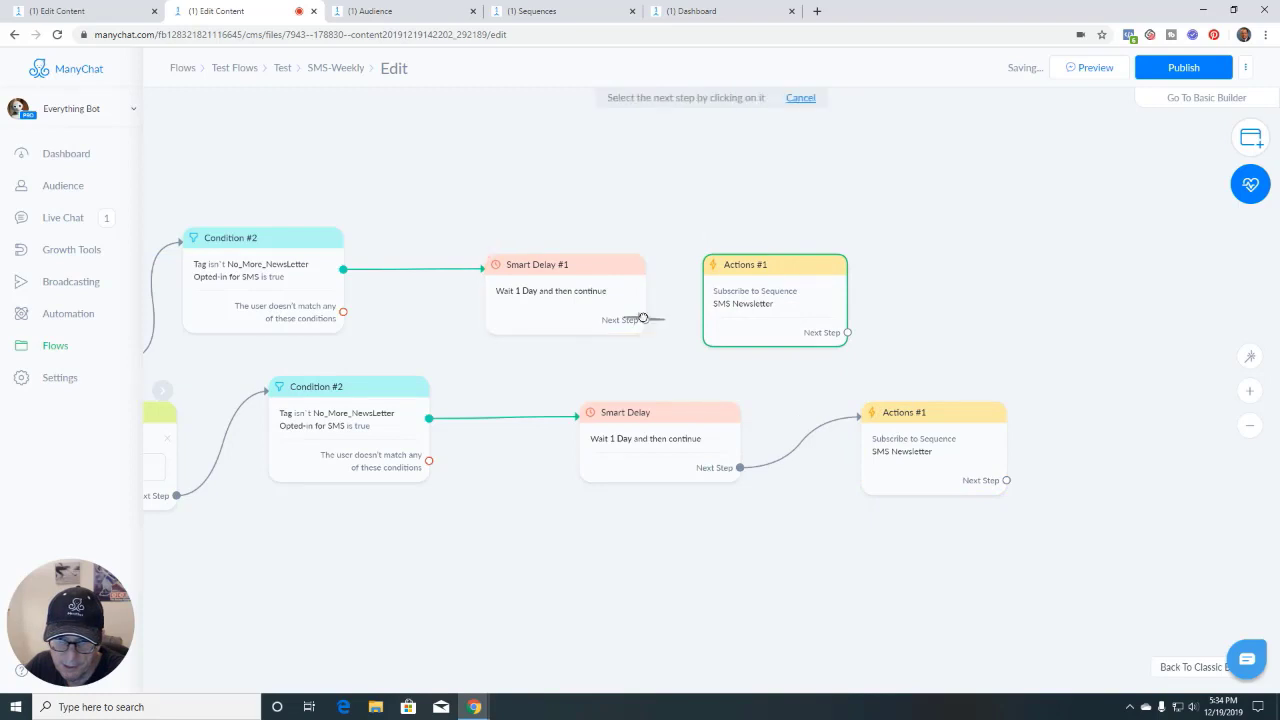
pyautogui.click(707, 275)
# Try adding a second Subscribe to Sequence action to the duplicated Actions #1 step, browse the available sequences, and remove the action
pyautogui.click(745, 296)
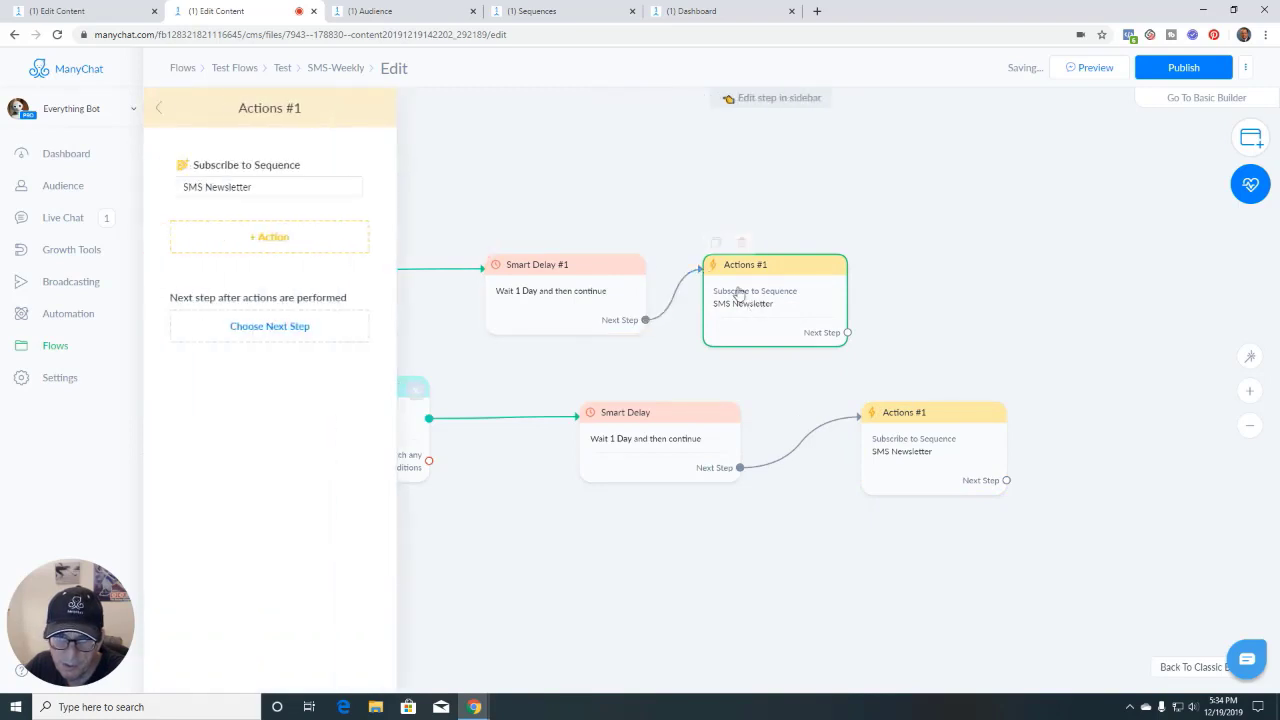
pyautogui.click(262, 189)
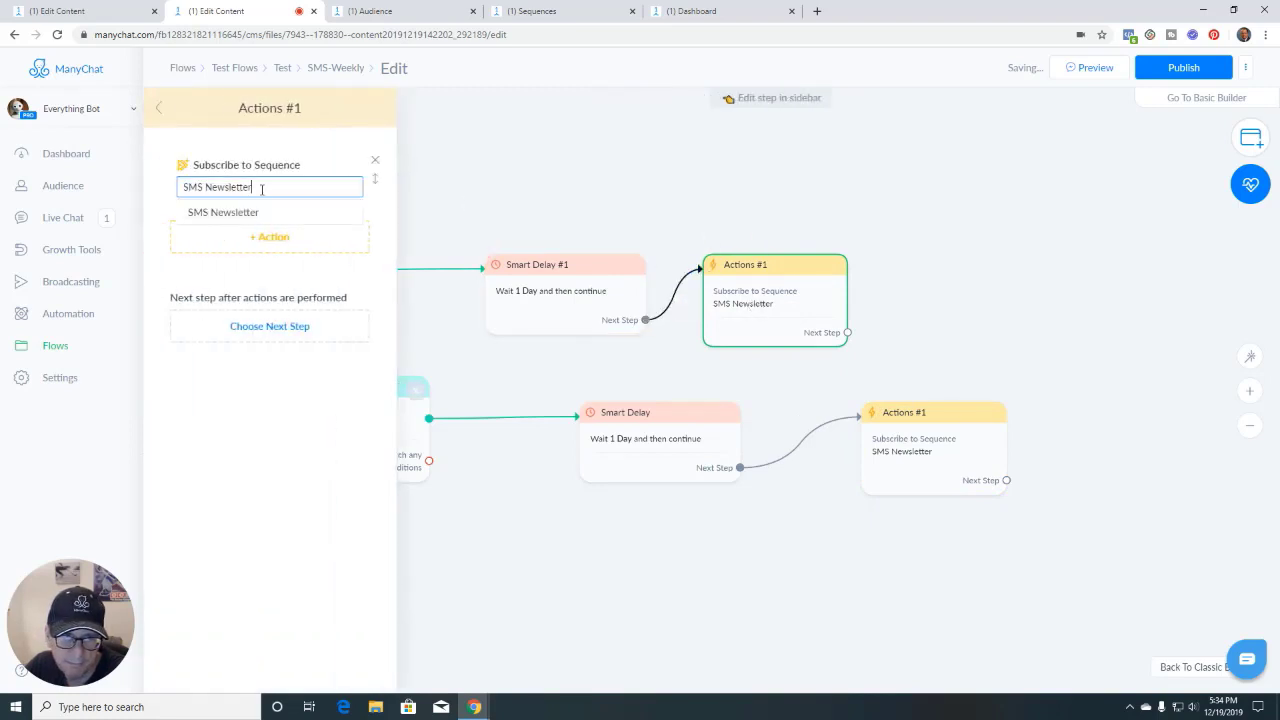
pyautogui.click(263, 244)
pyautogui.click(246, 365)
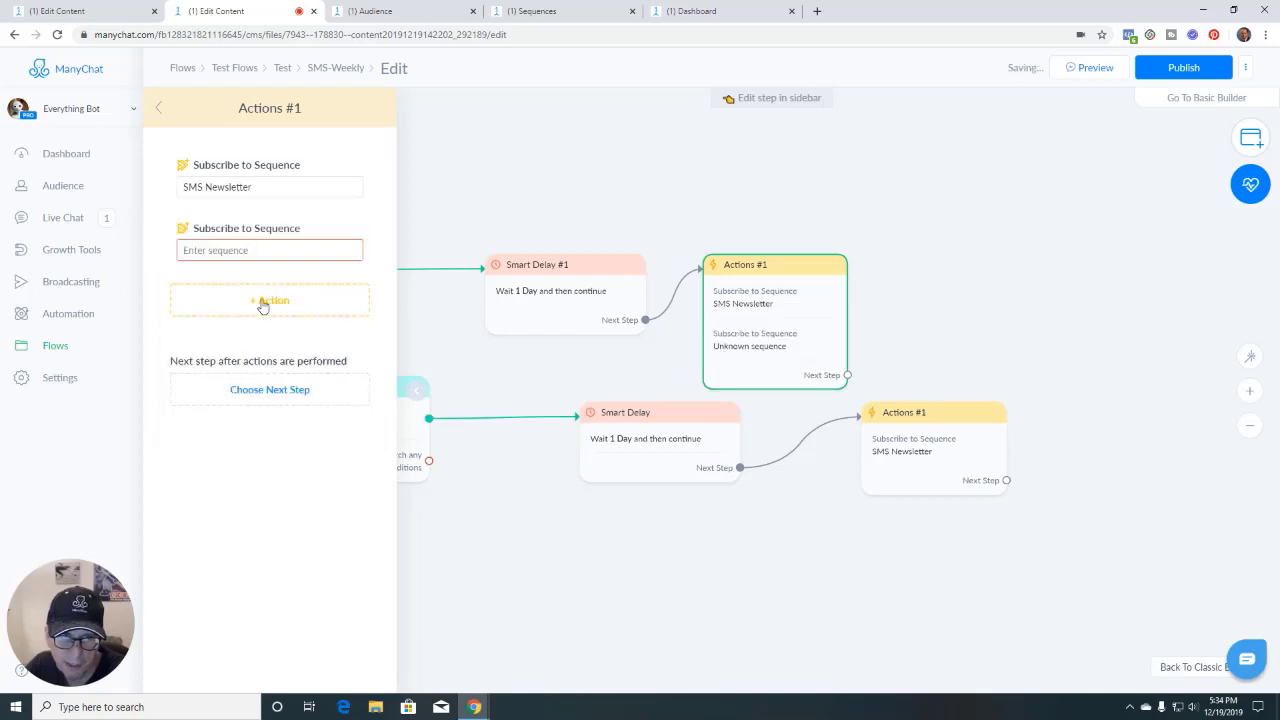
pyautogui.click(260, 252)
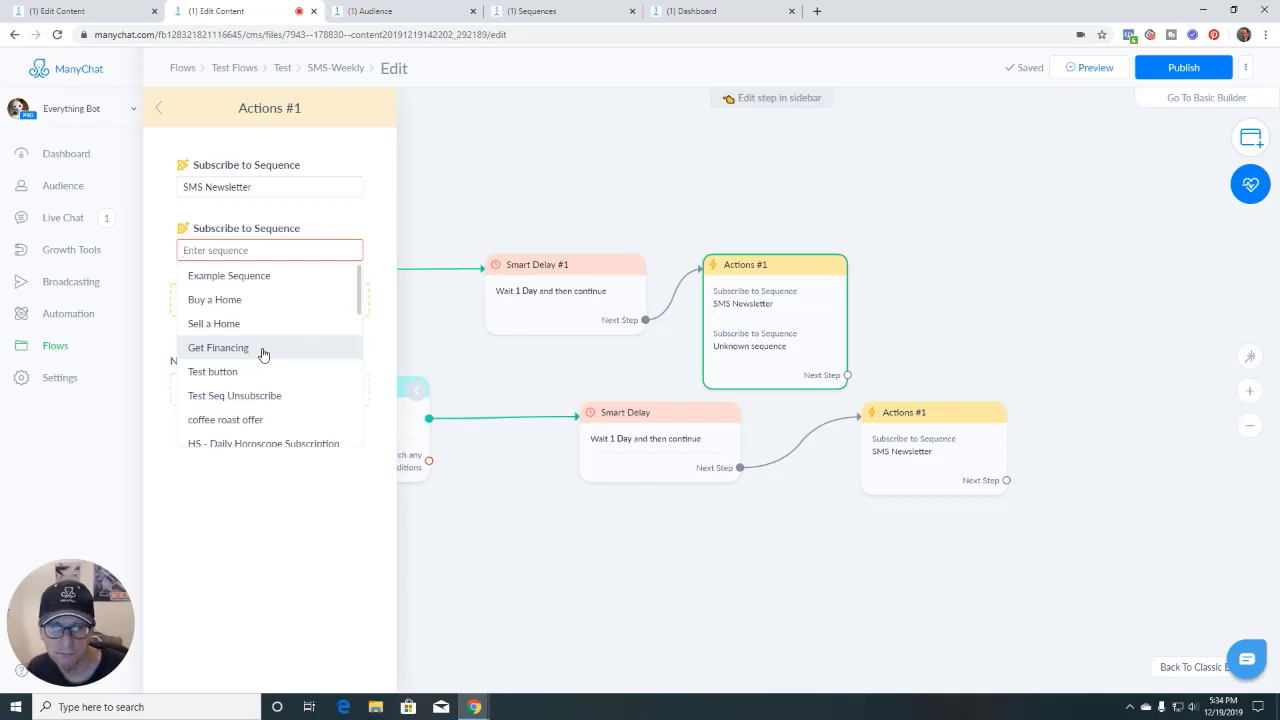
pyautogui.click(426, 392)
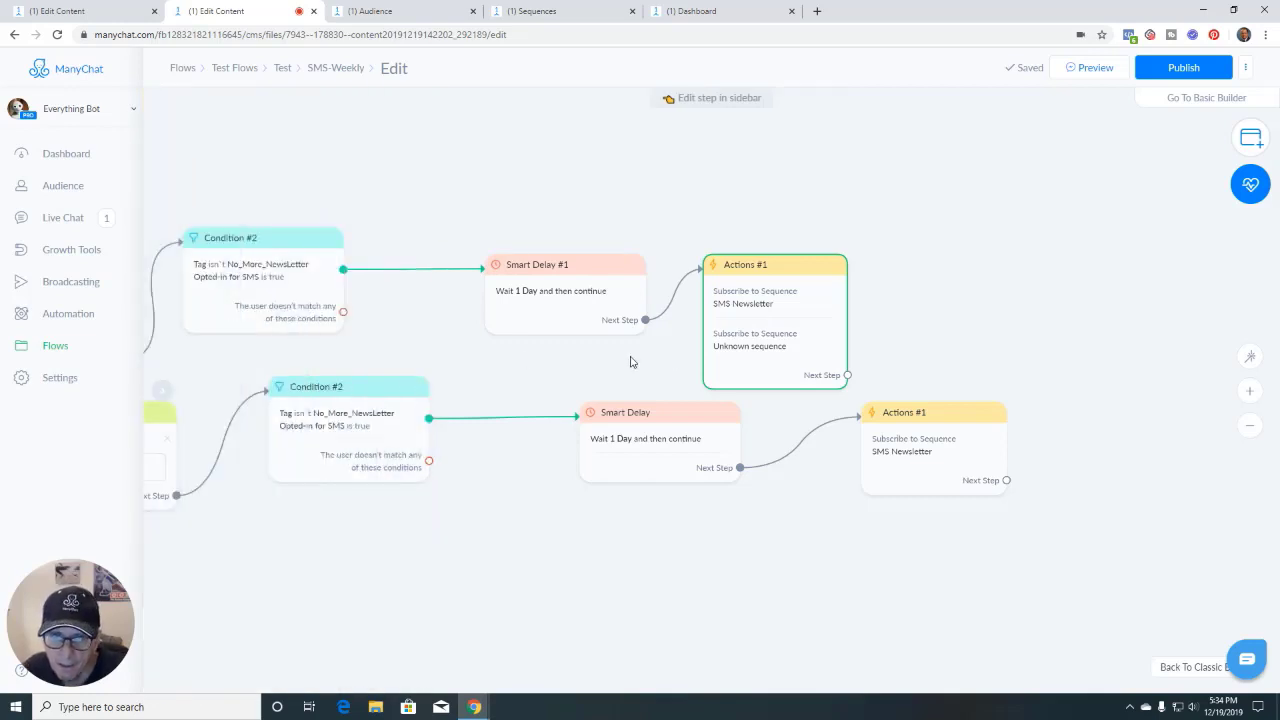
pyautogui.click(752, 356)
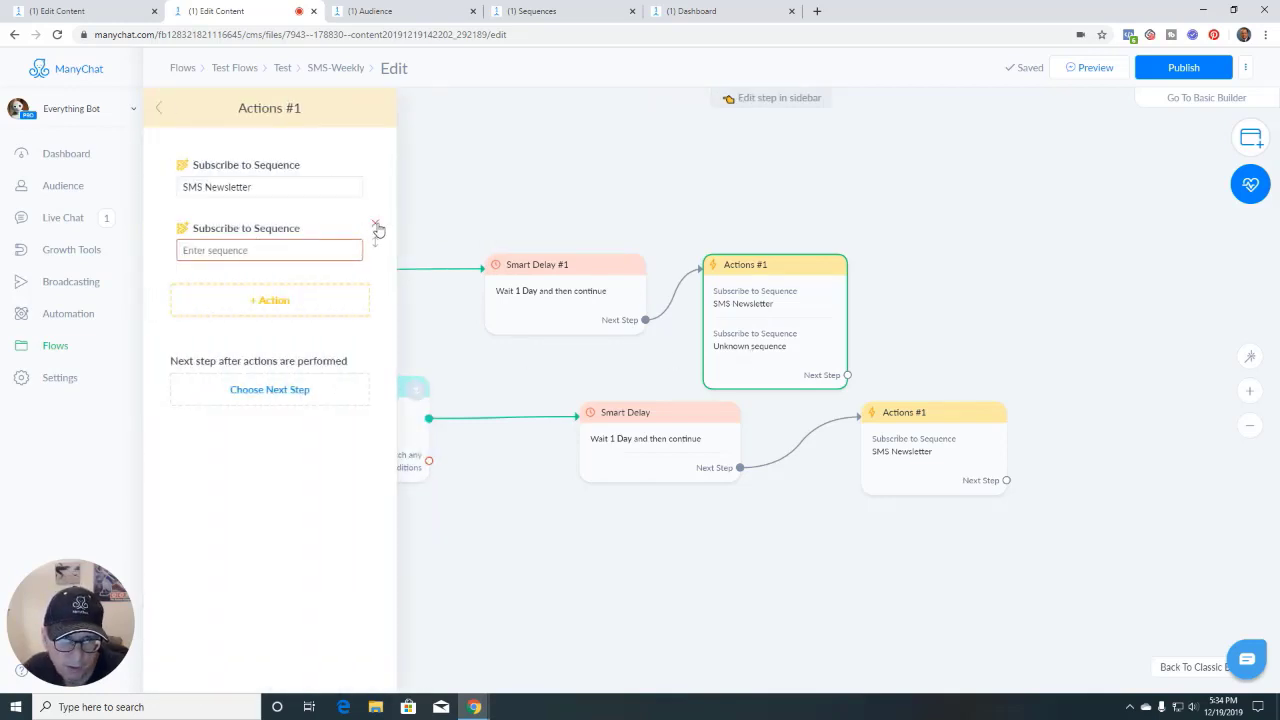
pyautogui.click(374, 227)
pyautogui.click(746, 117)
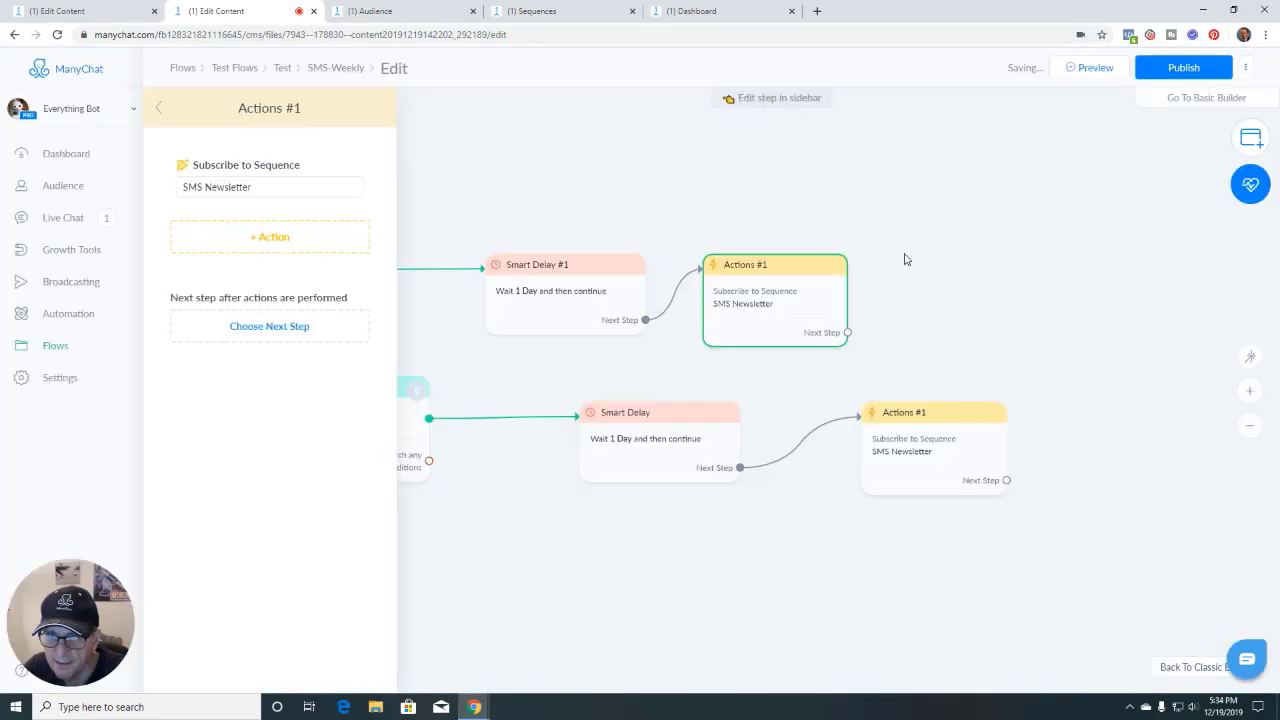
# Try to publish the SMS-Weekly flow, and remove the empty If not condition from the Condition #2 leading to Send SMS #1
pyautogui.scroll(-2, 907, 329)
pyautogui.moveTo(843, 386); pyautogui.dragTo(929, 371)
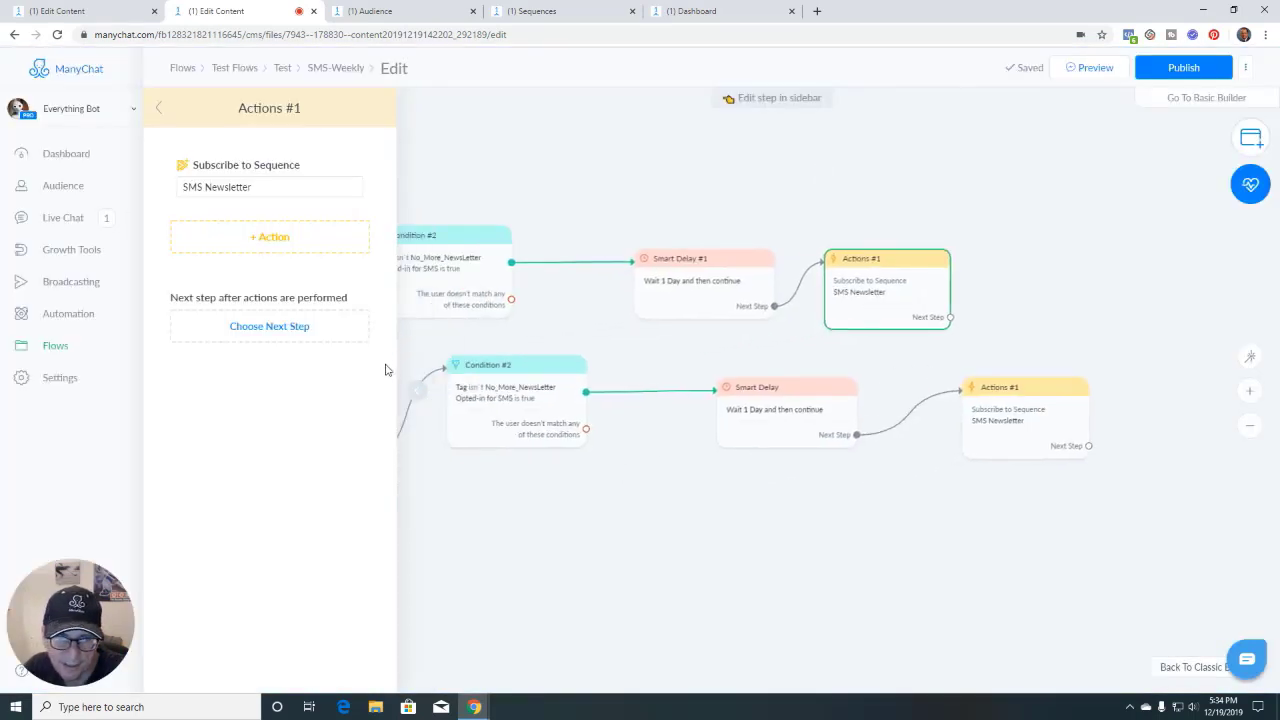
pyautogui.click(420, 399)
pyautogui.moveTo(537, 131); pyautogui.dragTo(677, 200)
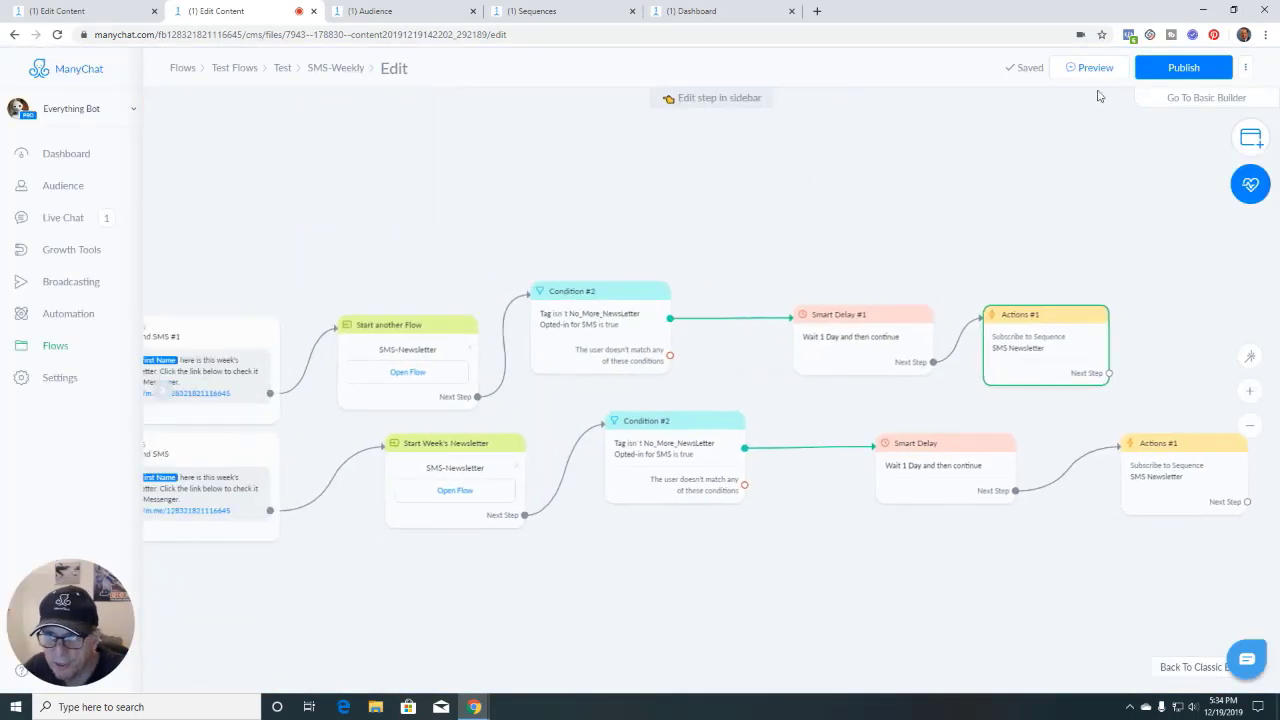
pyautogui.click(1180, 68)
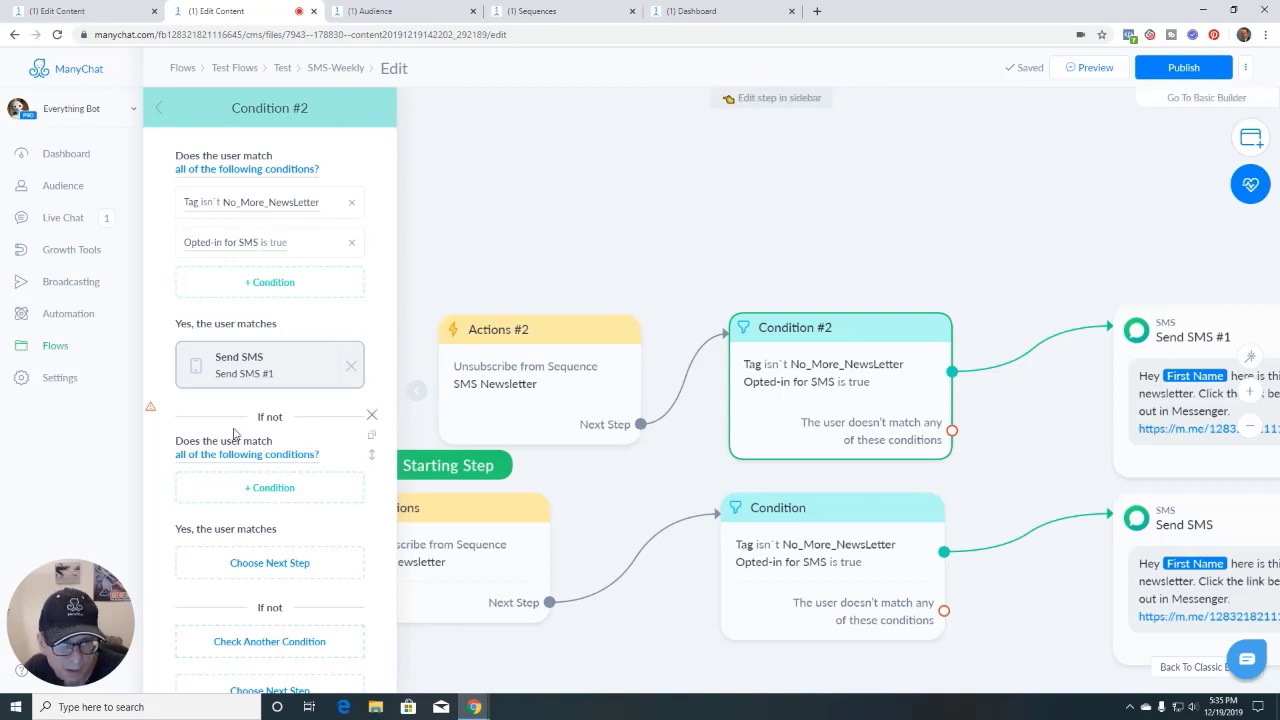
pyautogui.click(371, 415)
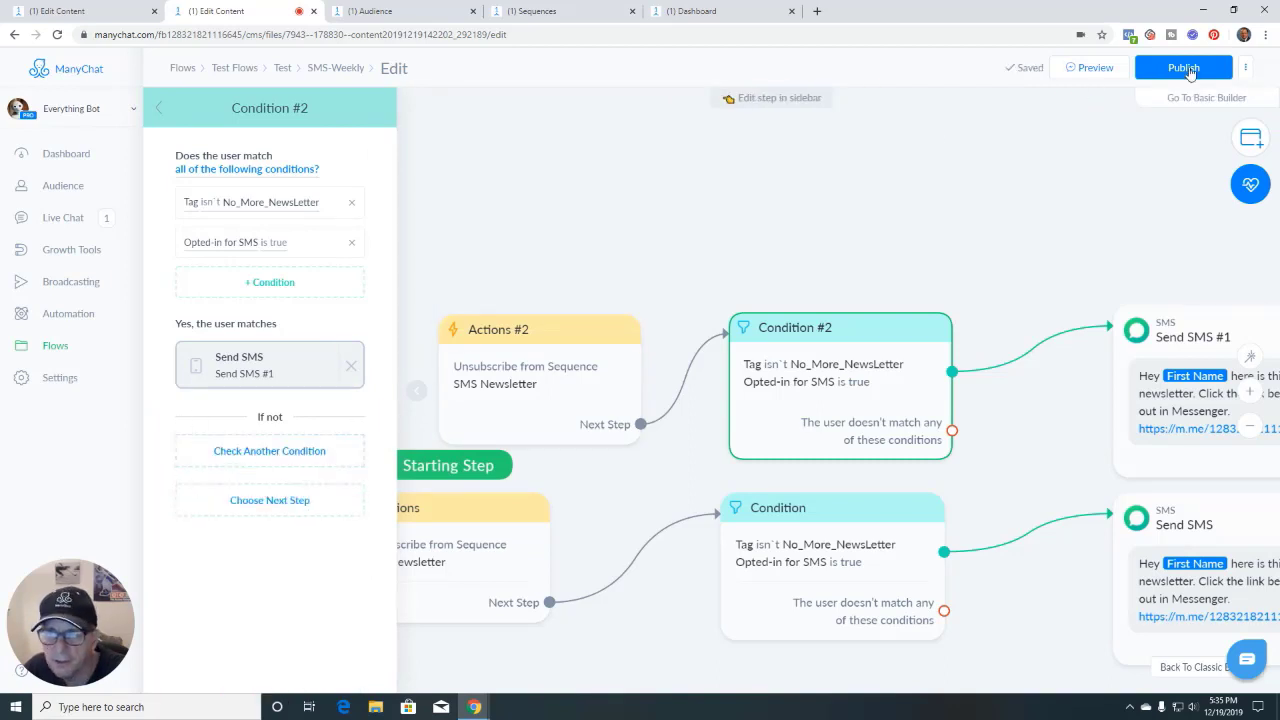
# Remove the empty If not condition from both Condition #2 steps that lead to the Smart Delays, and publish the SMS-Weekly flow
pyautogui.click(1186, 68)
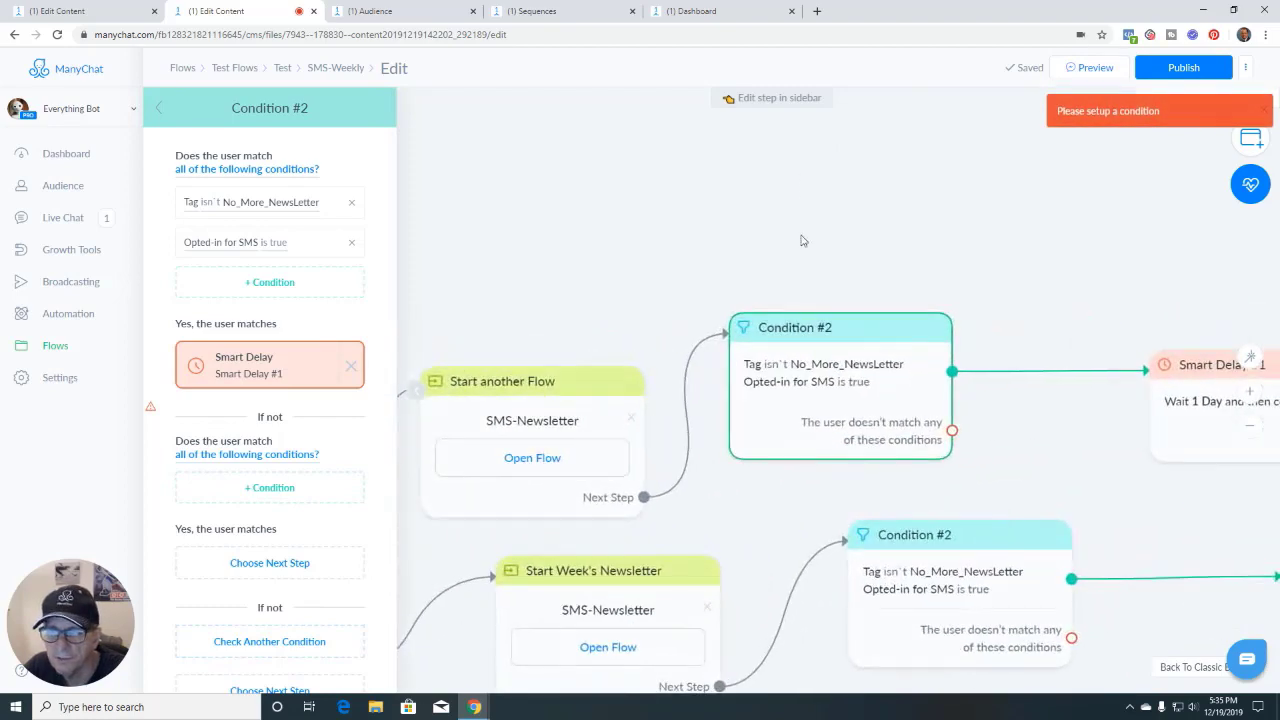
pyautogui.moveTo(363, 470)
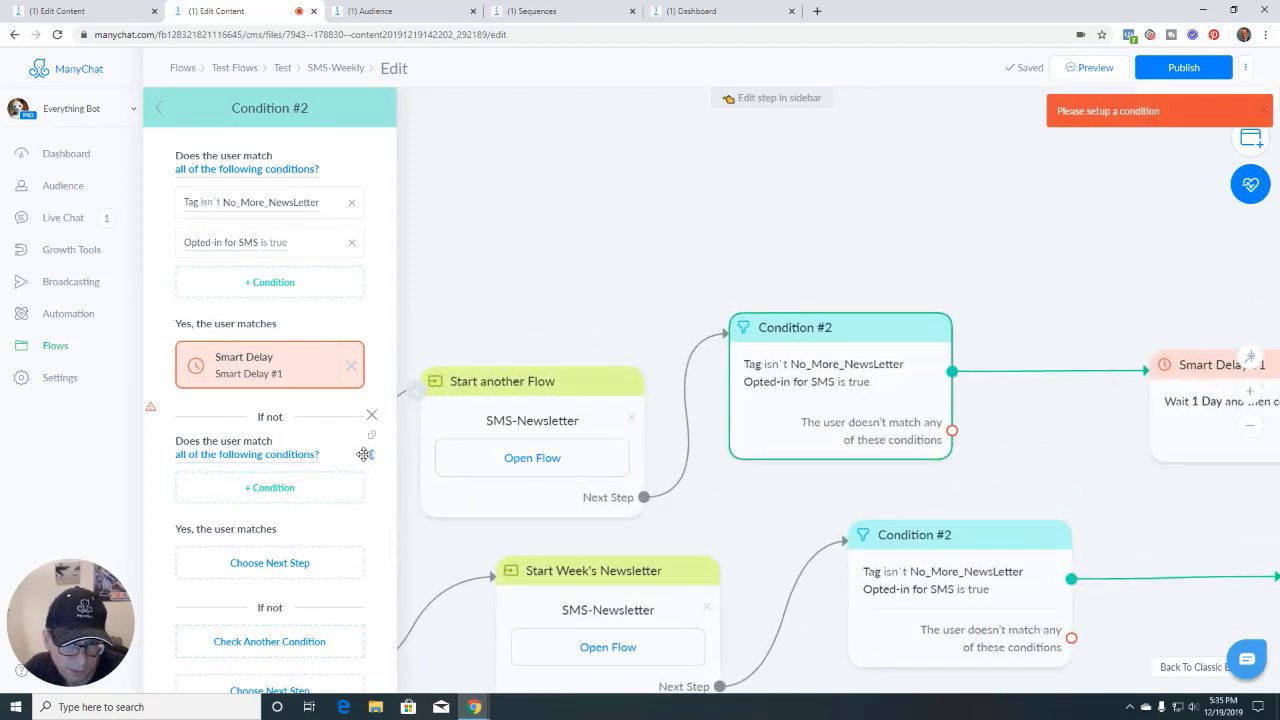
pyautogui.click(371, 415)
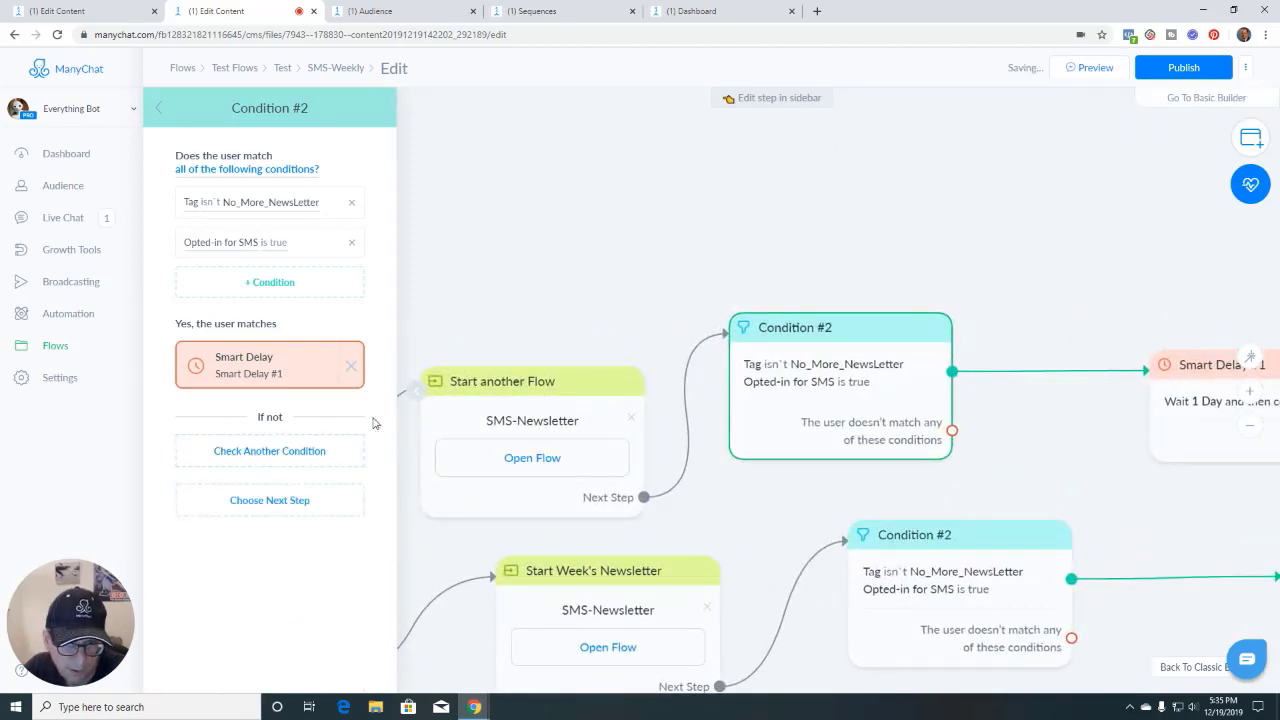
pyautogui.click(929, 609)
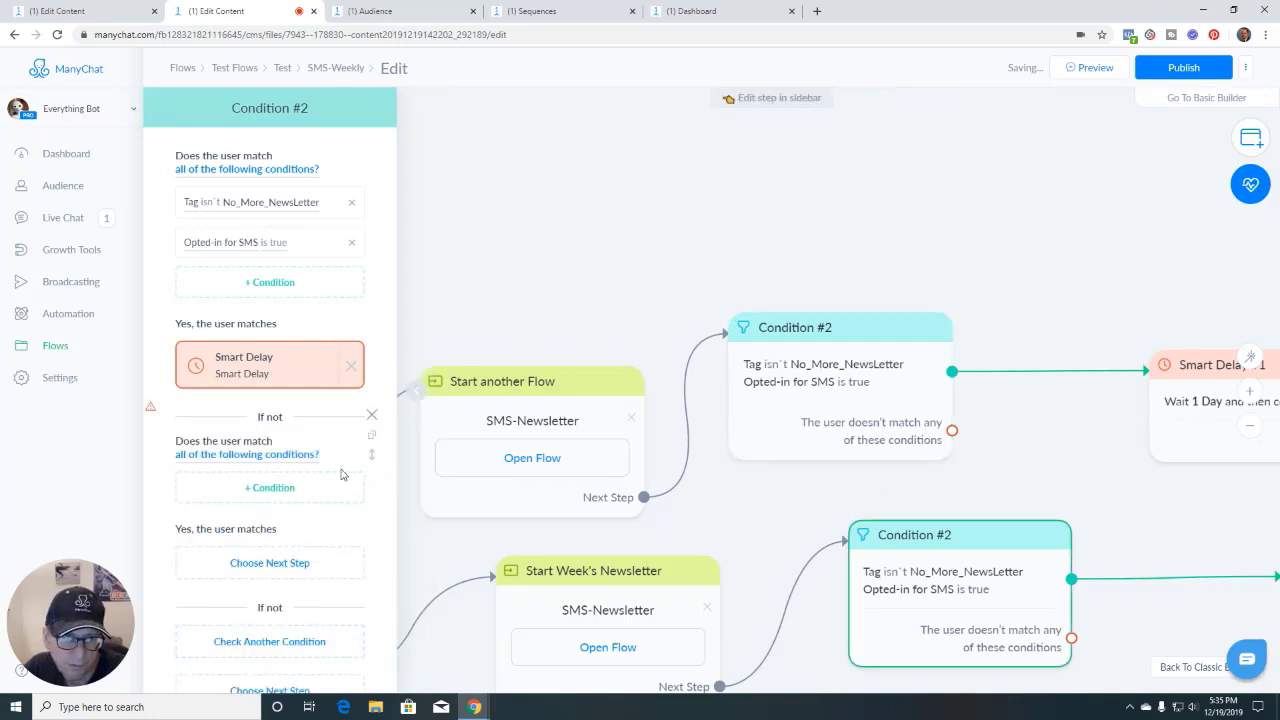
pyautogui.click(371, 415)
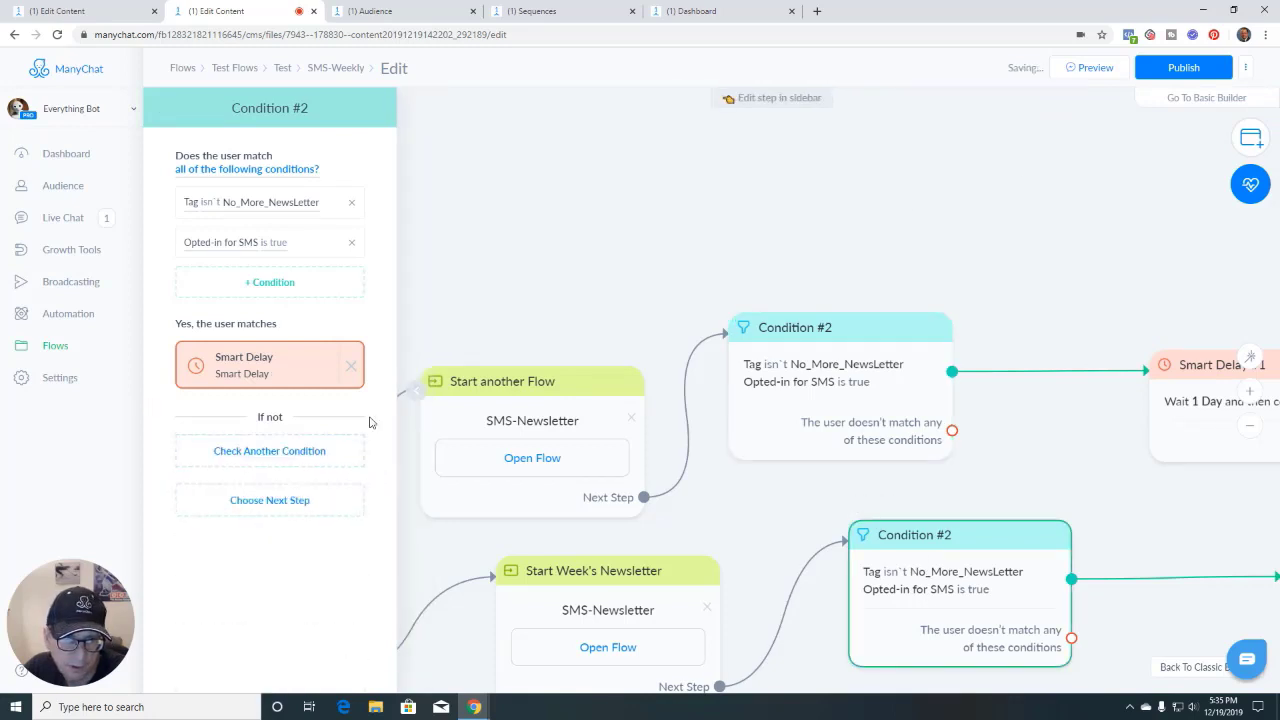
pyautogui.click(1178, 68)
pyautogui.scroll(-2, 840, 237)
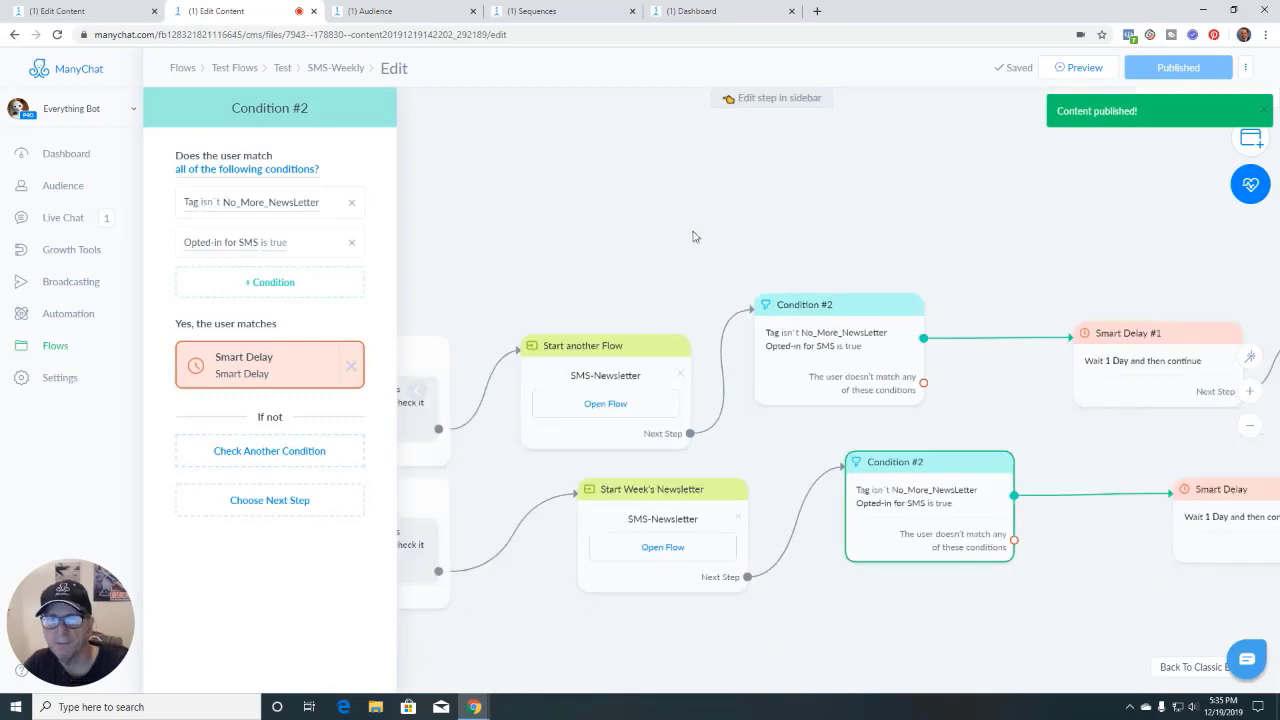
# Review the Weekly Newsletter message and its button connections in the SMS-Newsletter flow, and go to the Sequences list
pyautogui.moveTo(602, 207); pyautogui.dragTo(735, 205)
pyautogui.hotkey('ctrl', 'shift', 'Tab')
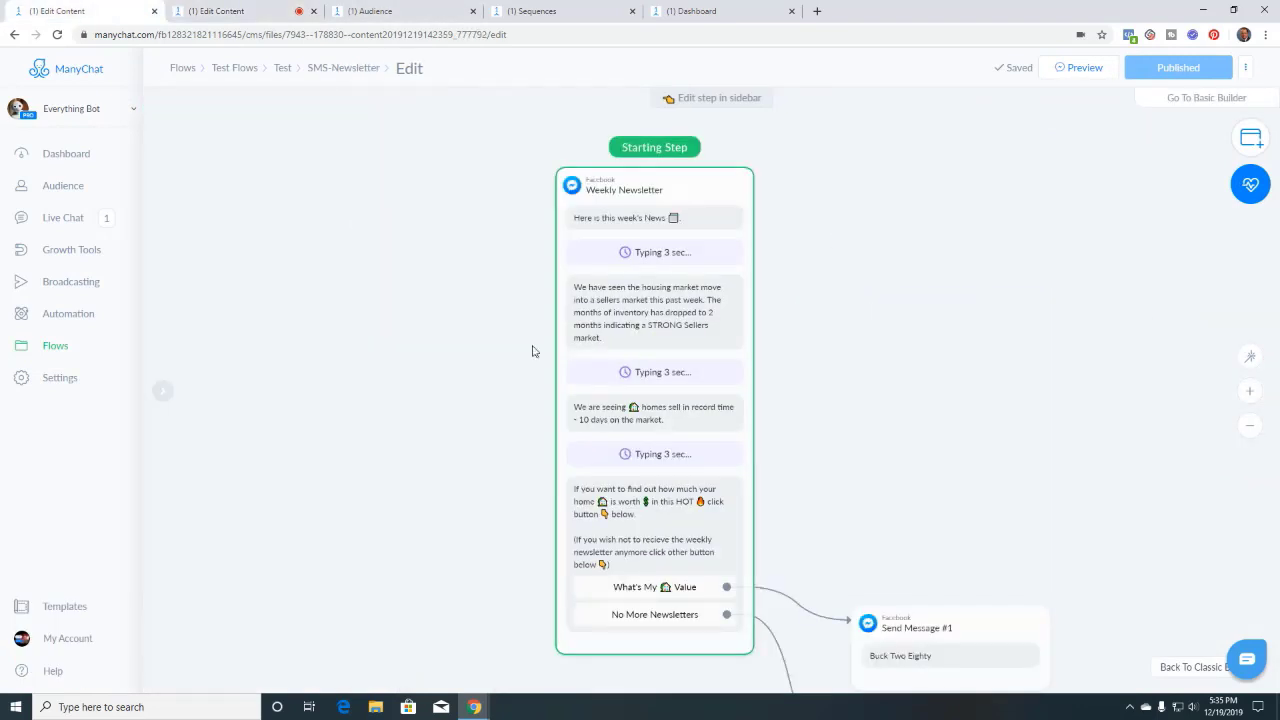
pyautogui.scroll(-1, 837, 474)
pyautogui.moveTo(837, 474); pyautogui.dragTo(826, 428)
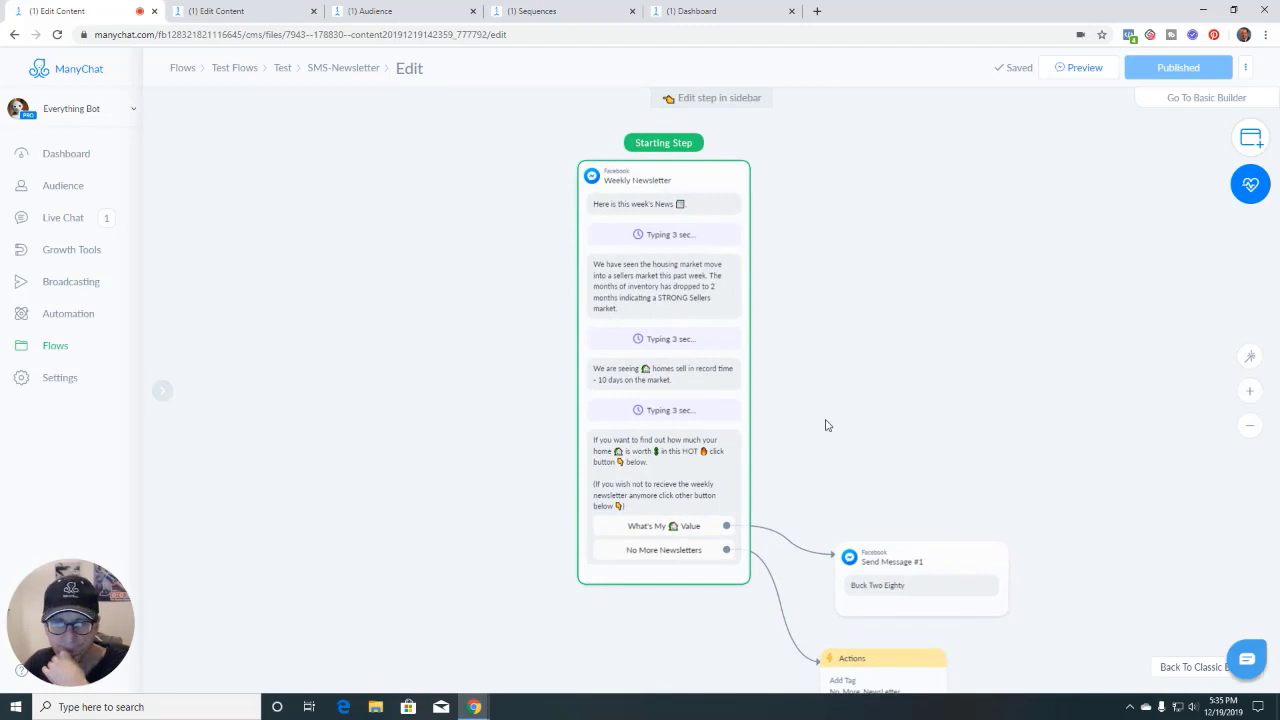
pyautogui.click(540, 11)
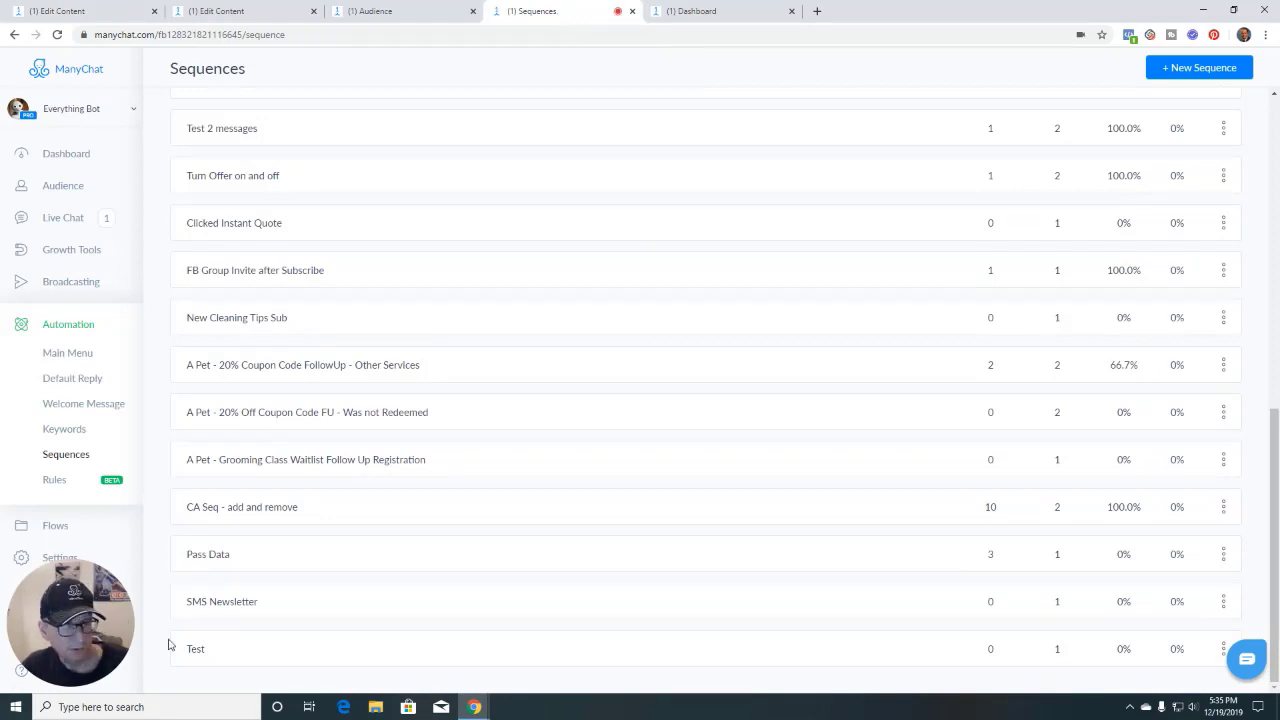
# Switch to the Windows Connect app to mirror the phone's screen on the computer
pyautogui.click(166, 708)
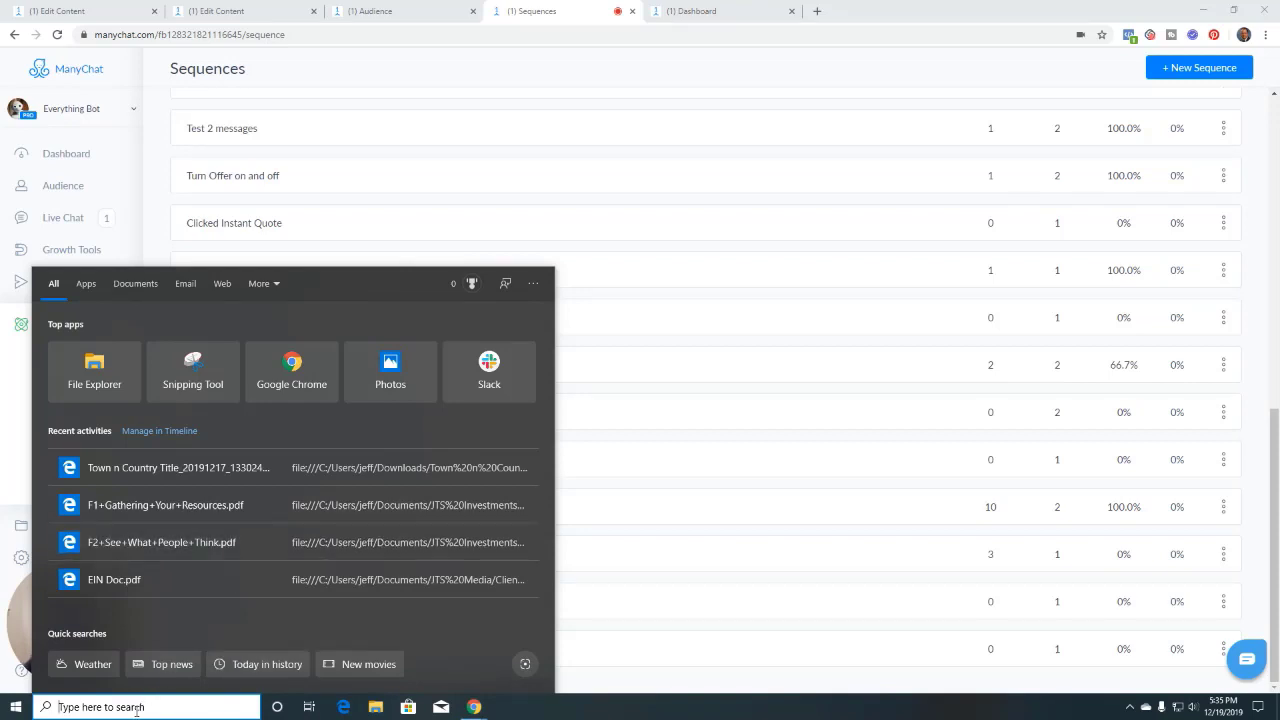
pyautogui.write('connect')
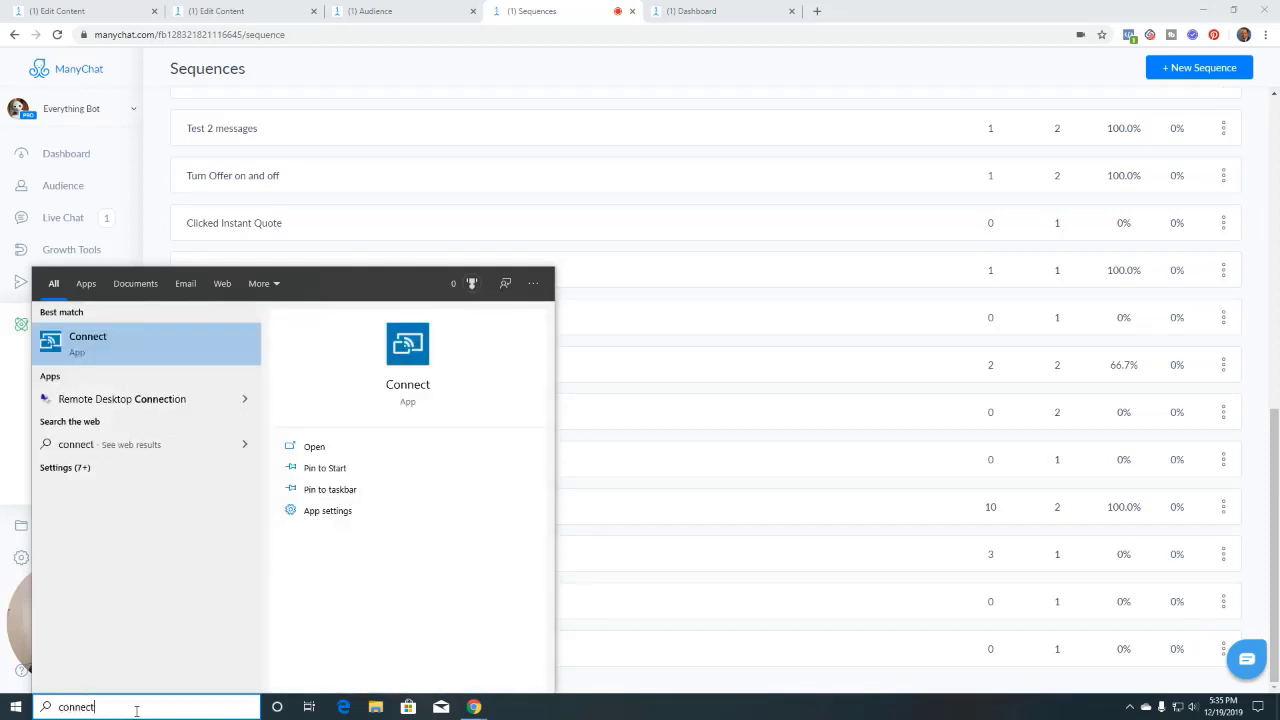
pyautogui.click(114, 345)
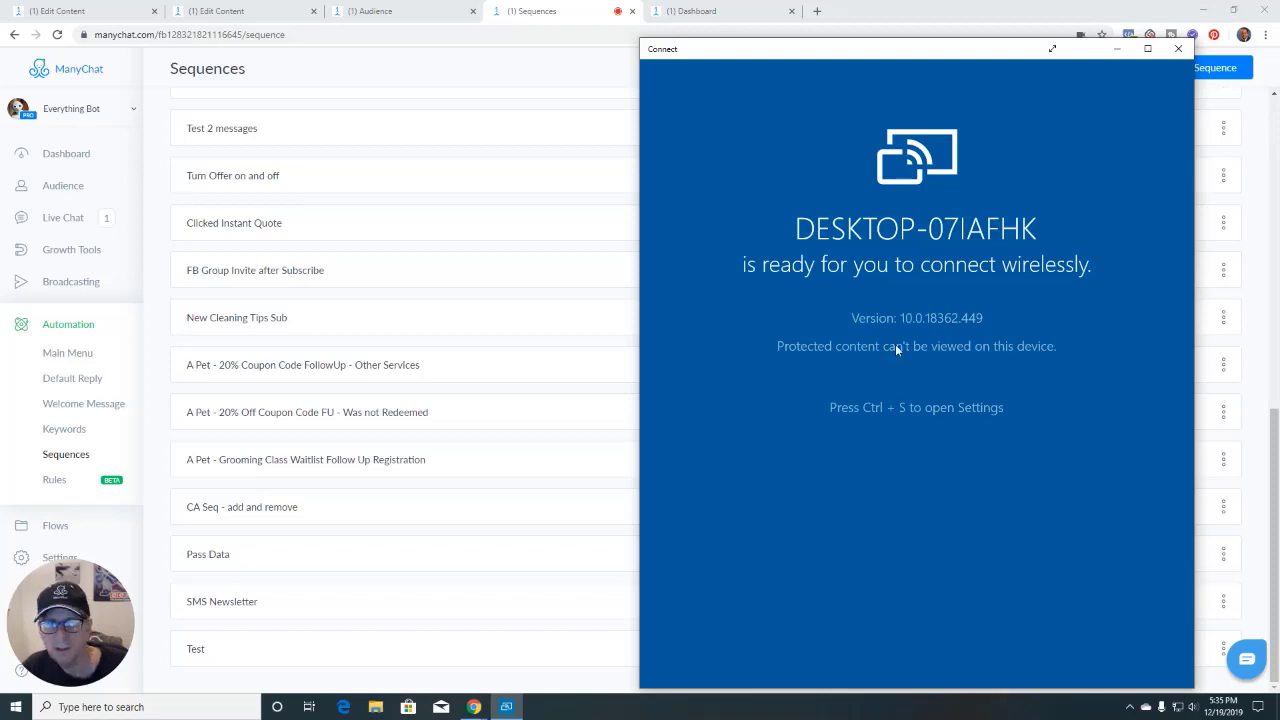
pyautogui.click(125, 706)
pyautogui.write('conne')
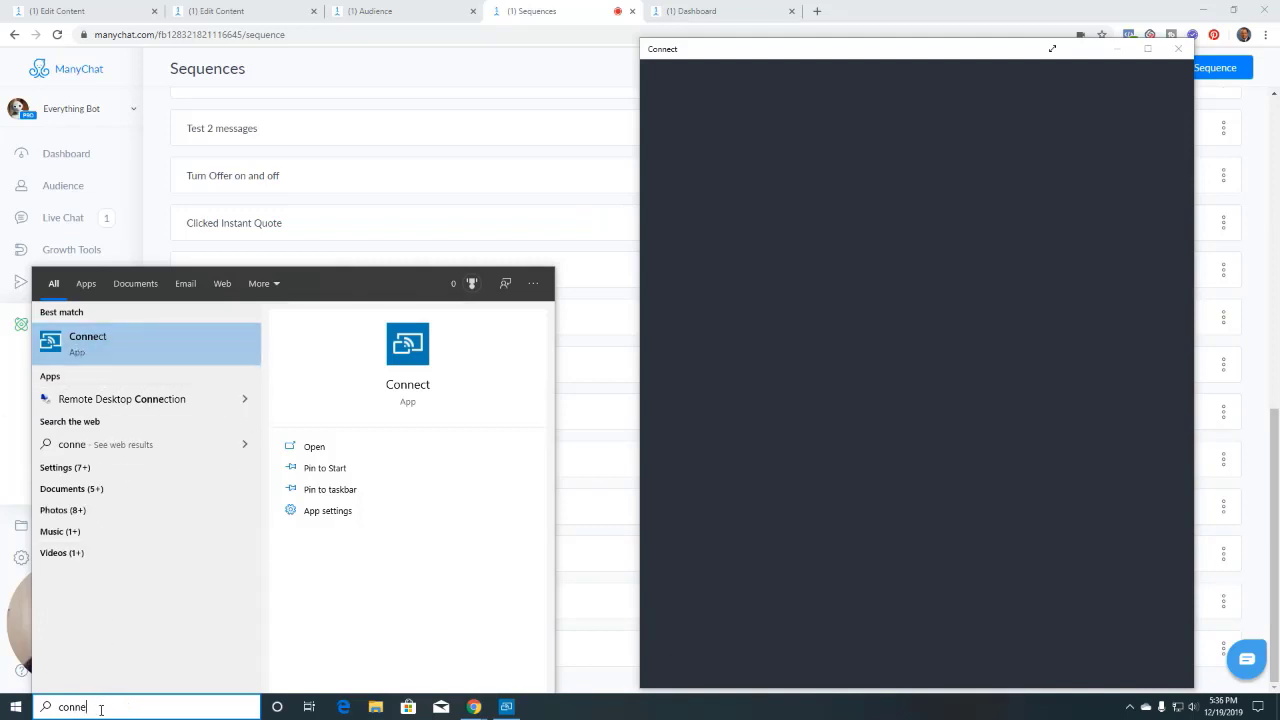
pyautogui.press('BackSpace')
pyautogui.press('BackSpace')
pyautogui.press('BackSpace')
pyautogui.press('BackSpace')
pyautogui.press('BackSpace')
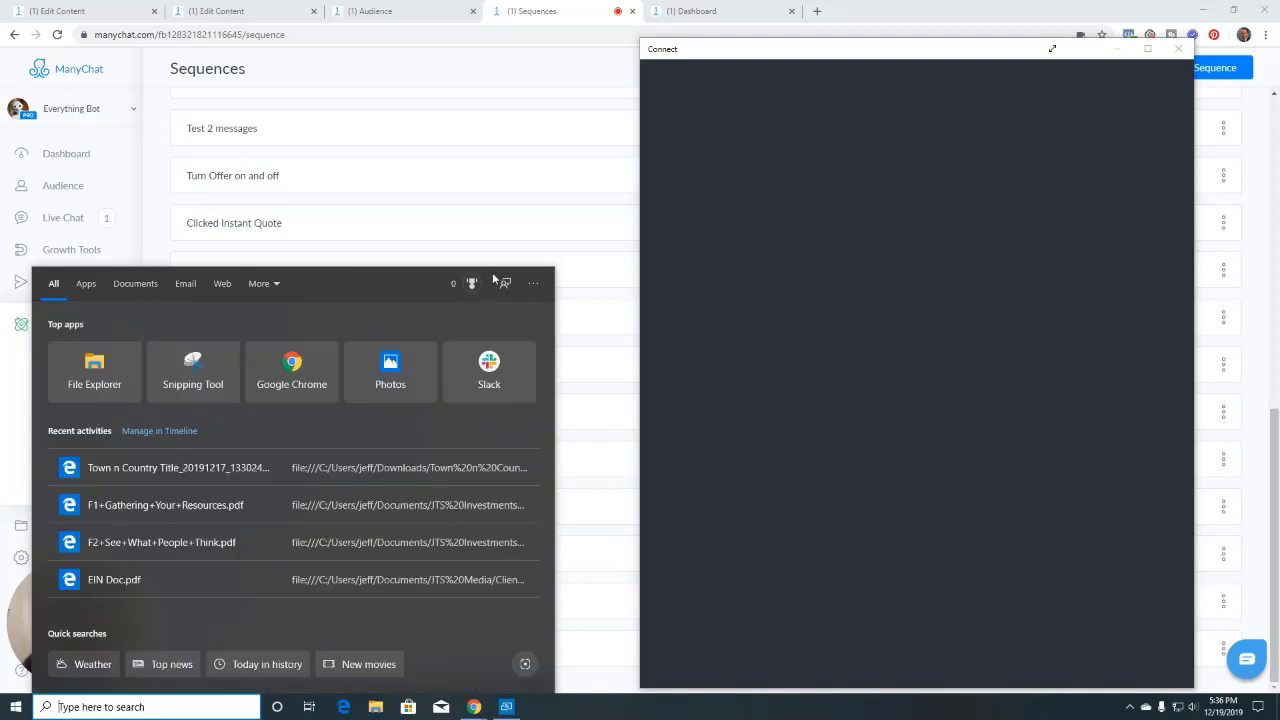
pyautogui.click(804, 57)
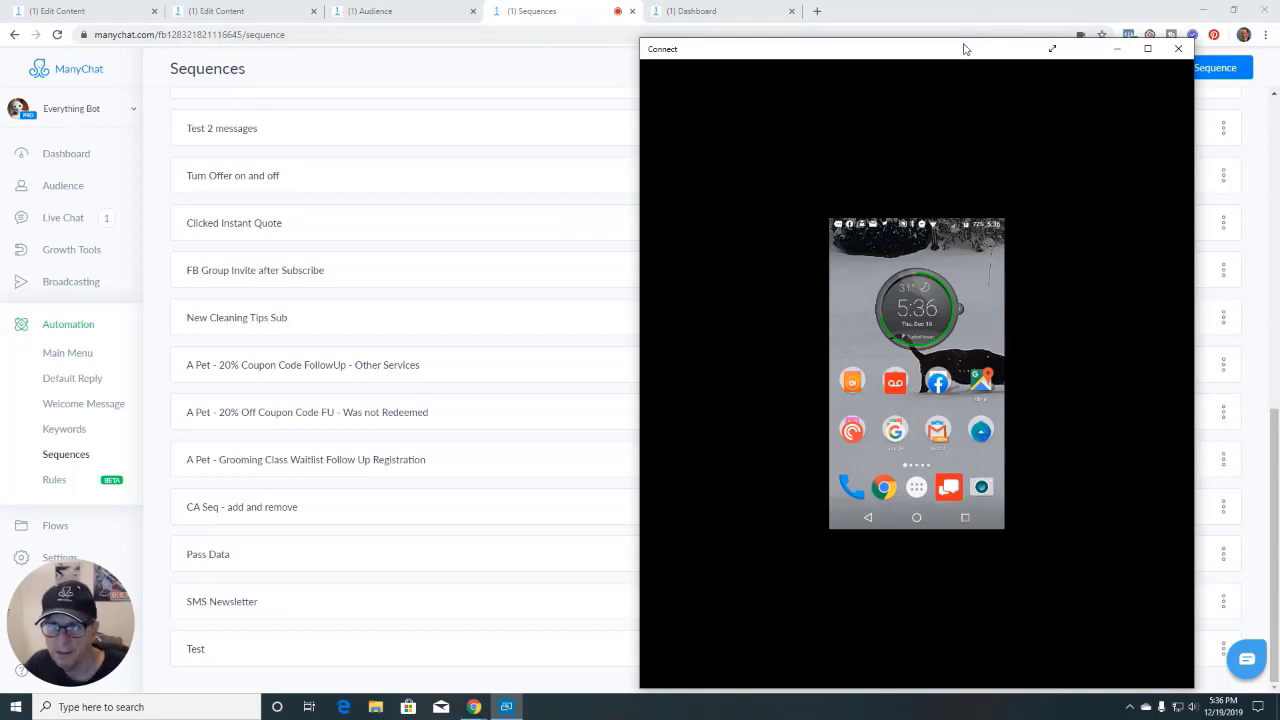
# Restore the browser window to a smaller size, narrow the Connect window and arrange both windows side by side
pyautogui.click(1233, 9)
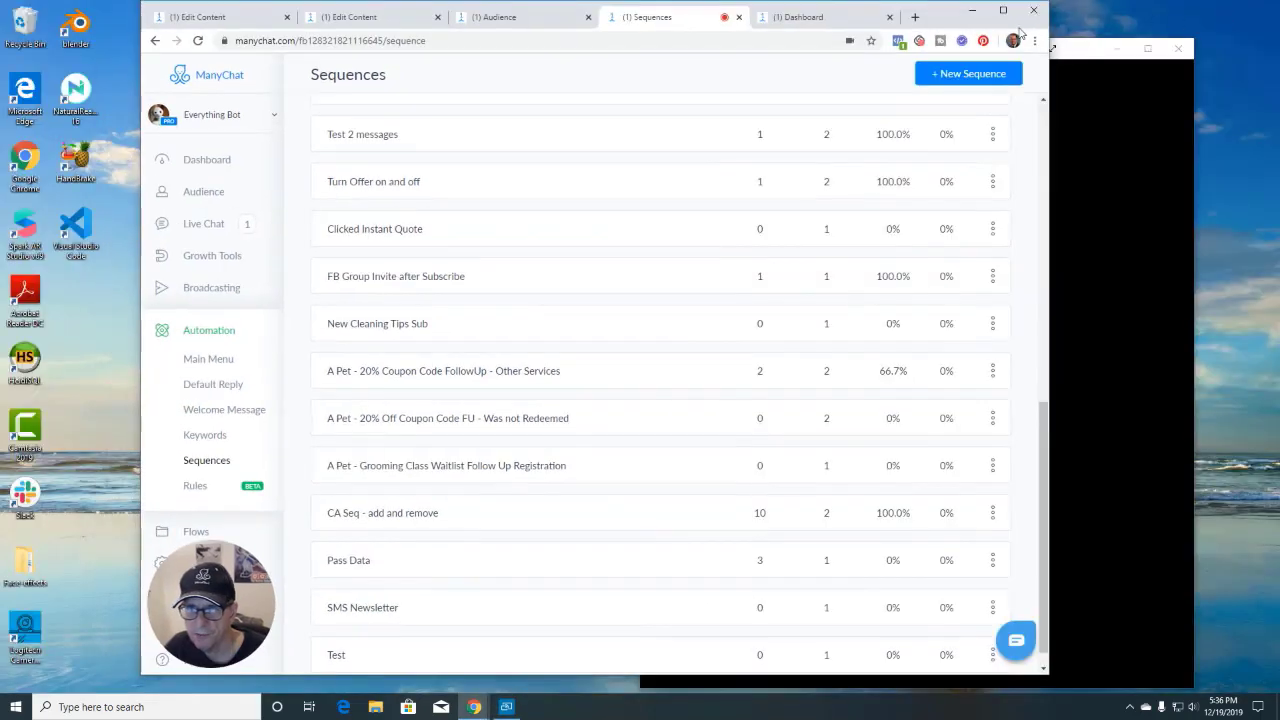
pyautogui.moveTo(934, 16); pyautogui.dragTo(797, 36)
pyautogui.moveTo(955, 52)
pyautogui.mouseDown()
pyautogui.moveTo(1065, 42)
pyautogui.moveTo(960, 40)
pyautogui.mouseUp()
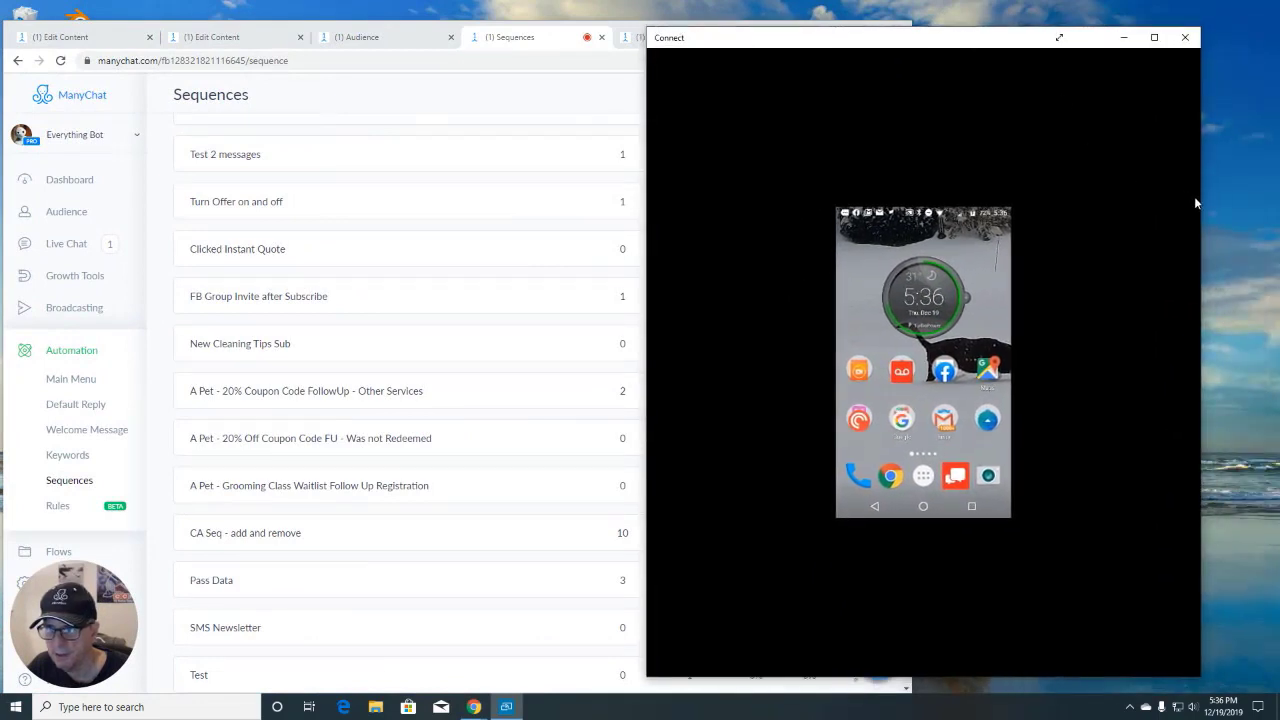
pyautogui.moveTo(1202, 197); pyautogui.dragTo(1131, 197)
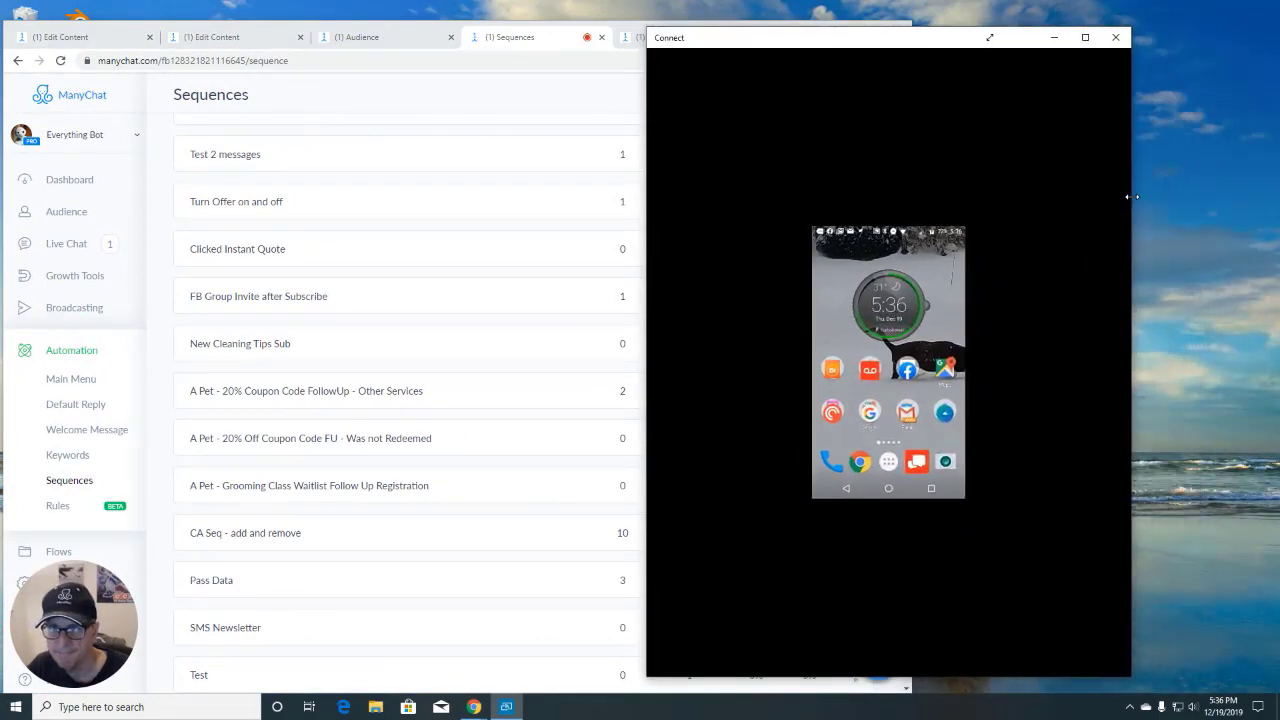
pyautogui.moveTo(941, 44); pyautogui.dragTo(1202, 54)
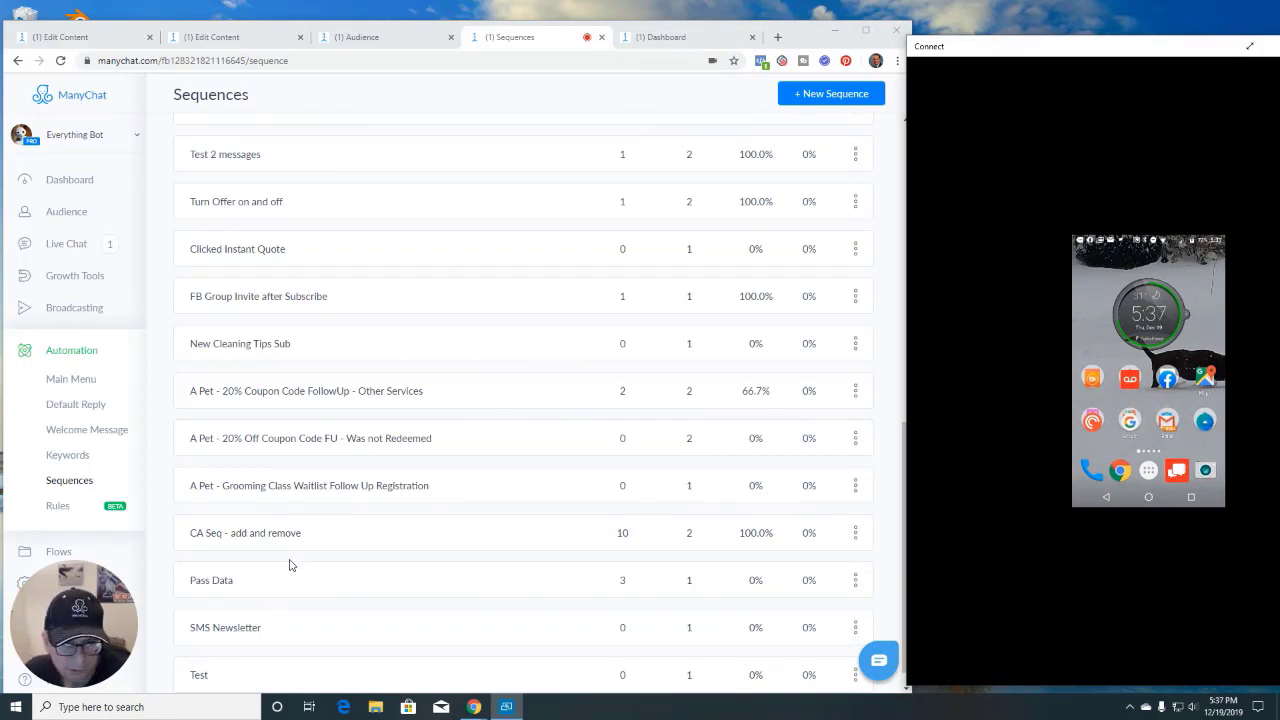
# Check the message and schedule in the SMS Newsletter sequence, and return to the Sequences list
pyautogui.scroll(-1, 323, 537)
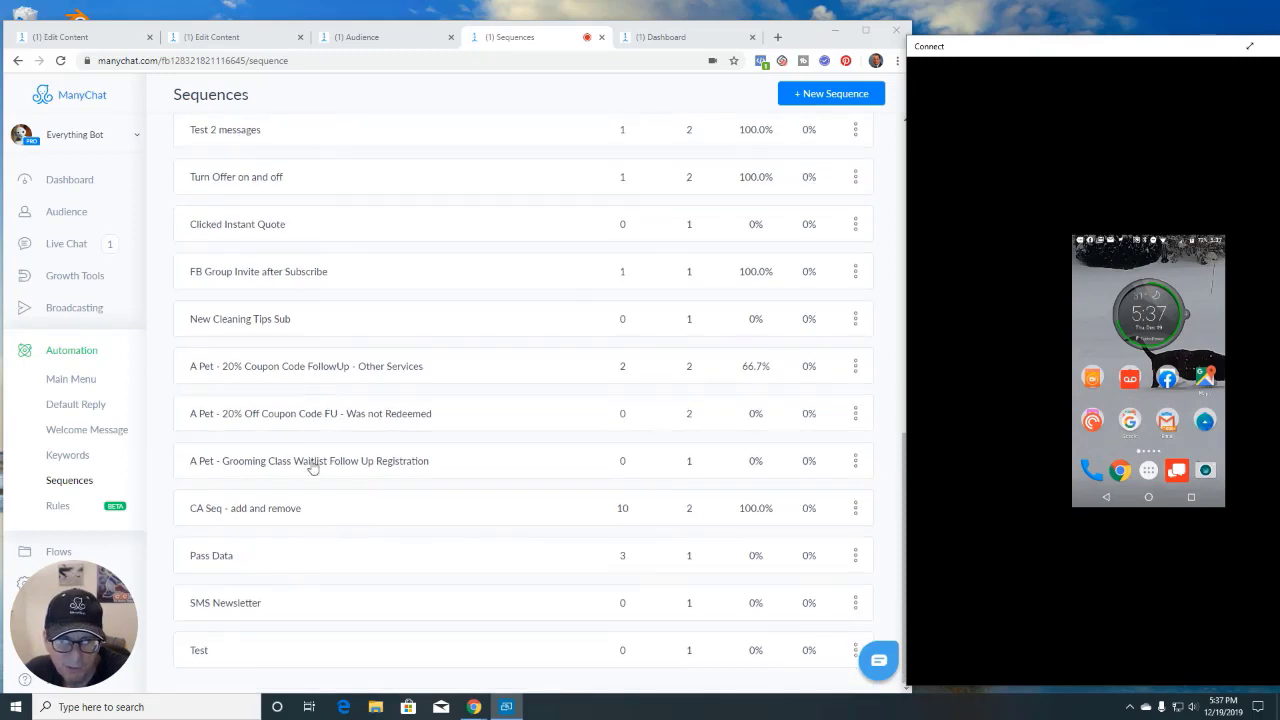
pyautogui.click(274, 606)
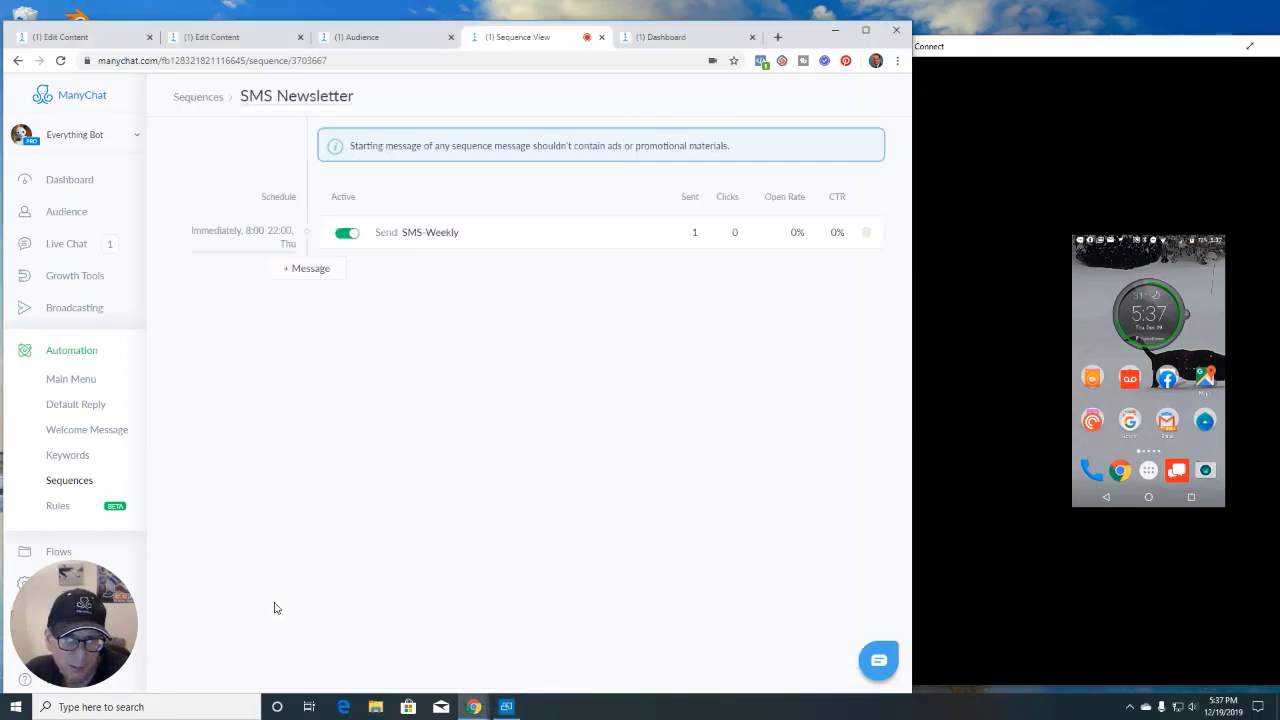
pyautogui.click(198, 96)
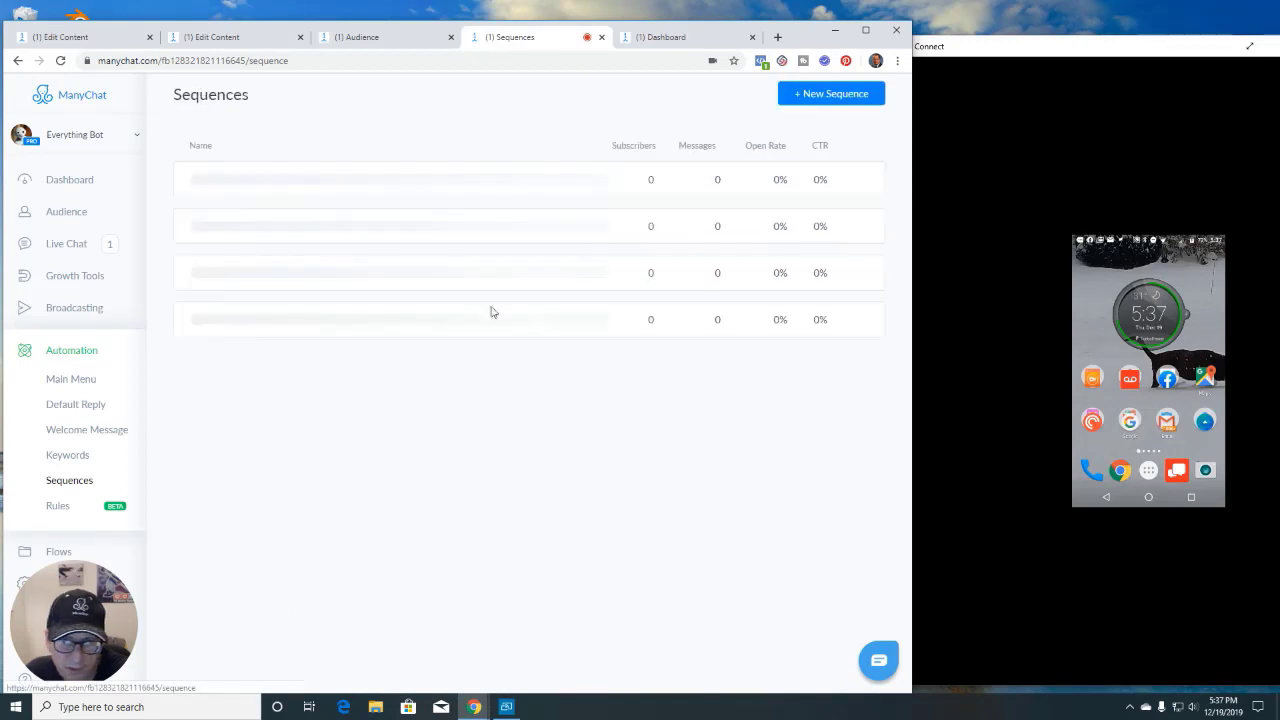
# Delete the Test sequence from the end of the Sequences list
pyautogui.click(855, 656)
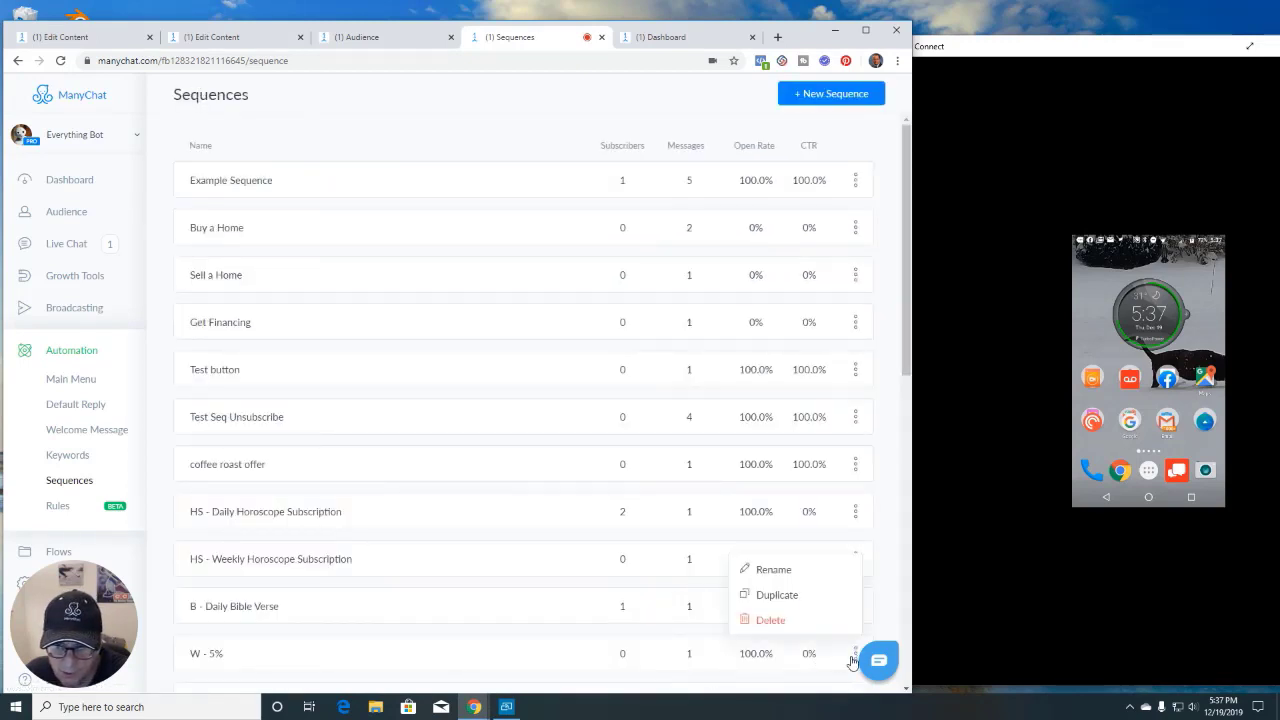
pyautogui.click(886, 560)
pyautogui.scroll(-6, 716, 591)
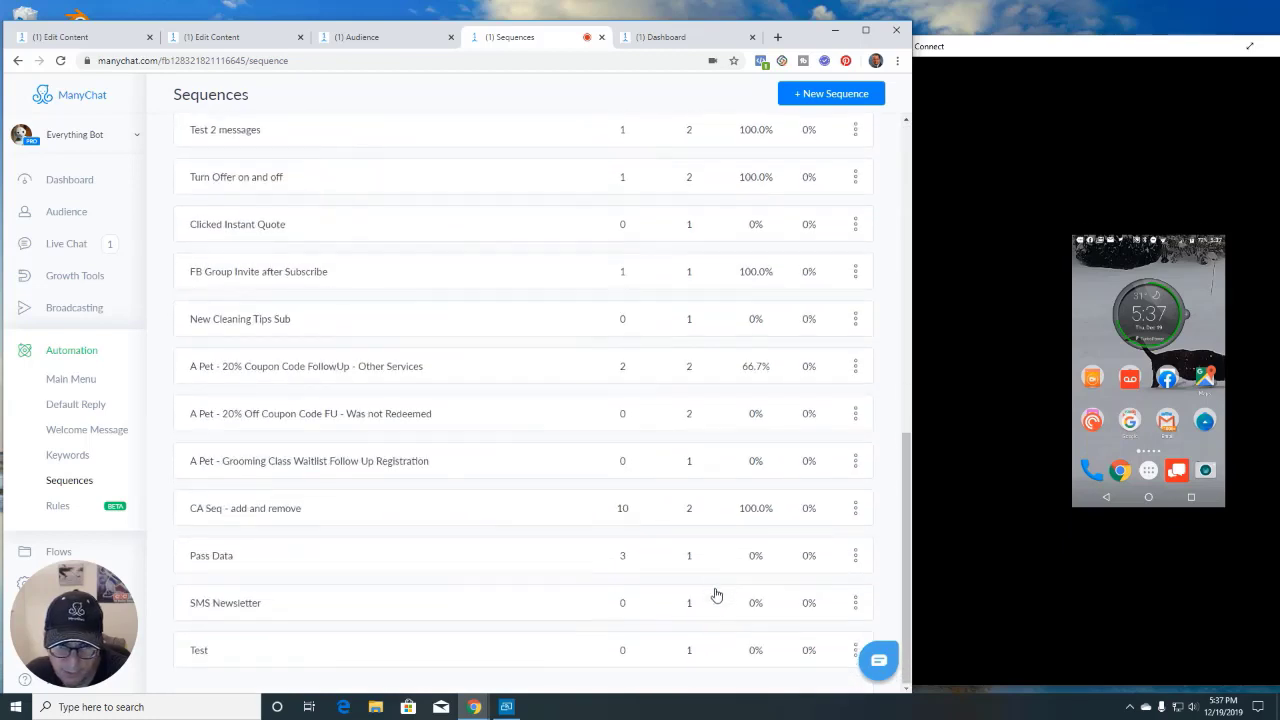
pyautogui.click(855, 650)
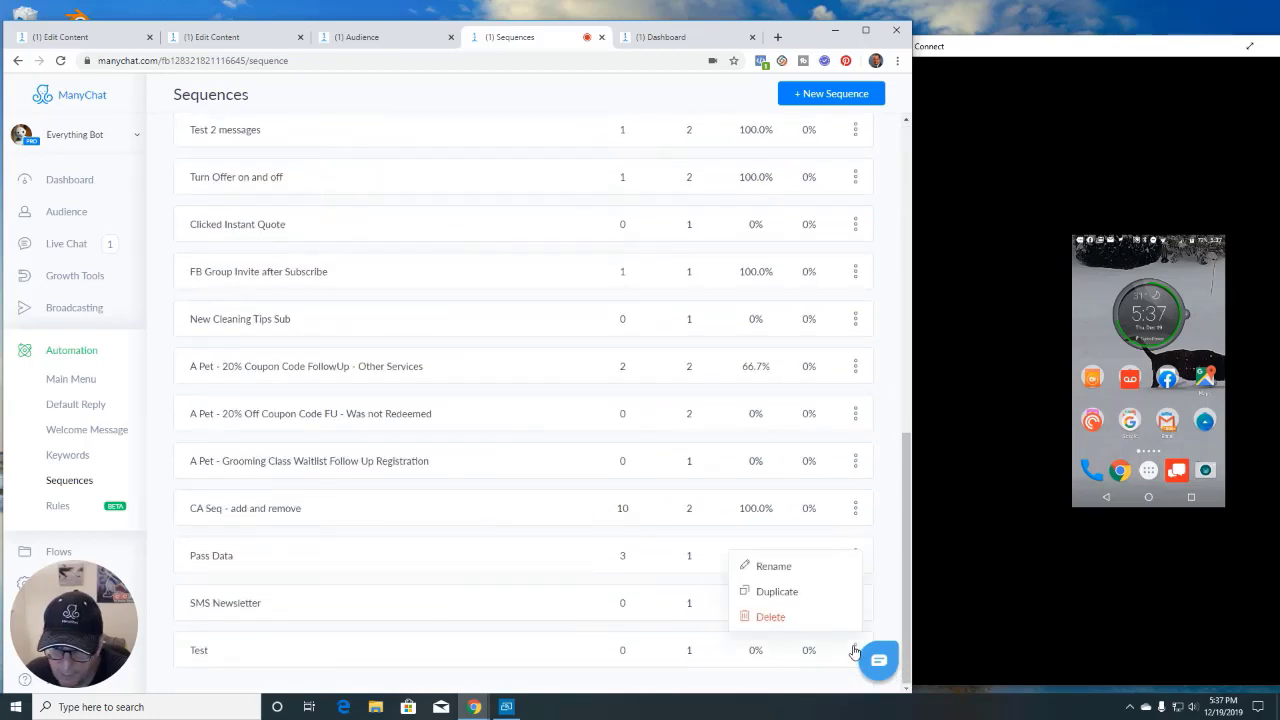
pyautogui.click(775, 622)
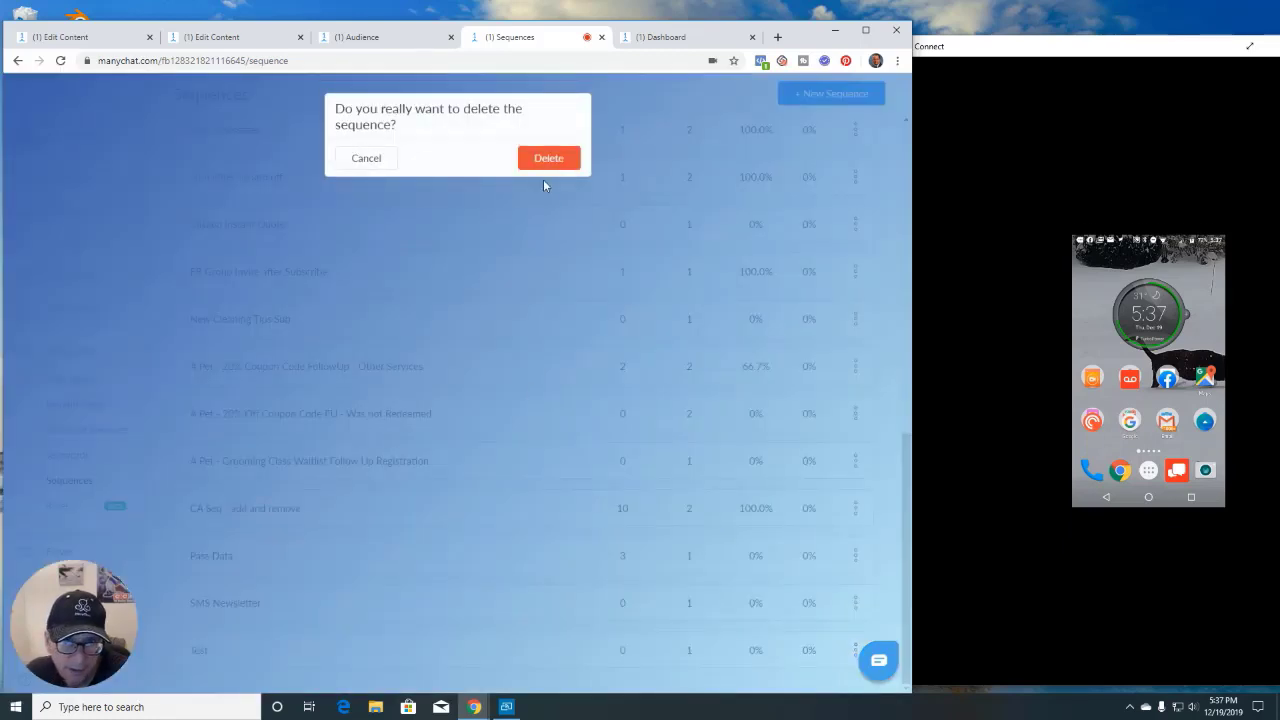
pyautogui.click(545, 160)
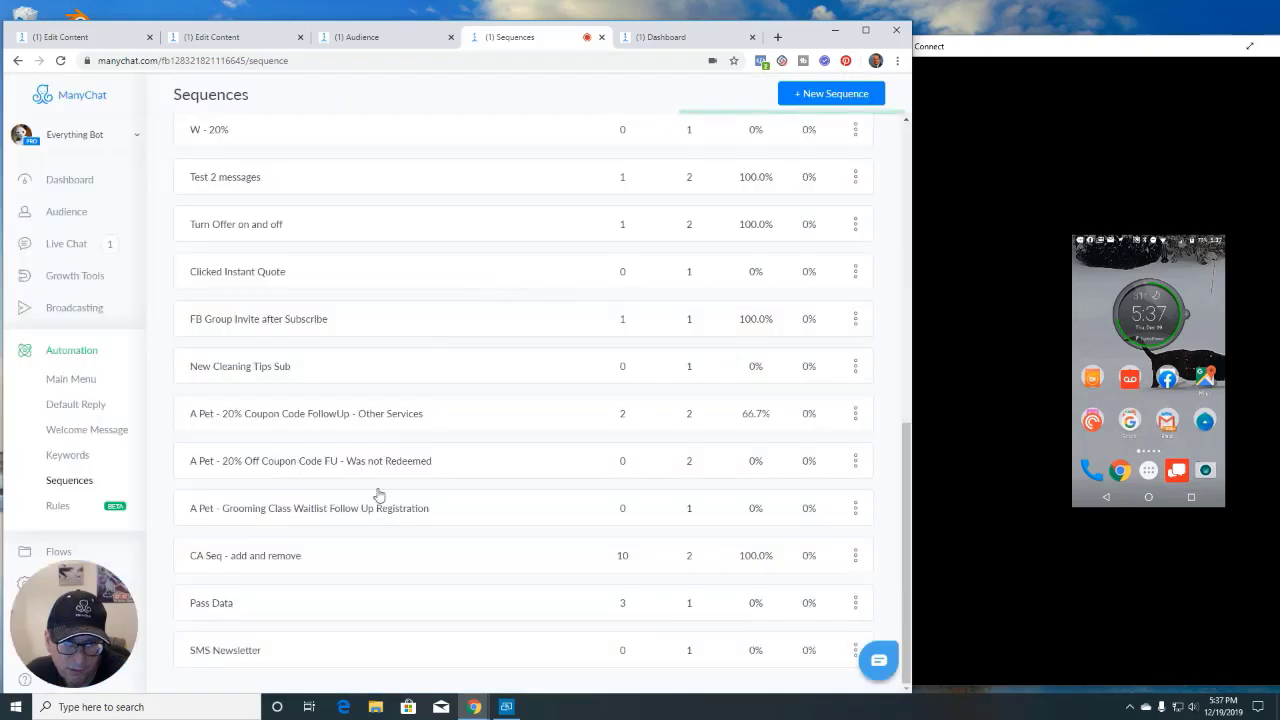
# Delete the existing SMS-Weekly message from the SMS Newsletter sequence
pyautogui.click(225, 651)
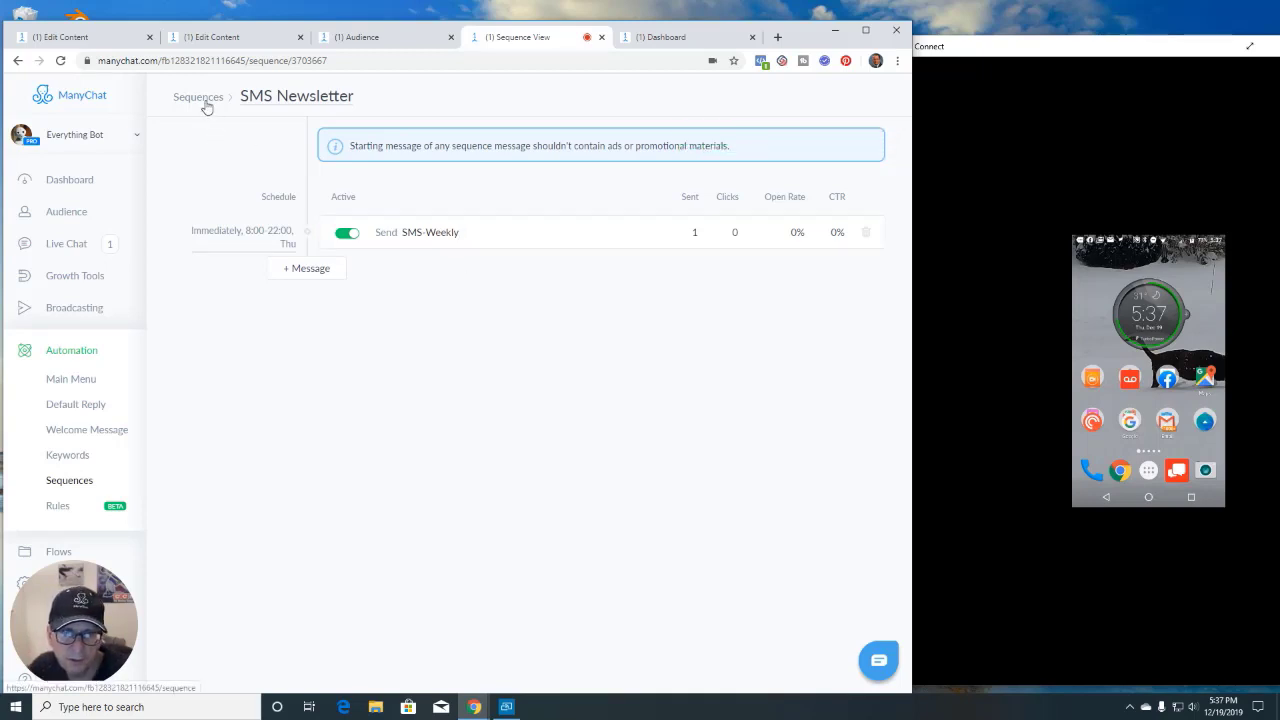
pyautogui.click(867, 234)
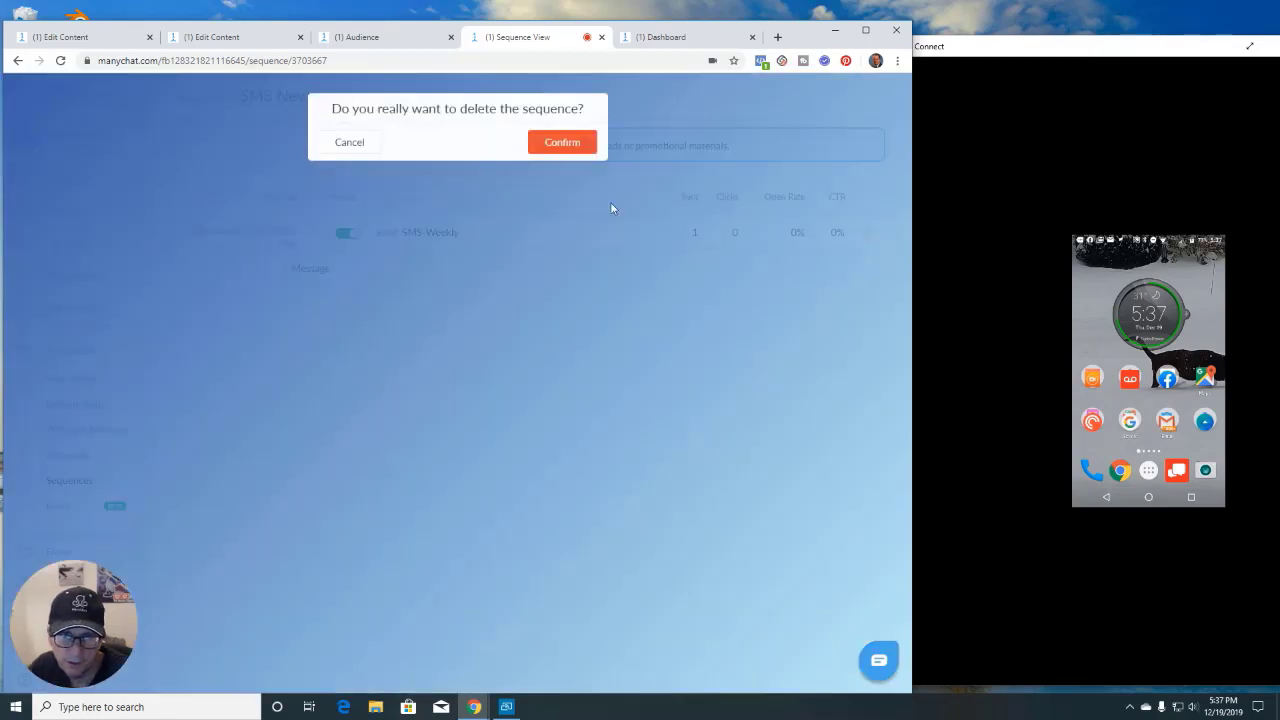
pyautogui.click(550, 146)
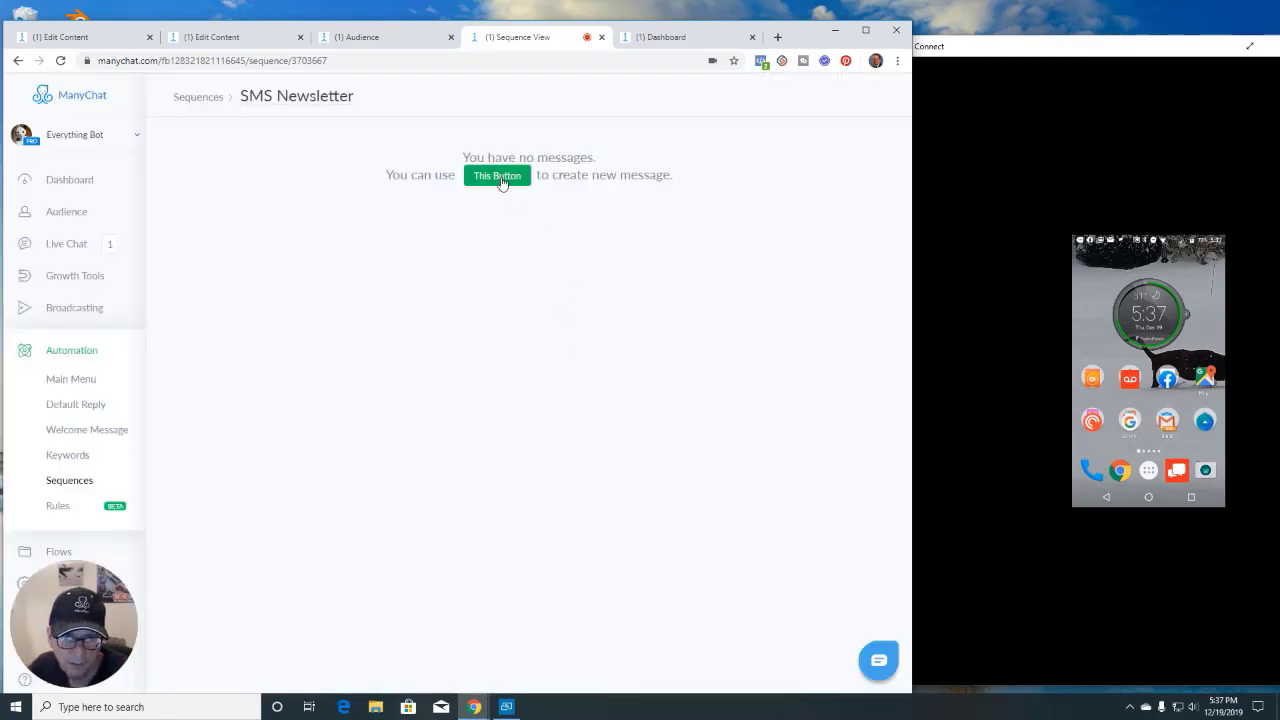
pyautogui.click(497, 176)
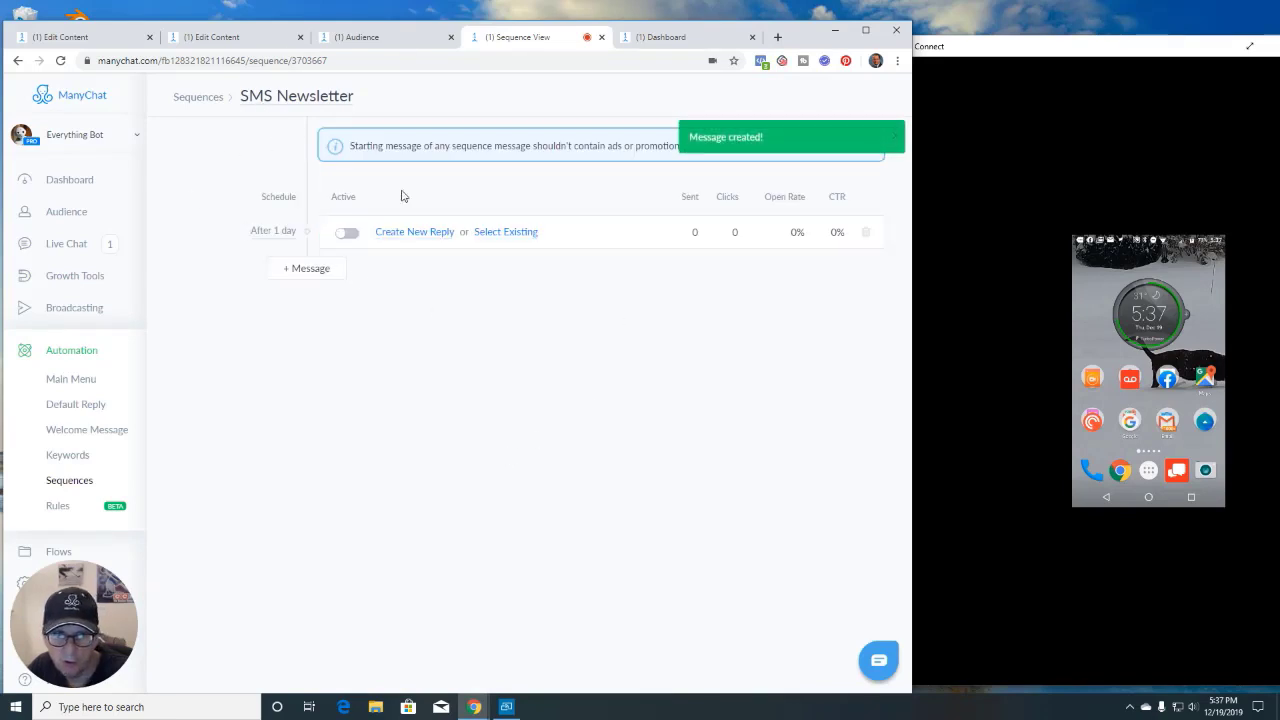
pyautogui.click(866, 234)
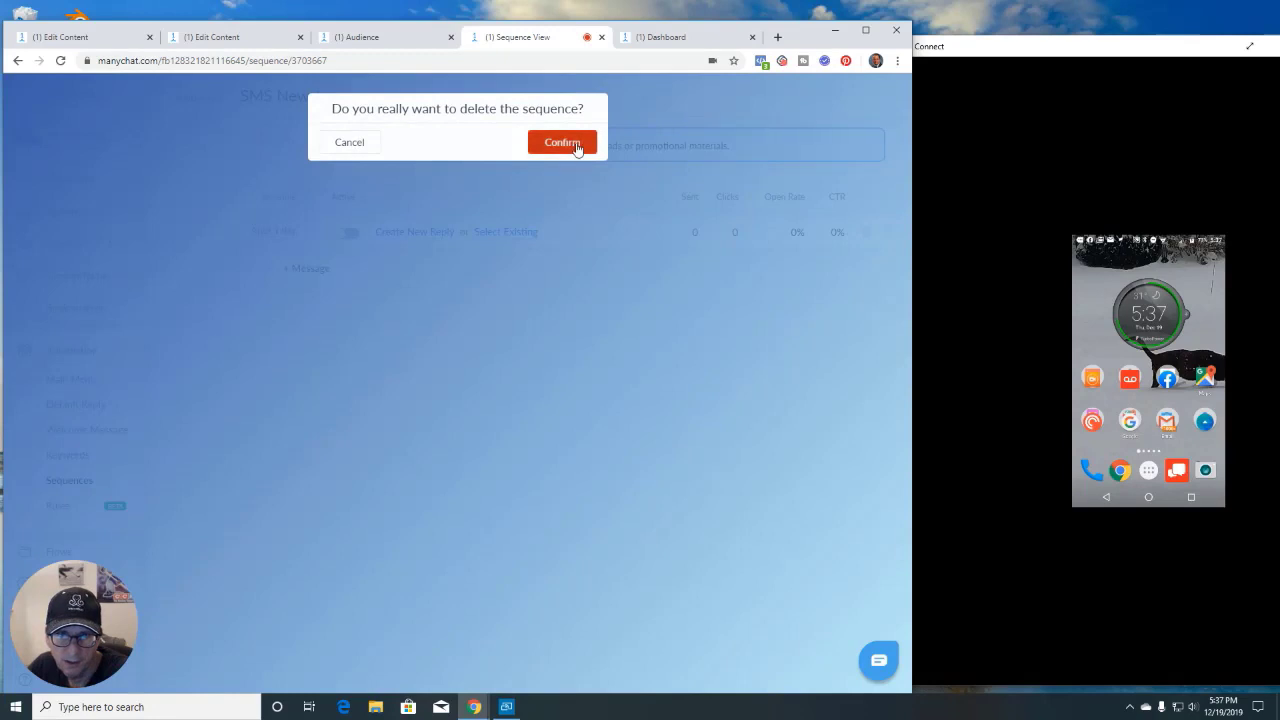
pyautogui.click(576, 148)
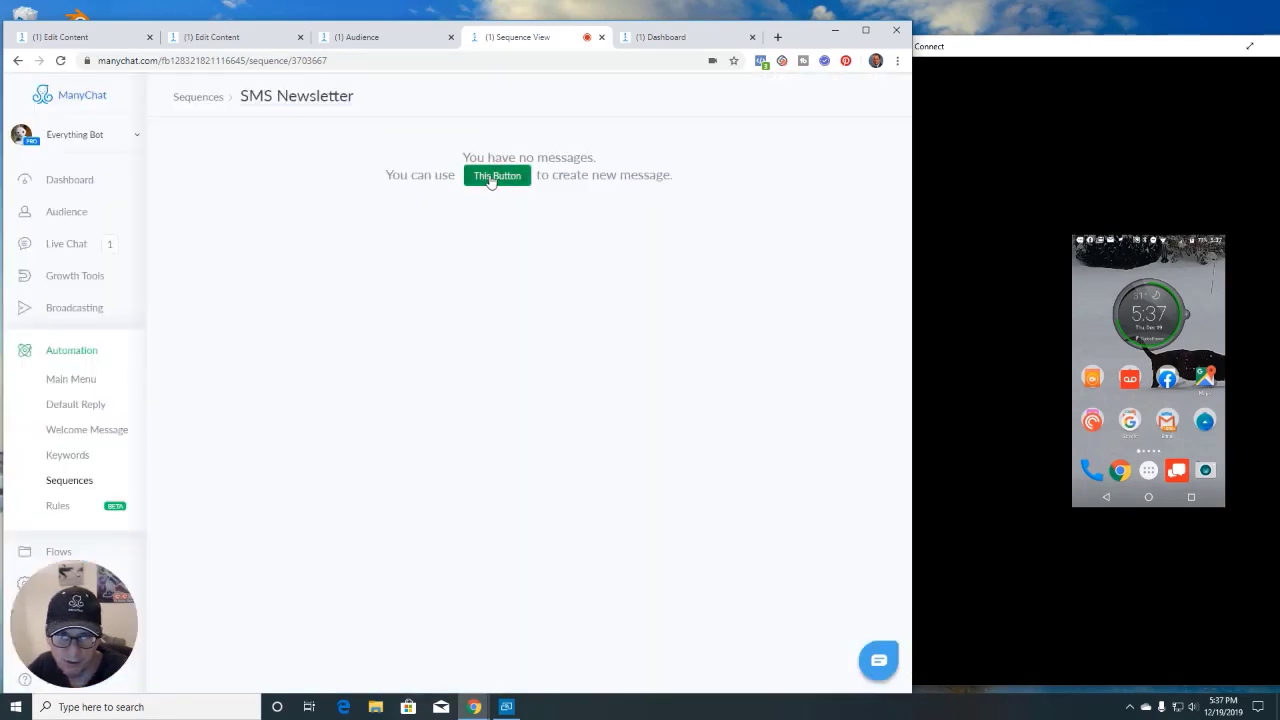
# Create a new message in the SMS Newsletter sequence and attach the existing SMS-Weekly flow from the Test folder inside Test Flows
pyautogui.click(493, 177)
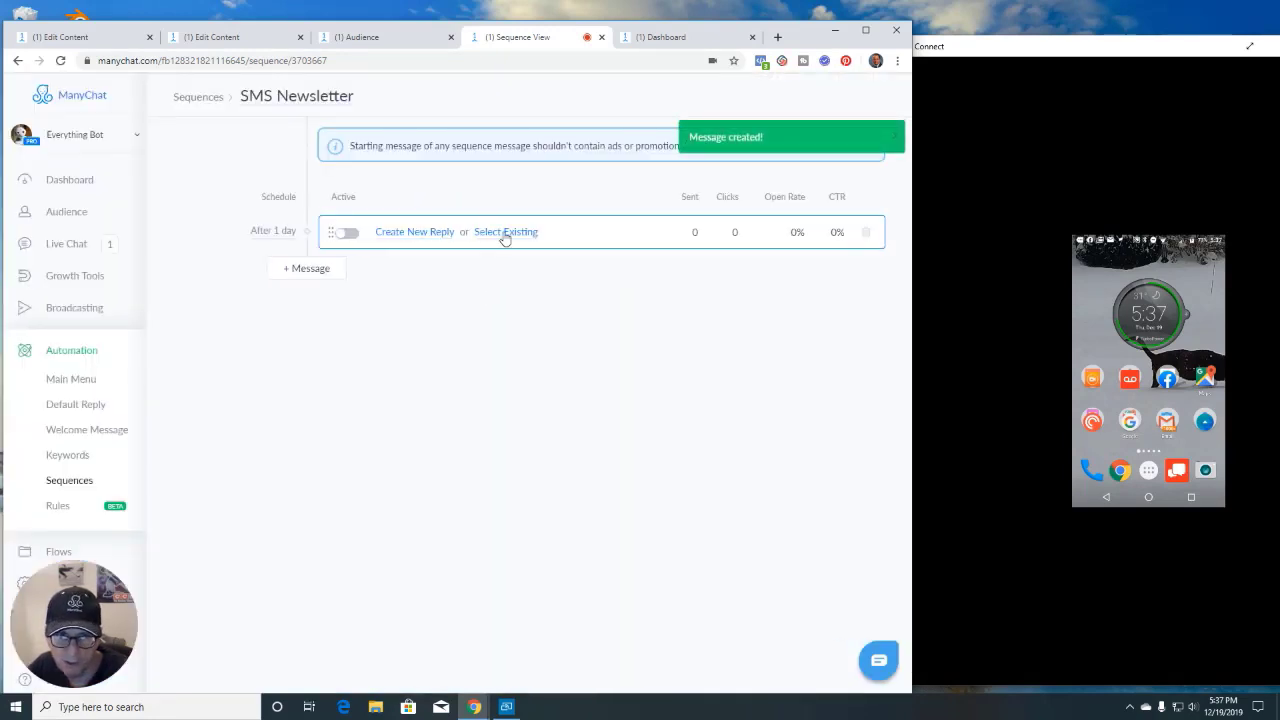
pyautogui.click(505, 232)
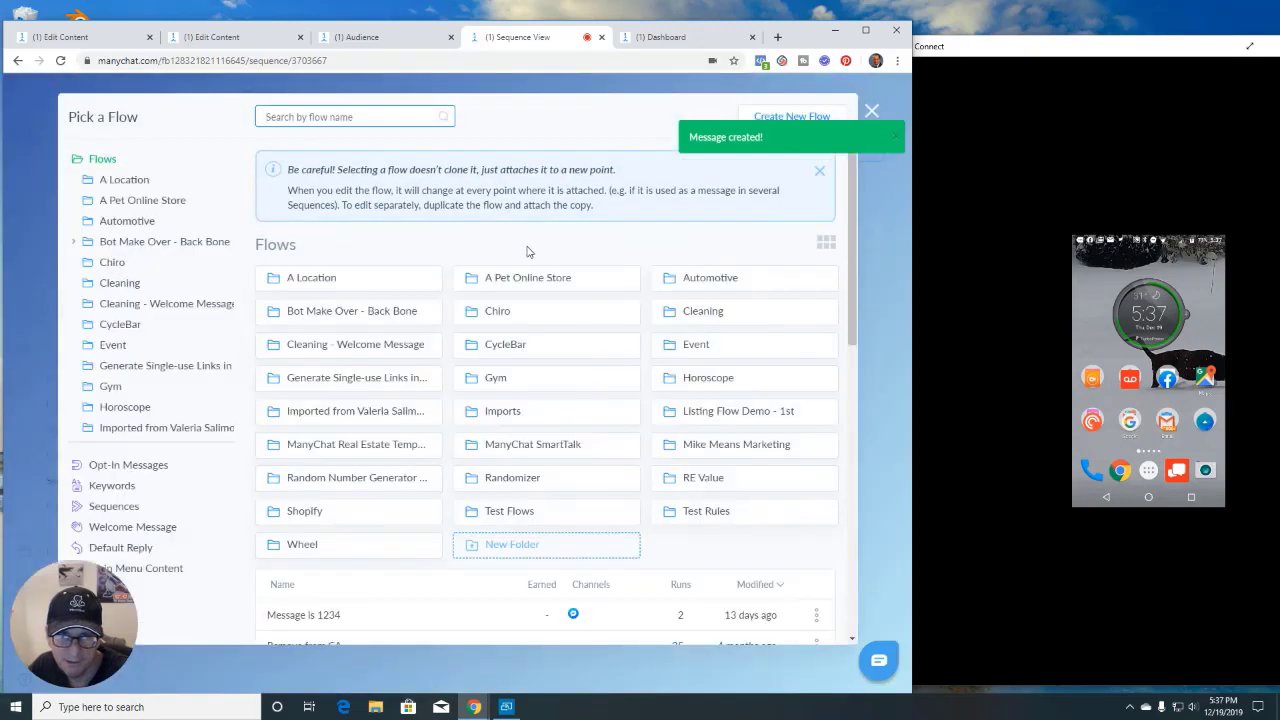
pyautogui.click(503, 515)
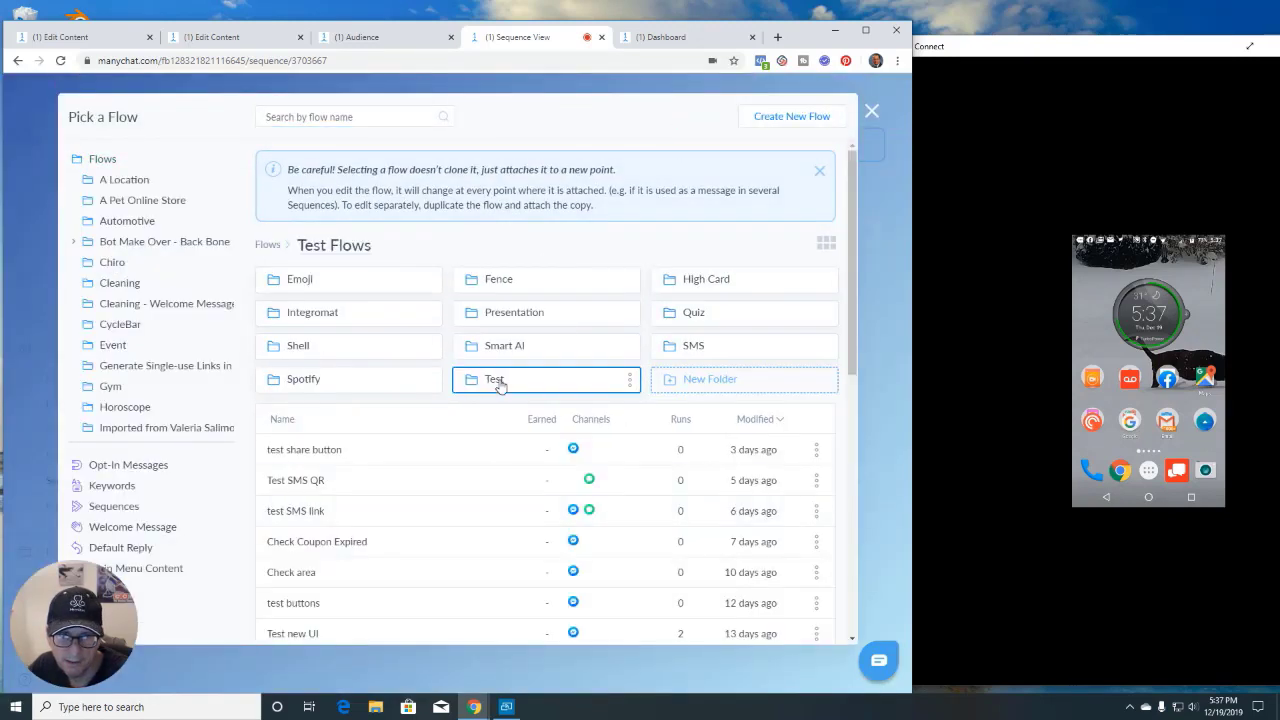
pyautogui.click(496, 379)
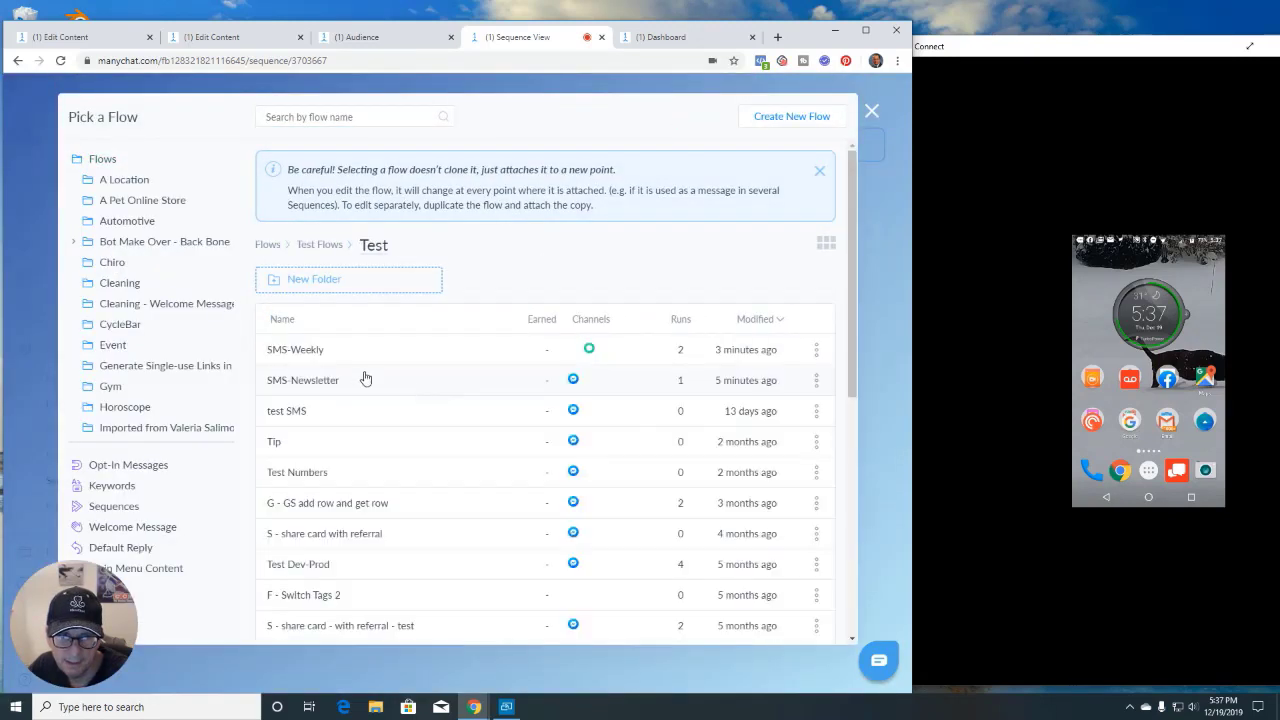
pyautogui.click(300, 350)
pyautogui.click(748, 628)
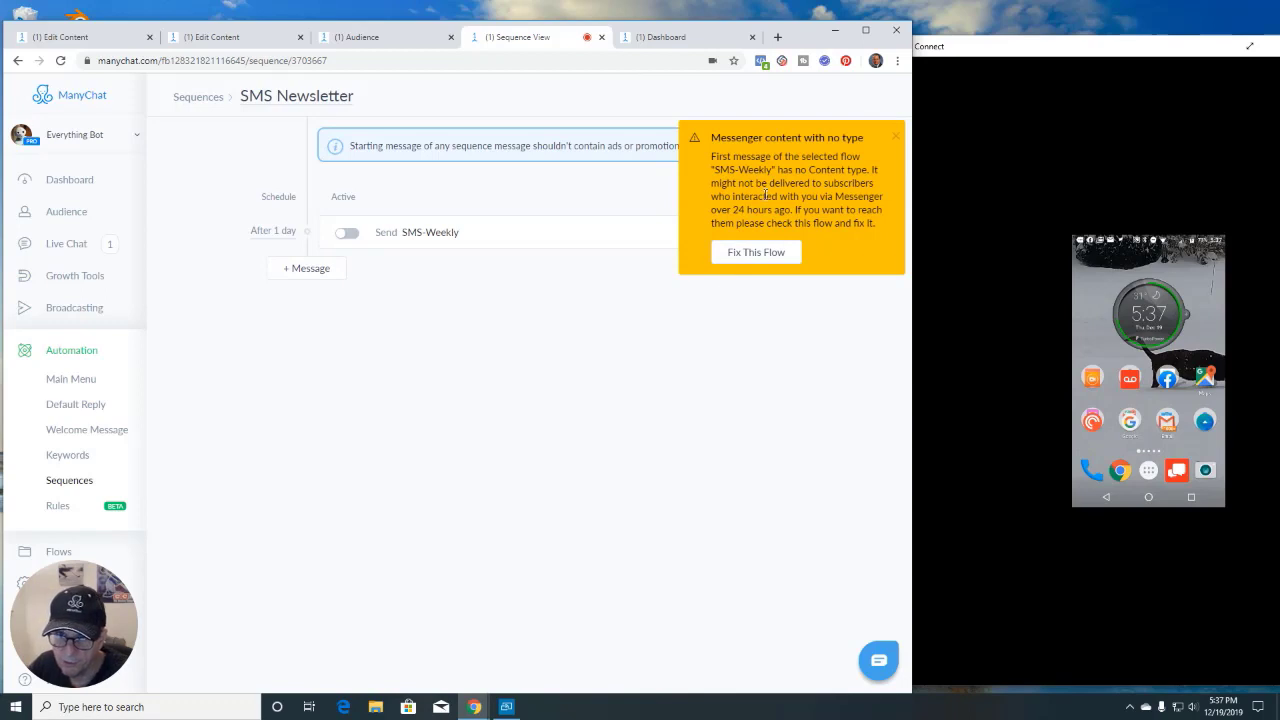
# Open the SMS-Weekly flow to check its missing content type, and return to the SMS Newsletter sequence
pyautogui.click(758, 254)
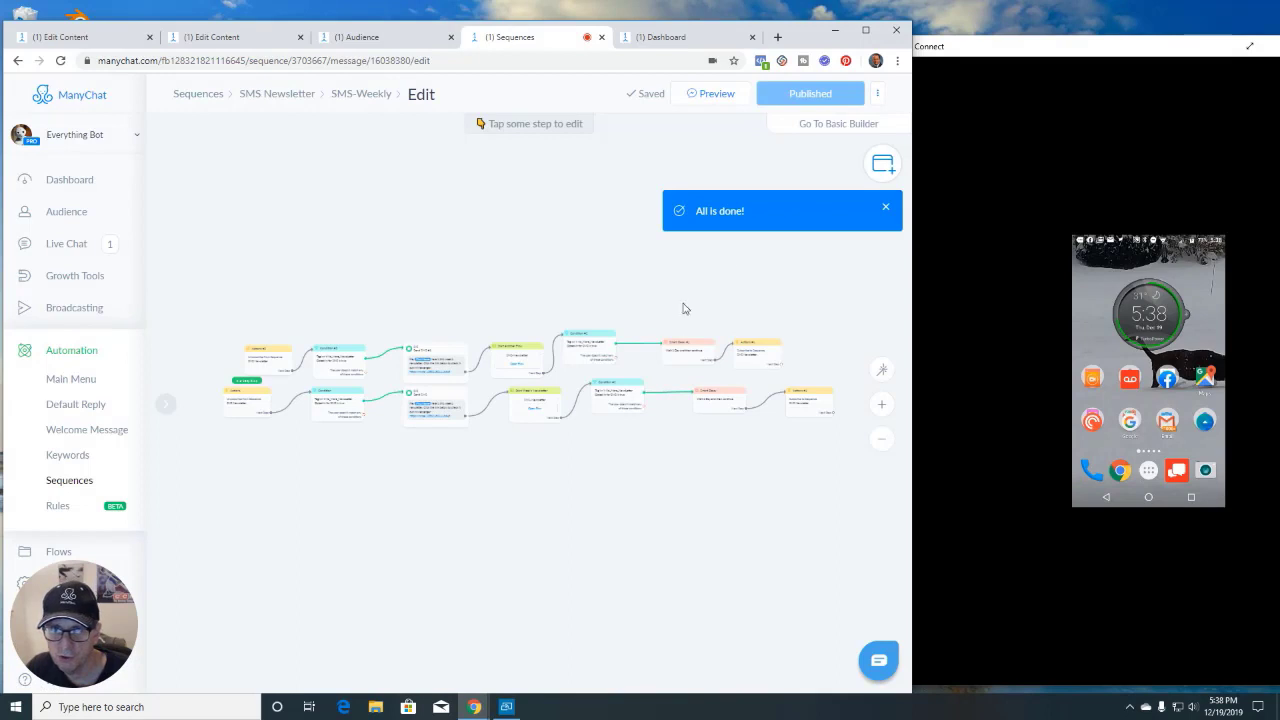
pyautogui.click(886, 211)
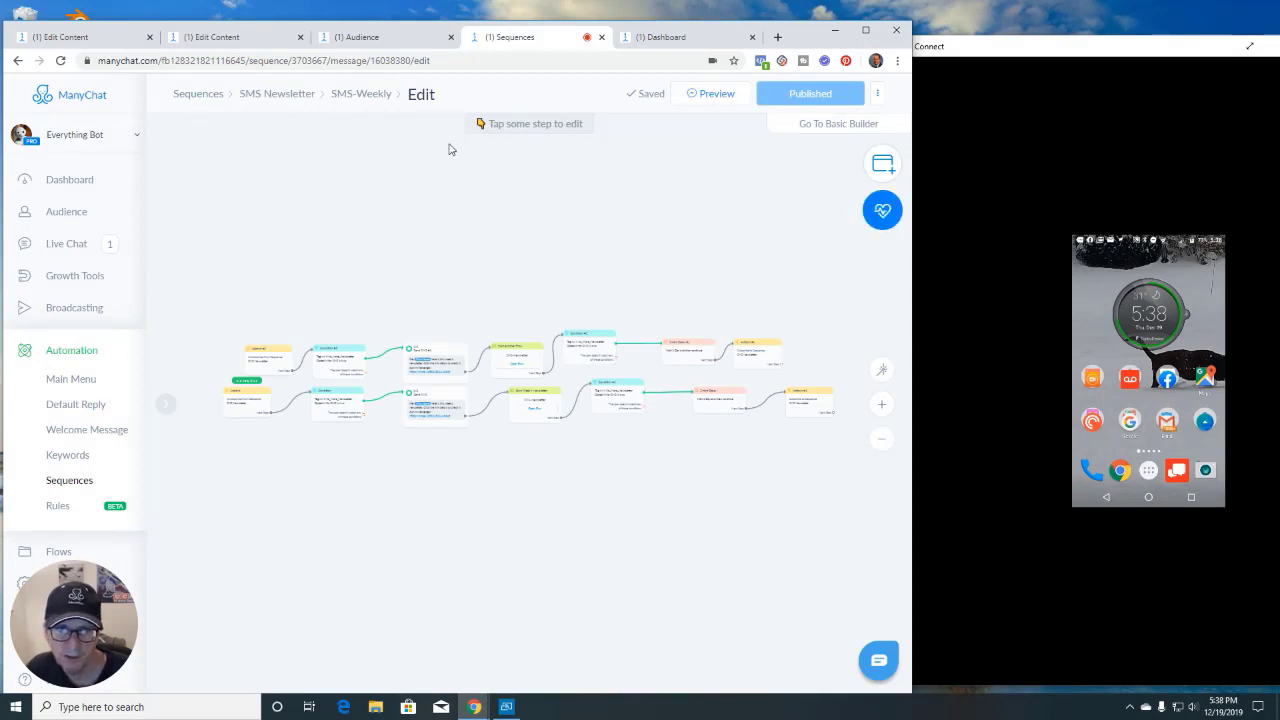
pyautogui.click(285, 98)
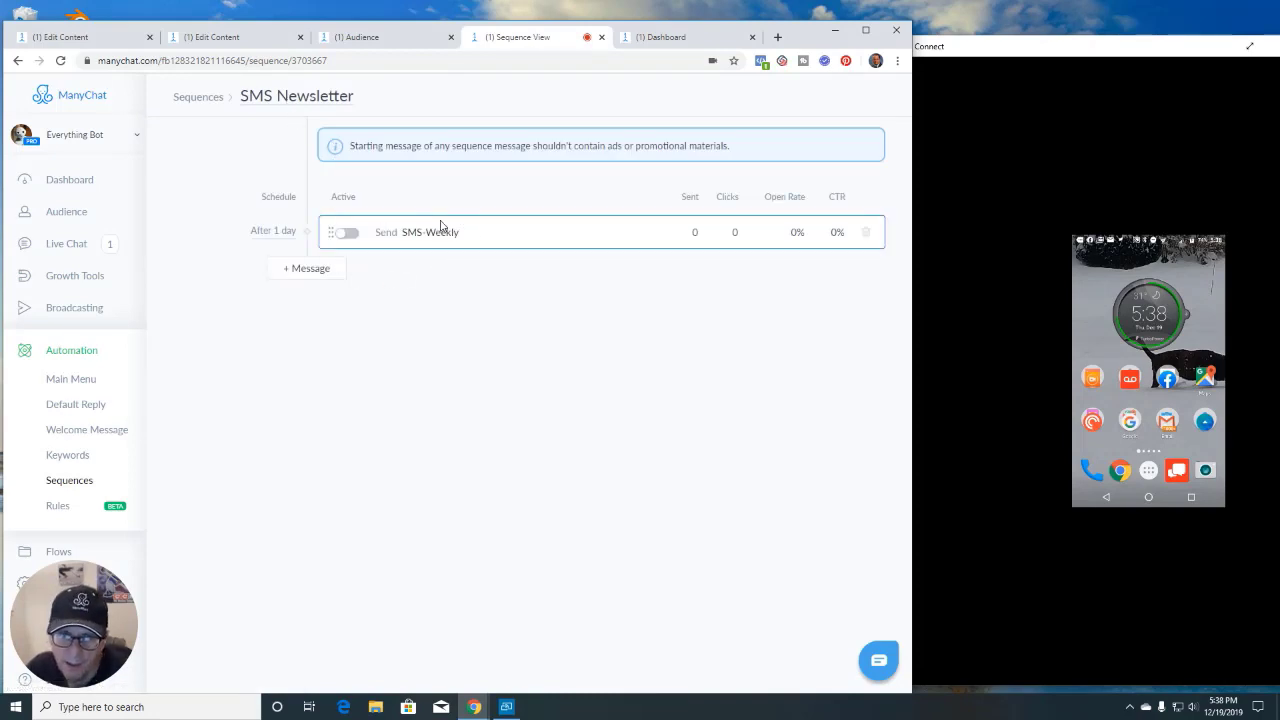
# Activate the SMS-Weekly message in the sequence and limit its schedule to sending between 8:00 and 22:00
pyautogui.click(347, 233)
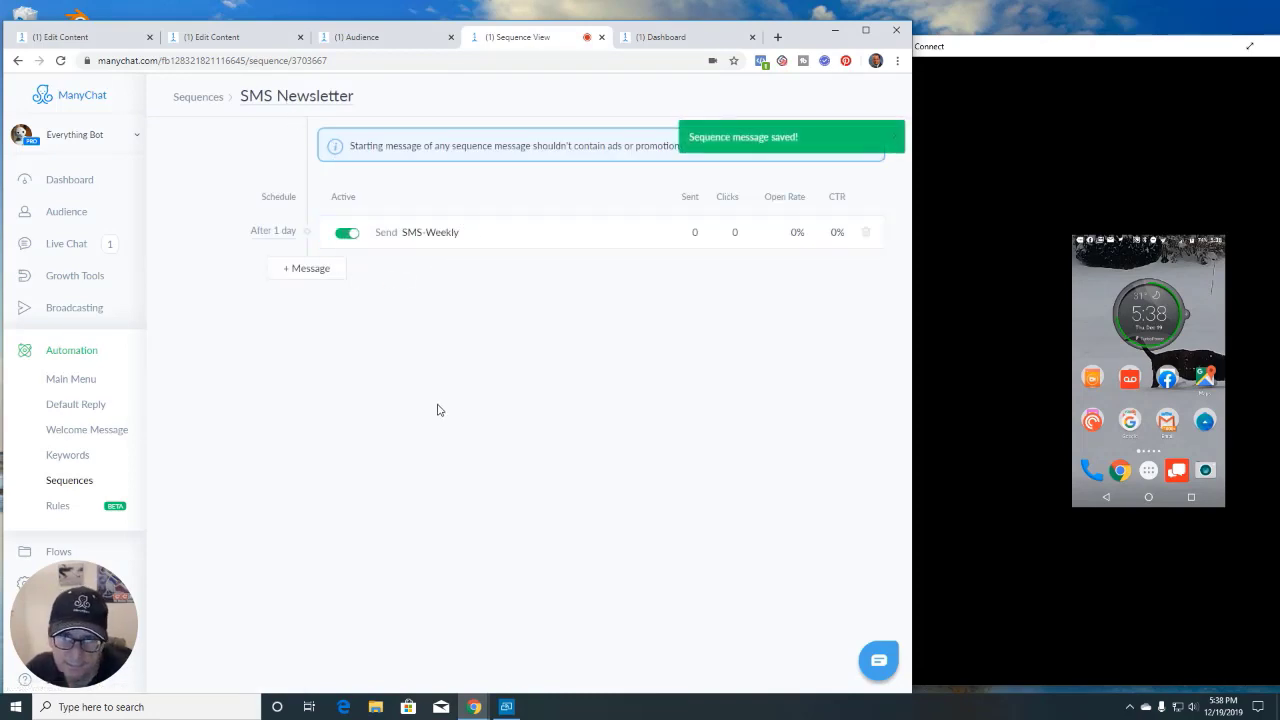
pyautogui.click(268, 238)
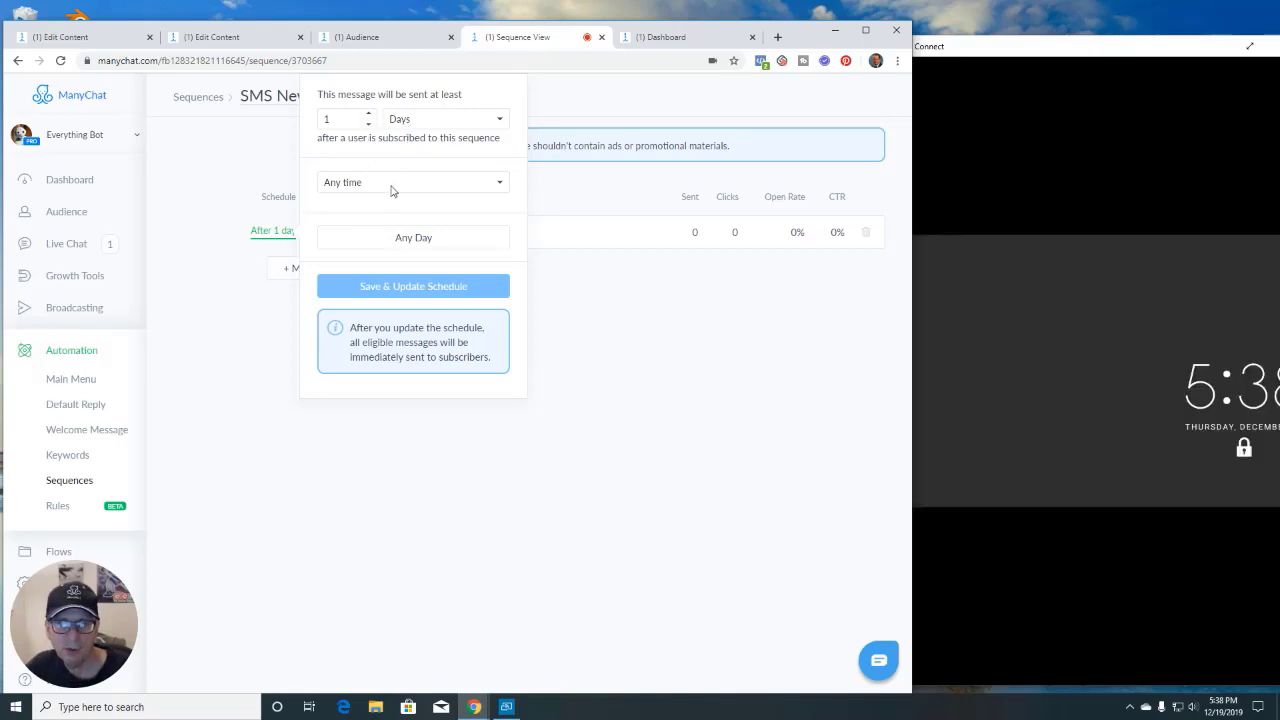
pyautogui.click(387, 187)
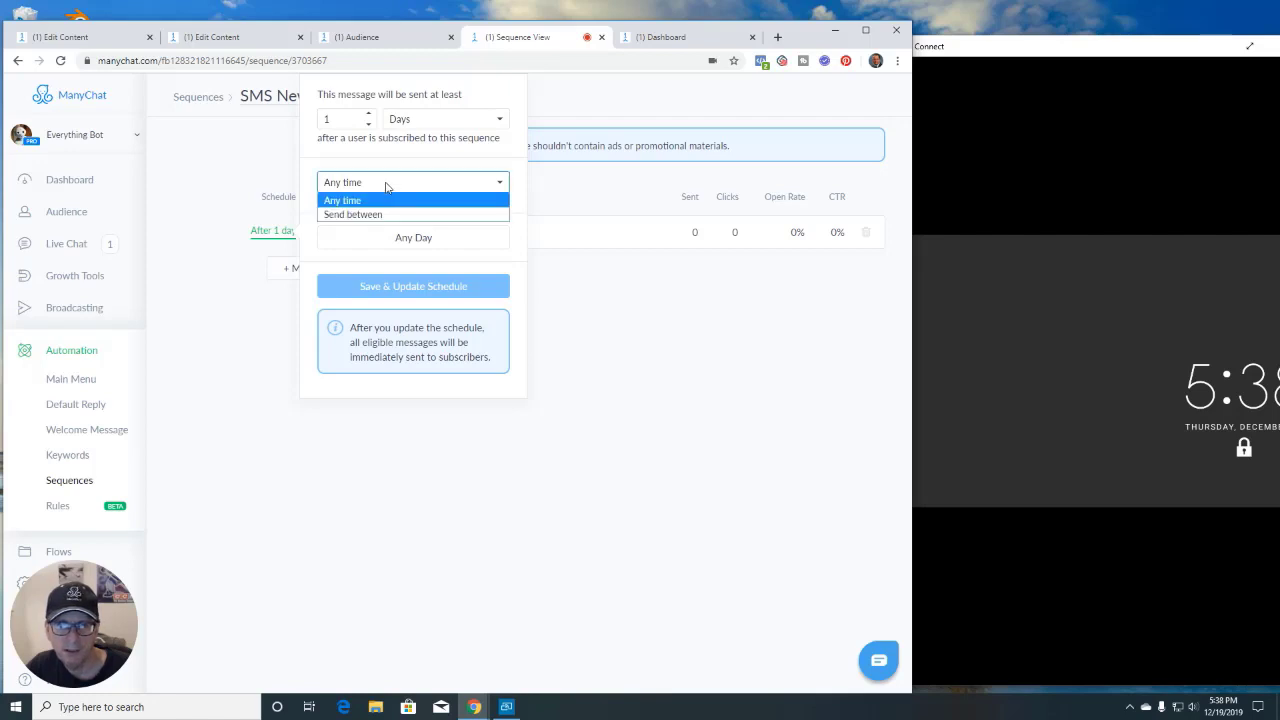
pyautogui.click(381, 204)
pyautogui.click(387, 187)
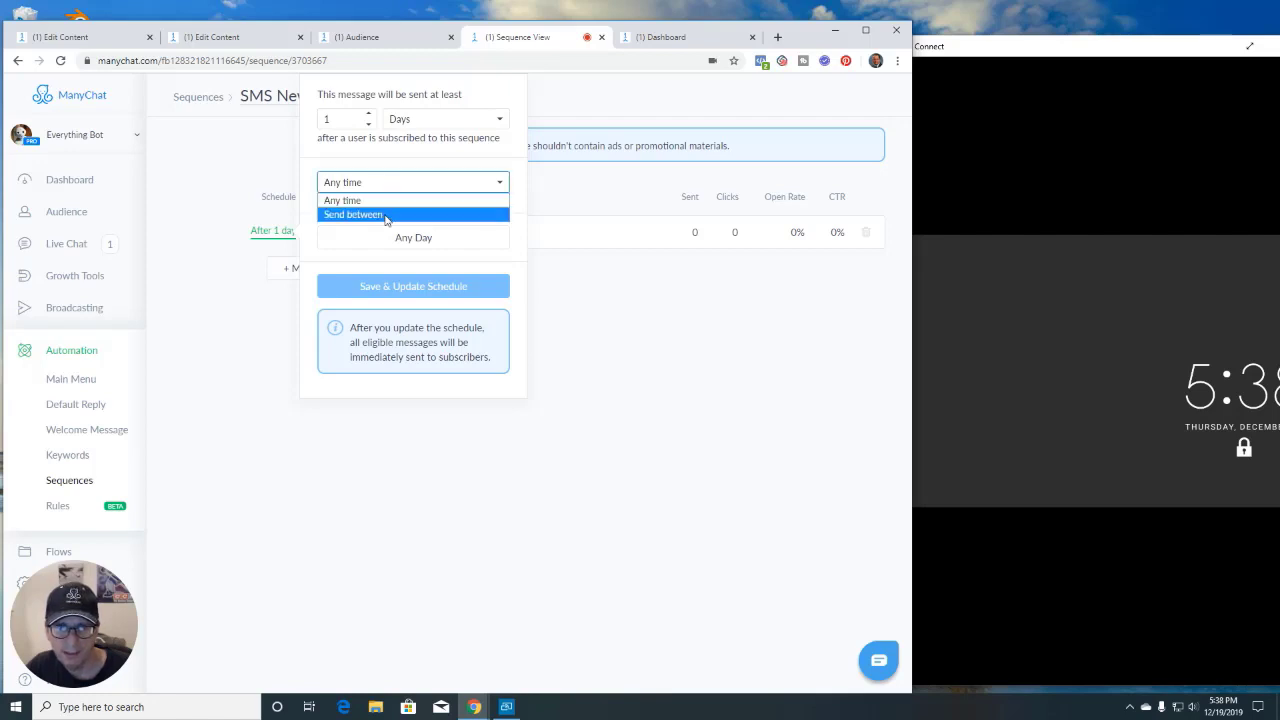
pyautogui.click(386, 215)
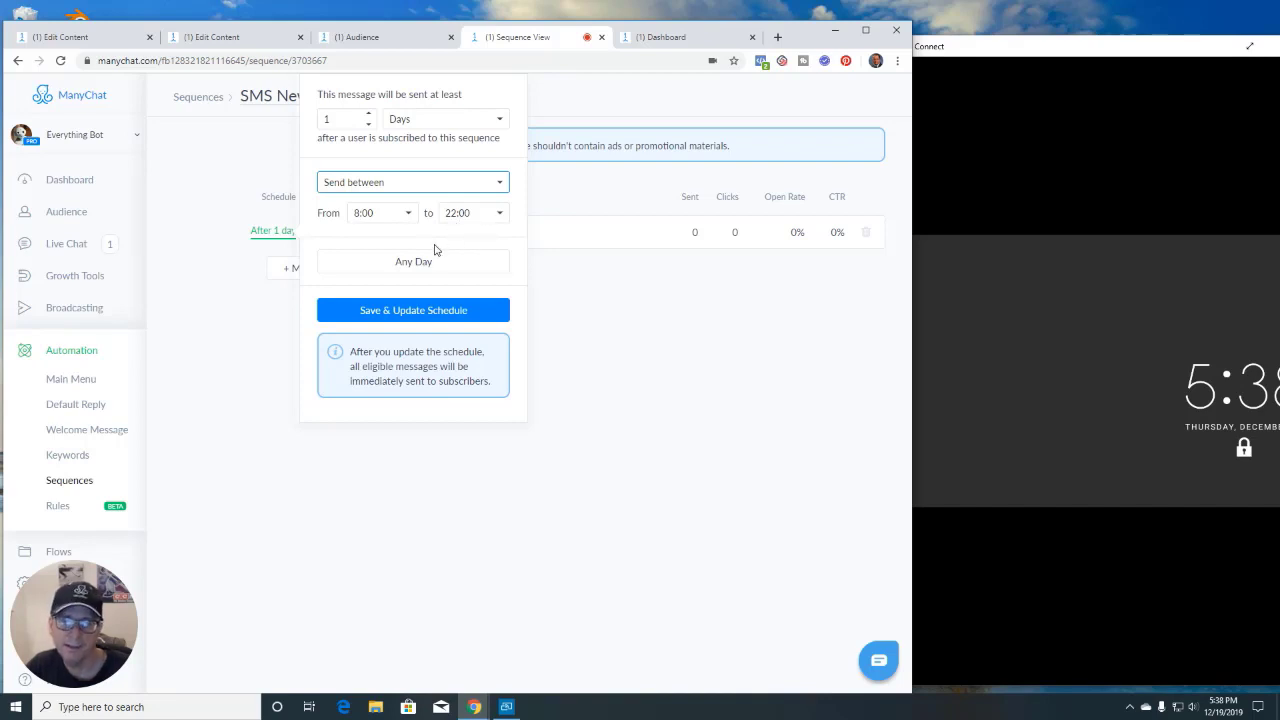
# Restrict the SMS-Weekly message's sending days to Thursday only
pyautogui.click(416, 270)
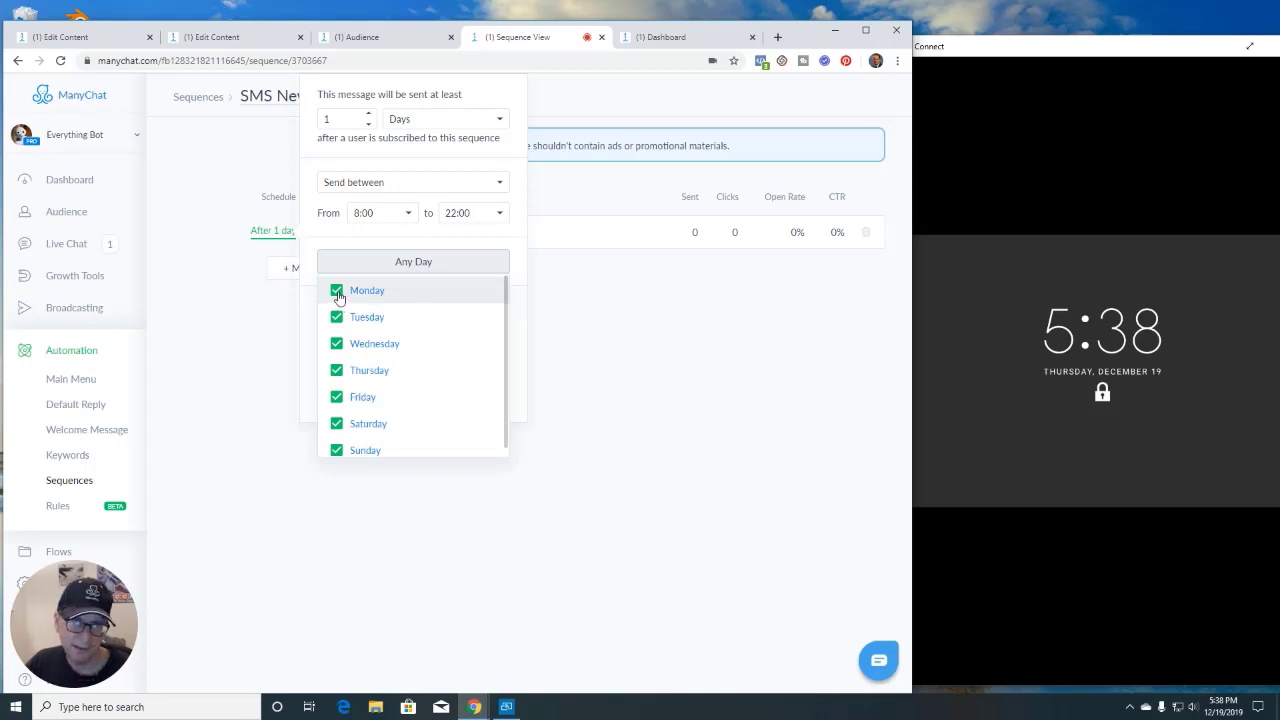
pyautogui.click(337, 292)
pyautogui.click(337, 318)
pyautogui.click(337, 345)
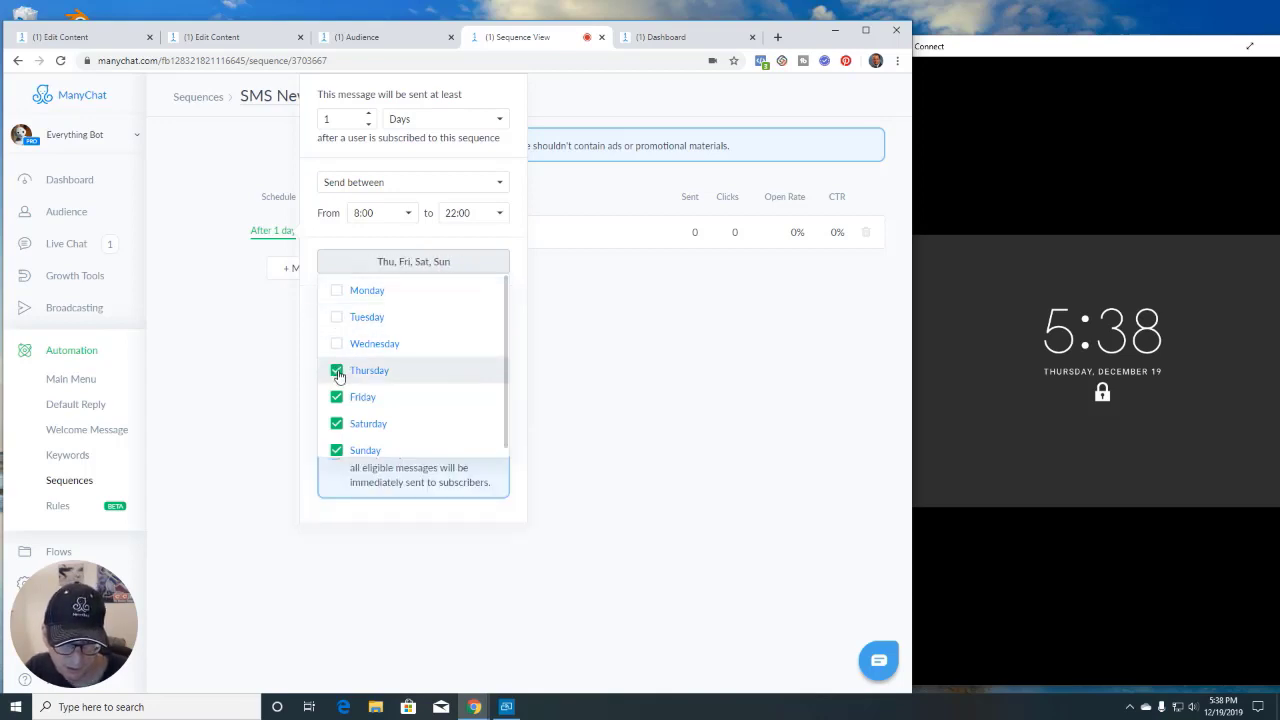
pyautogui.click(337, 371)
pyautogui.click(337, 371)
pyautogui.click(337, 397)
pyautogui.click(337, 424)
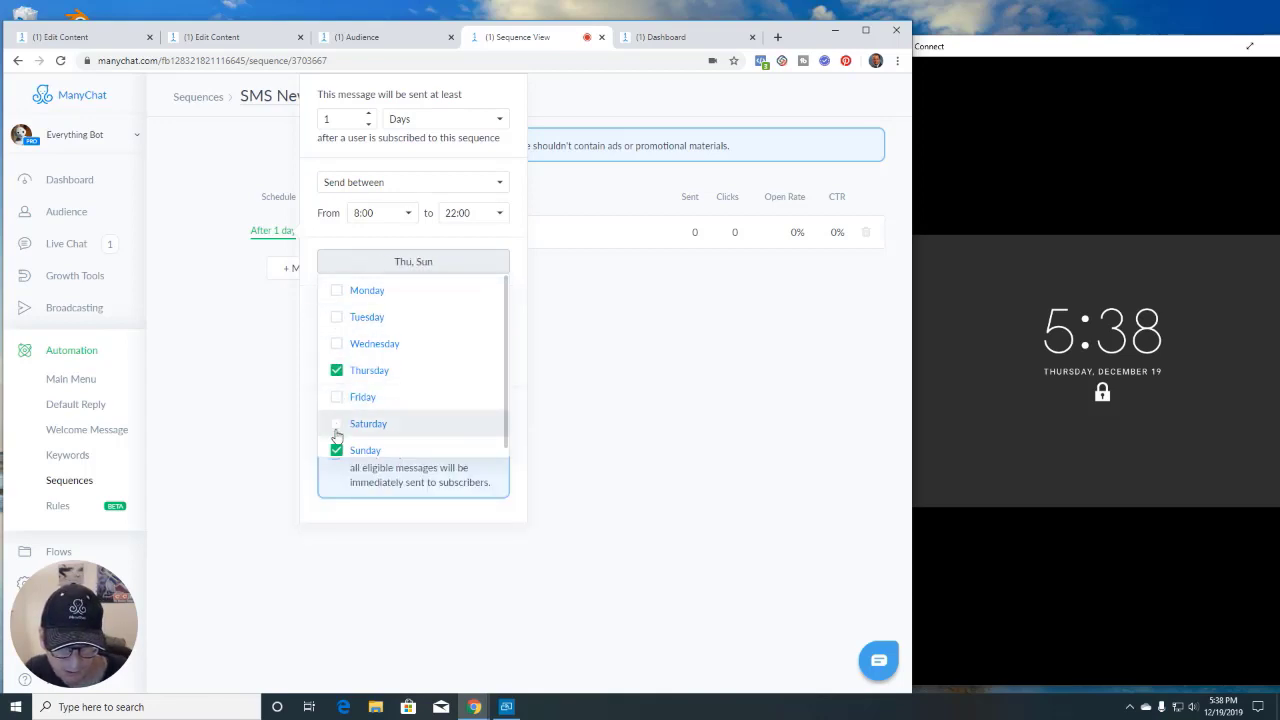
pyautogui.click(338, 450)
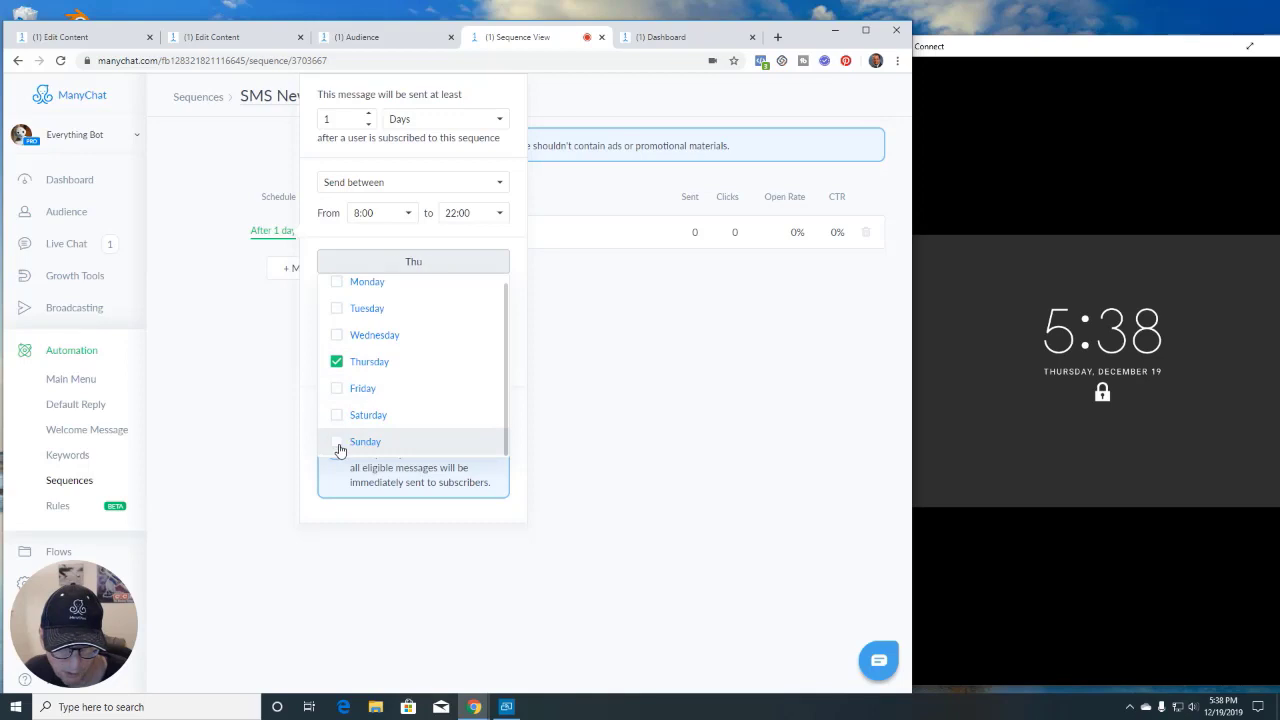
pyautogui.click(510, 248)
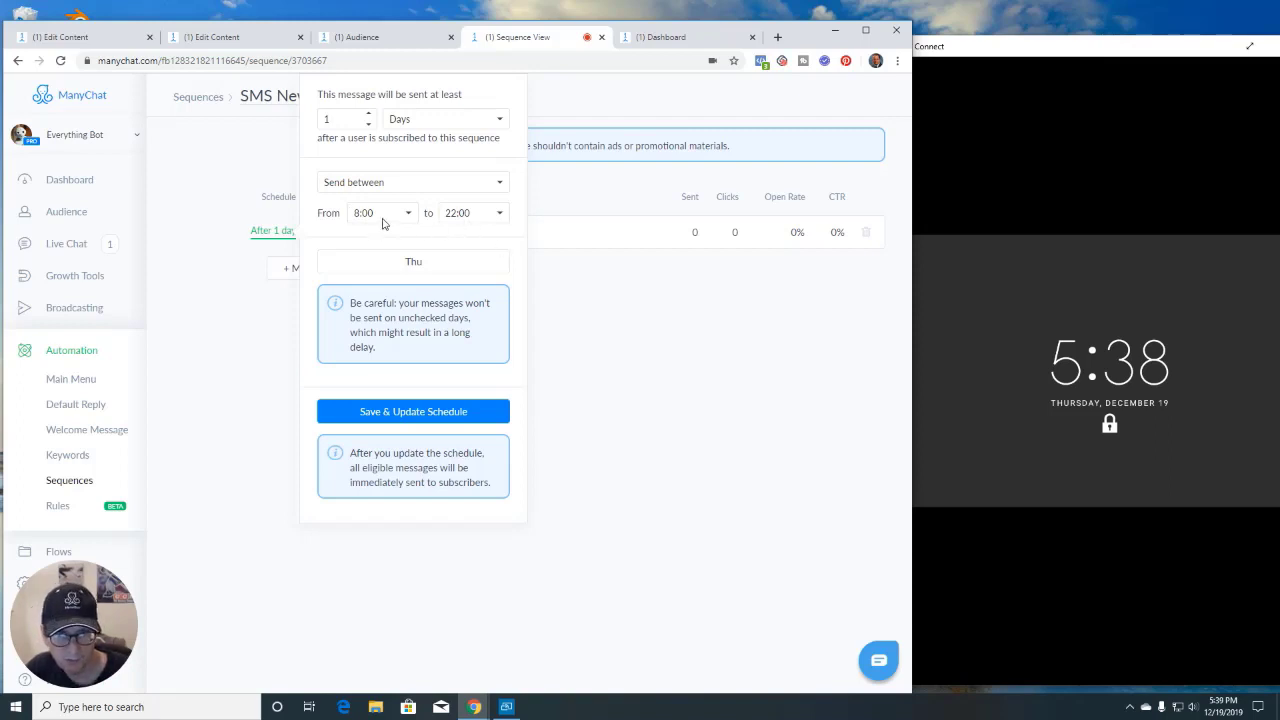
# Set the message to send Immediately after a user subscribes to the sequence, and save the updated schedule
pyautogui.click(410, 120)
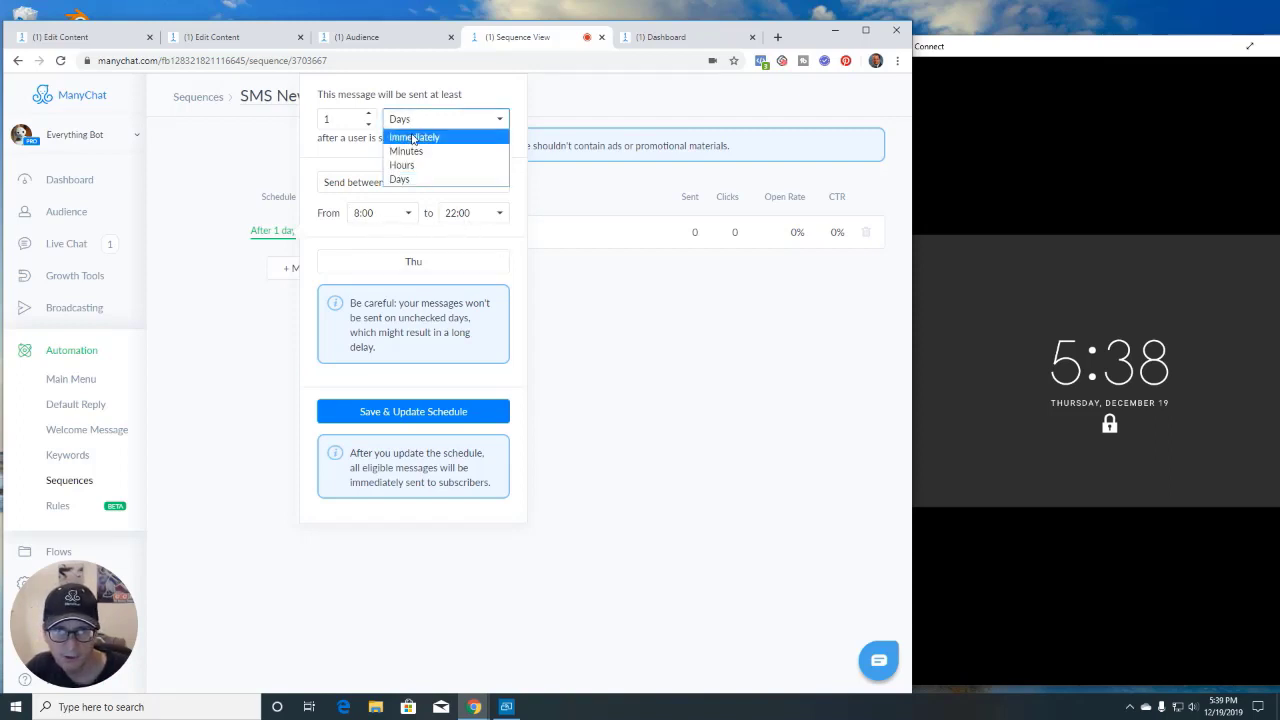
pyautogui.click(420, 131)
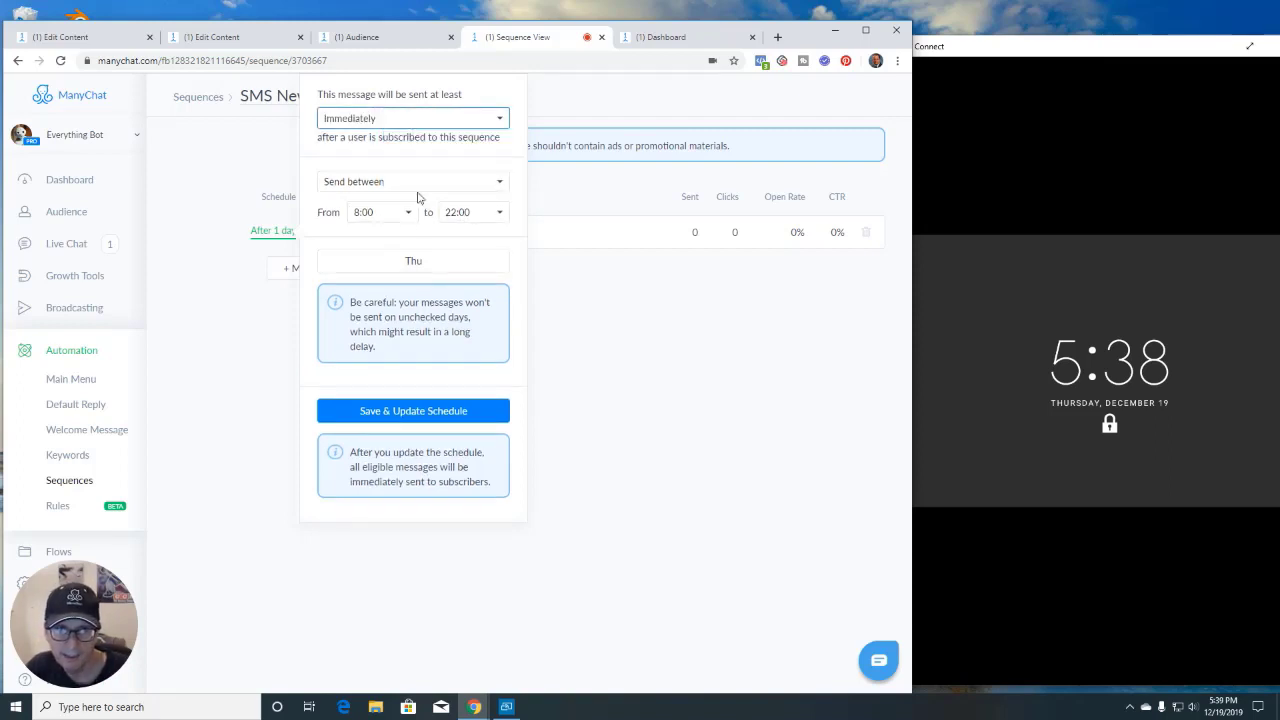
pyautogui.click(270, 362)
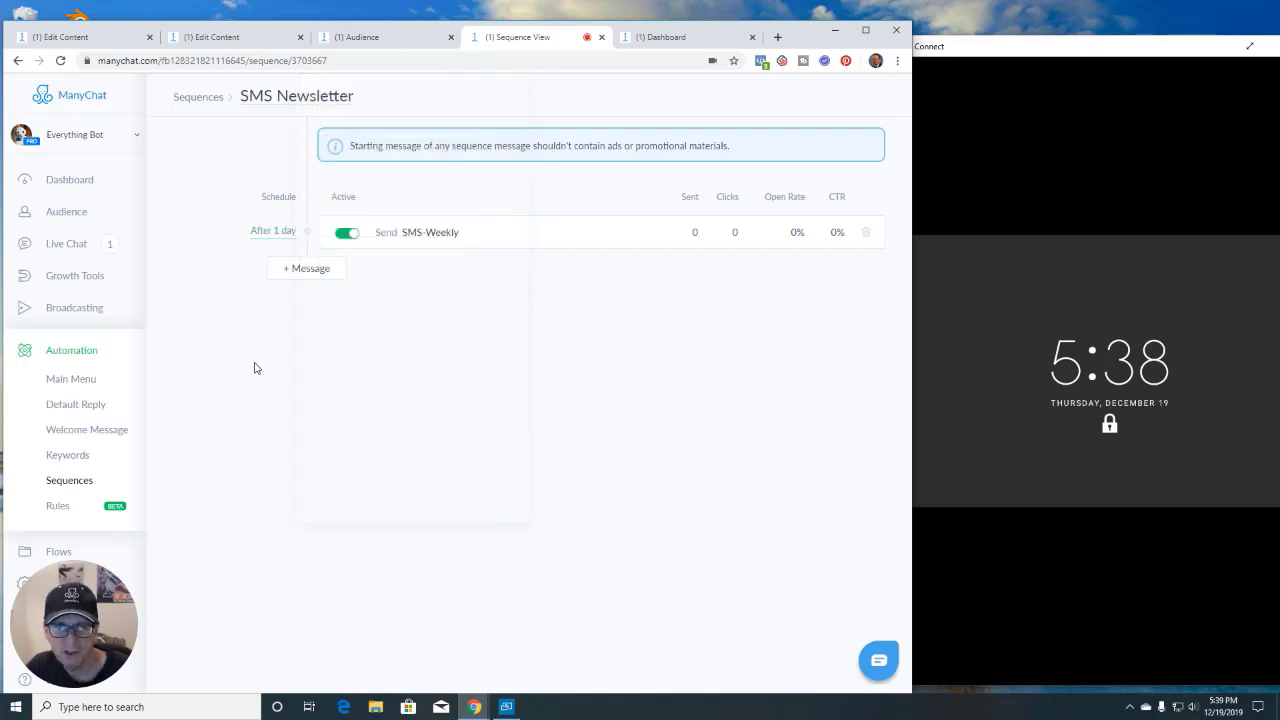
pyautogui.click(290, 234)
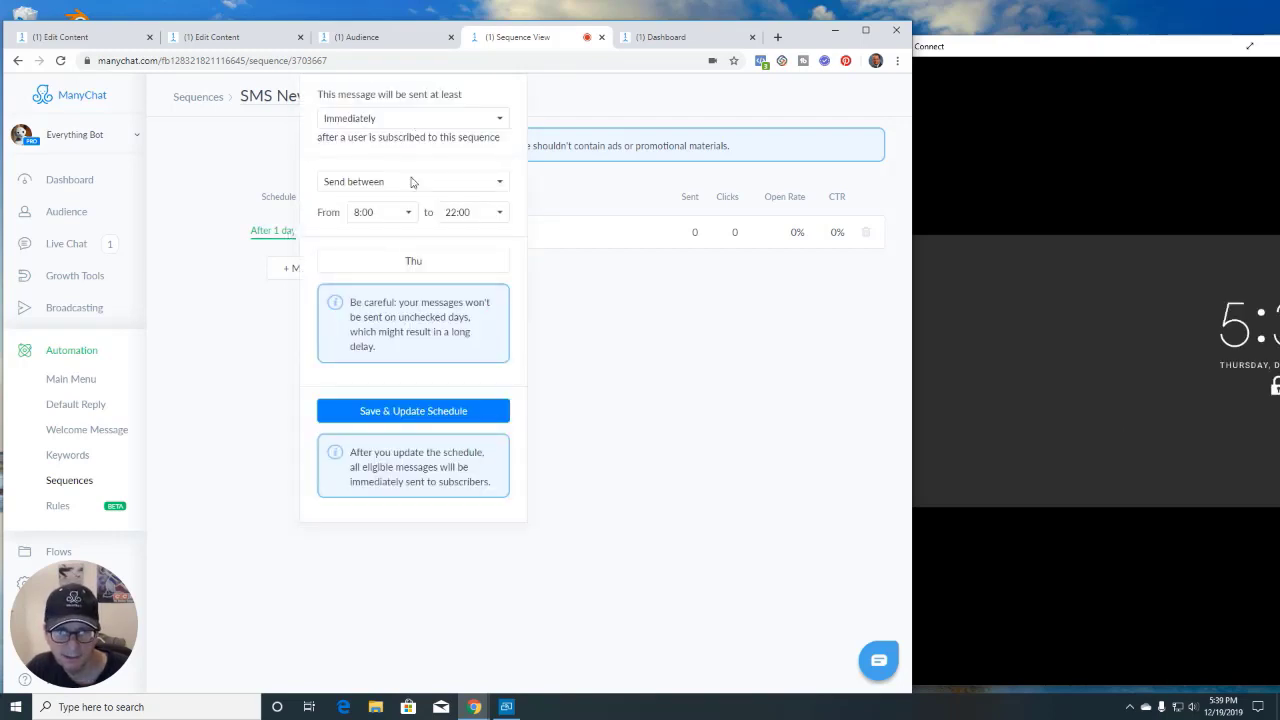
pyautogui.click(392, 410)
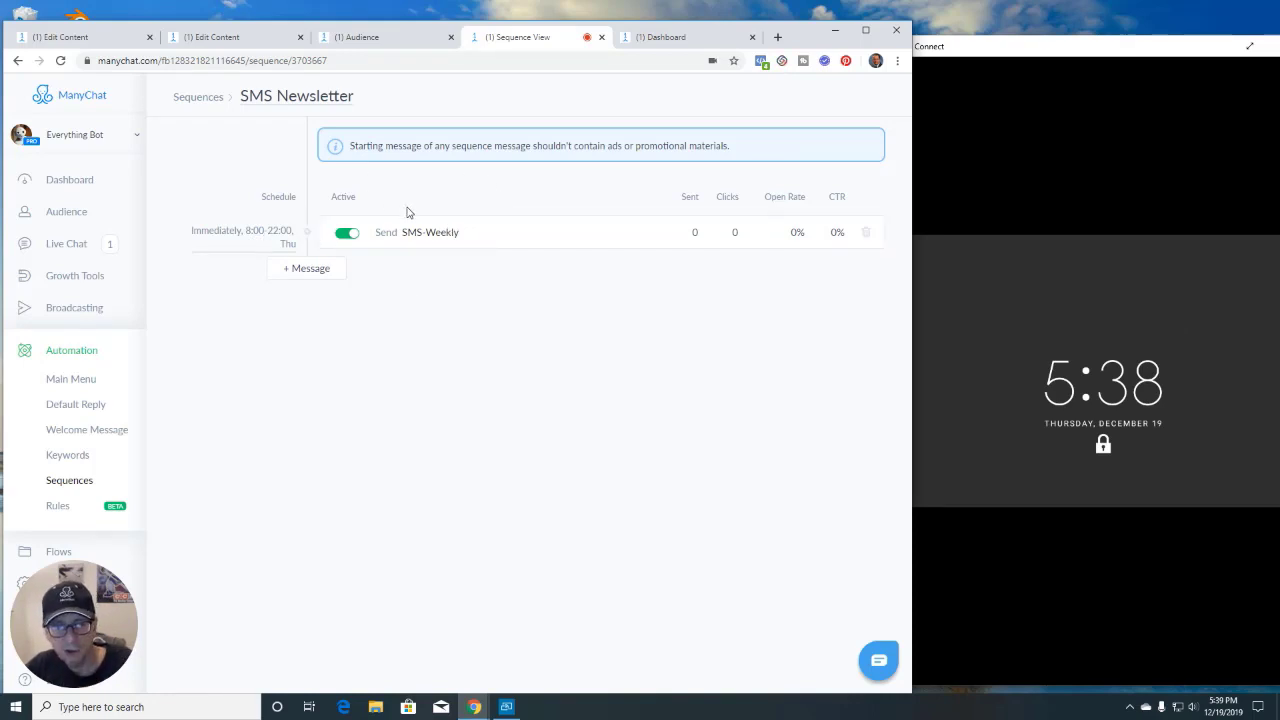
# Review the SMS-Weekly flow from its starting unsubscribe action through the SMS, newsletter, condition and delay steps to the final subscribe action
pyautogui.click(85, 40)
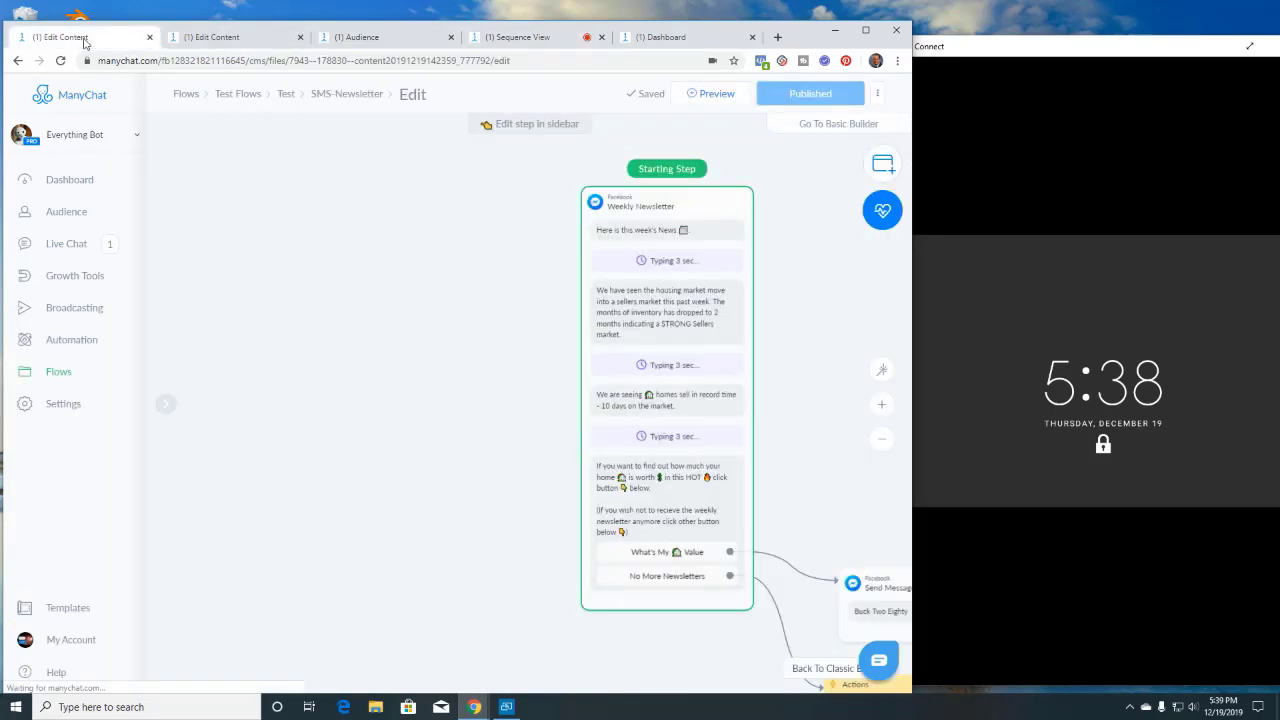
pyautogui.click(215, 37)
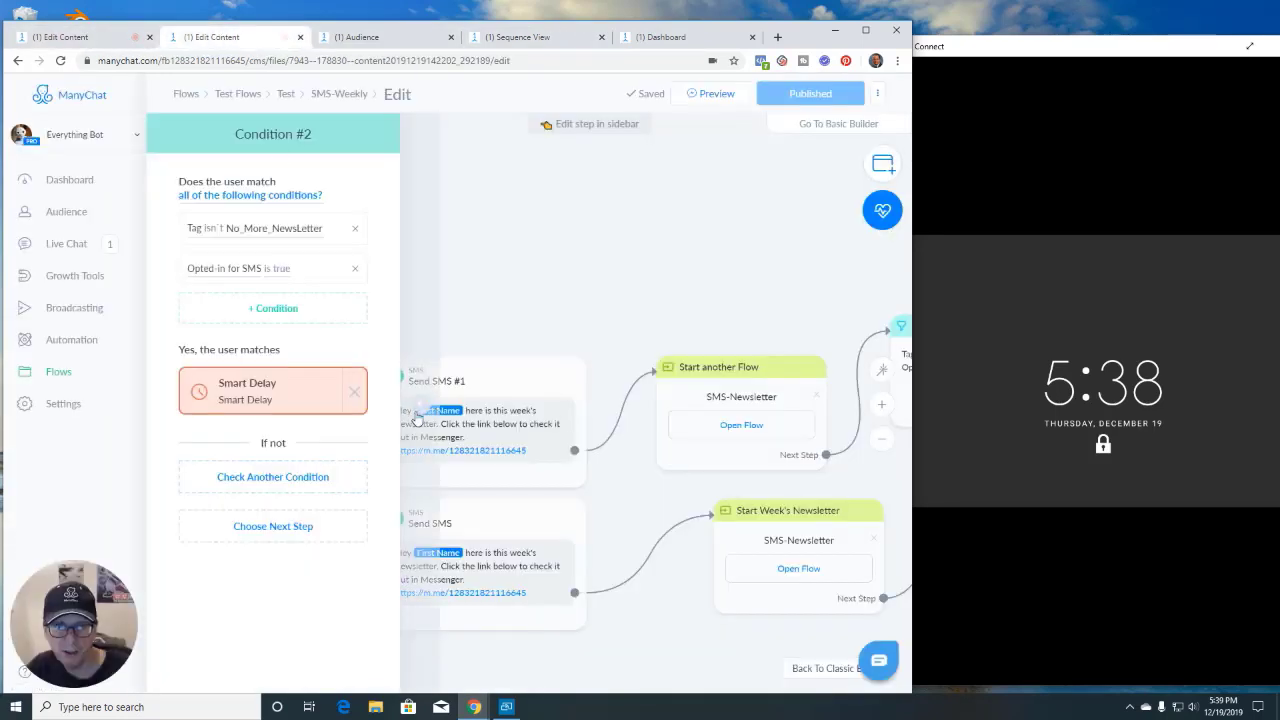
pyautogui.click(418, 419)
pyautogui.scroll(-3, 400, 420)
pyautogui.moveTo(363, 414); pyautogui.dragTo(626, 293)
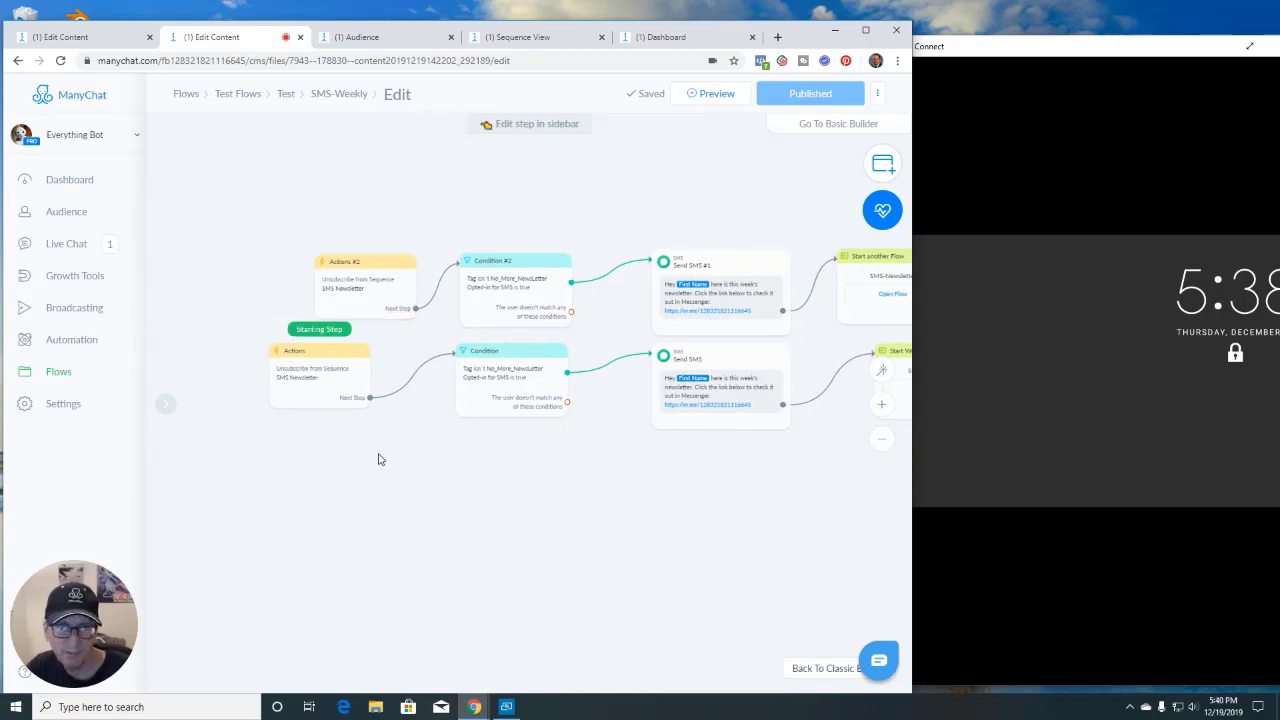
pyautogui.scroll(2, 437, 457)
pyautogui.moveTo(437, 457); pyautogui.dragTo(206, 463)
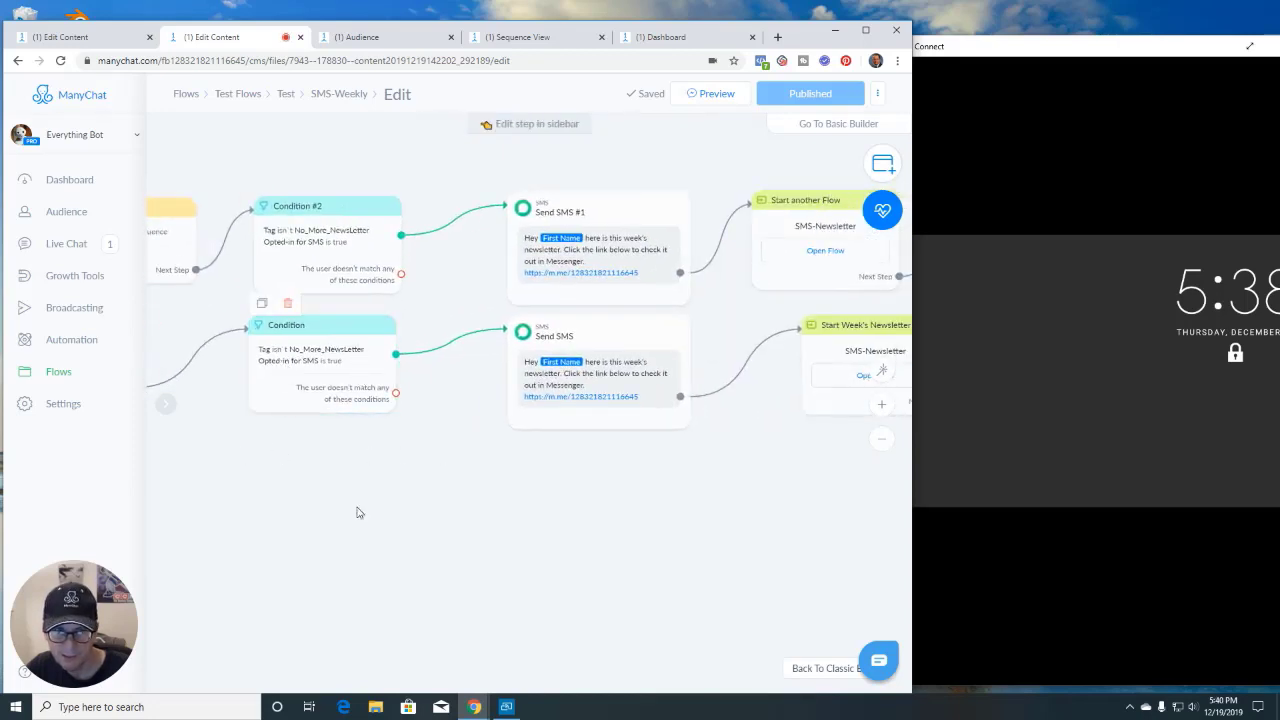
pyautogui.moveTo(524, 557); pyautogui.dragTo(334, 571)
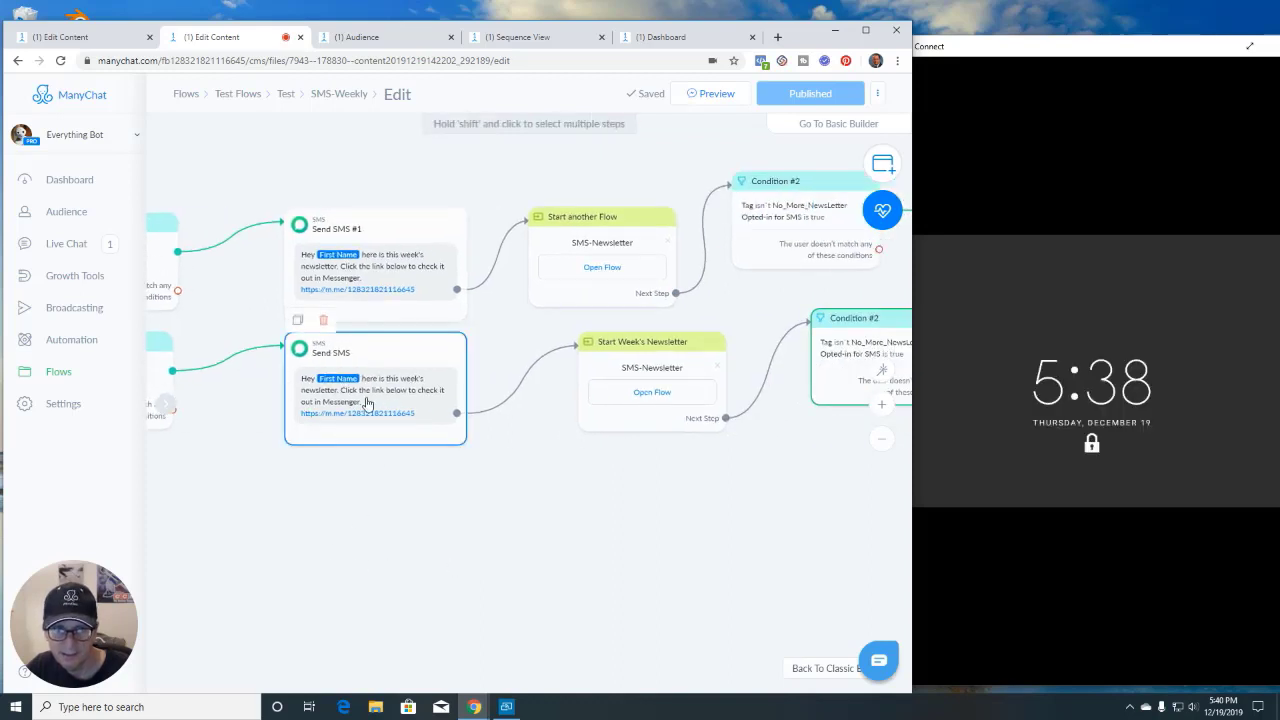
pyautogui.moveTo(551, 420); pyautogui.dragTo(409, 423)
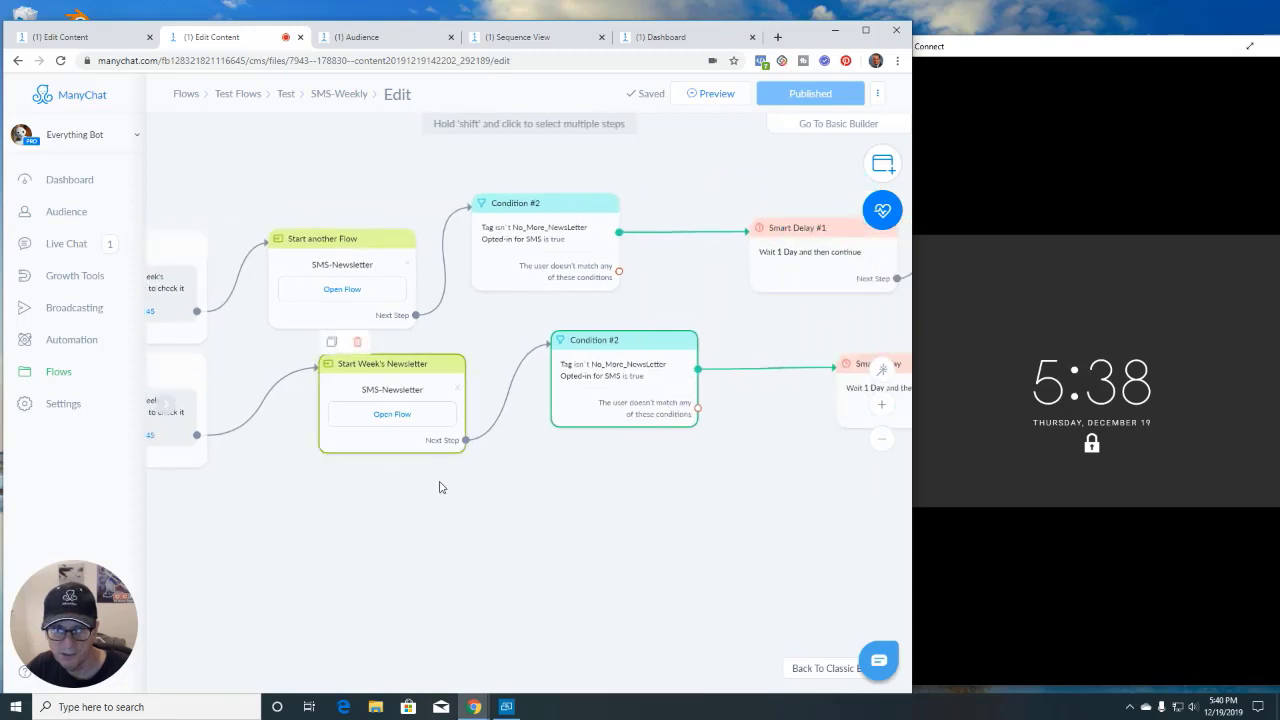
pyautogui.moveTo(652, 563); pyautogui.dragTo(328, 560)
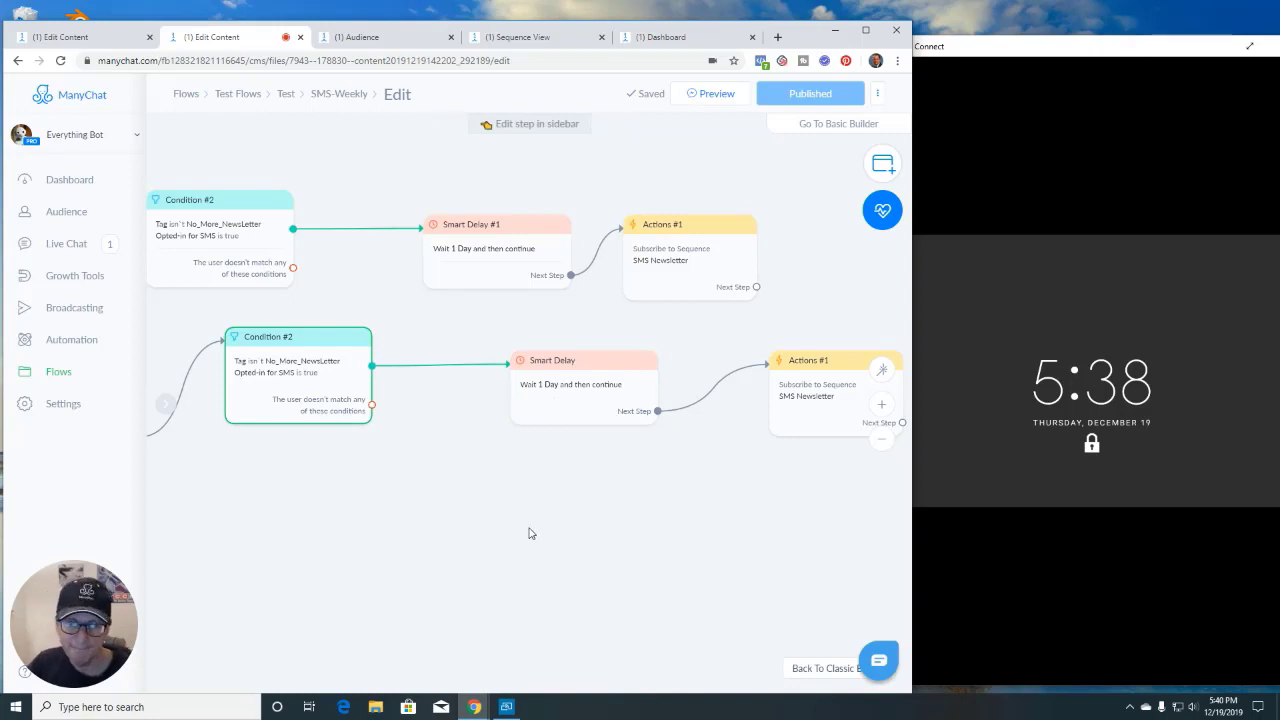
pyautogui.click(82, 42)
pyautogui.hotkey('ctrl', '4')
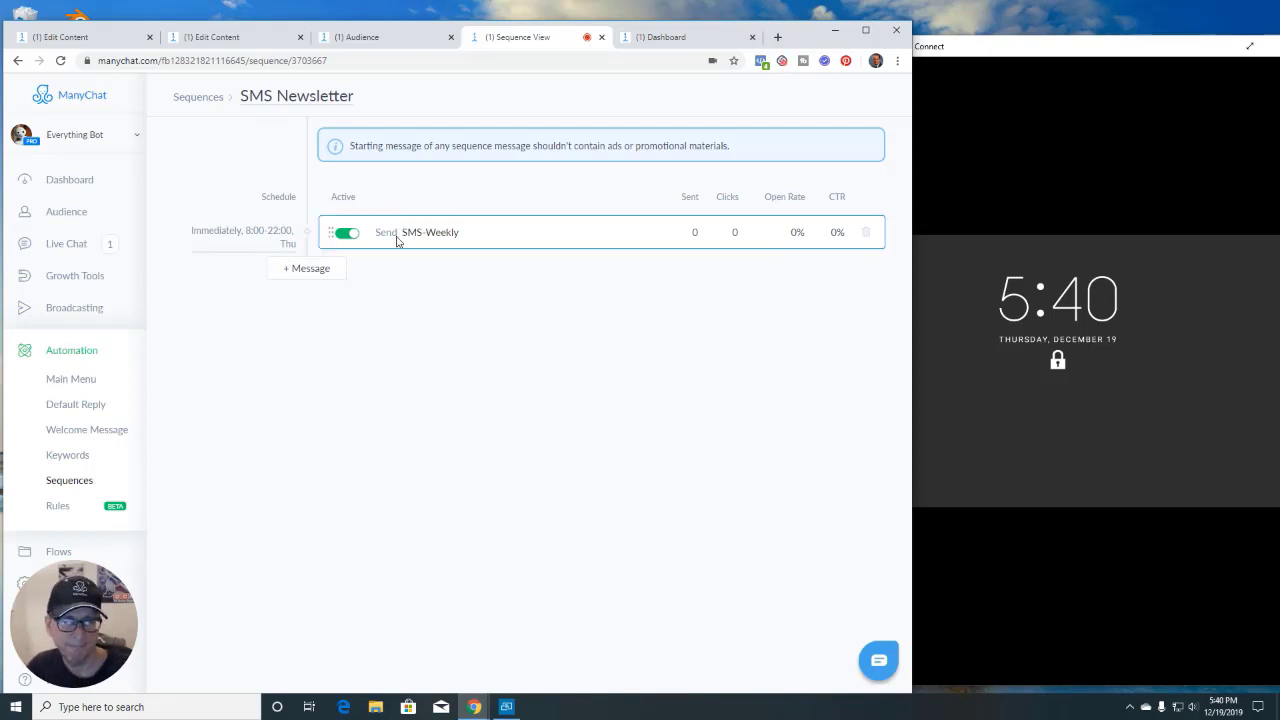
pyautogui.click(86, 39)
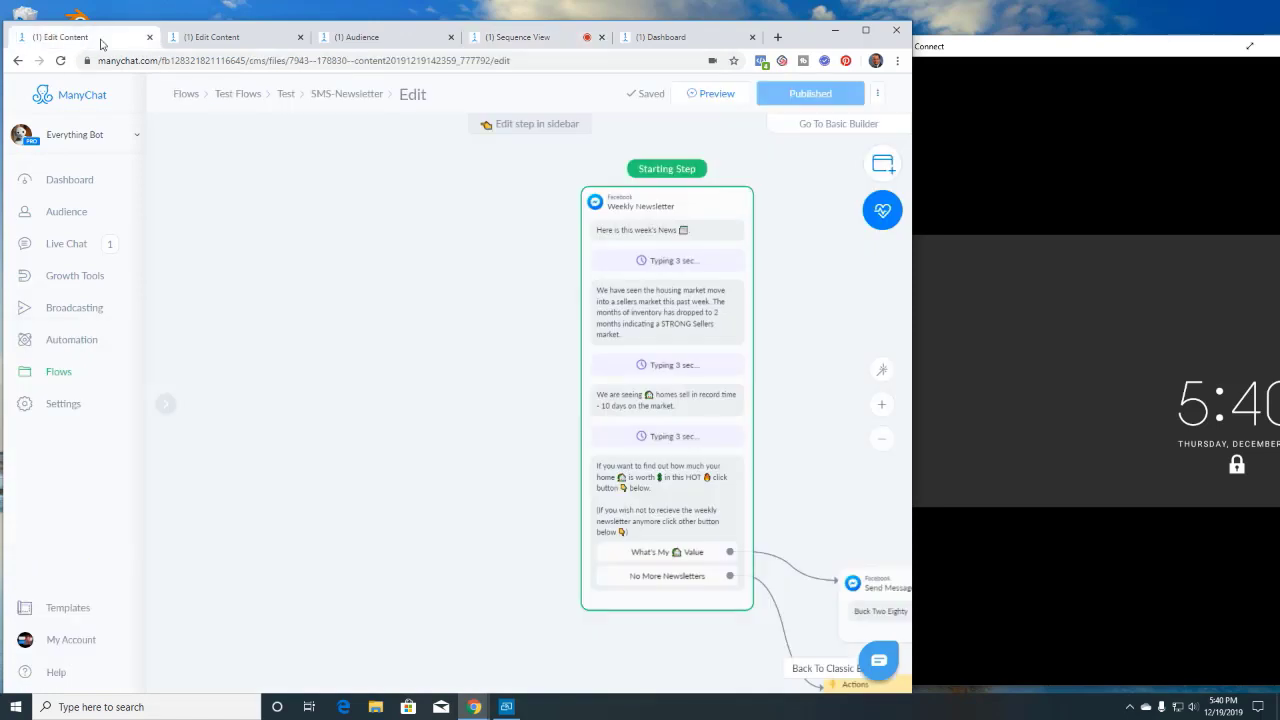
pyautogui.click(216, 40)
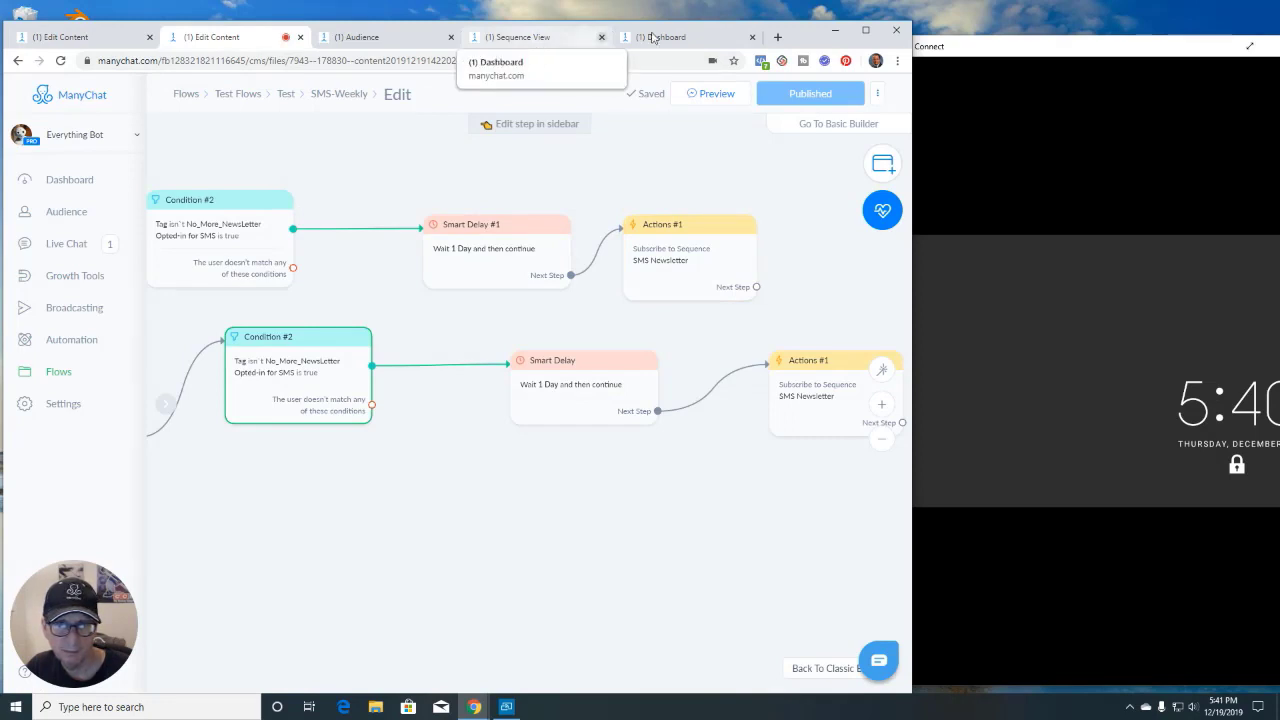
# Examine the user tags and subscribed sequences in the test subscriber's Audience profile
pyautogui.click(352, 37)
pyautogui.scroll(2, 510, 302)
pyautogui.scroll(10, 510, 302)
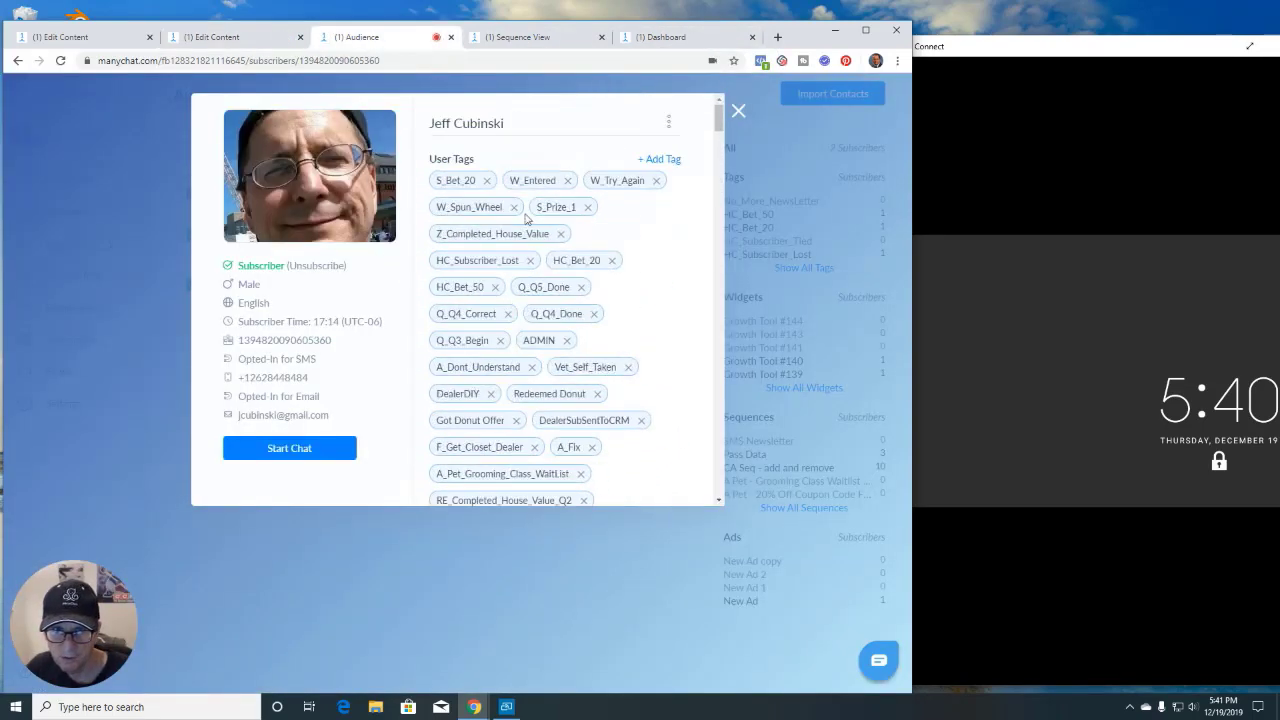
pyautogui.scroll(-10, 511, 424)
pyautogui.scroll(-2, 510, 424)
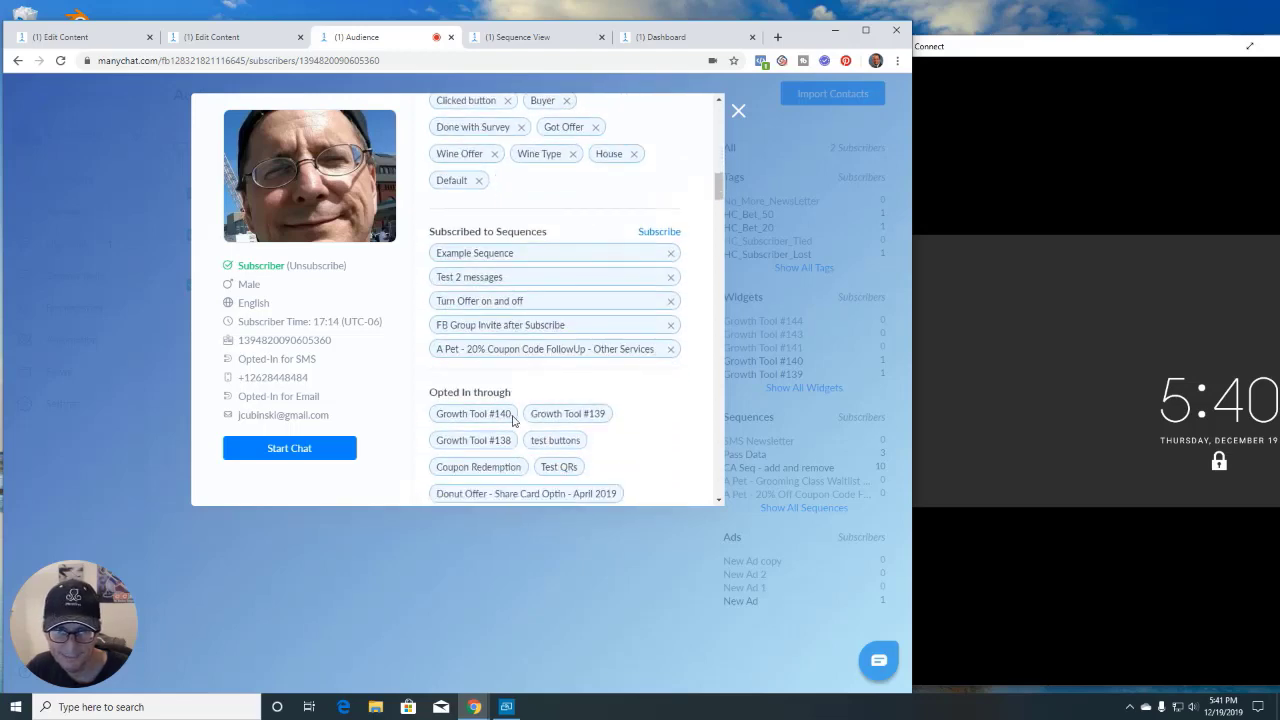
pyautogui.scroll(-5, 512, 420)
pyautogui.scroll(5, 512, 420)
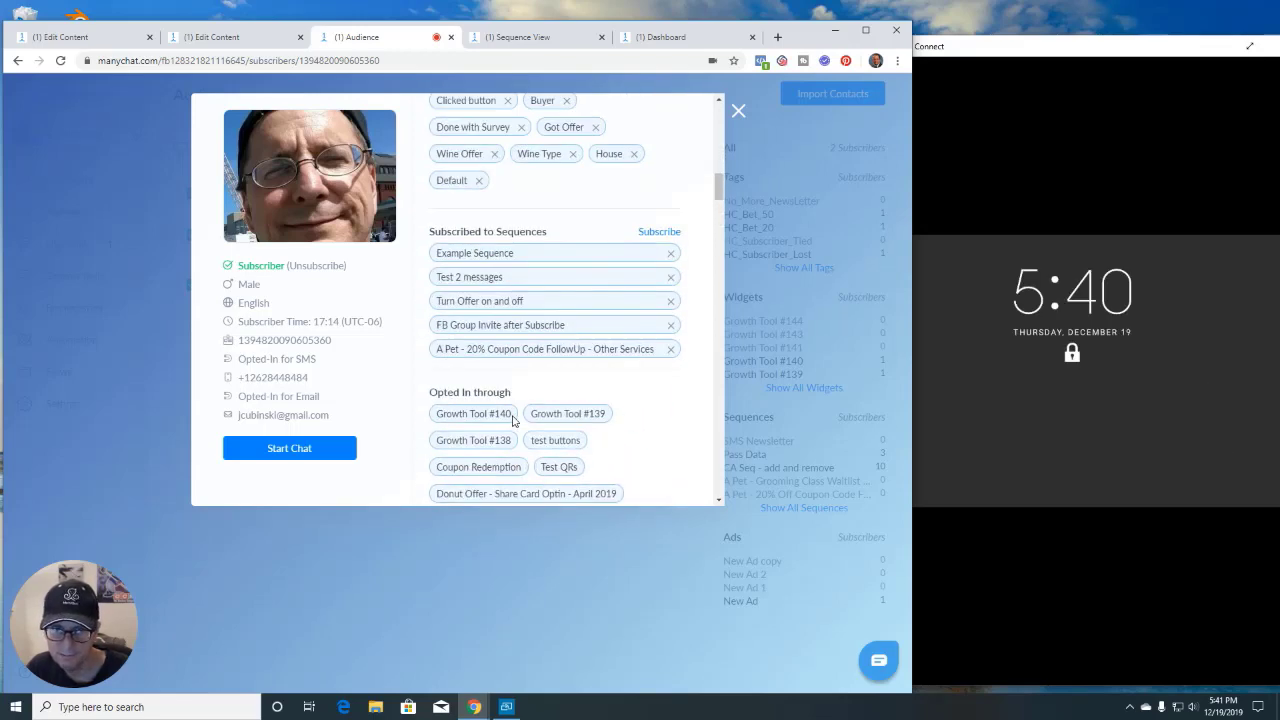
pyautogui.scroll(1, 512, 420)
pyautogui.scroll(-1, 512, 420)
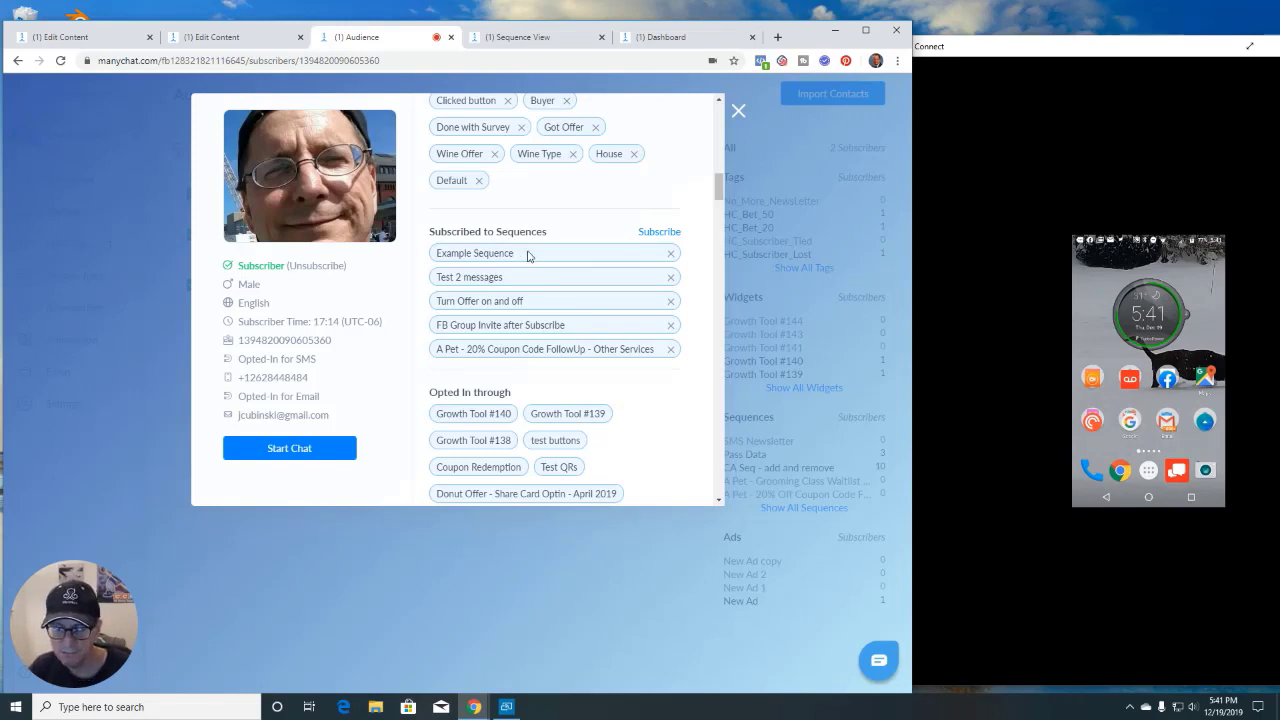
# Subscribe the test subscriber to the SMS Newsletter sequence from their profile
pyautogui.click(645, 234)
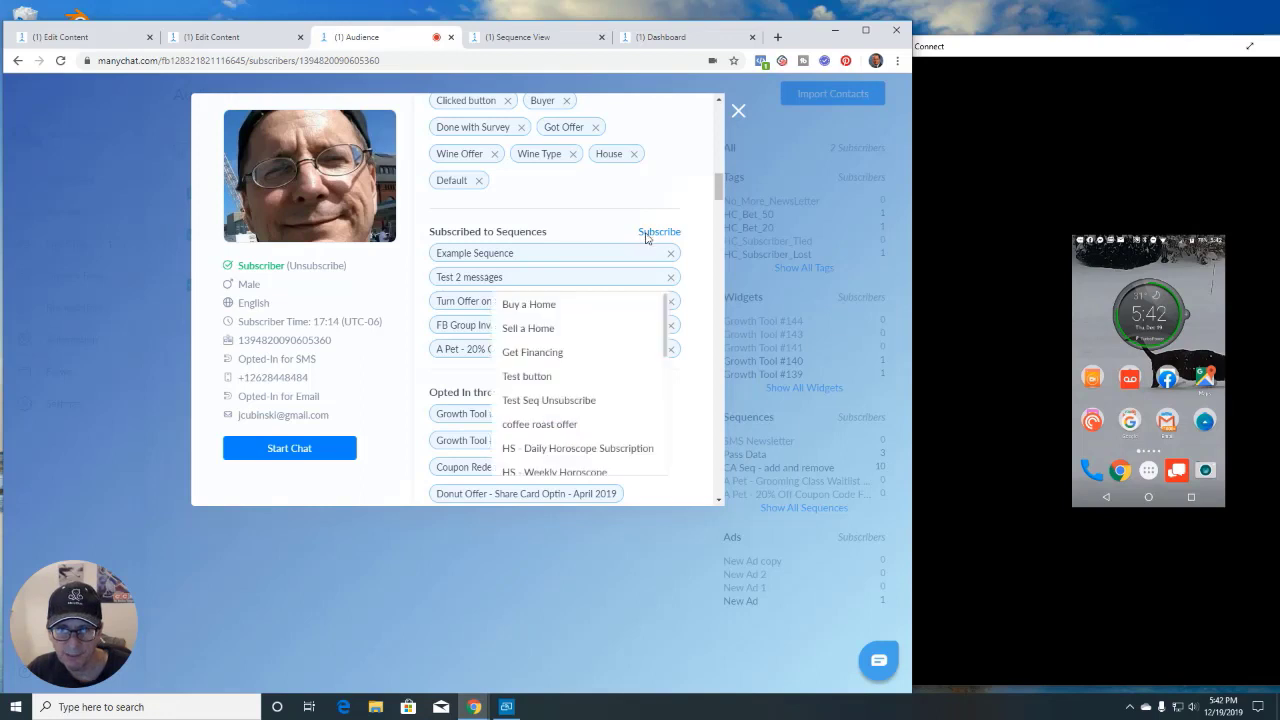
pyautogui.scroll(-5, 597, 395)
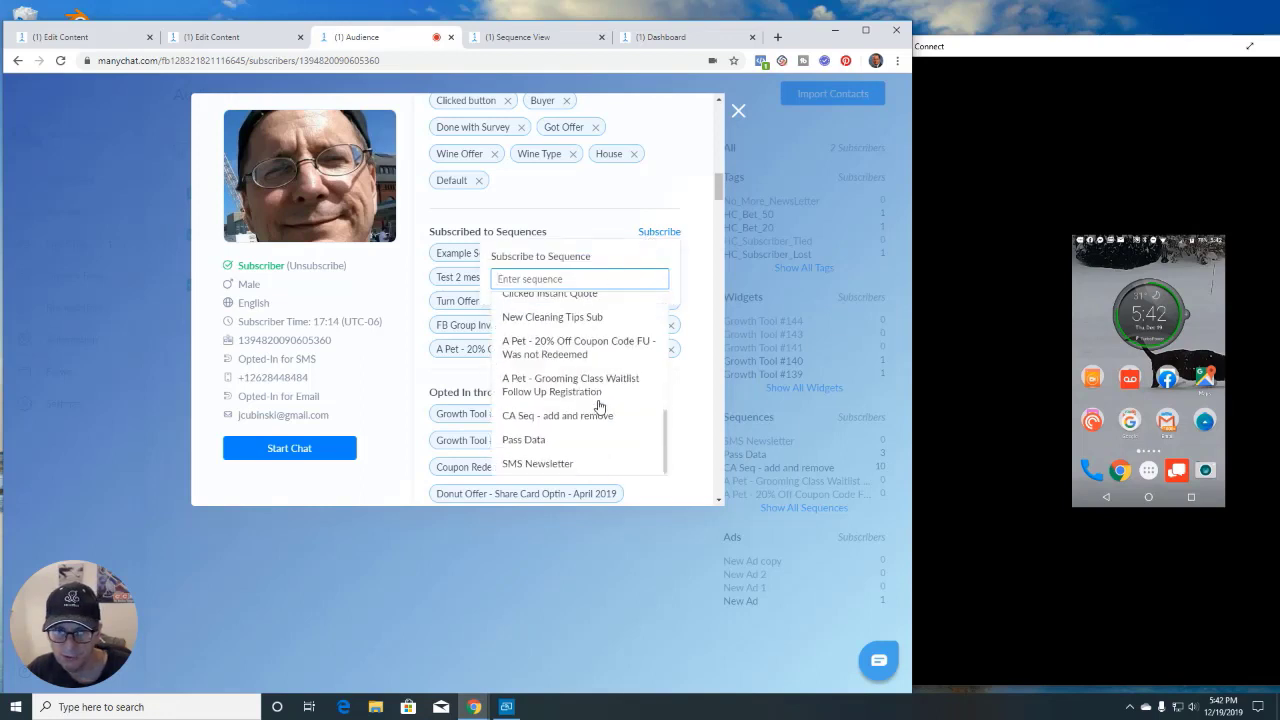
pyautogui.click(537, 463)
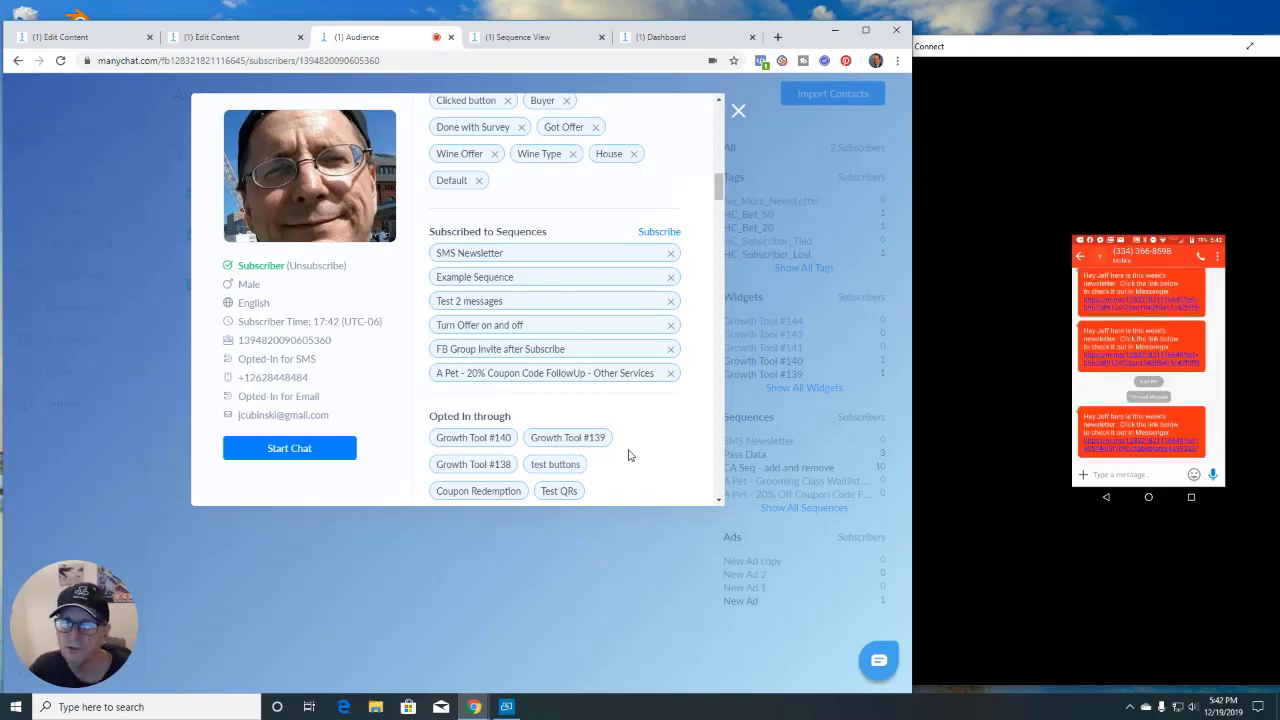
# Switch to the Connect window with the mirrored phone, move it over the browser and widen it to enlarge the phone view
pyautogui.moveTo(1059, 53); pyautogui.dragTo(719, 67)
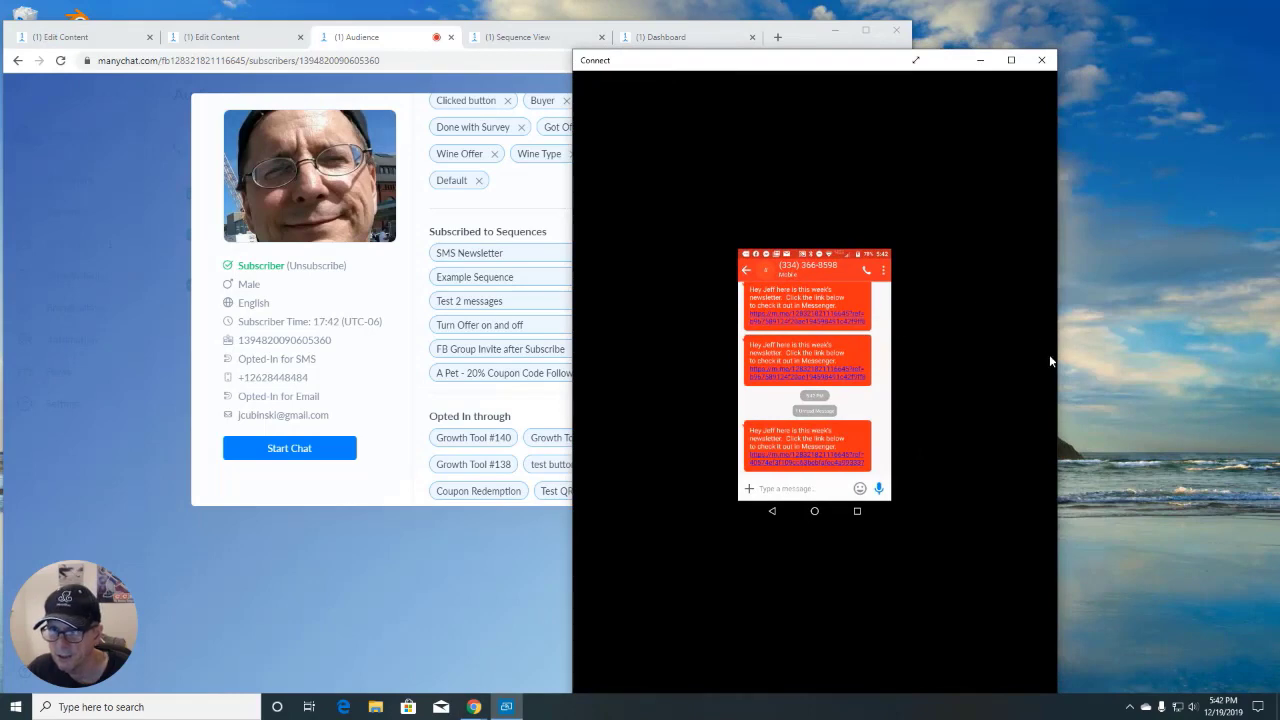
pyautogui.moveTo(1057, 370); pyautogui.dragTo(1270, 452)
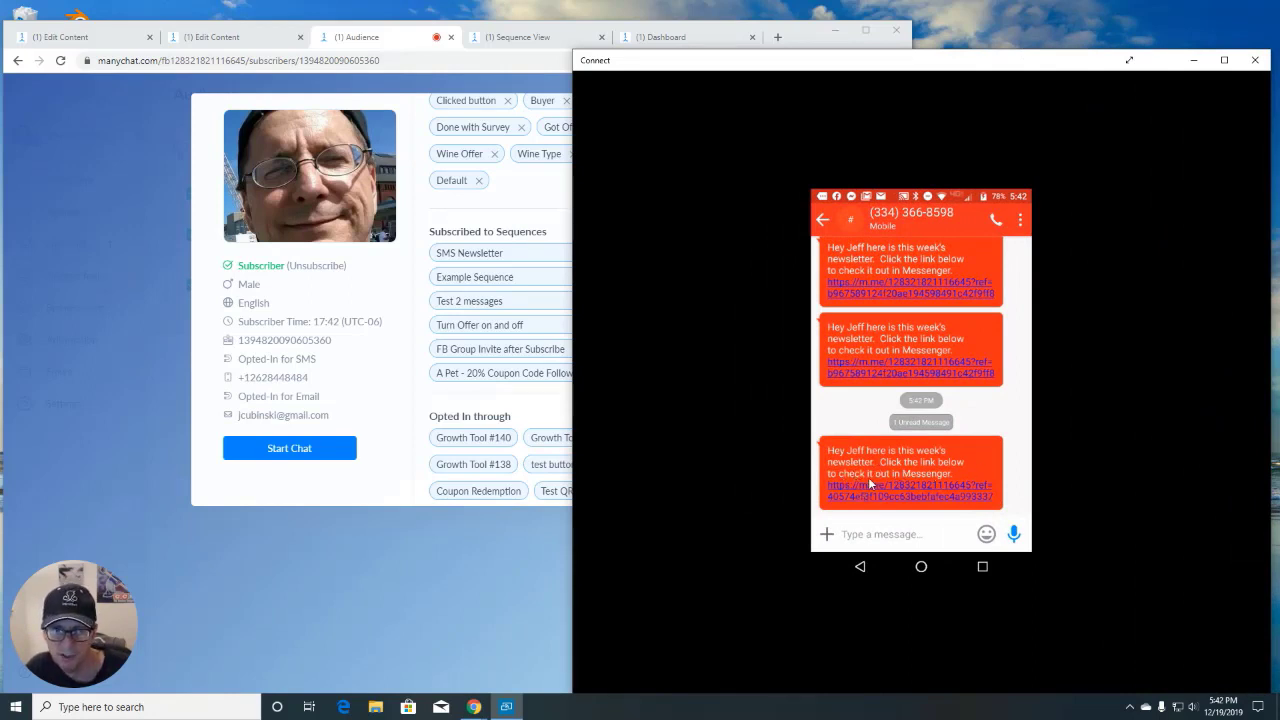
pyautogui.click(1017, 484)
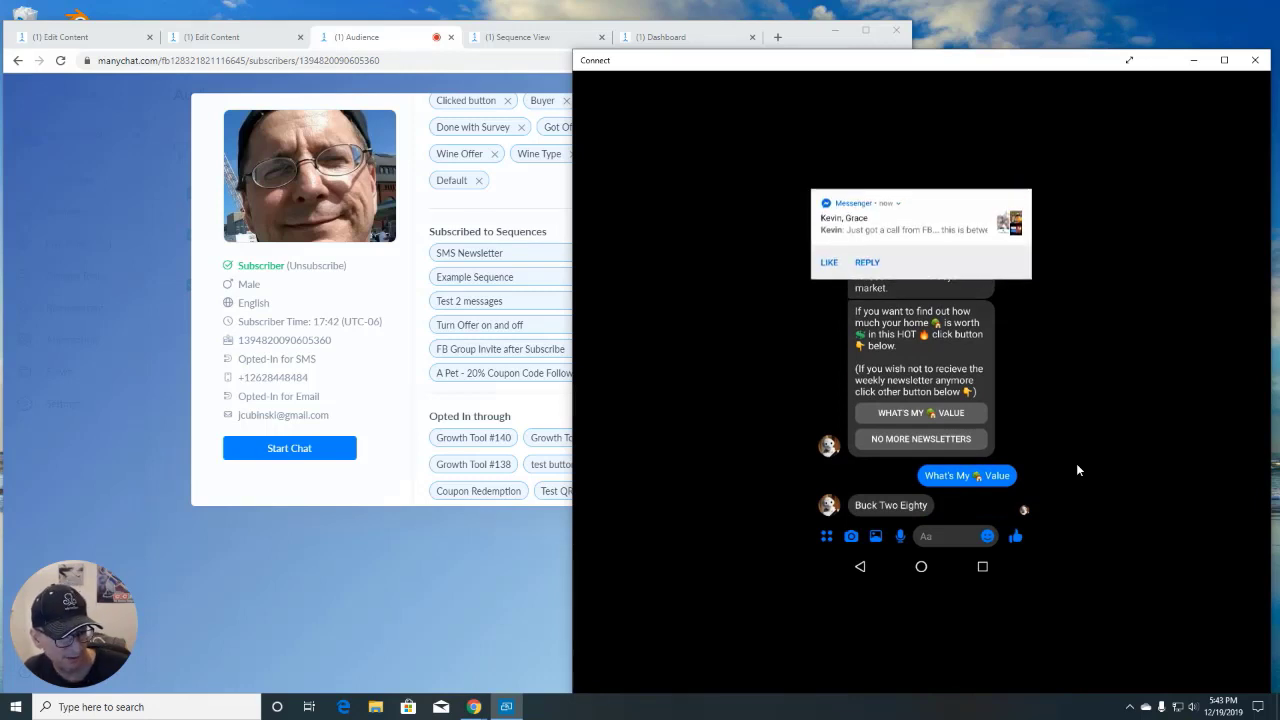
# Reopen the test subscriber's Audience profile and check the subscribed sequences for SMS Newsletter
pyautogui.click(1076, 463)
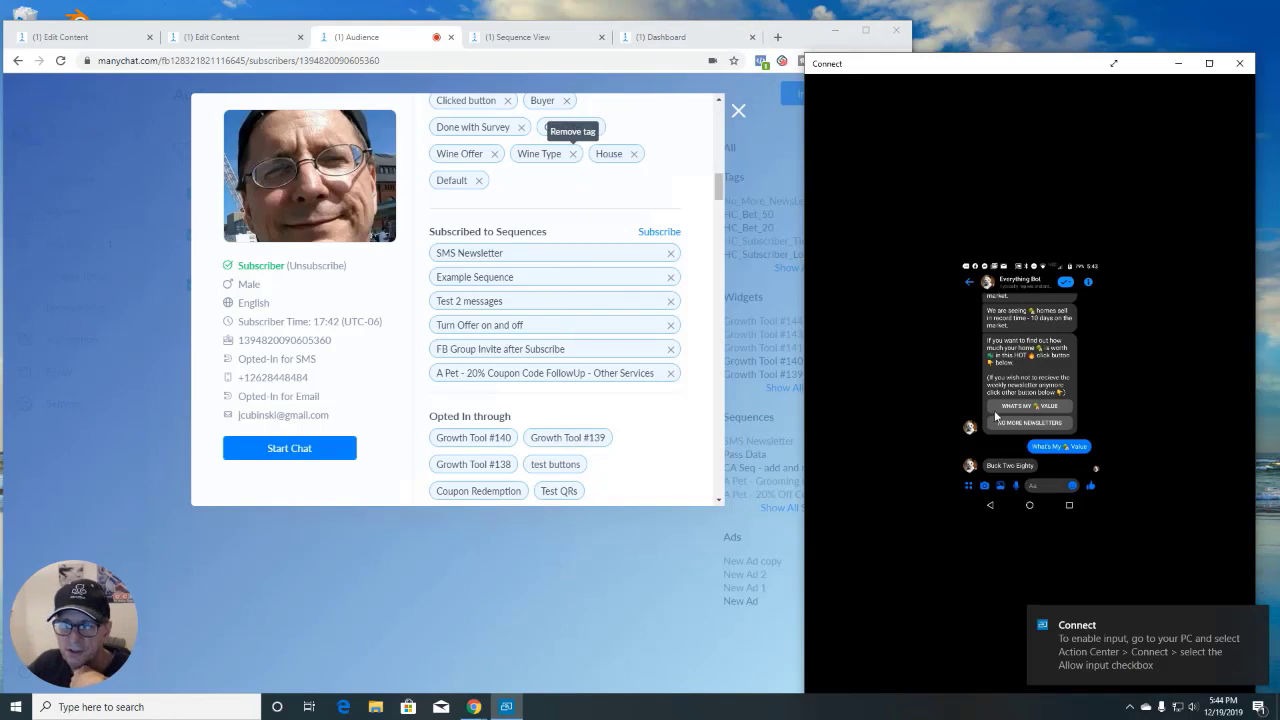
pyautogui.click(738, 112)
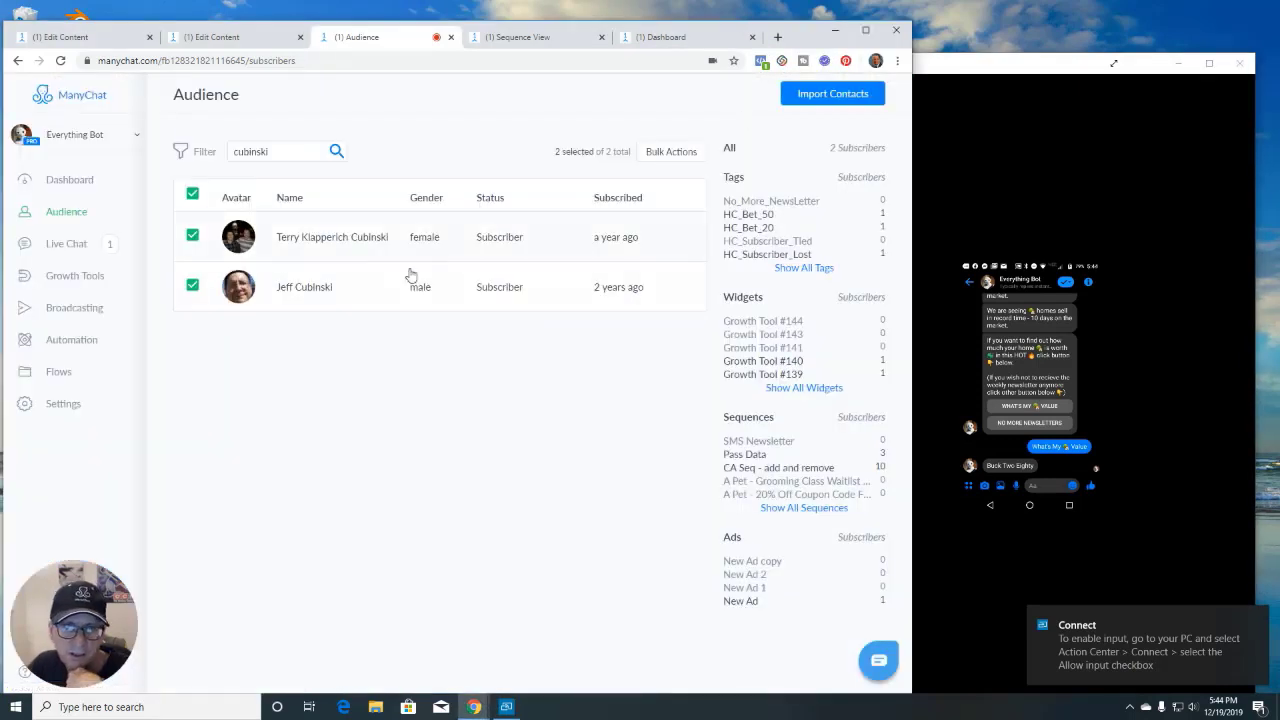
pyautogui.click(316, 289)
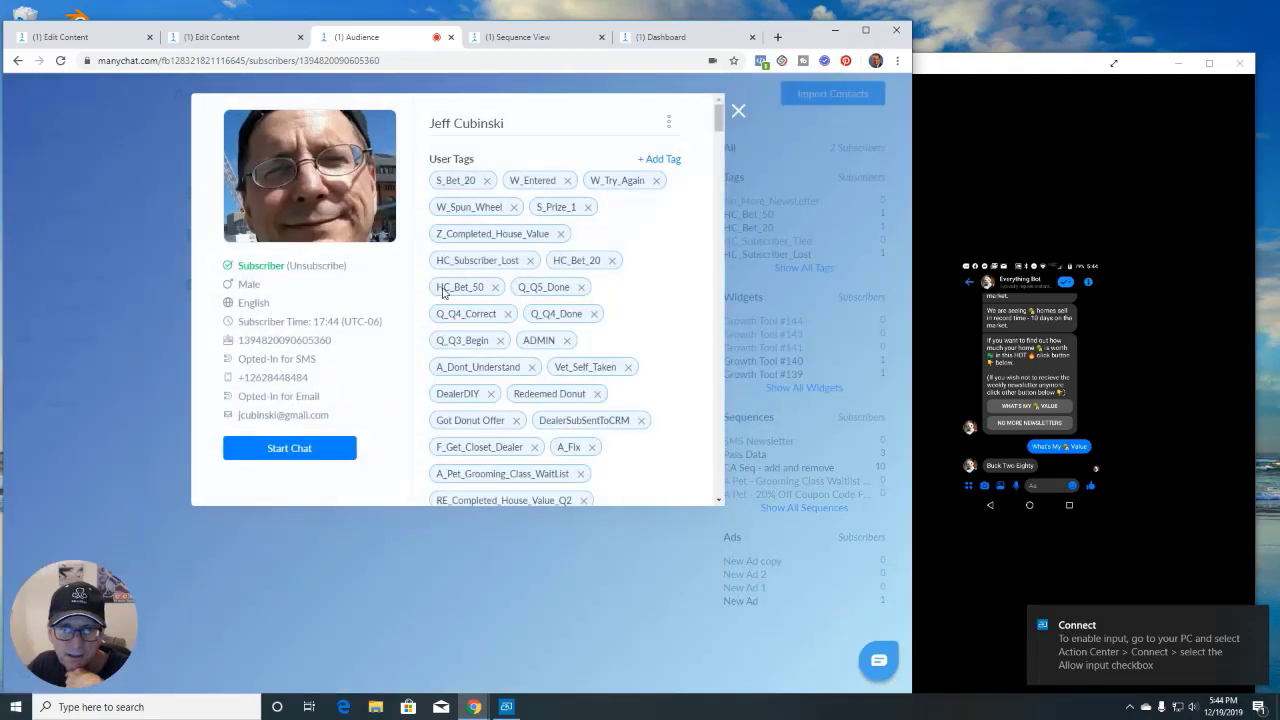
pyautogui.scroll(-10, 541, 290)
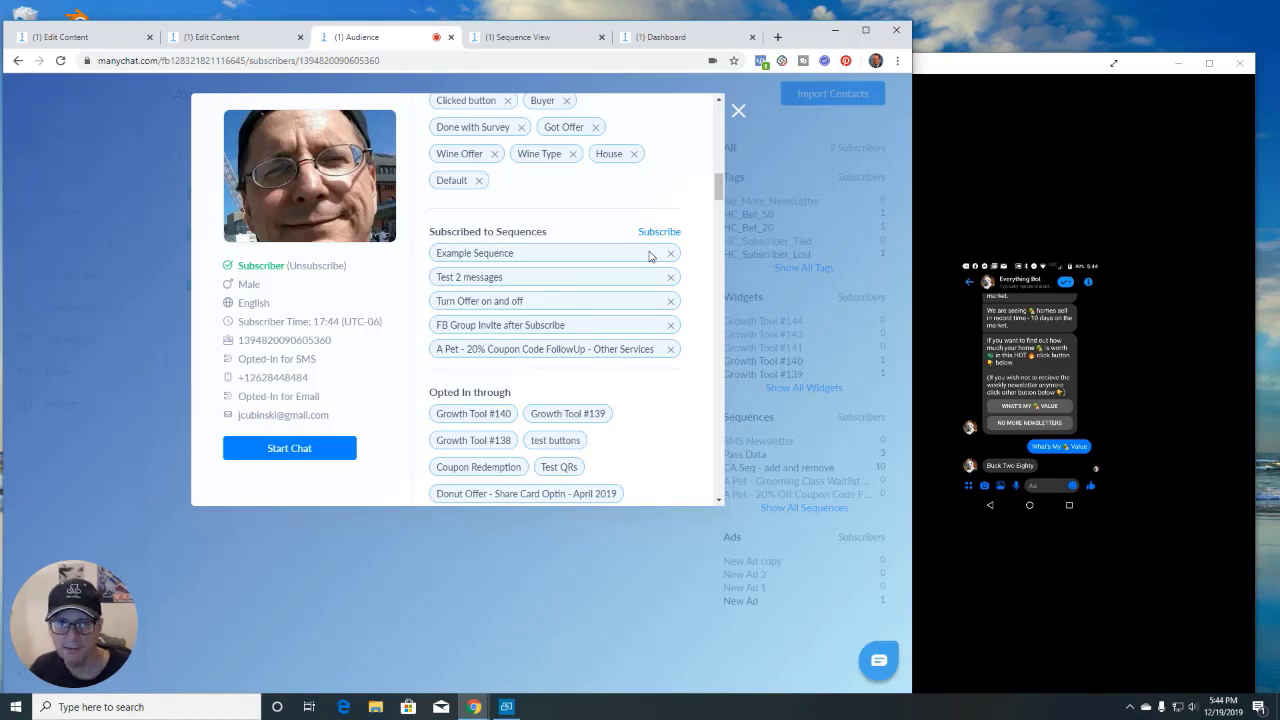
pyautogui.click(738, 110)
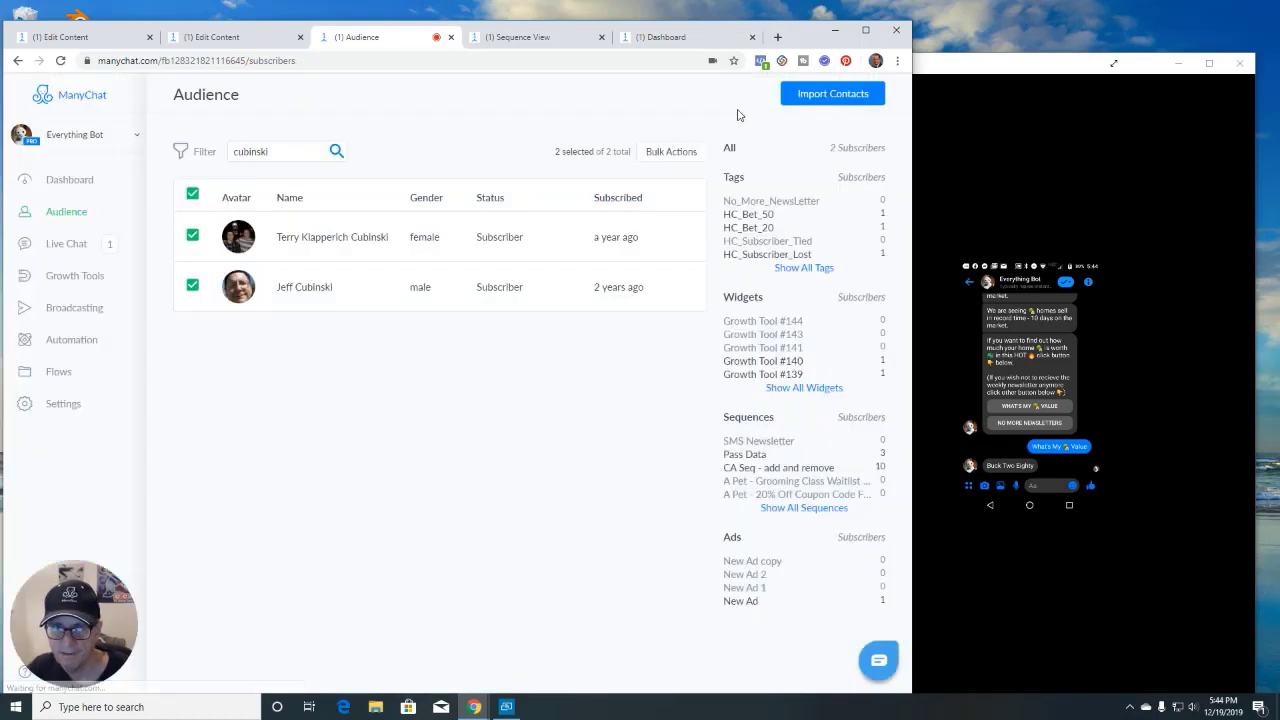
# Maximize the browser, review the SMS-Weekly flow from its final subscribe action back to the SMS steps, and show the SMS Newsletter sequence
pyautogui.click(866, 30)
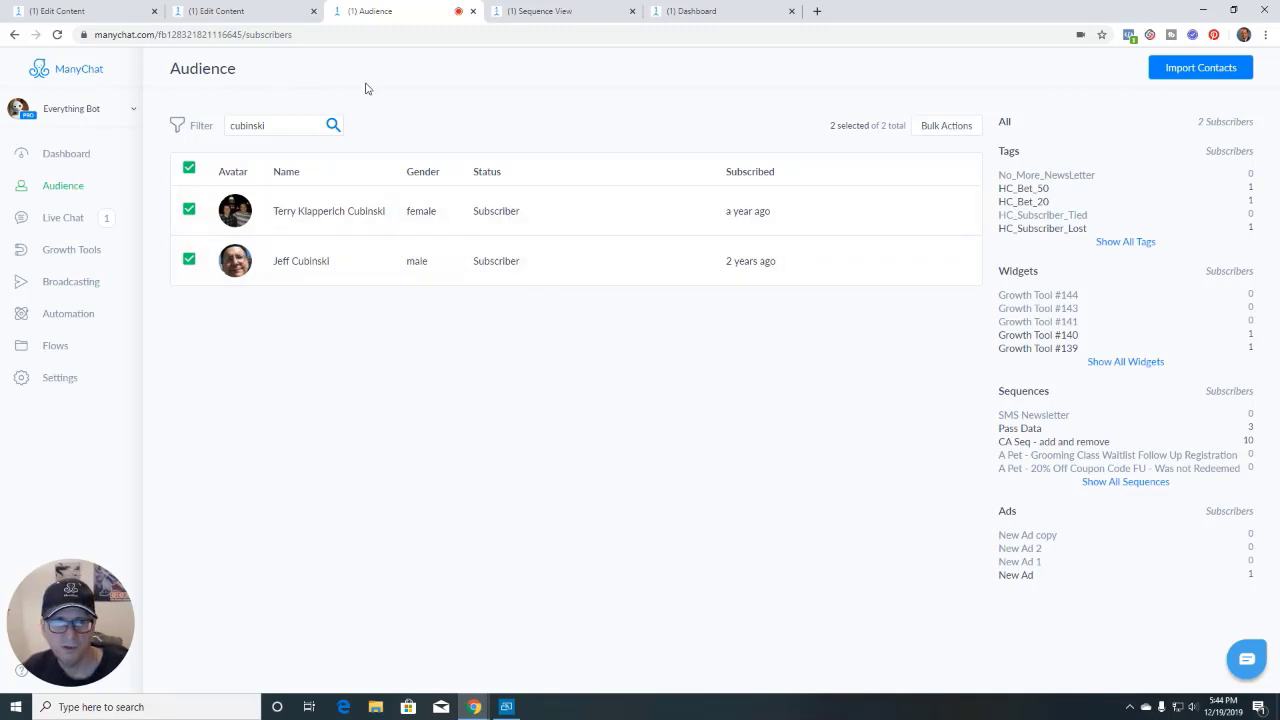
pyautogui.click(114, 14)
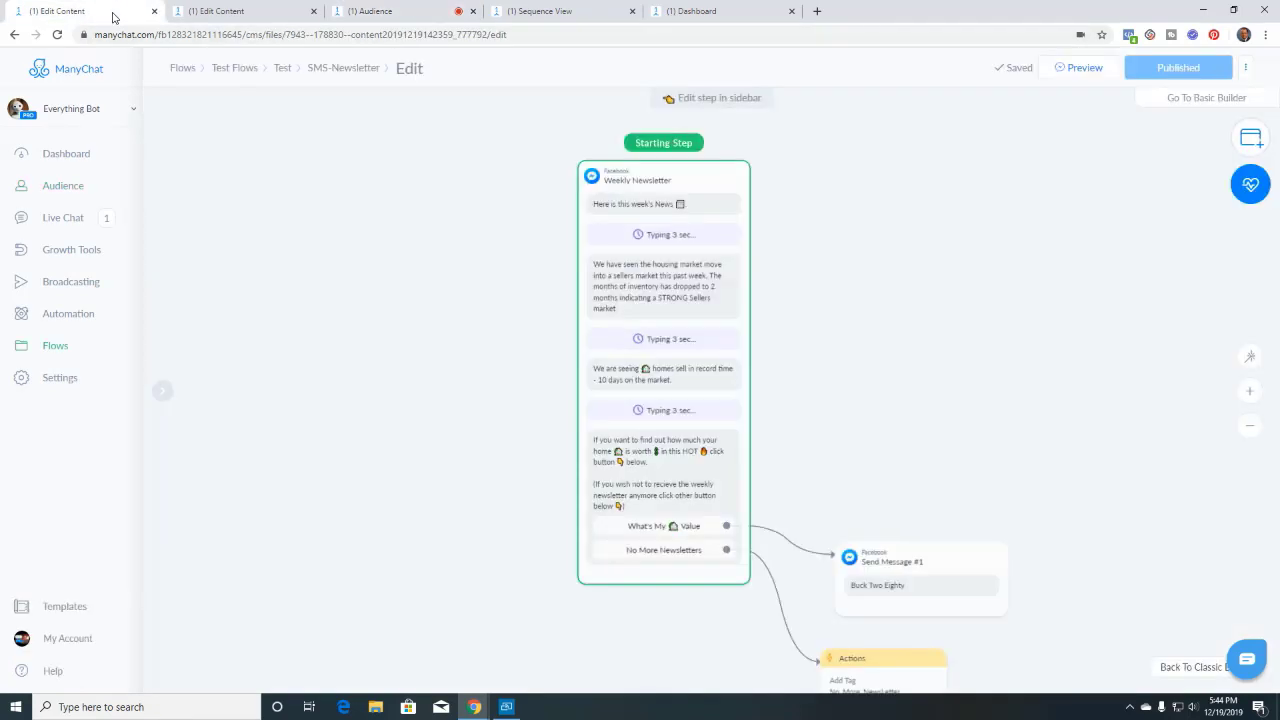
pyautogui.click(246, 12)
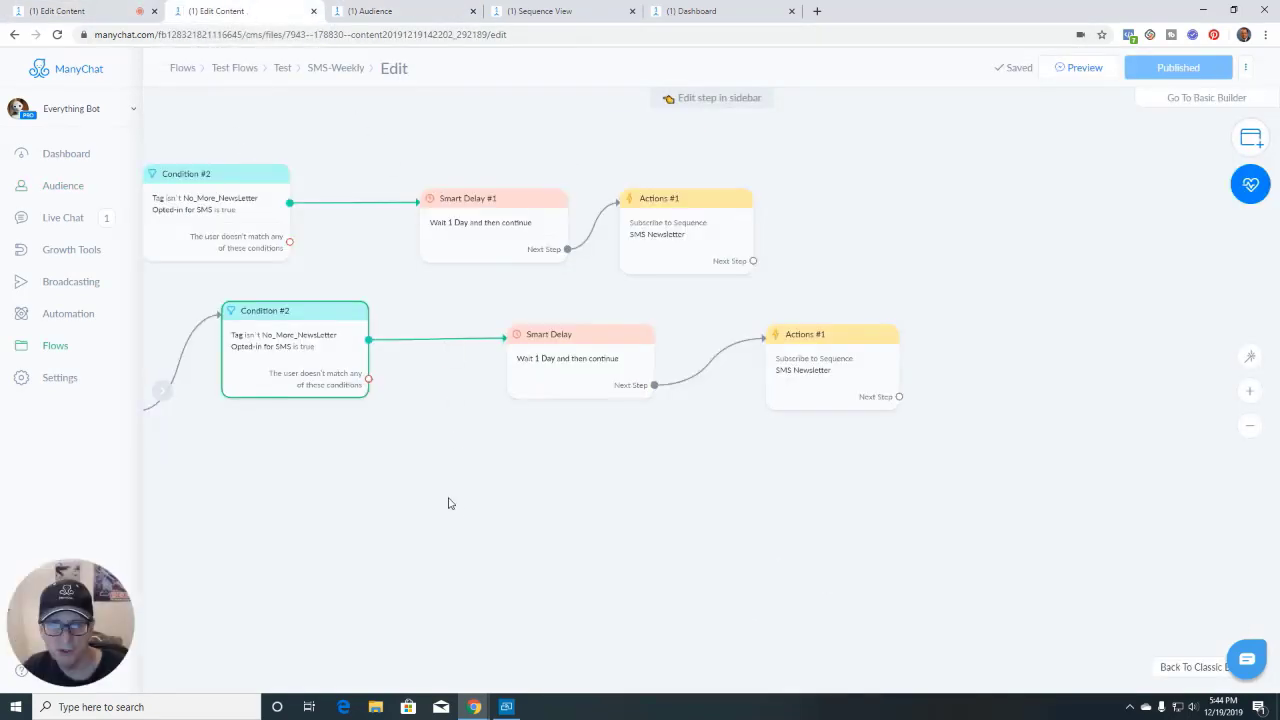
pyautogui.moveTo(446, 503); pyautogui.dragTo(745, 504)
pyautogui.click(851, 371)
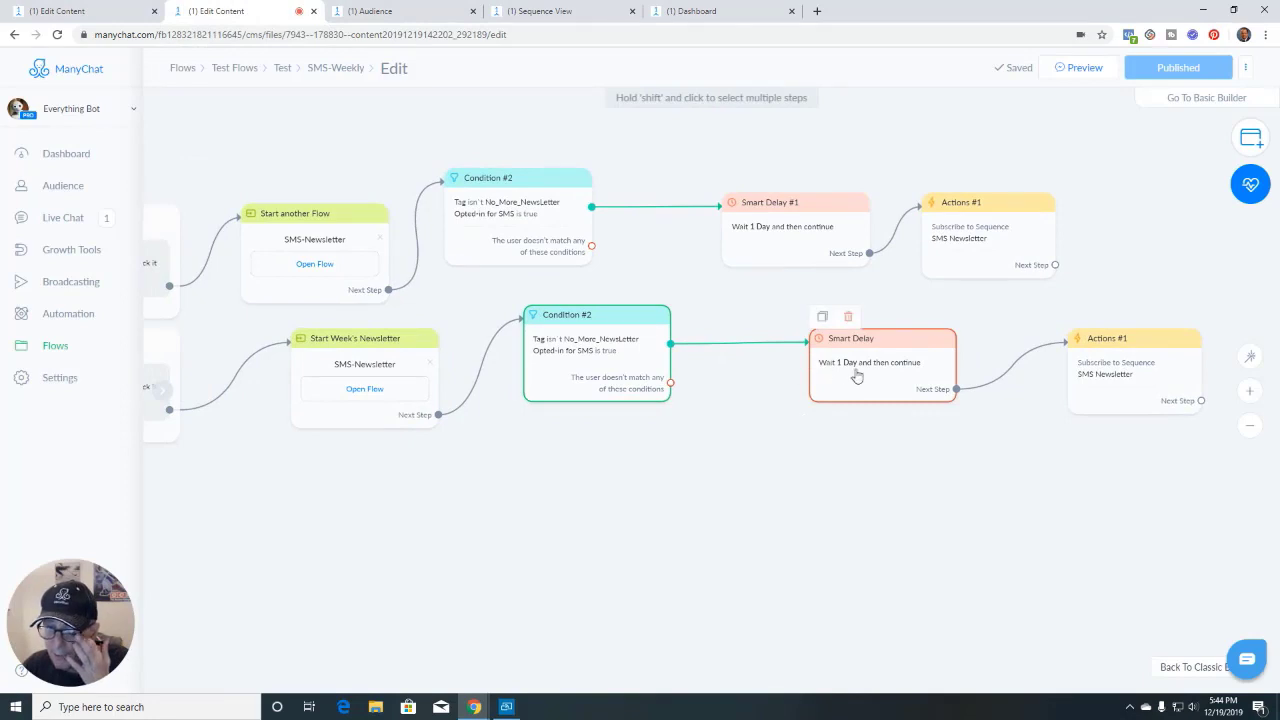
pyautogui.click(1112, 366)
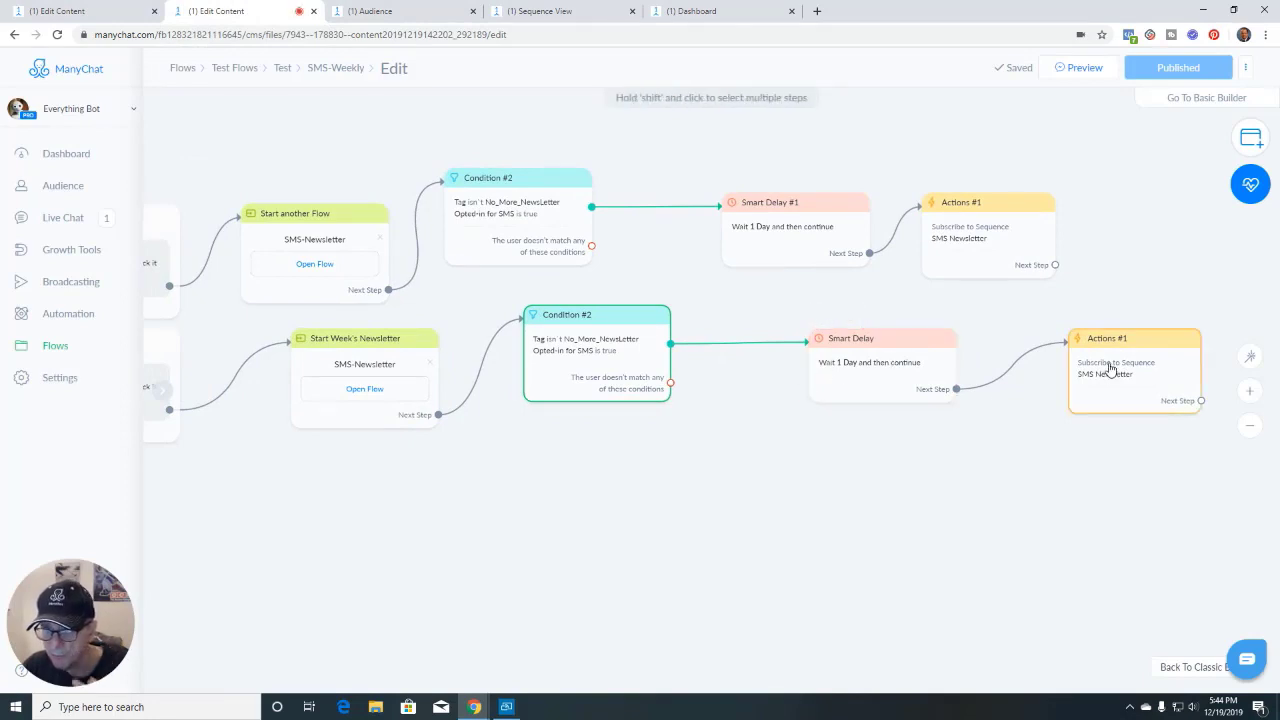
pyautogui.click(885, 471)
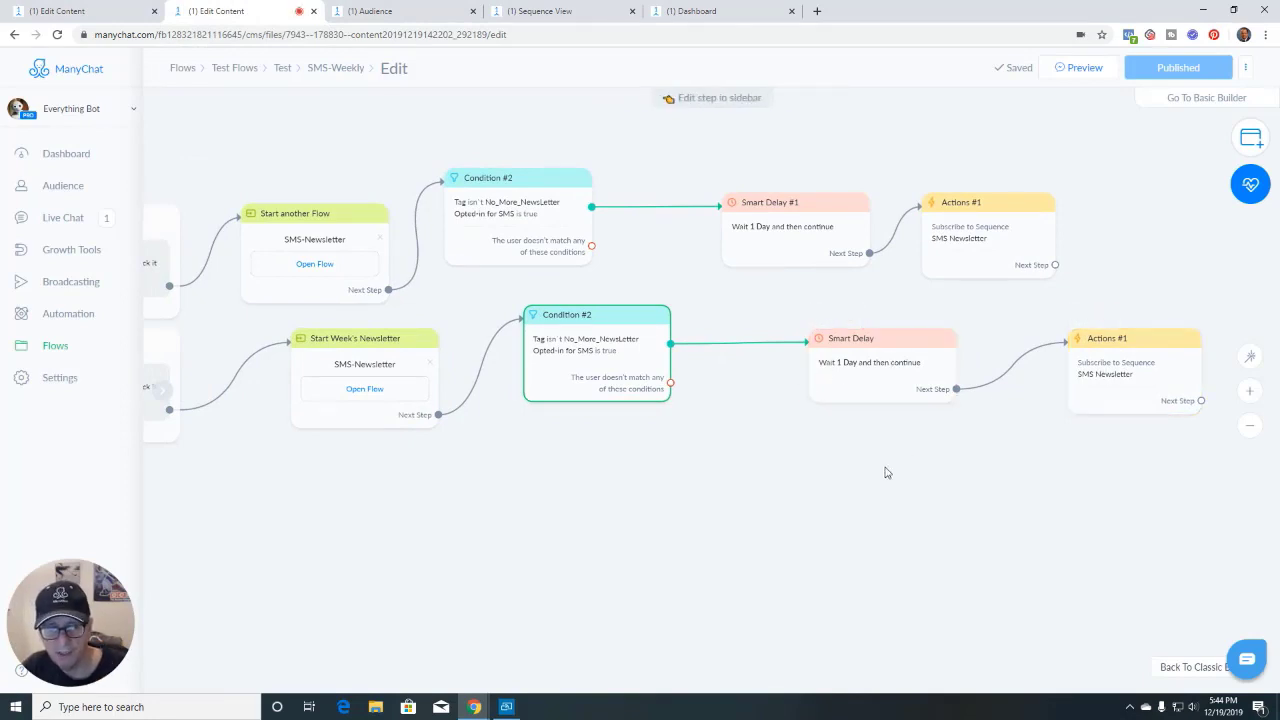
pyautogui.hscroll(-3, 817, 470)
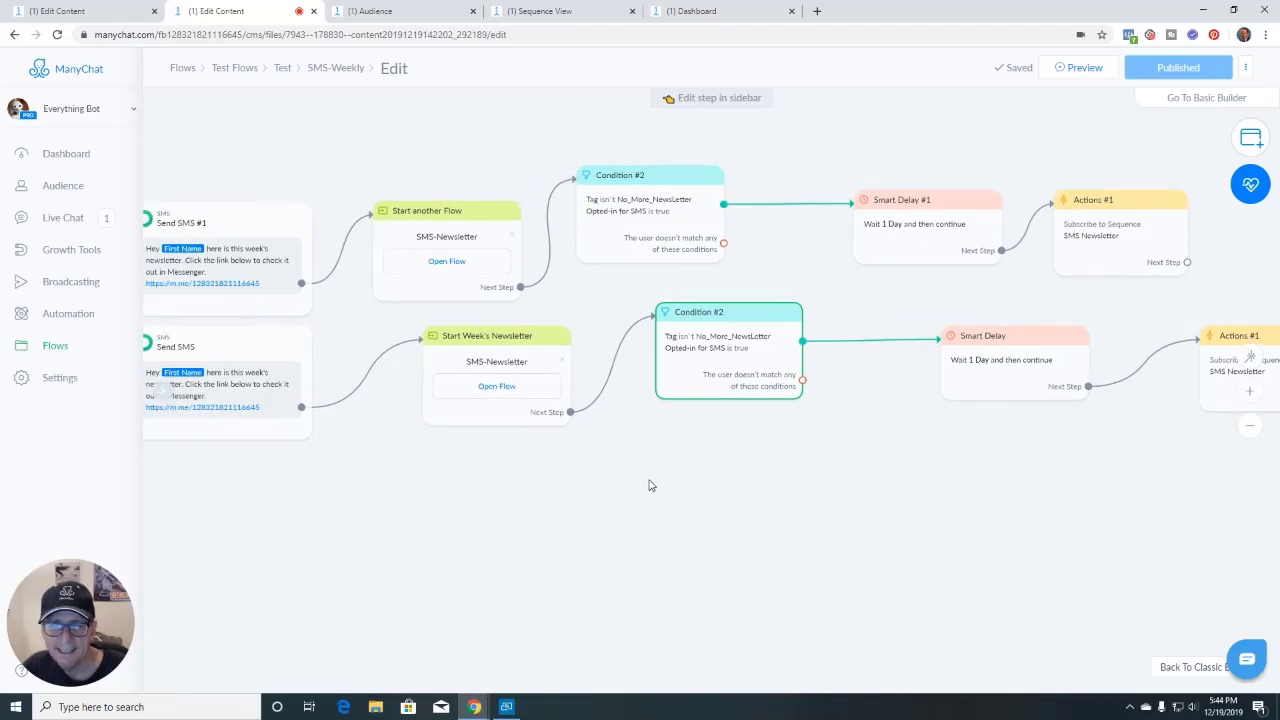
pyautogui.moveTo(649, 485); pyautogui.dragTo(871, 480)
pyautogui.moveTo(729, 502); pyautogui.dragTo(838, 504)
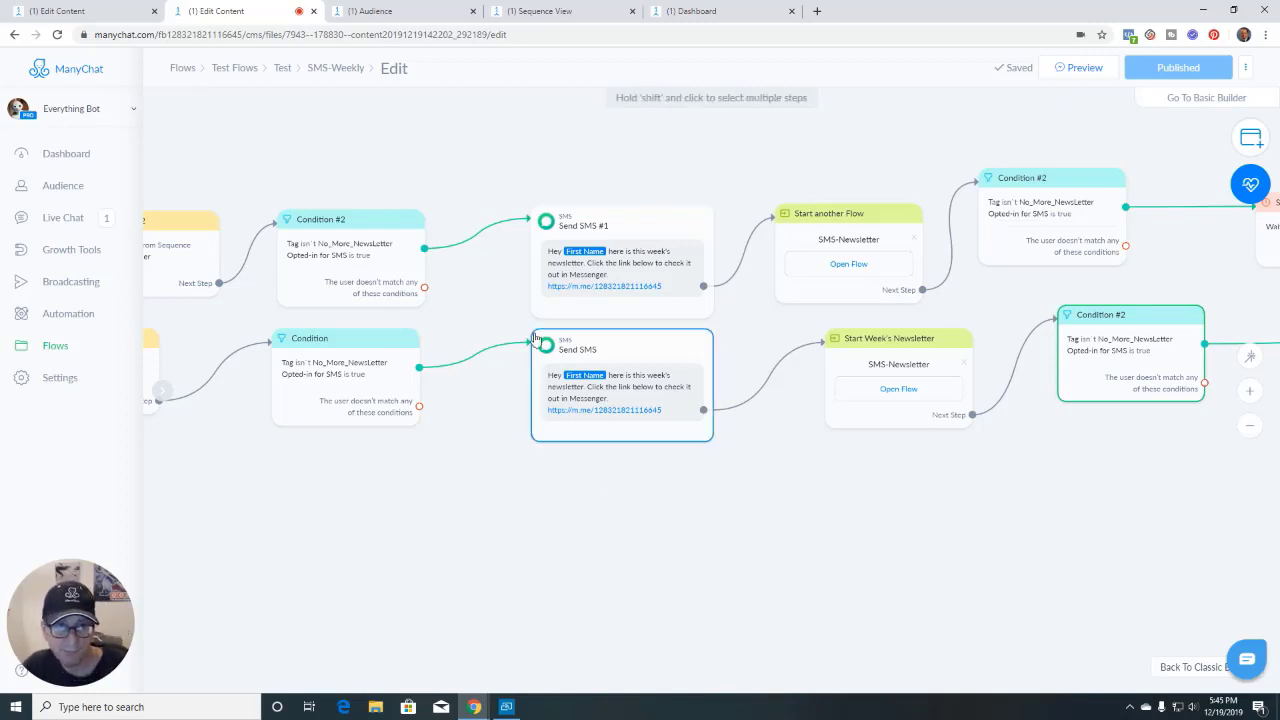
pyautogui.click(560, 12)
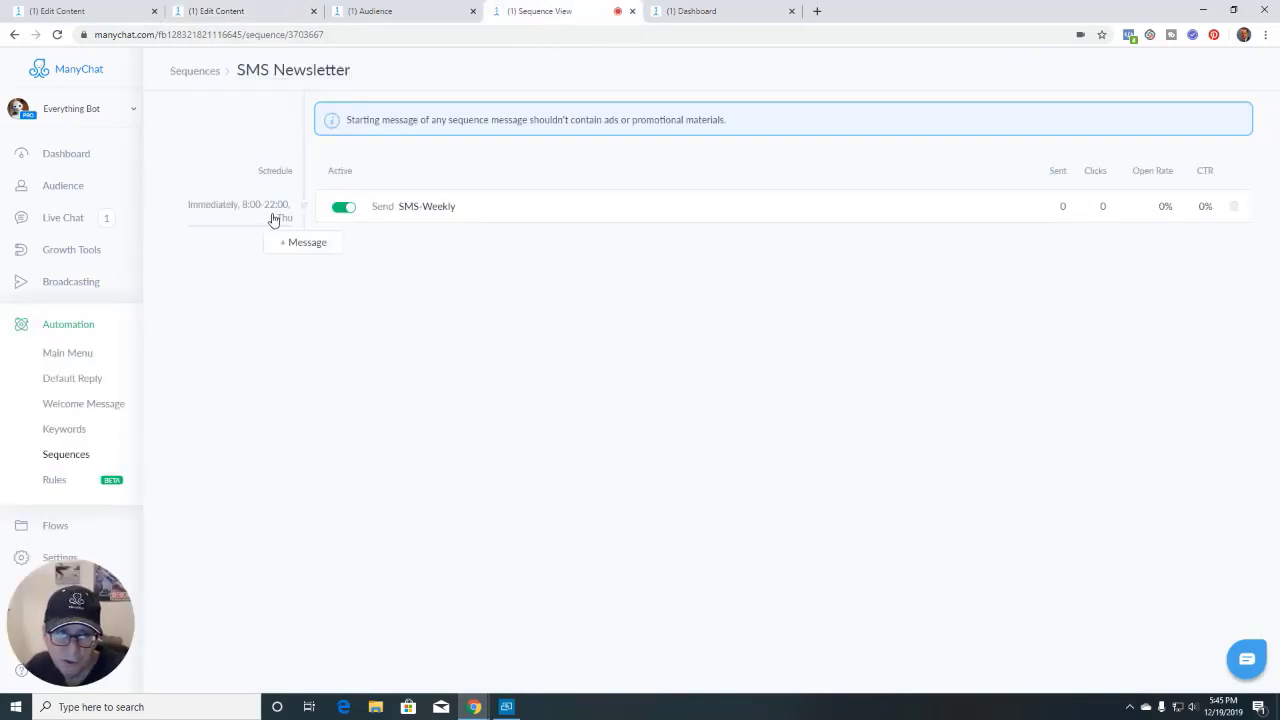
pyautogui.click(287, 243)
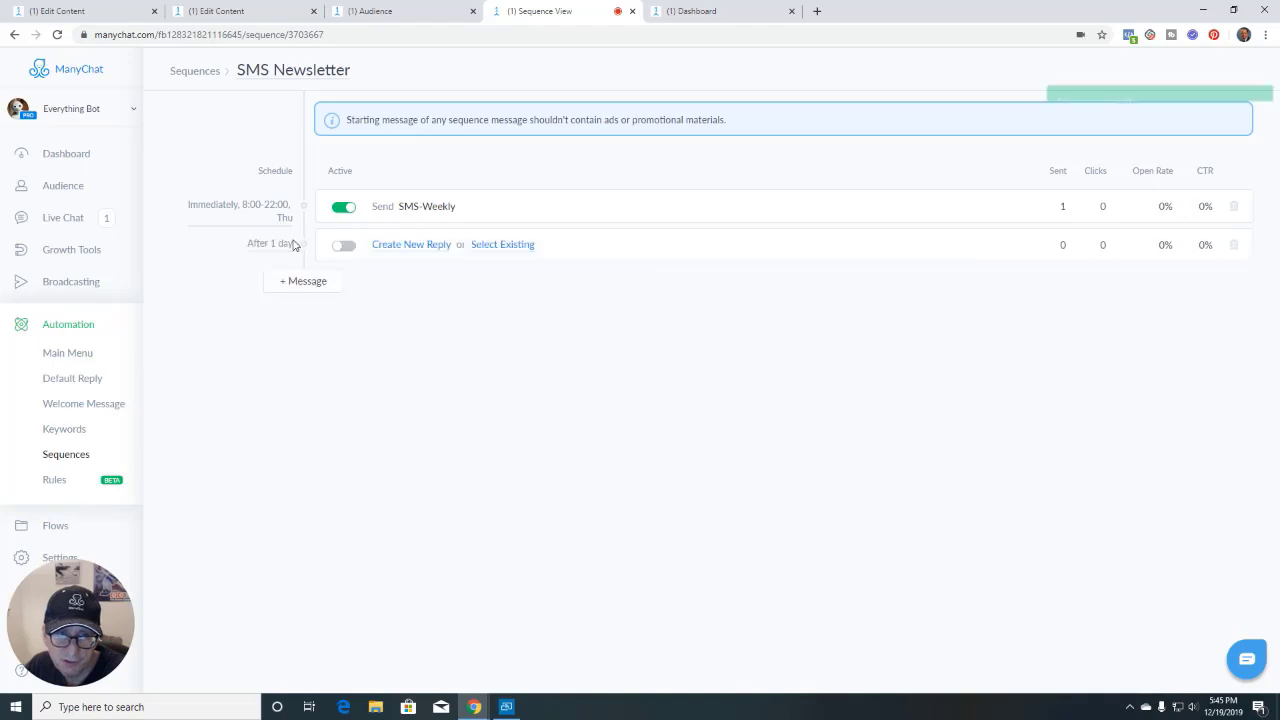
pyautogui.click(271, 250)
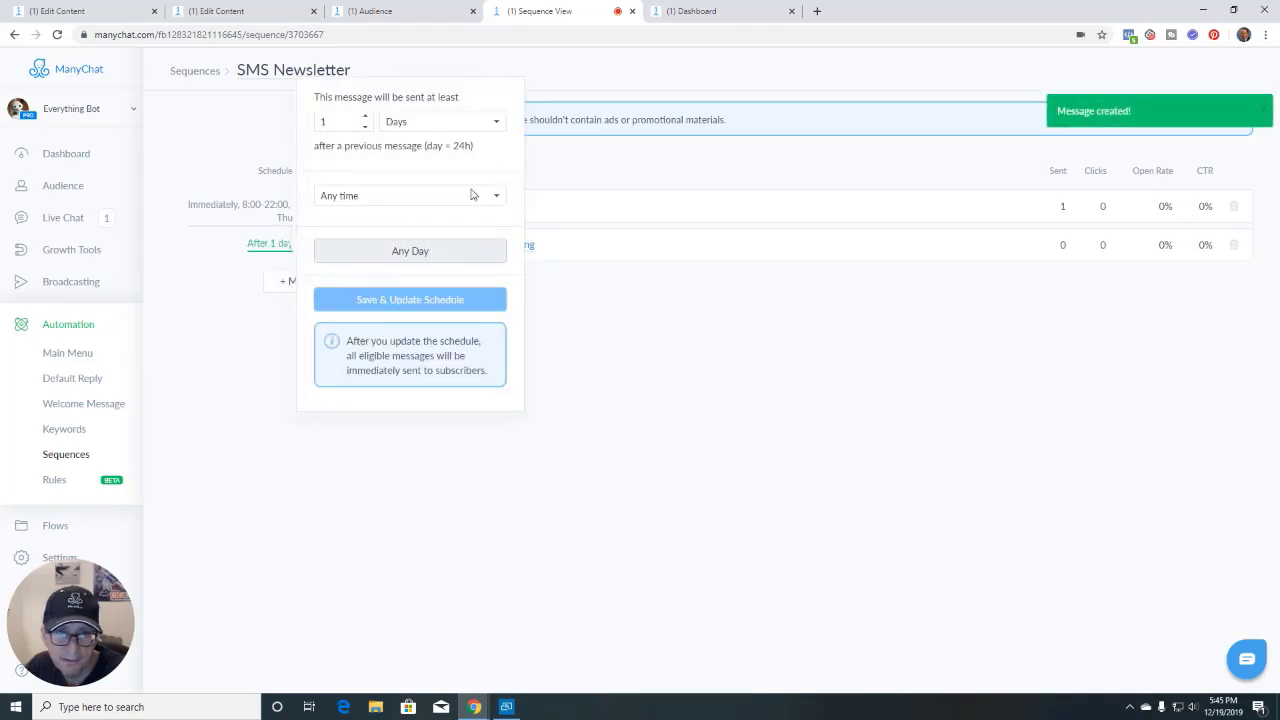
pyautogui.click(255, 310)
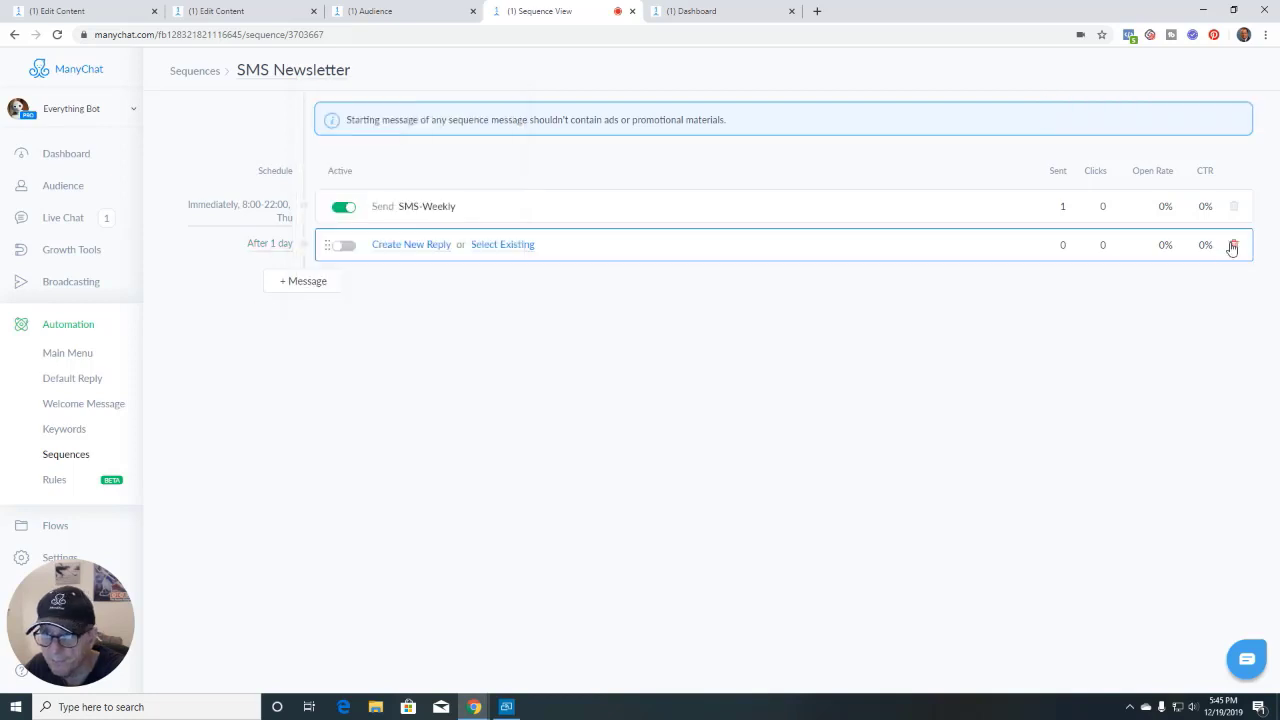
pyautogui.click(1233, 245)
pyautogui.click(712, 116)
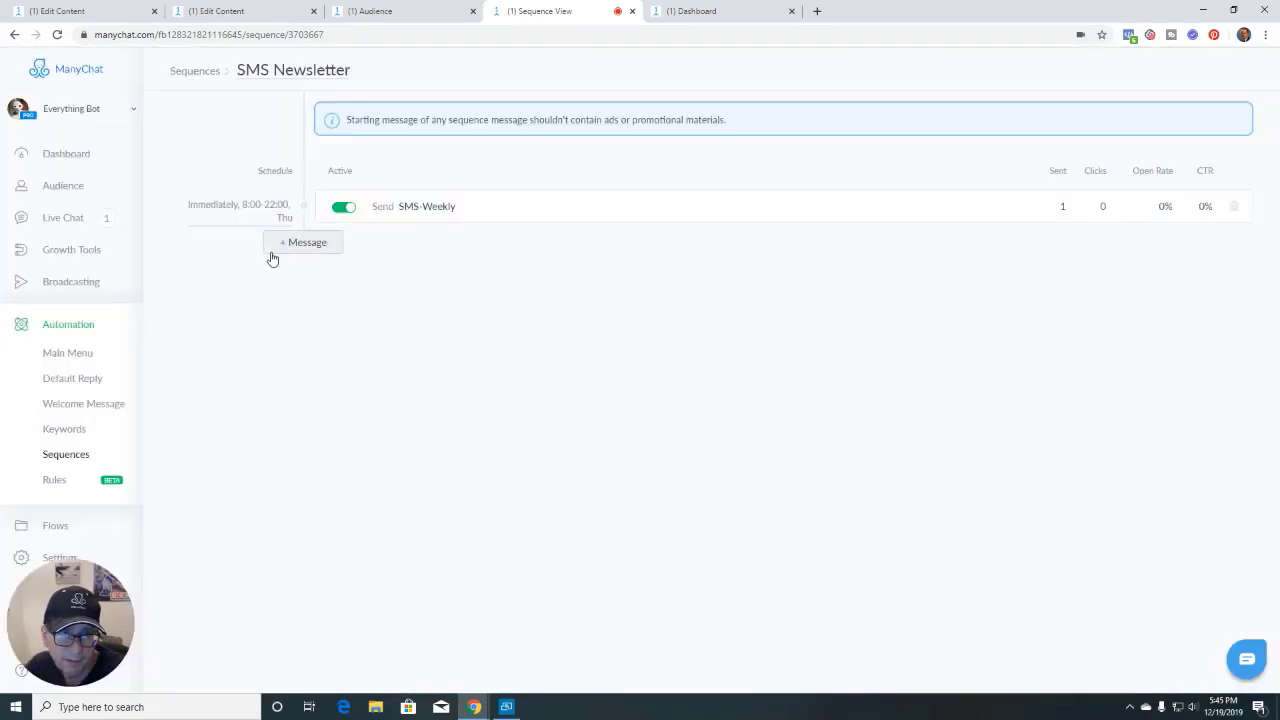
# Open the SMS-Weekly message's schedule in the sequence and compare it with the smart delays in the SMS-Weekly flow
pyautogui.click(272, 215)
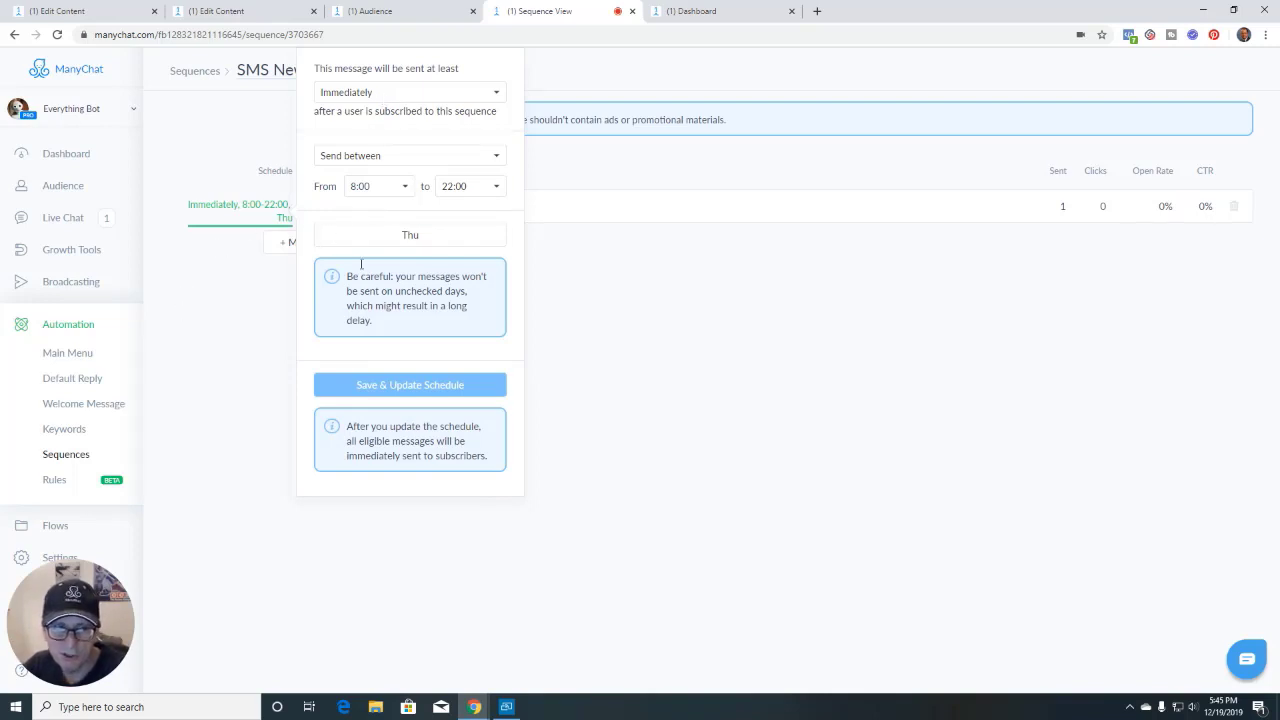
pyautogui.click(120, 12)
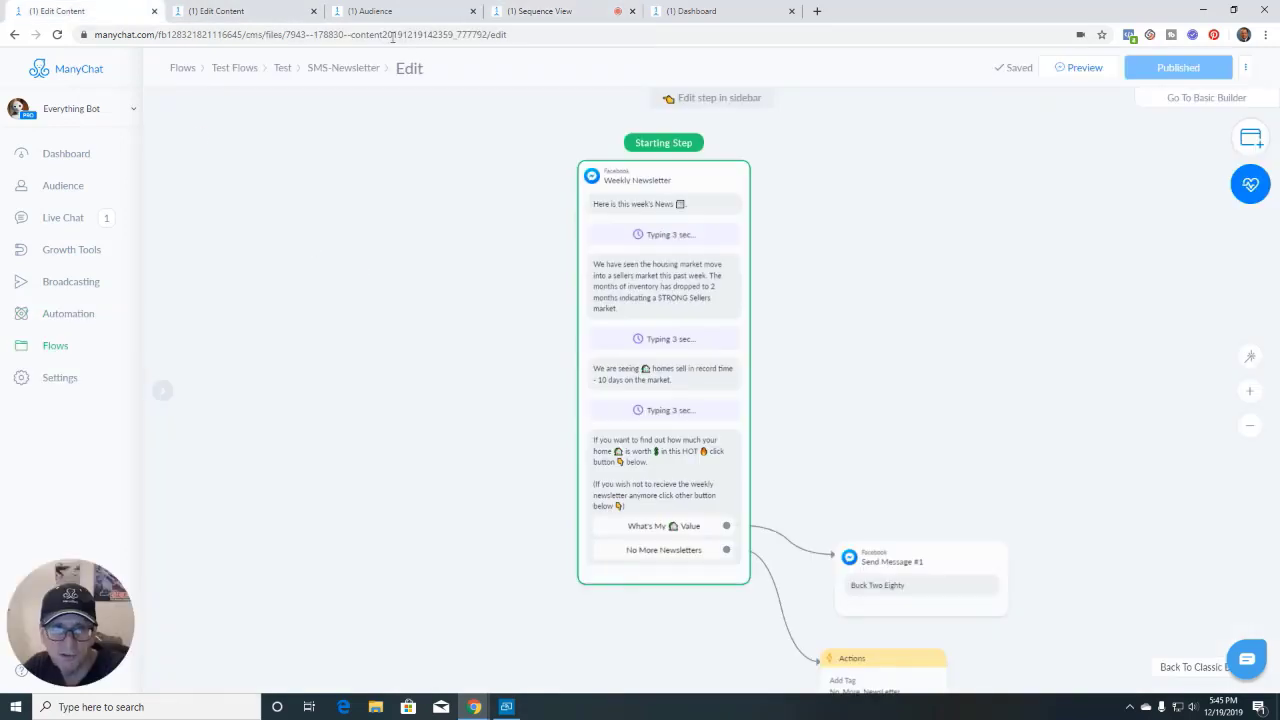
pyautogui.click(255, 22)
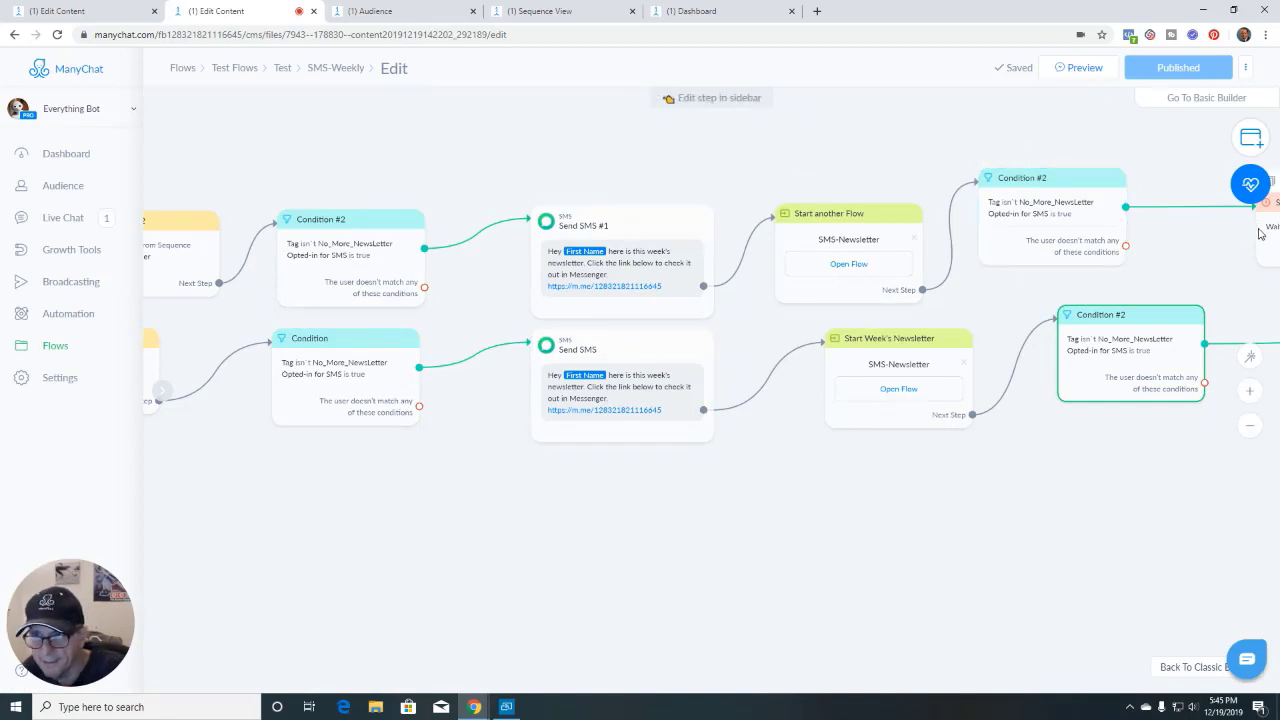
pyautogui.moveTo(1209, 266); pyautogui.dragTo(969, 274)
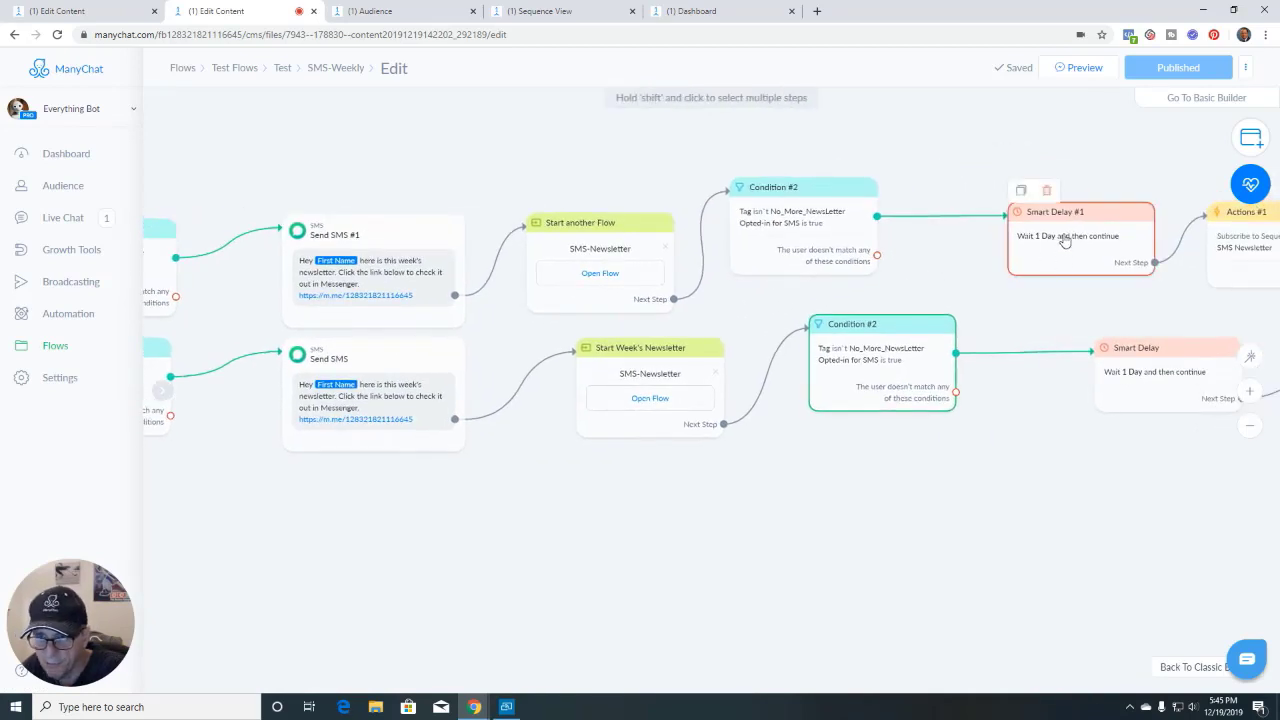
pyautogui.moveTo(1049, 300); pyautogui.dragTo(926, 304)
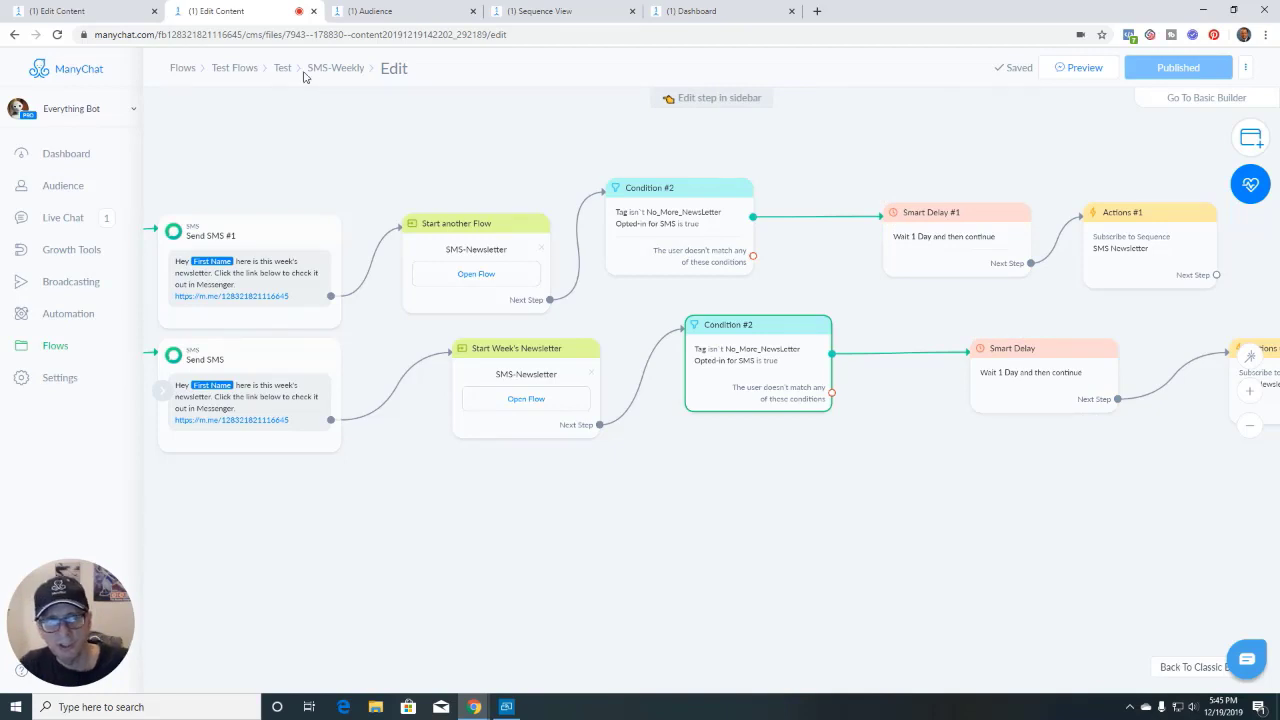
# Allow the SMS-Weekly sequence message to be sent on any day of the week and save the updated schedule
pyautogui.click(543, 12)
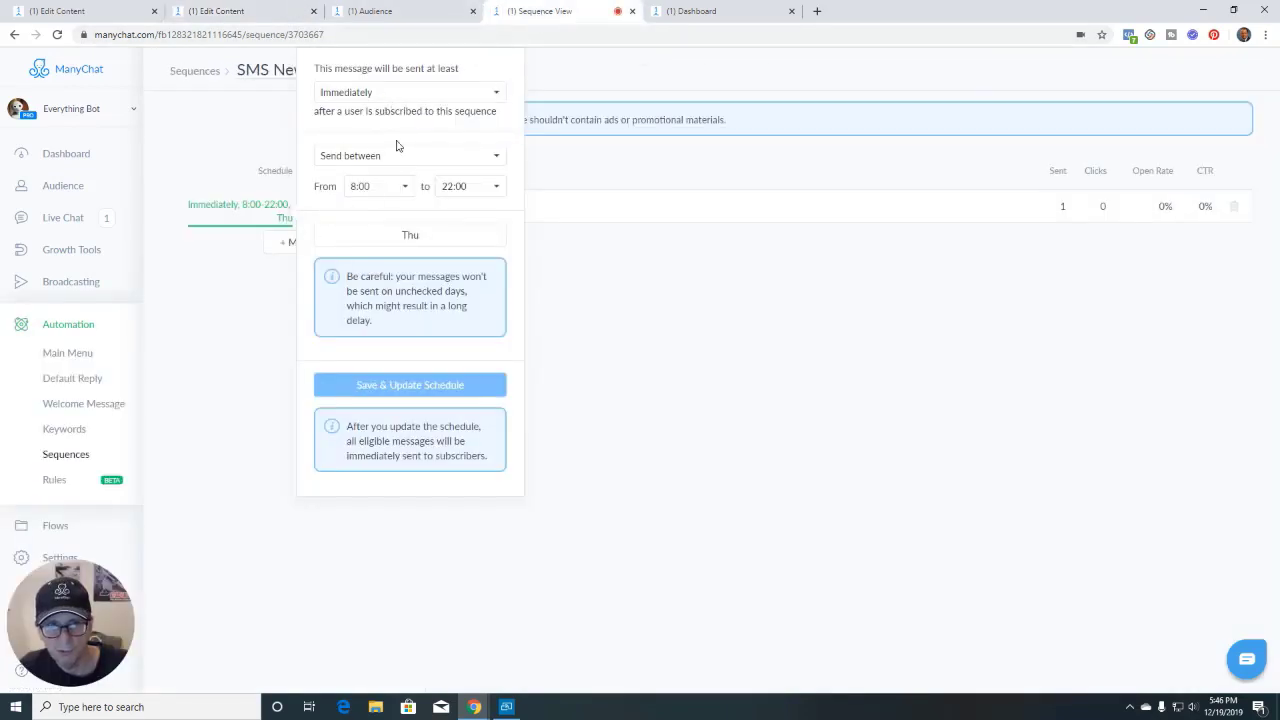
pyautogui.click(413, 240)
pyautogui.click(349, 268)
pyautogui.click(338, 290)
pyautogui.click(338, 317)
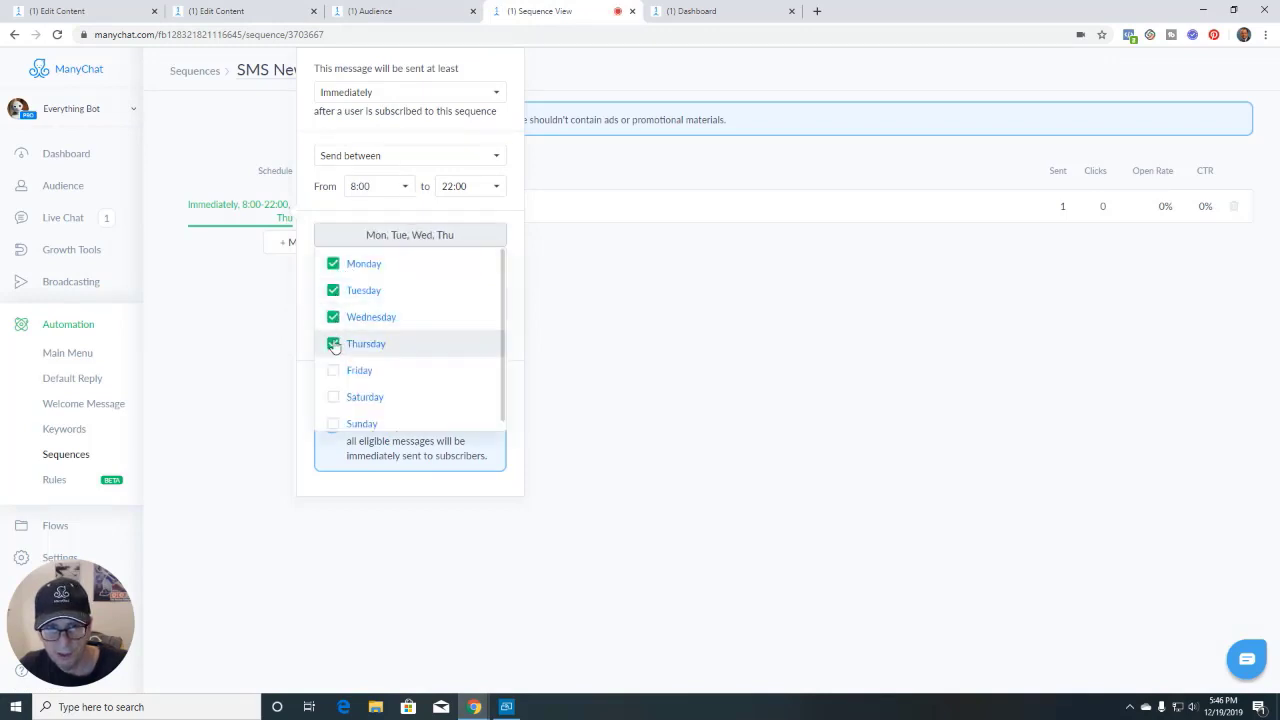
pyautogui.click(338, 371)
pyautogui.click(338, 397)
pyautogui.scroll(-1, 336, 412)
pyautogui.click(338, 415)
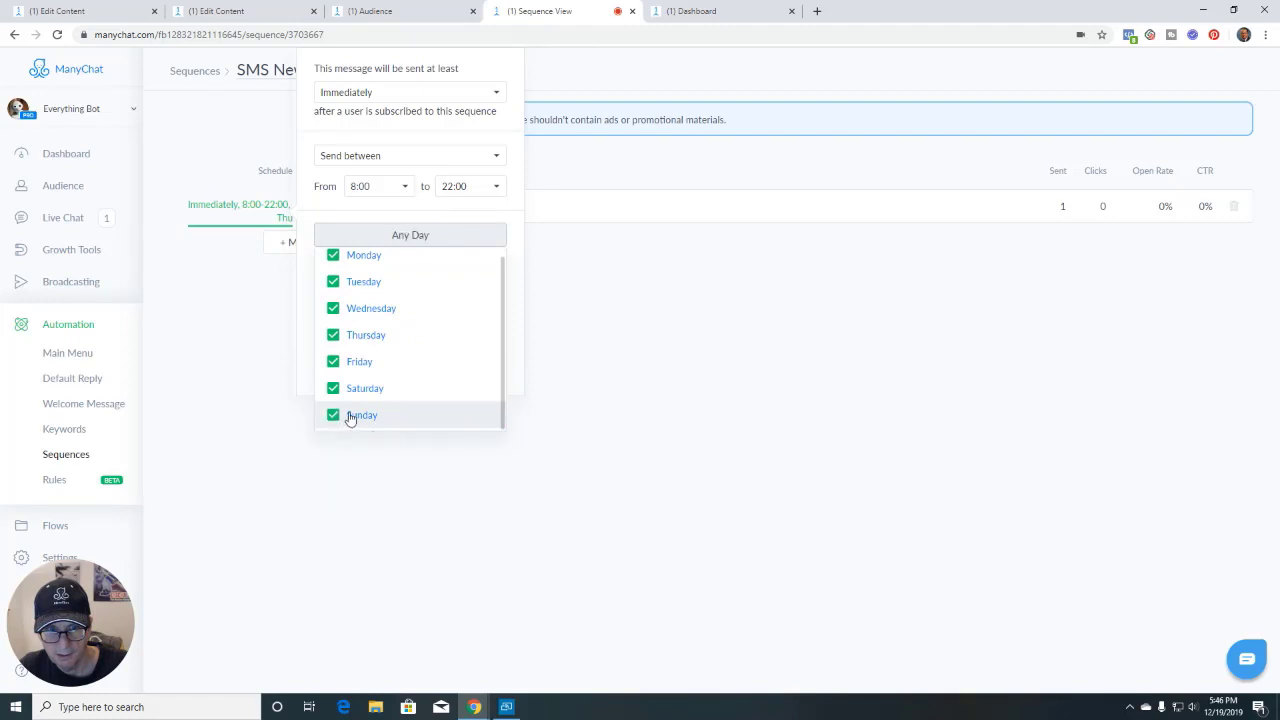
pyautogui.click(519, 354)
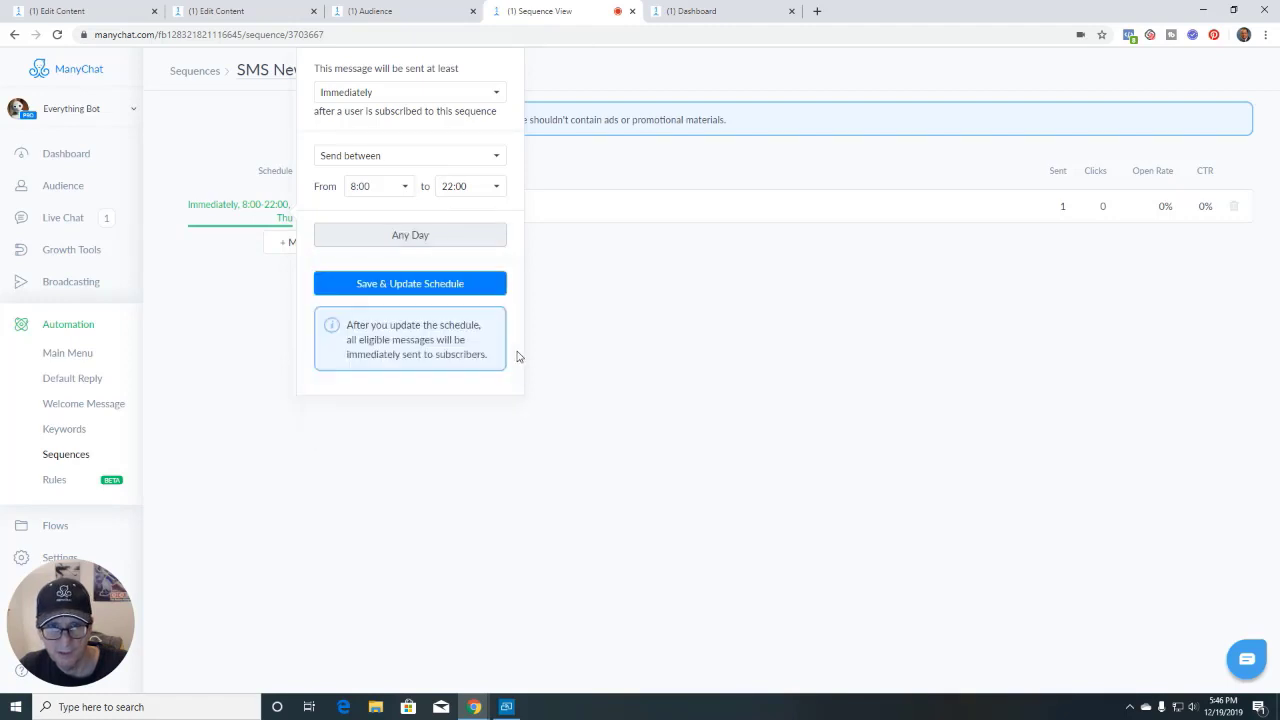
pyautogui.click(428, 286)
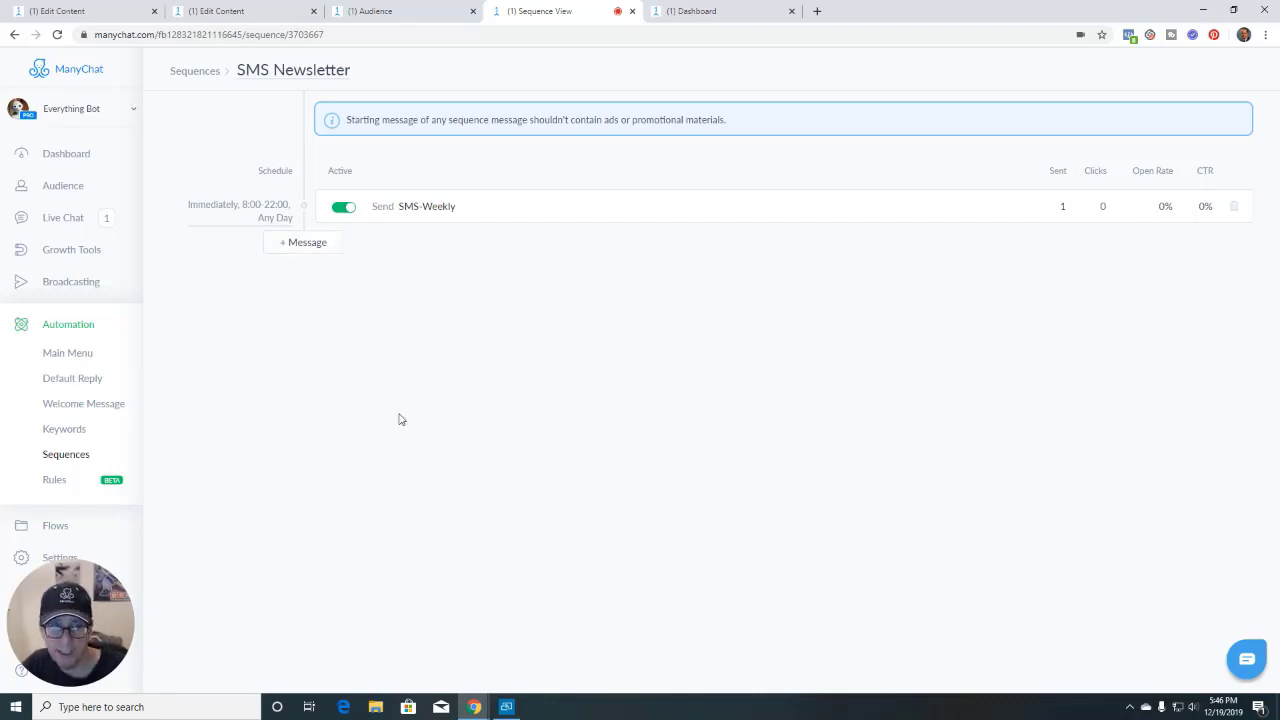
# Review the SMS-Newsletter and SMS-Weekly flows once more and return to the SMS Newsletter sequence
pyautogui.click(105, 17)
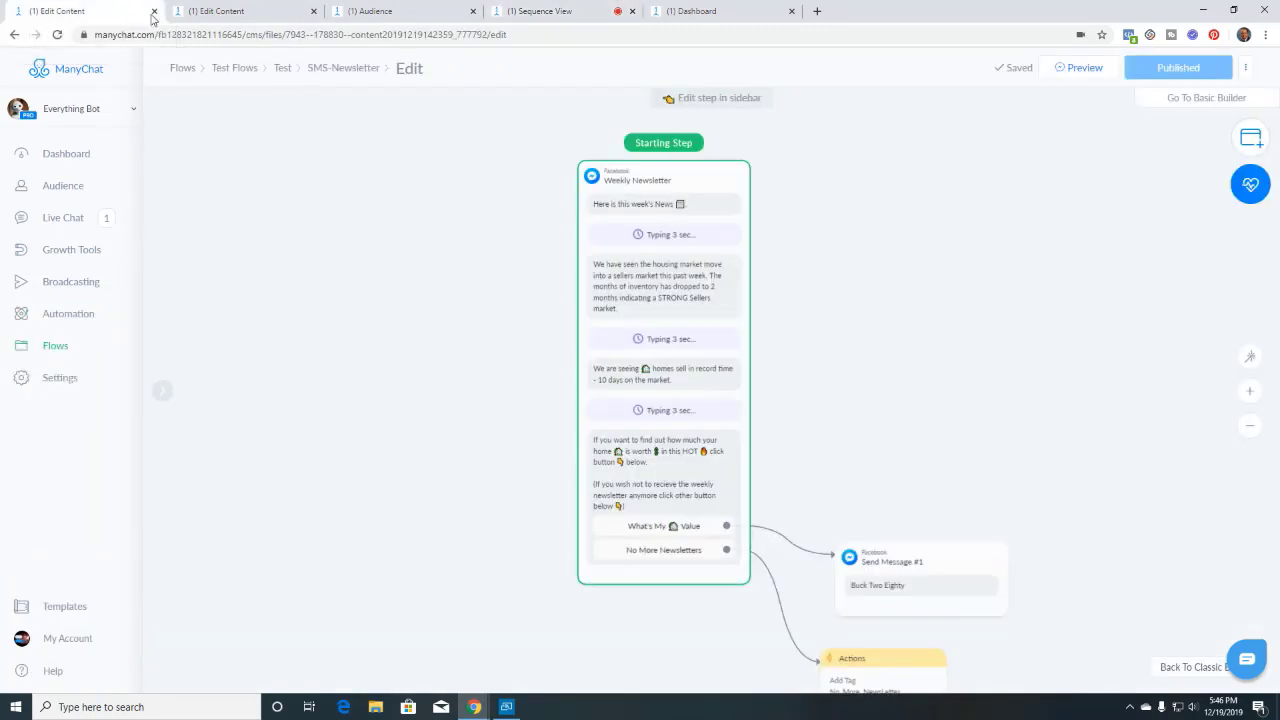
pyautogui.click(255, 12)
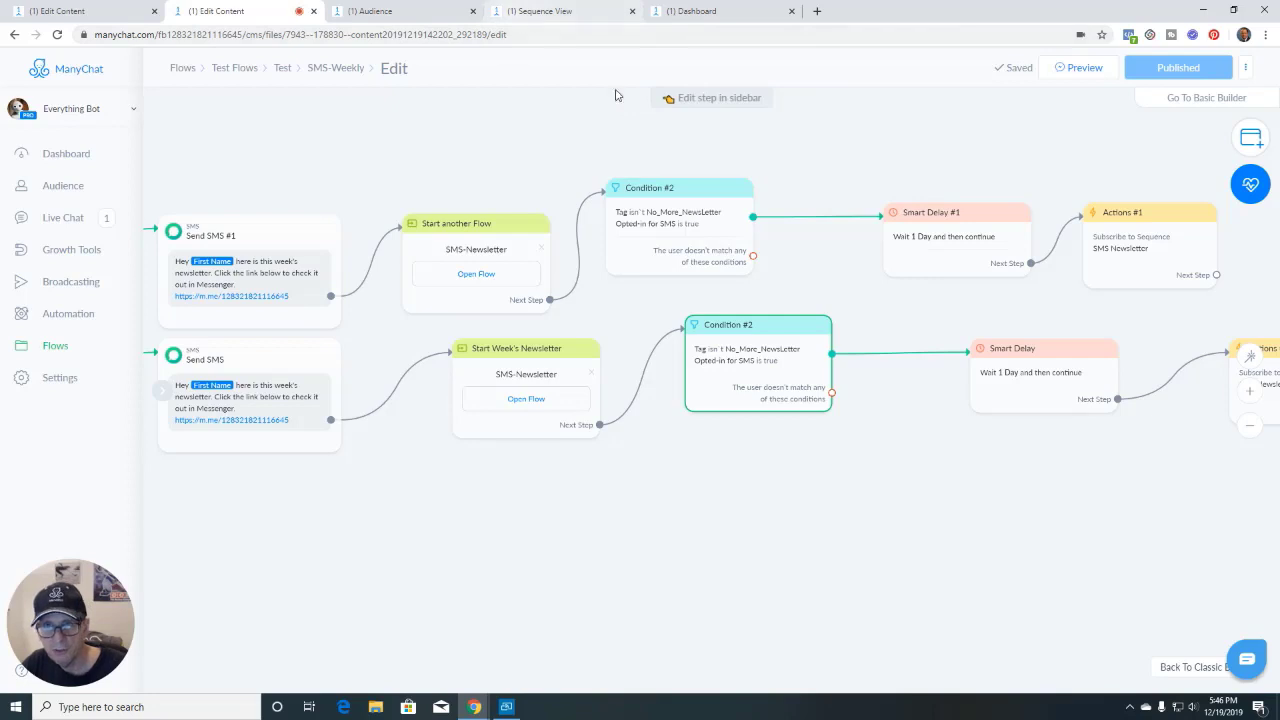
pyautogui.click(570, 14)
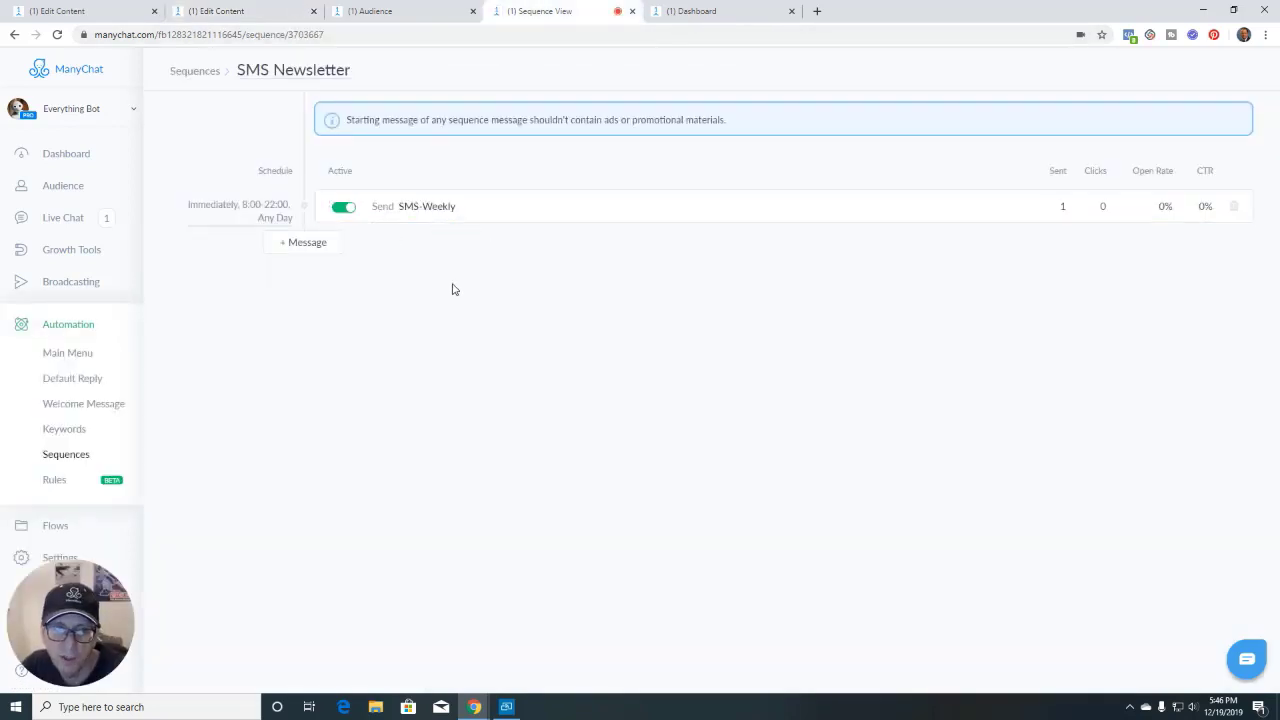